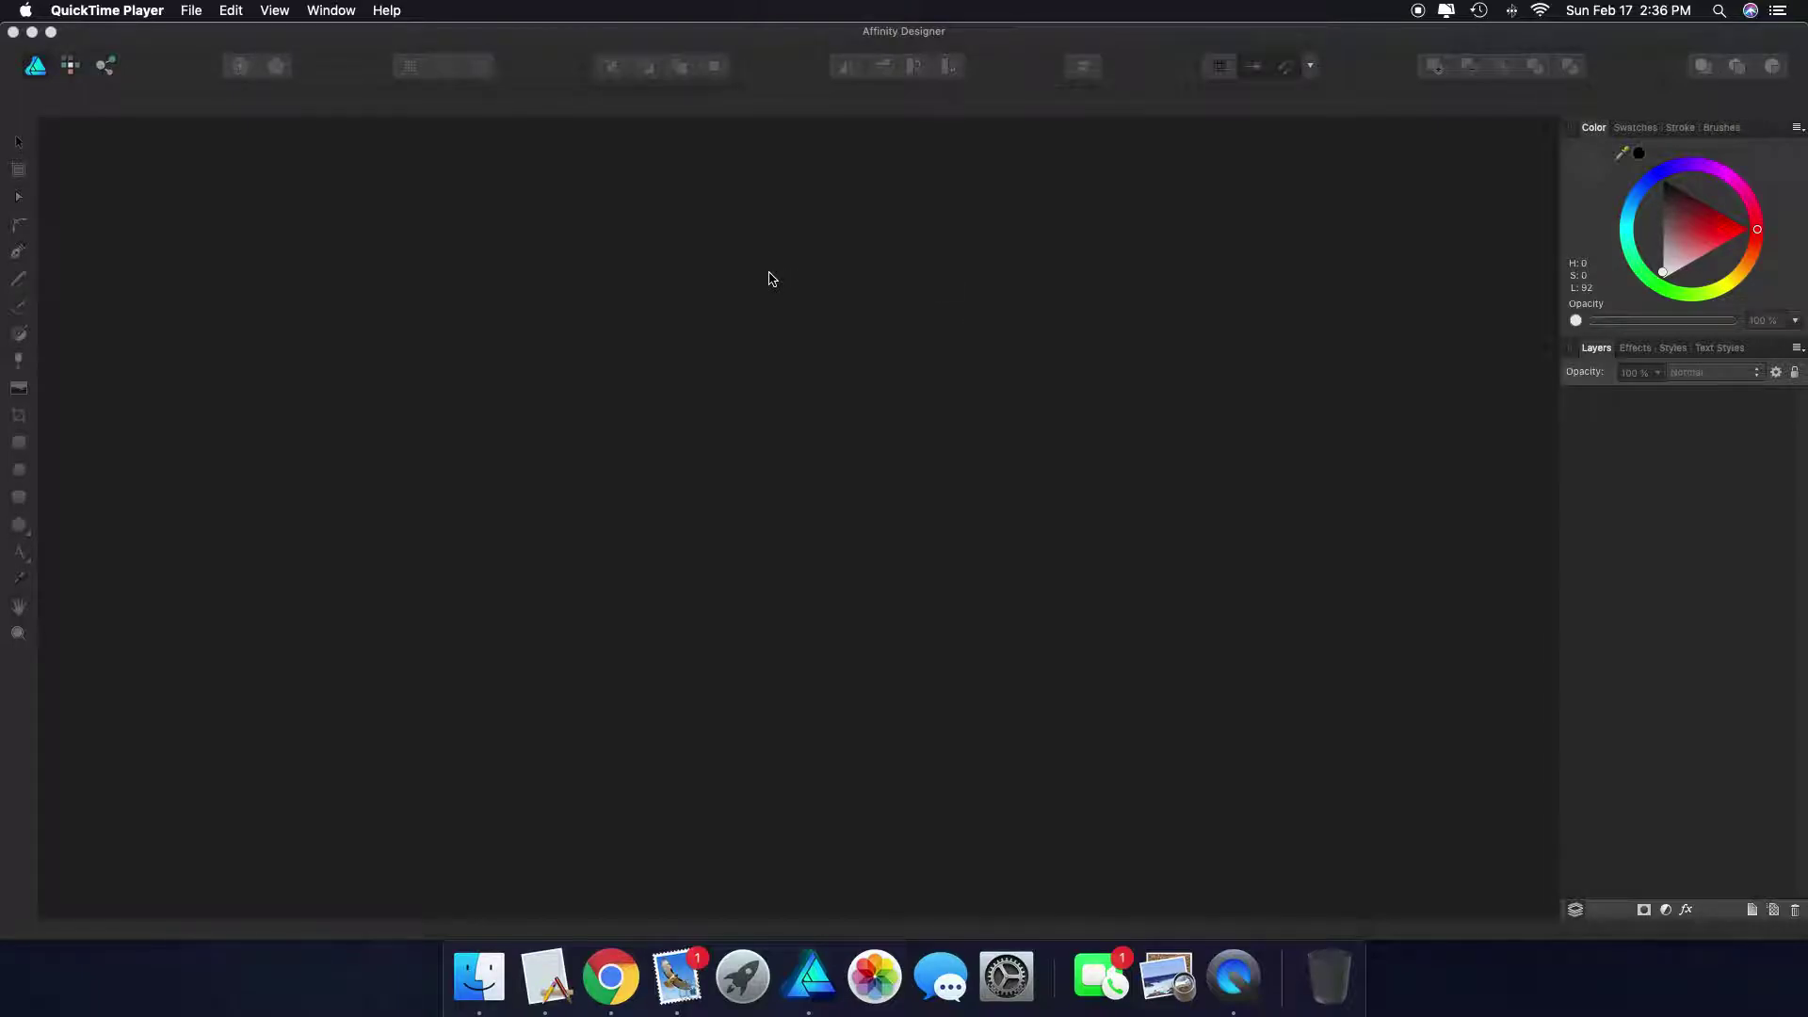
Switch to Affinity Designer and create a new document 22 in wide and 15 in high at 300 DPI
{"action": "left_click", "coordinate": [189, 32]}
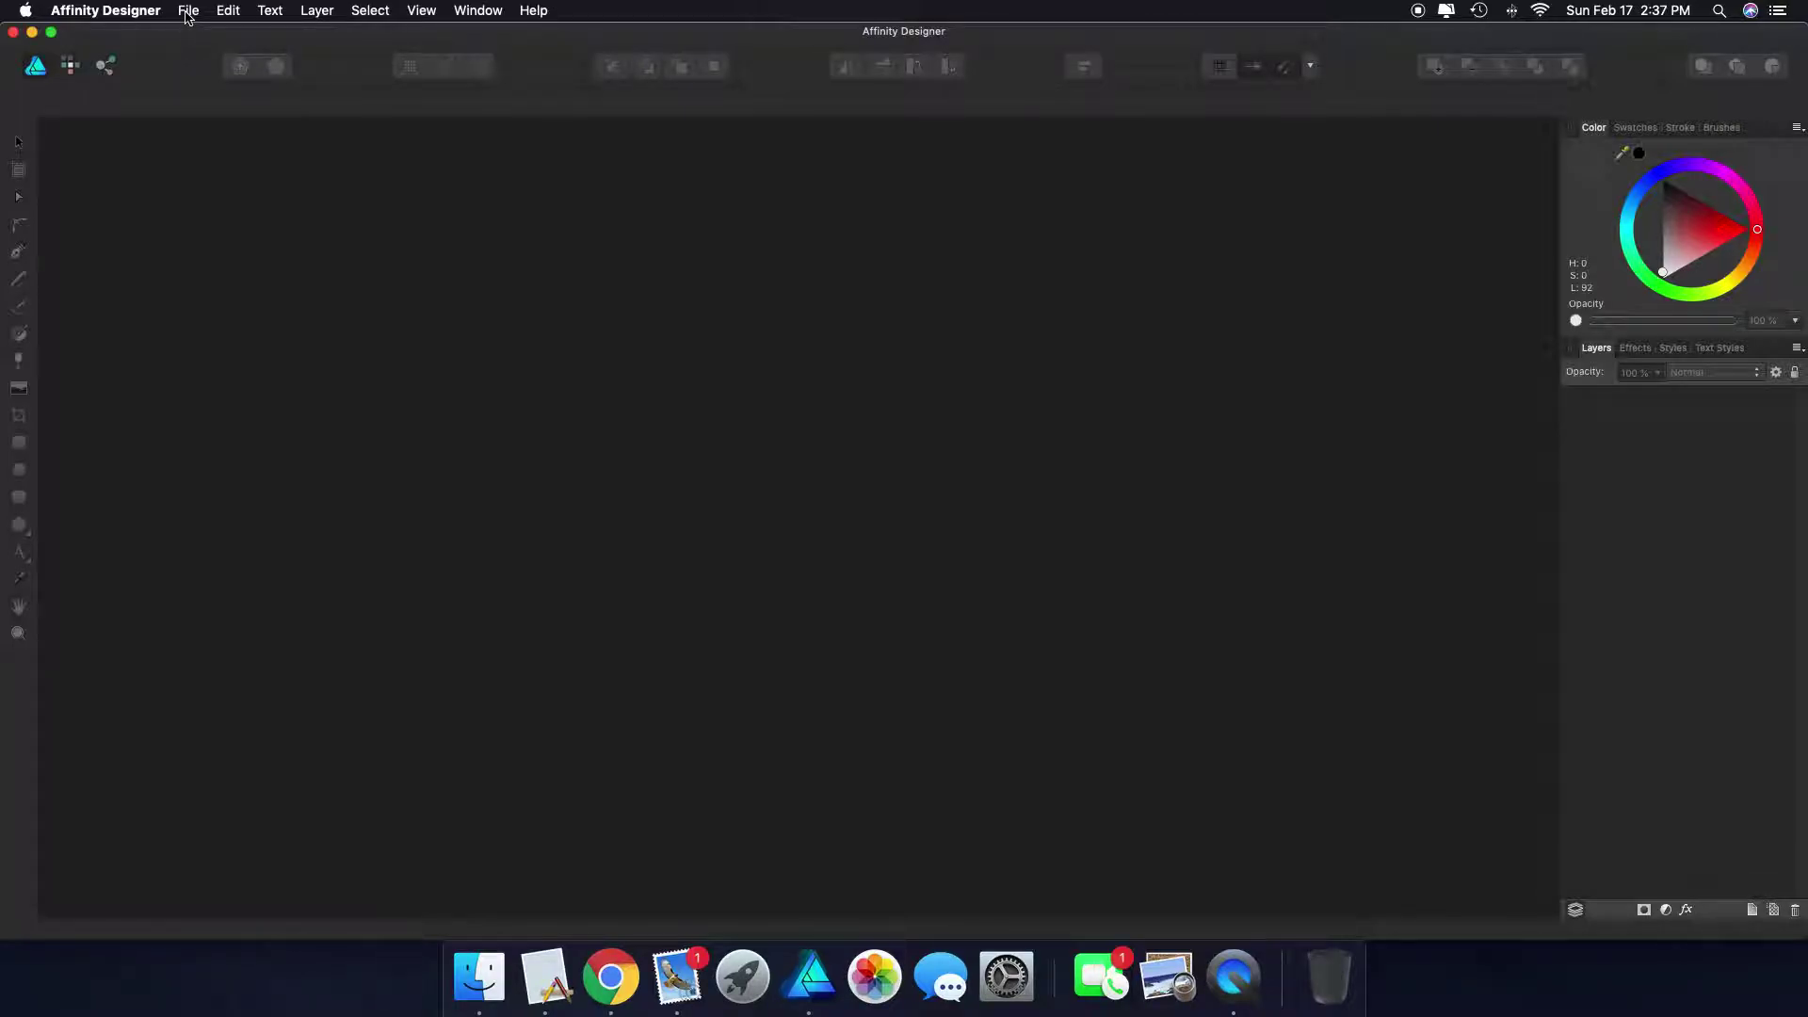
{"action": "left_click", "coordinate": [187, 10]}
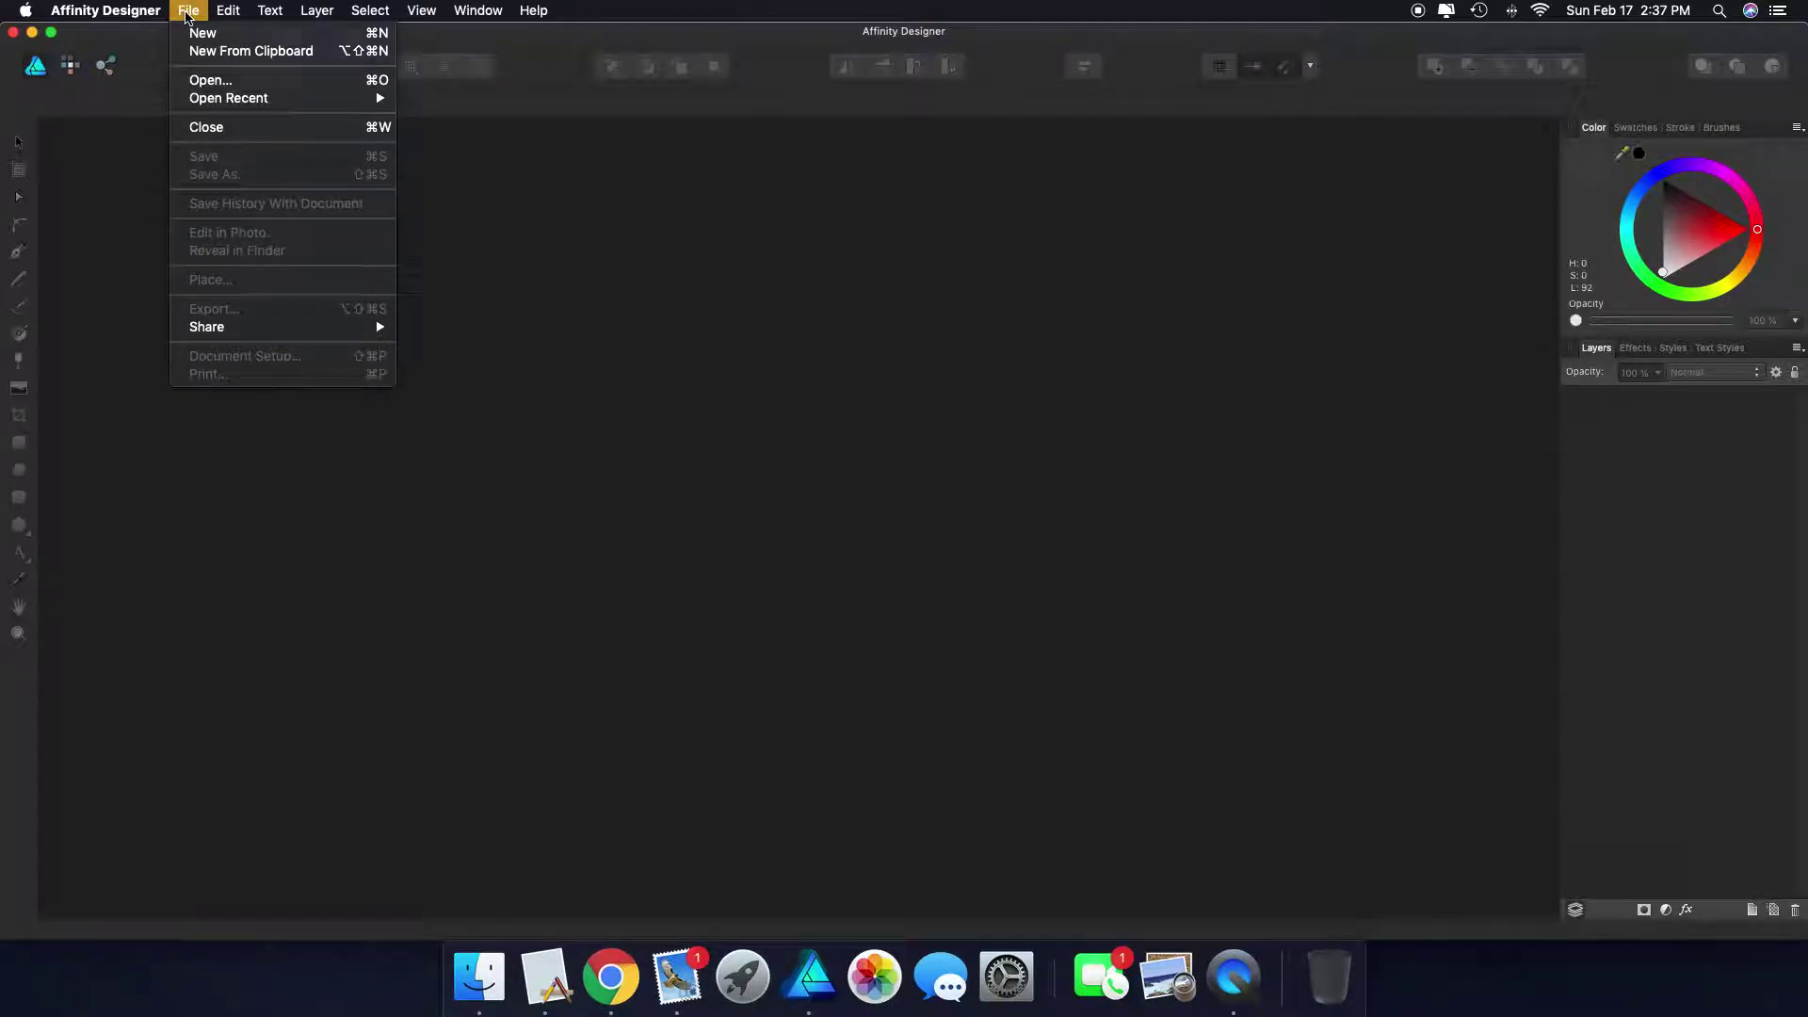
{"action": "left_click", "coordinate": [189, 38]}
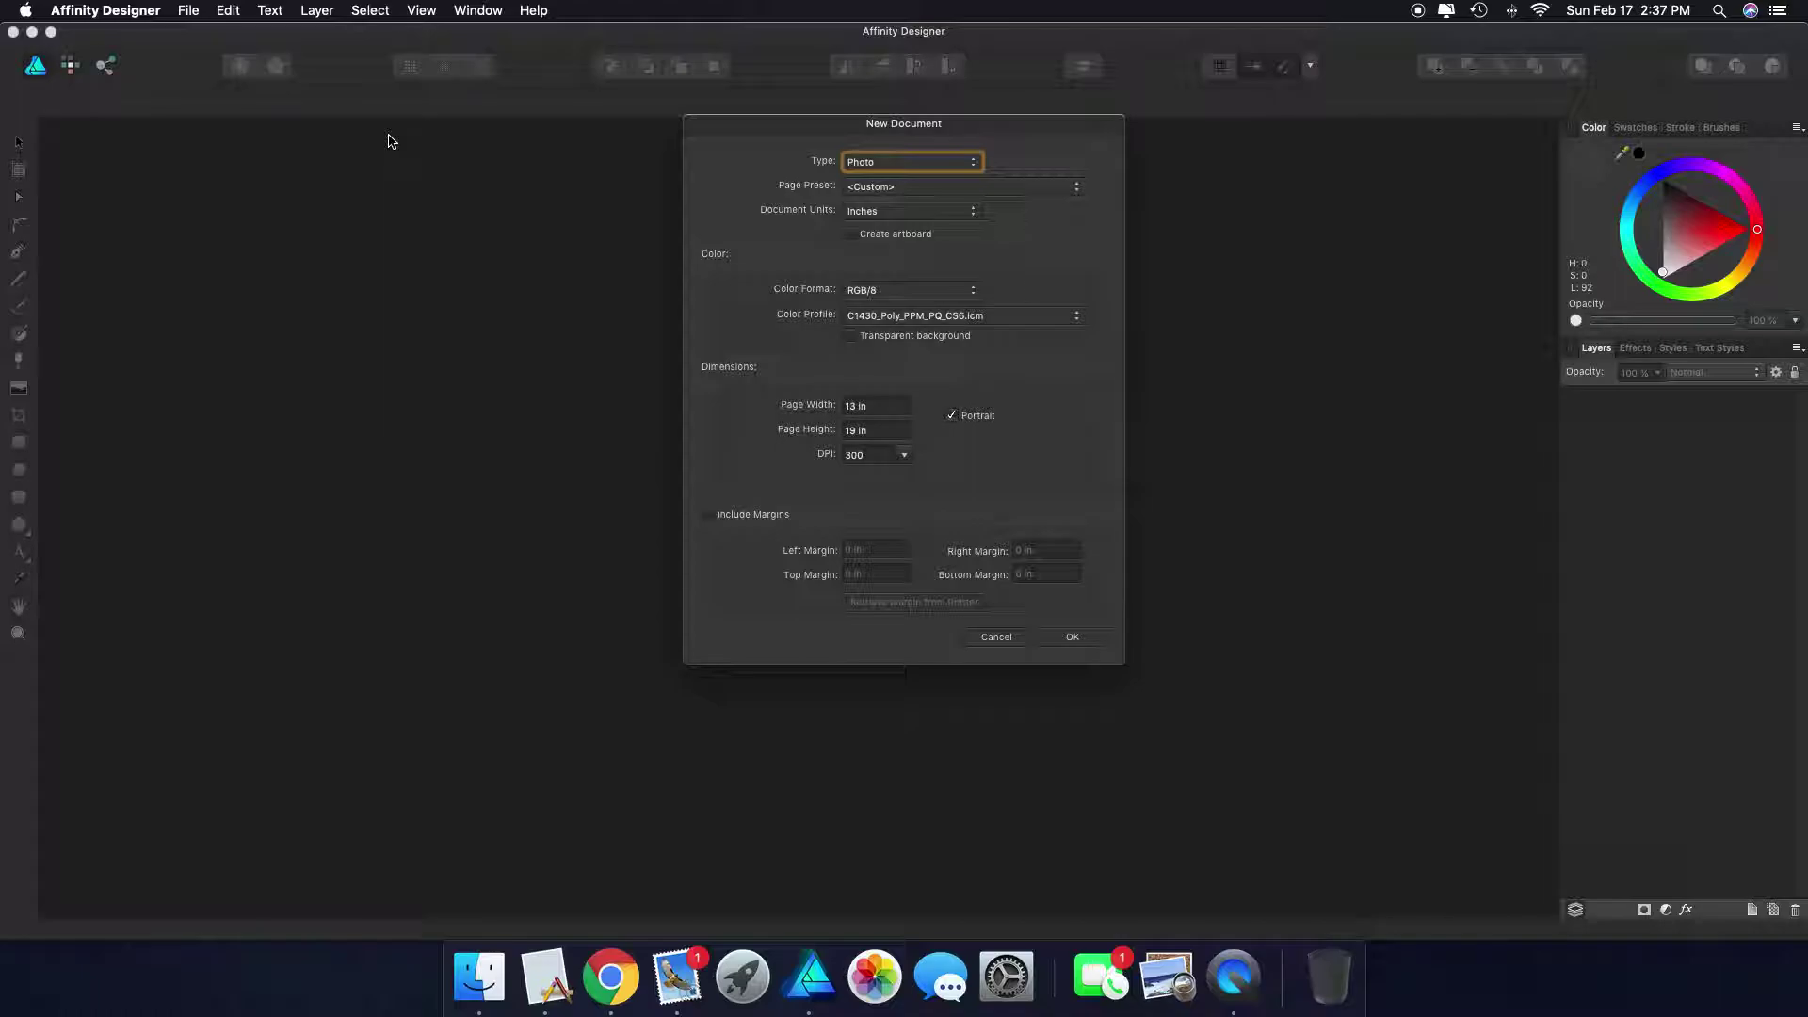
{"action": "left_click", "coordinate": [880, 411]}
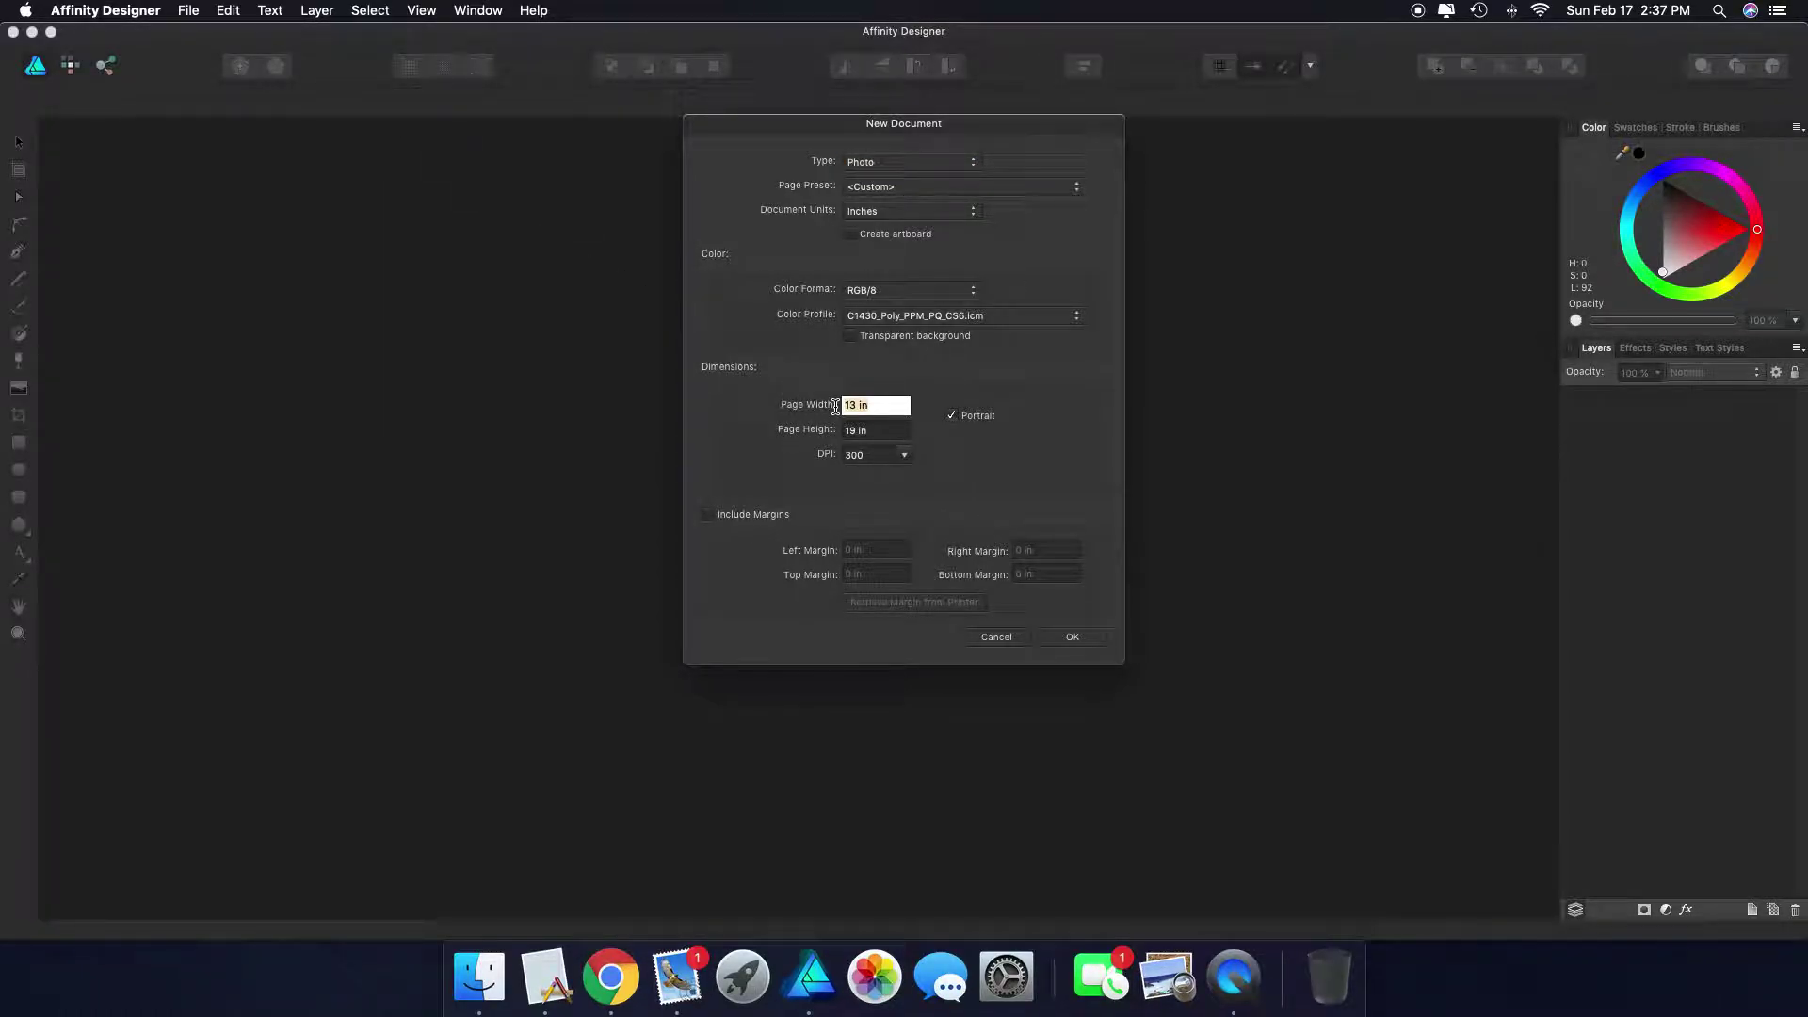
{"action": "type", "text": "22"}
{"action": "left_click", "coordinate": [876, 432]}
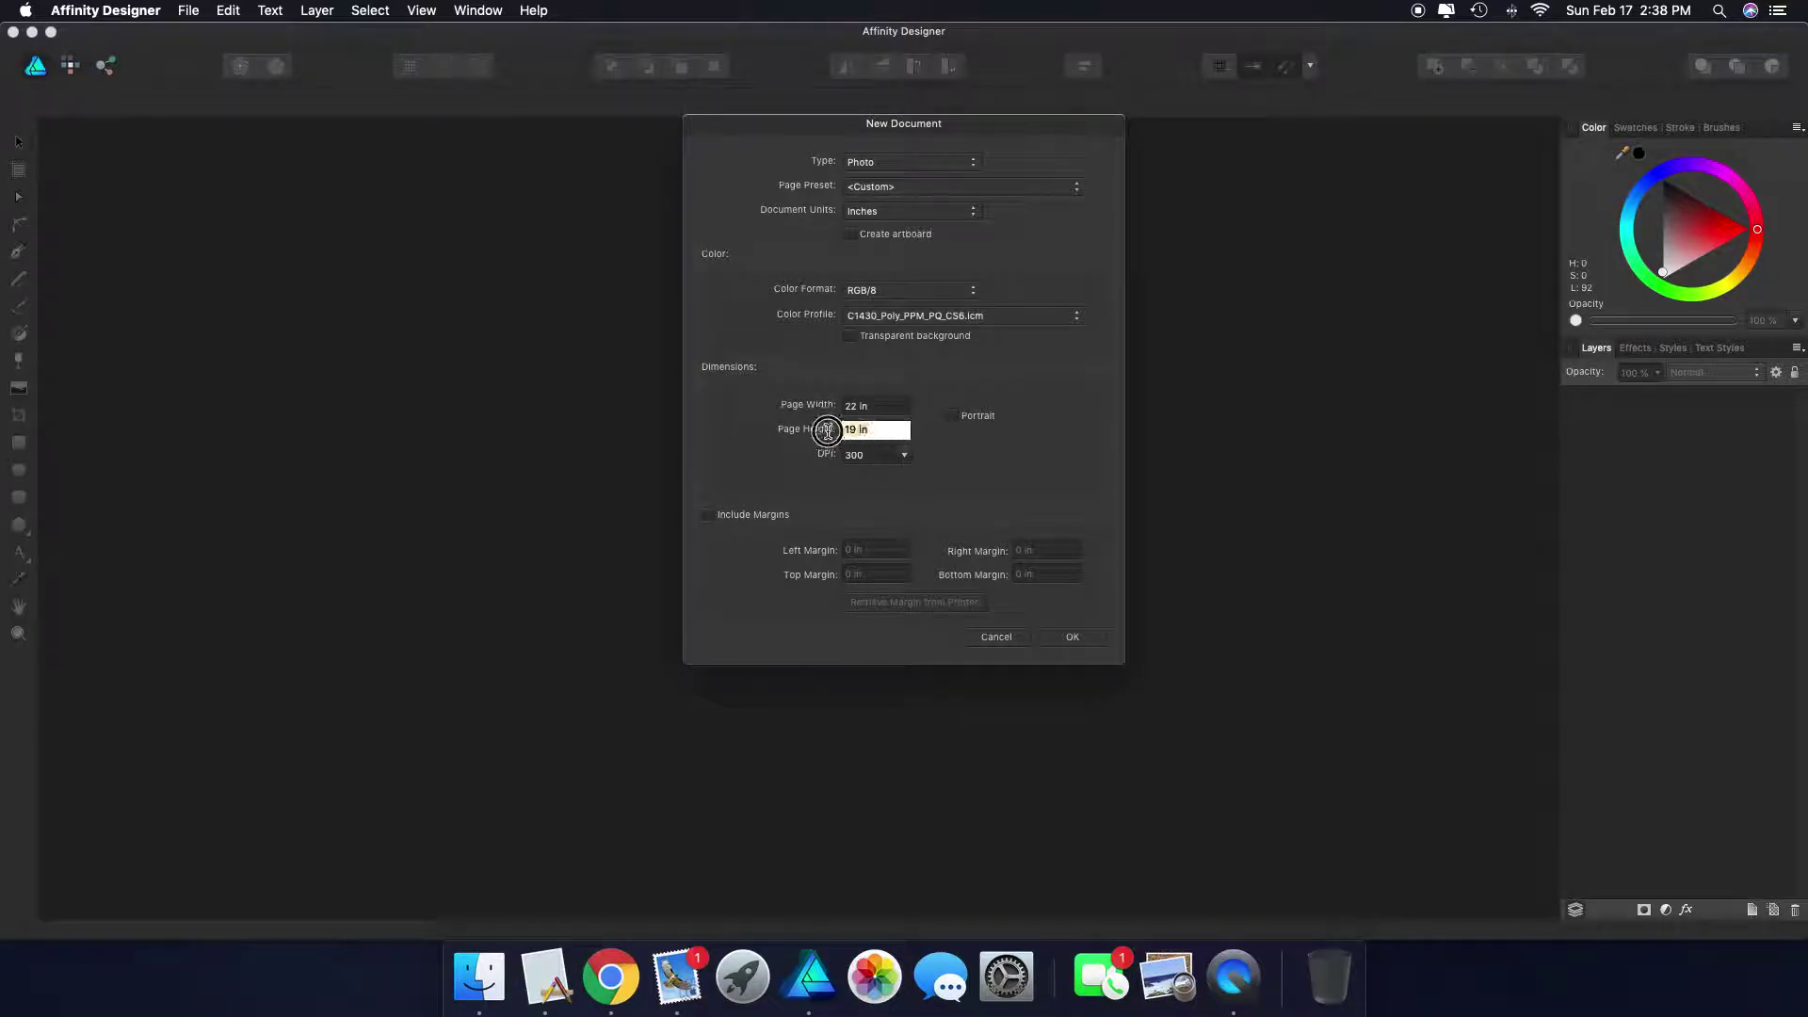
{"action": "type", "text": "15"}
{"action": "left_click", "coordinate": [1074, 637]}
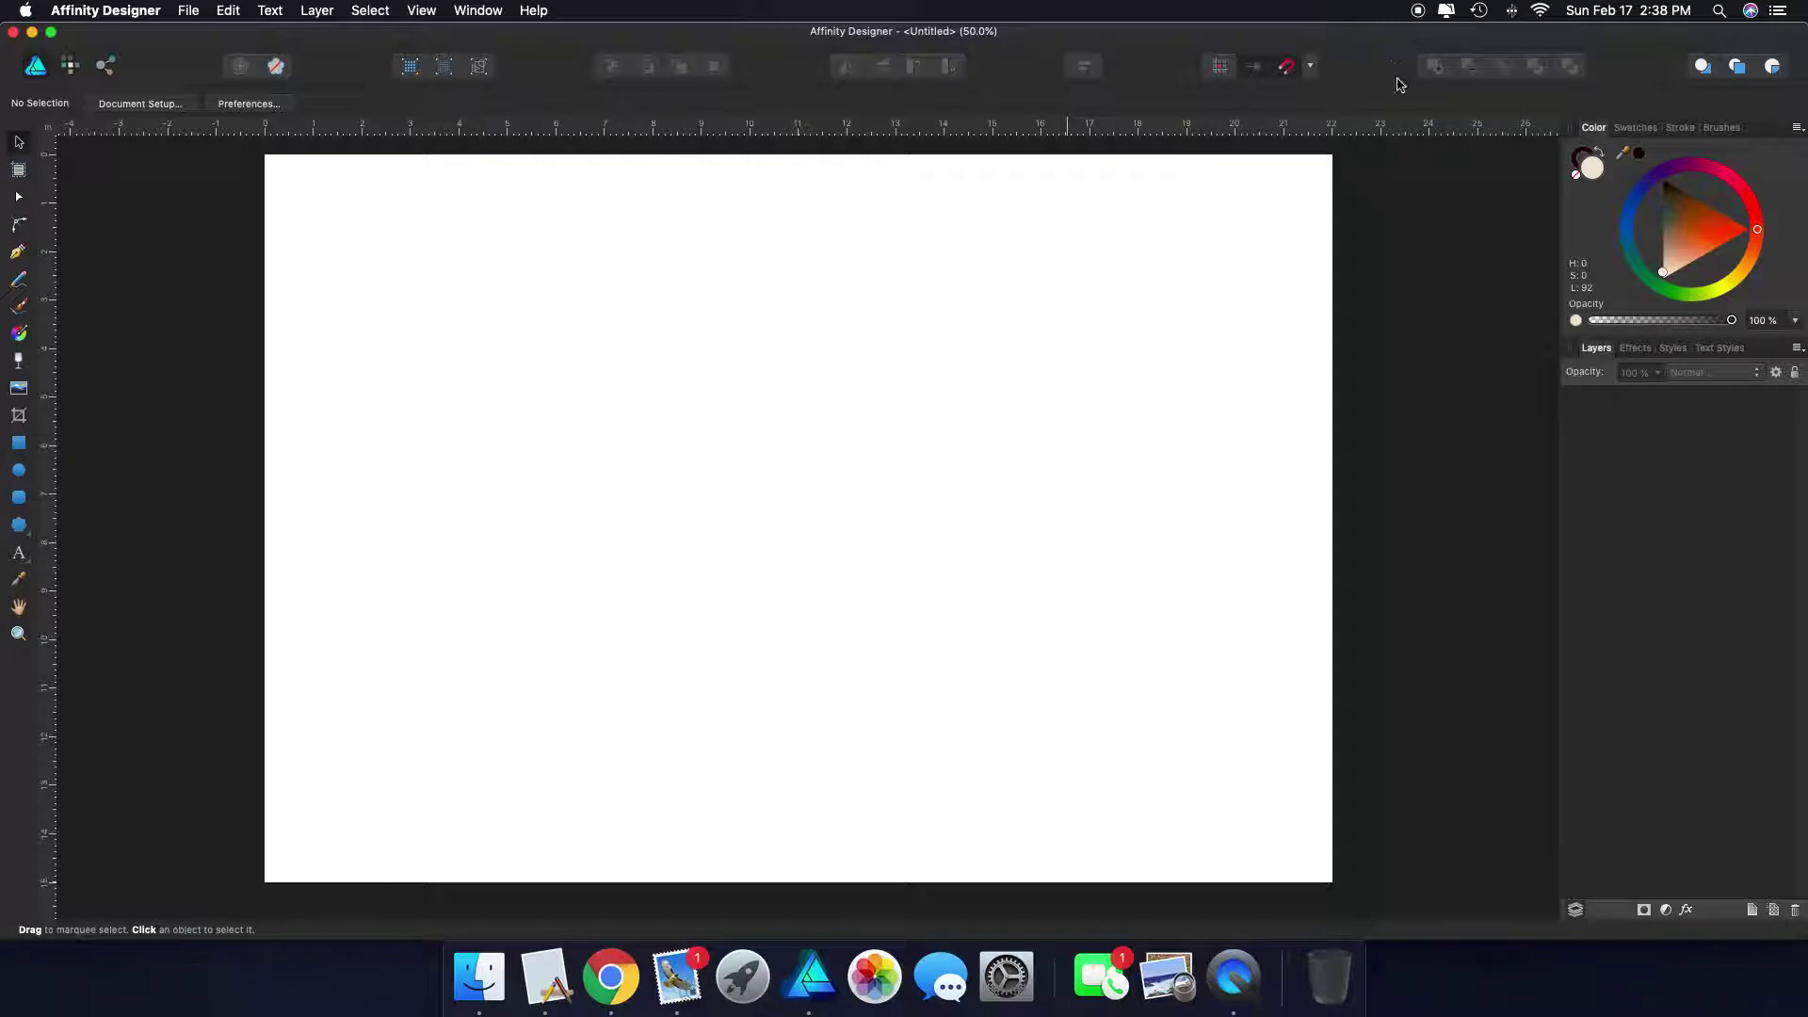
Place the tulip painting JPG from the desktop into the blank document and restore the window's position
{"action": "left_click", "coordinate": [1371, 66]}
{"action": "left_click_drag", "start_coordinate": [1371, 66], "coordinate": [1226, 54]}
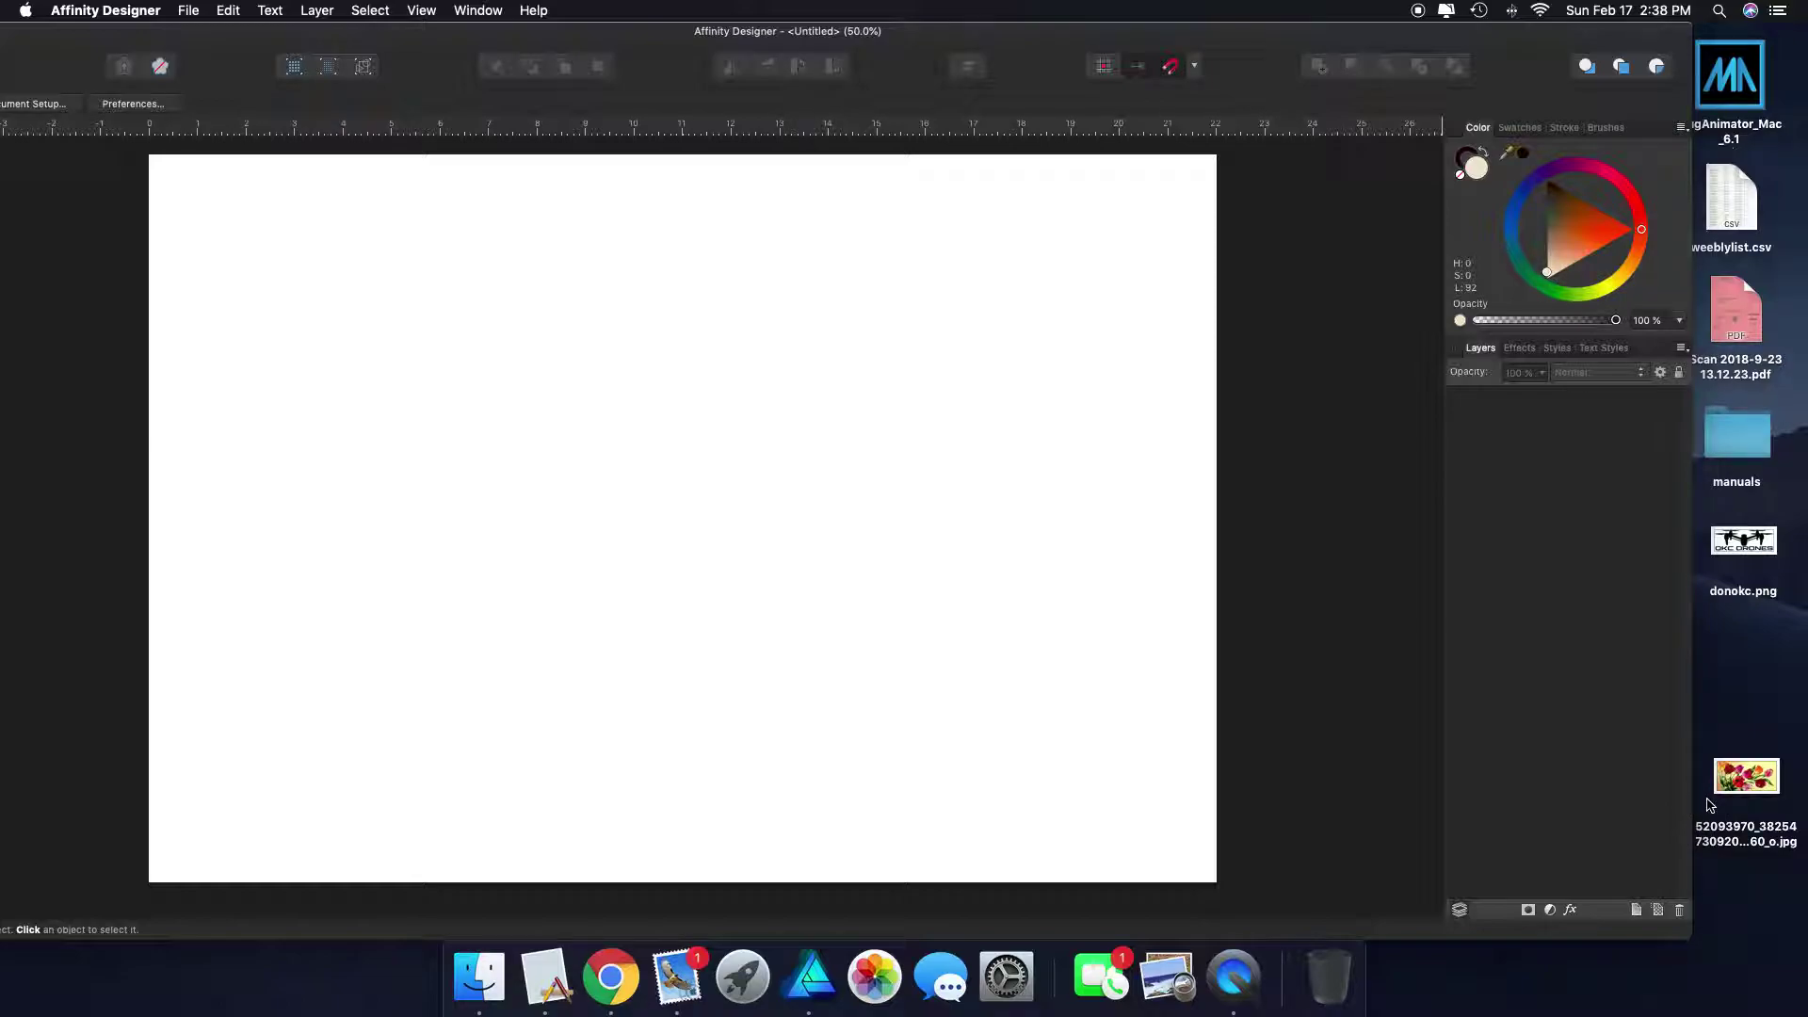
{"action": "mouse_move", "coordinate": [1021, 52]}
{"action": "left_mouse_down"}
{"action": "mouse_move", "coordinate": [334, 66]}
{"action": "mouse_move", "coordinate": [41, 156]}
{"action": "mouse_move", "coordinate": [1027, 19]}
{"action": "left_mouse_up"}
{"action": "left_click_drag", "start_coordinate": [1747, 777], "coordinate": [468, 533]}
{"action": "left_click_drag", "start_coordinate": [464, 32], "coordinate": [591, 36]}
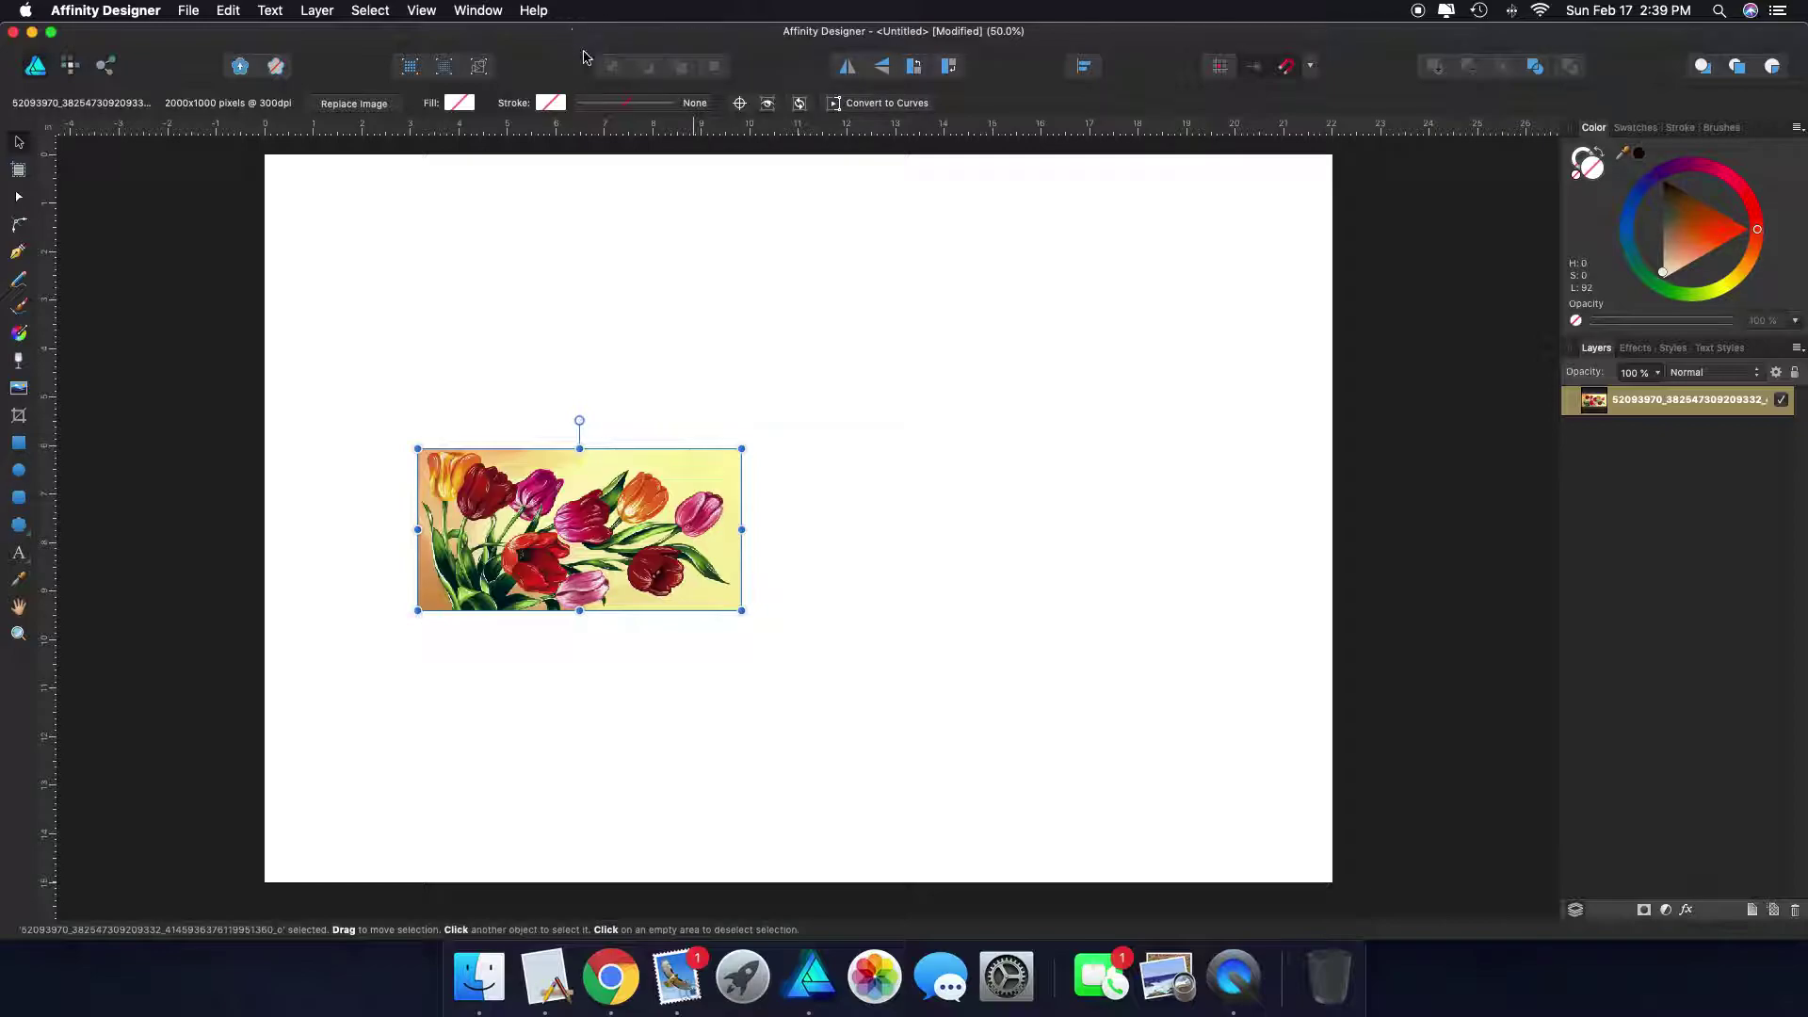
Align the tulip image with the page's top-left corner, then enlarge and stretch it to fill the full page, 15 in high
{"action": "left_click_drag", "start_coordinate": [571, 560], "coordinate": [420, 269]}
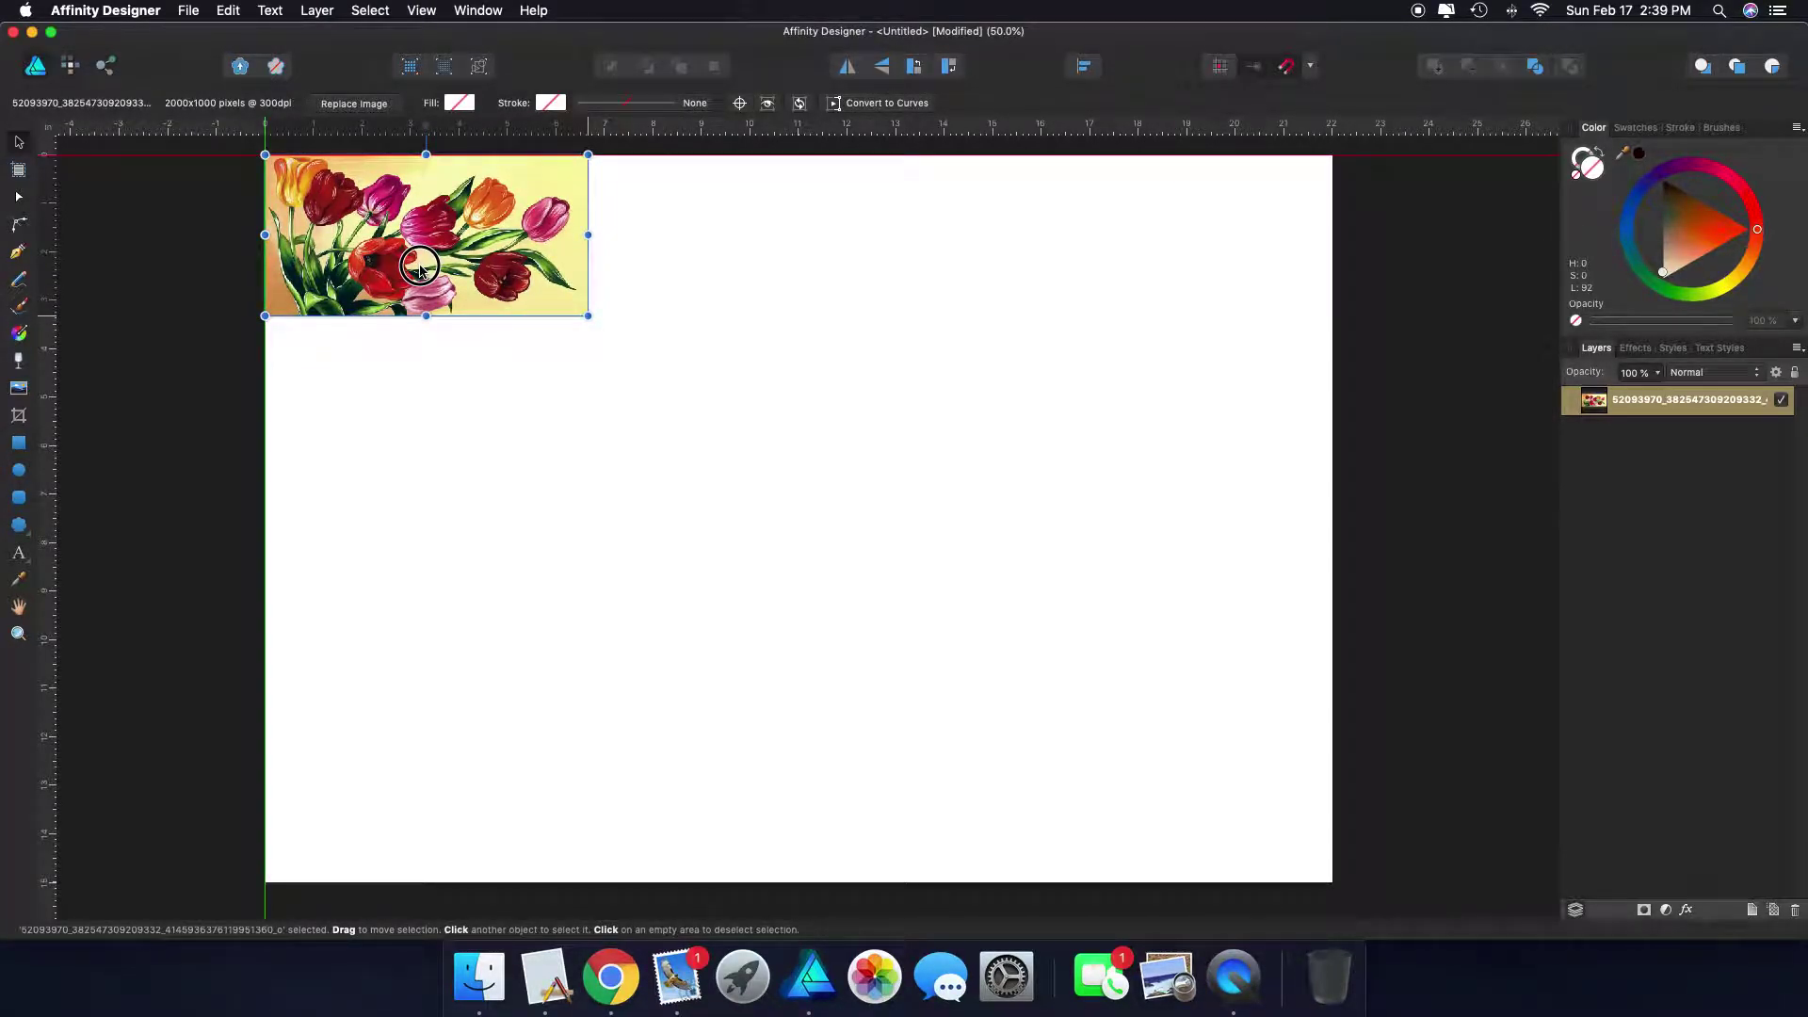
{"action": "left_click_drag", "start_coordinate": [420, 268], "coordinate": [420, 268]}
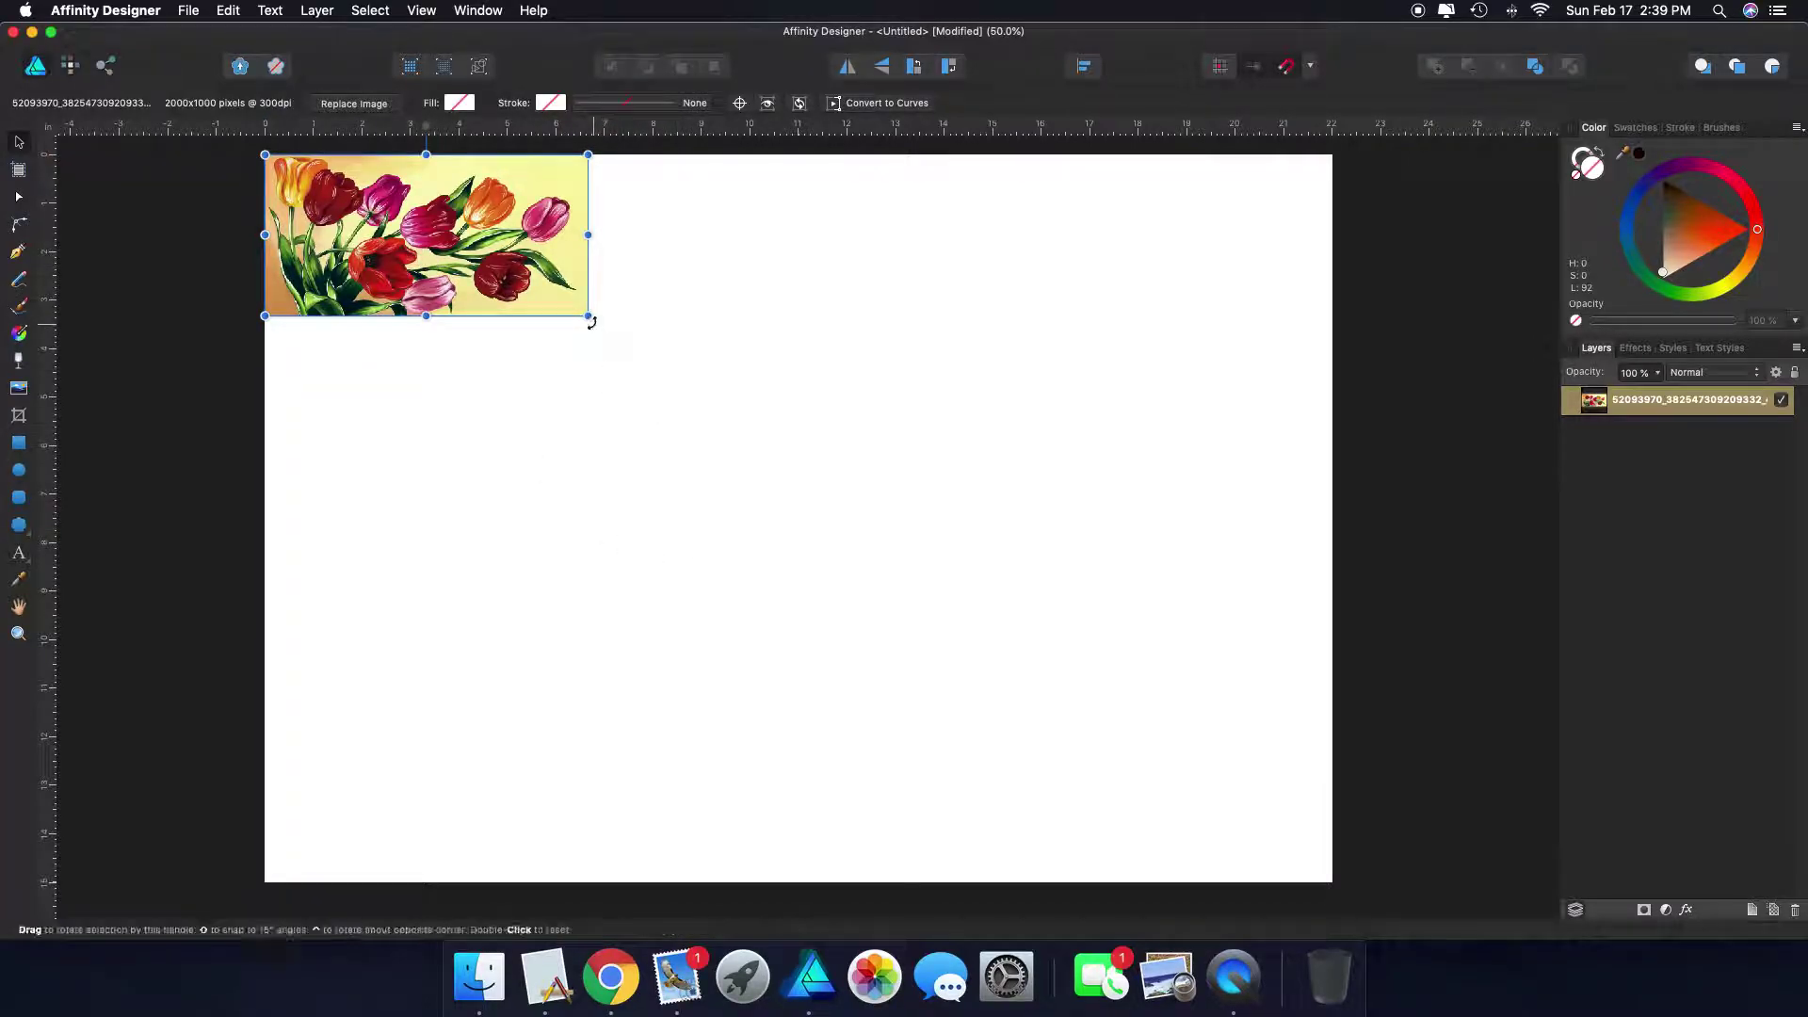
{"action": "scroll", "coordinate": [591, 320], "scroll_direction": "left", "scroll_amount": 1}
{"action": "left_click_drag", "start_coordinate": [601, 317], "coordinate": [1308, 765]}
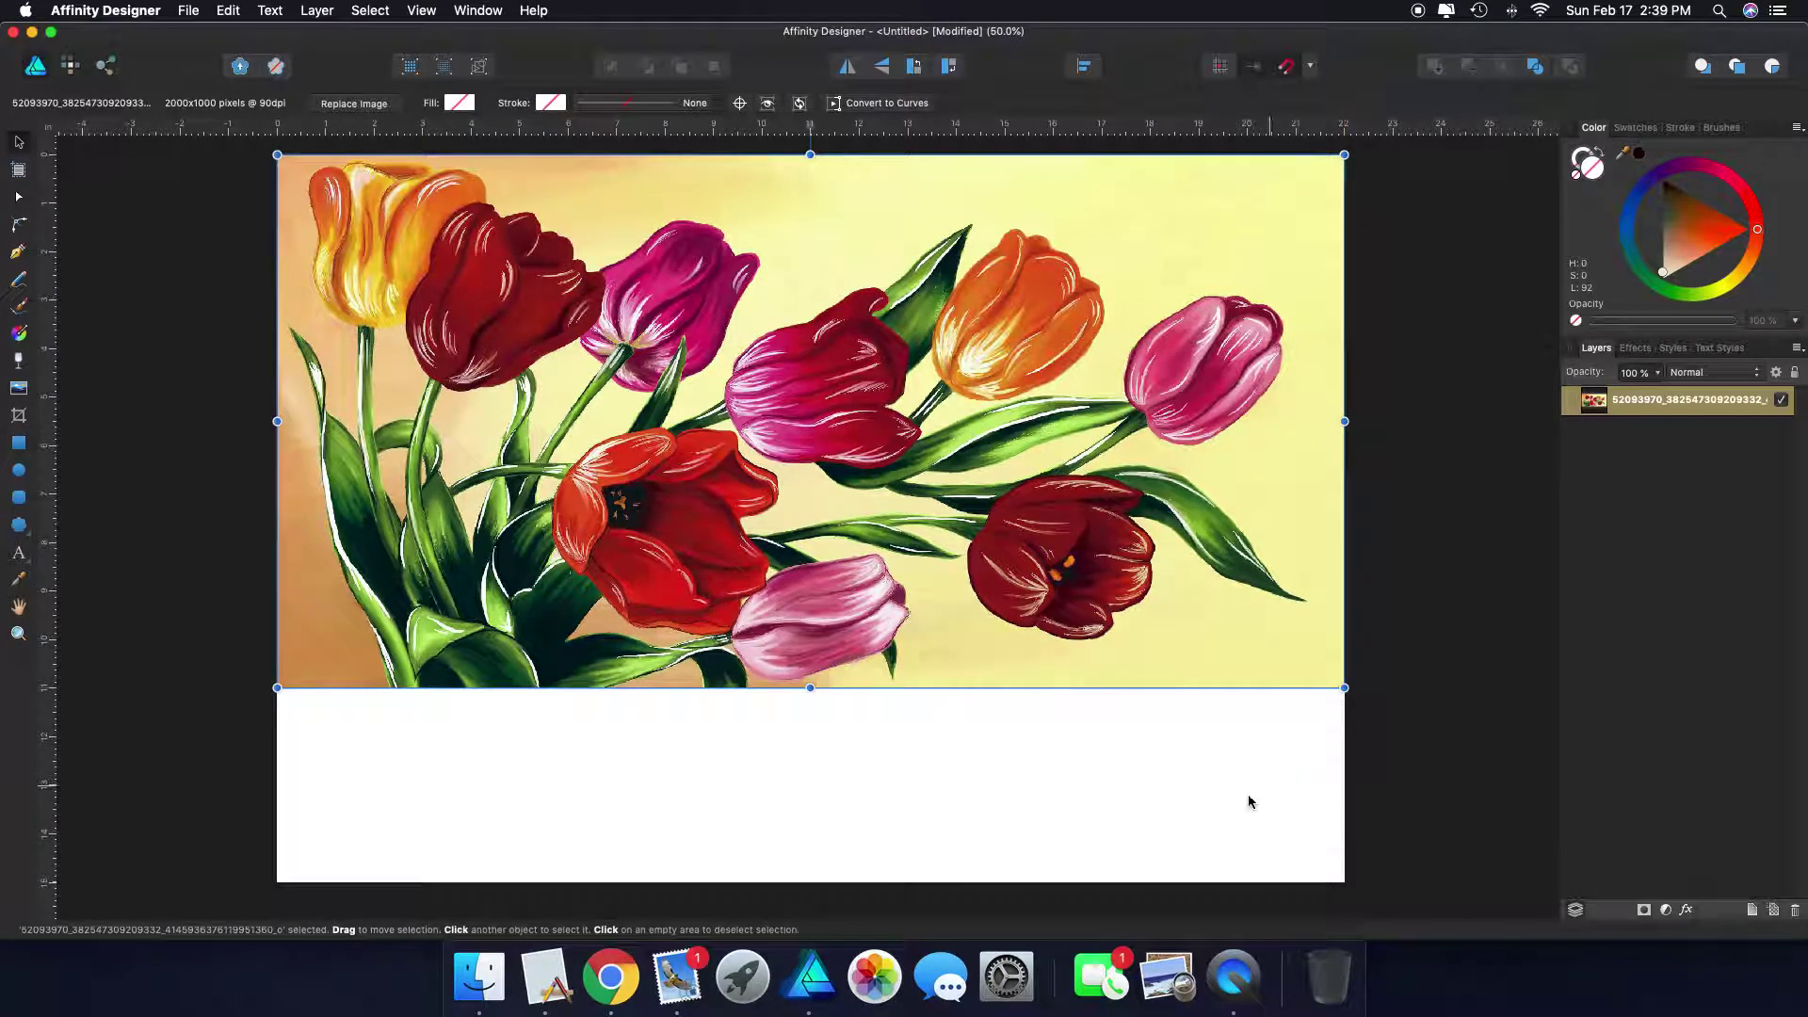
{"action": "left_click_drag", "start_coordinate": [809, 689], "coordinate": [814, 881]}
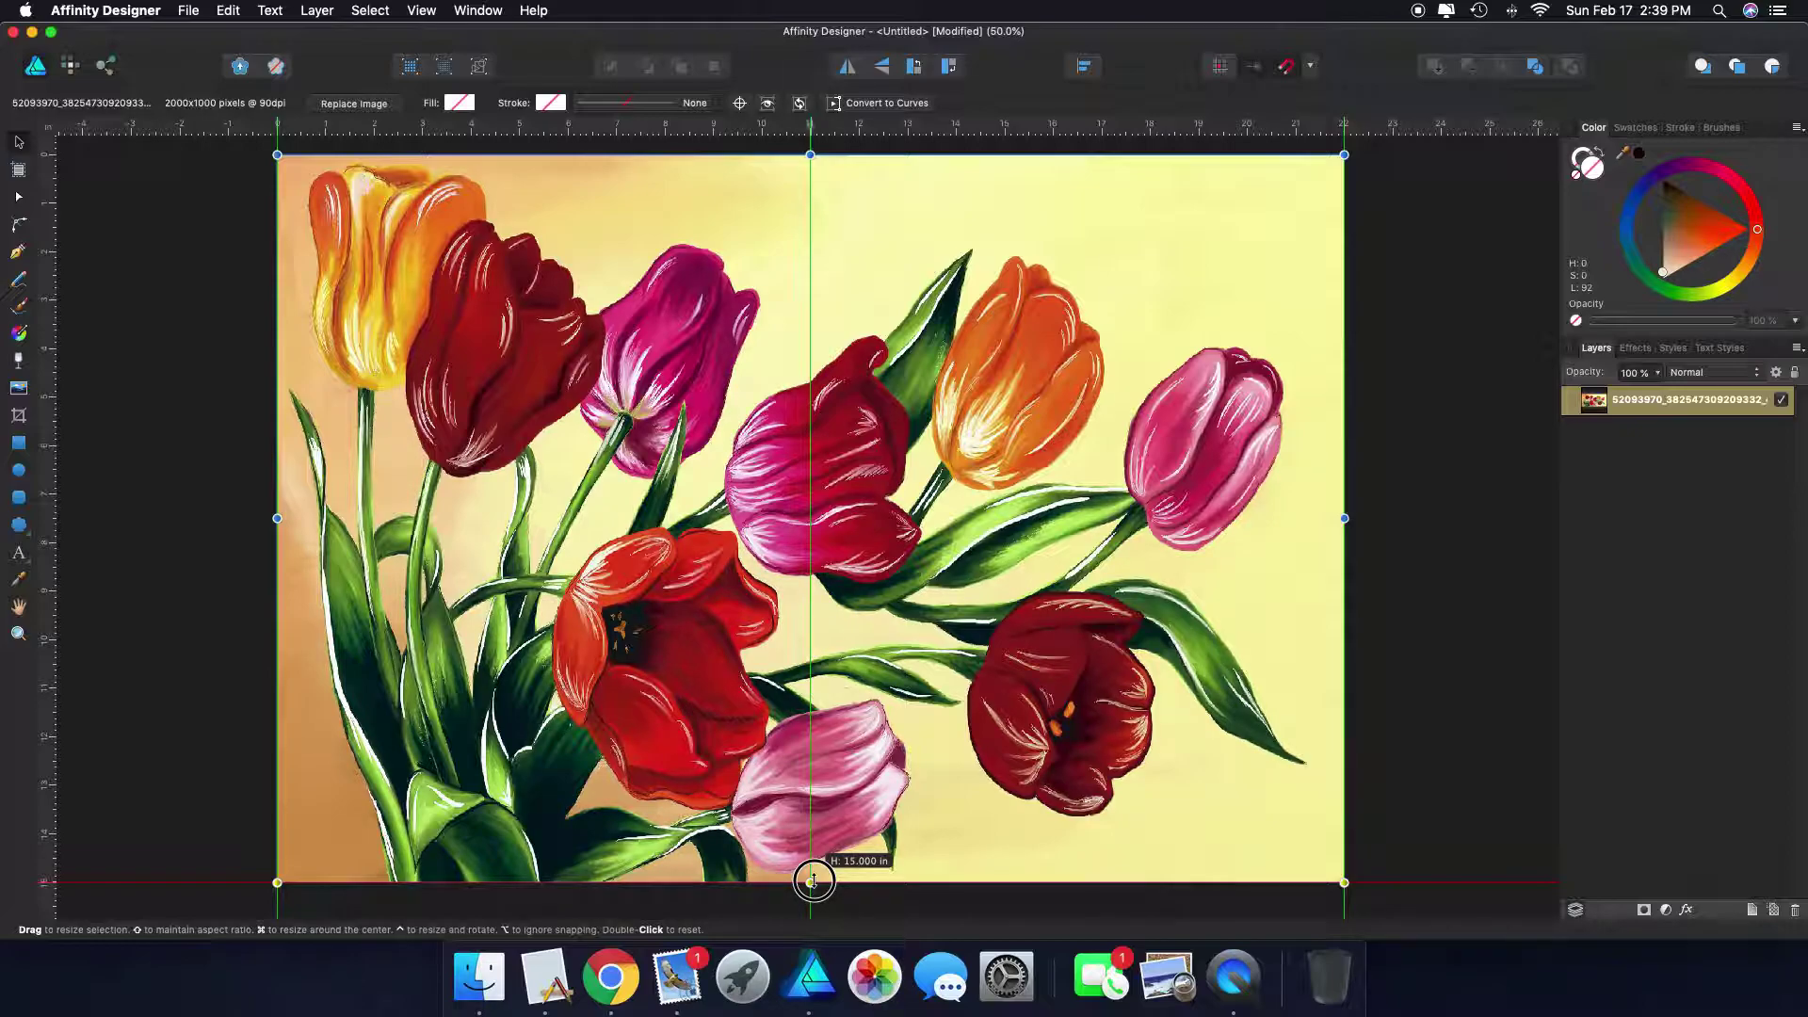
{"action": "left_click_drag", "start_coordinate": [813, 881], "coordinate": [816, 882]}
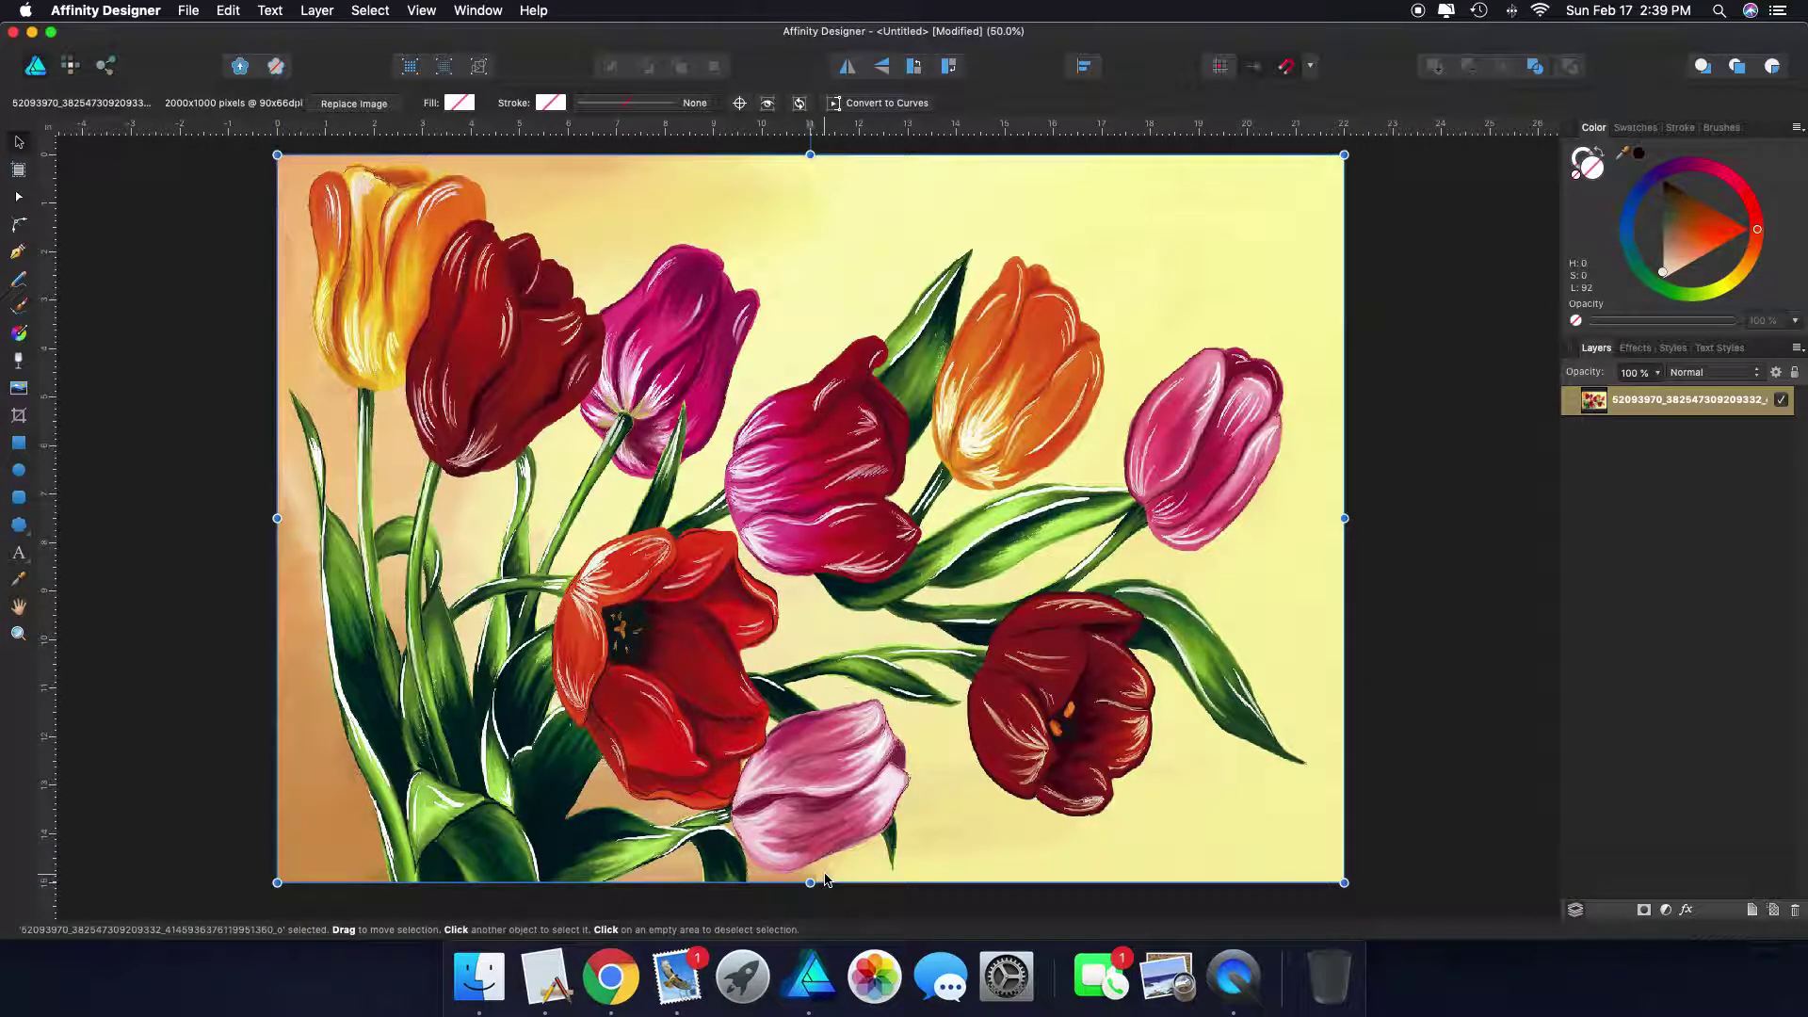
{"action": "left_click", "coordinate": [1371, 410]}
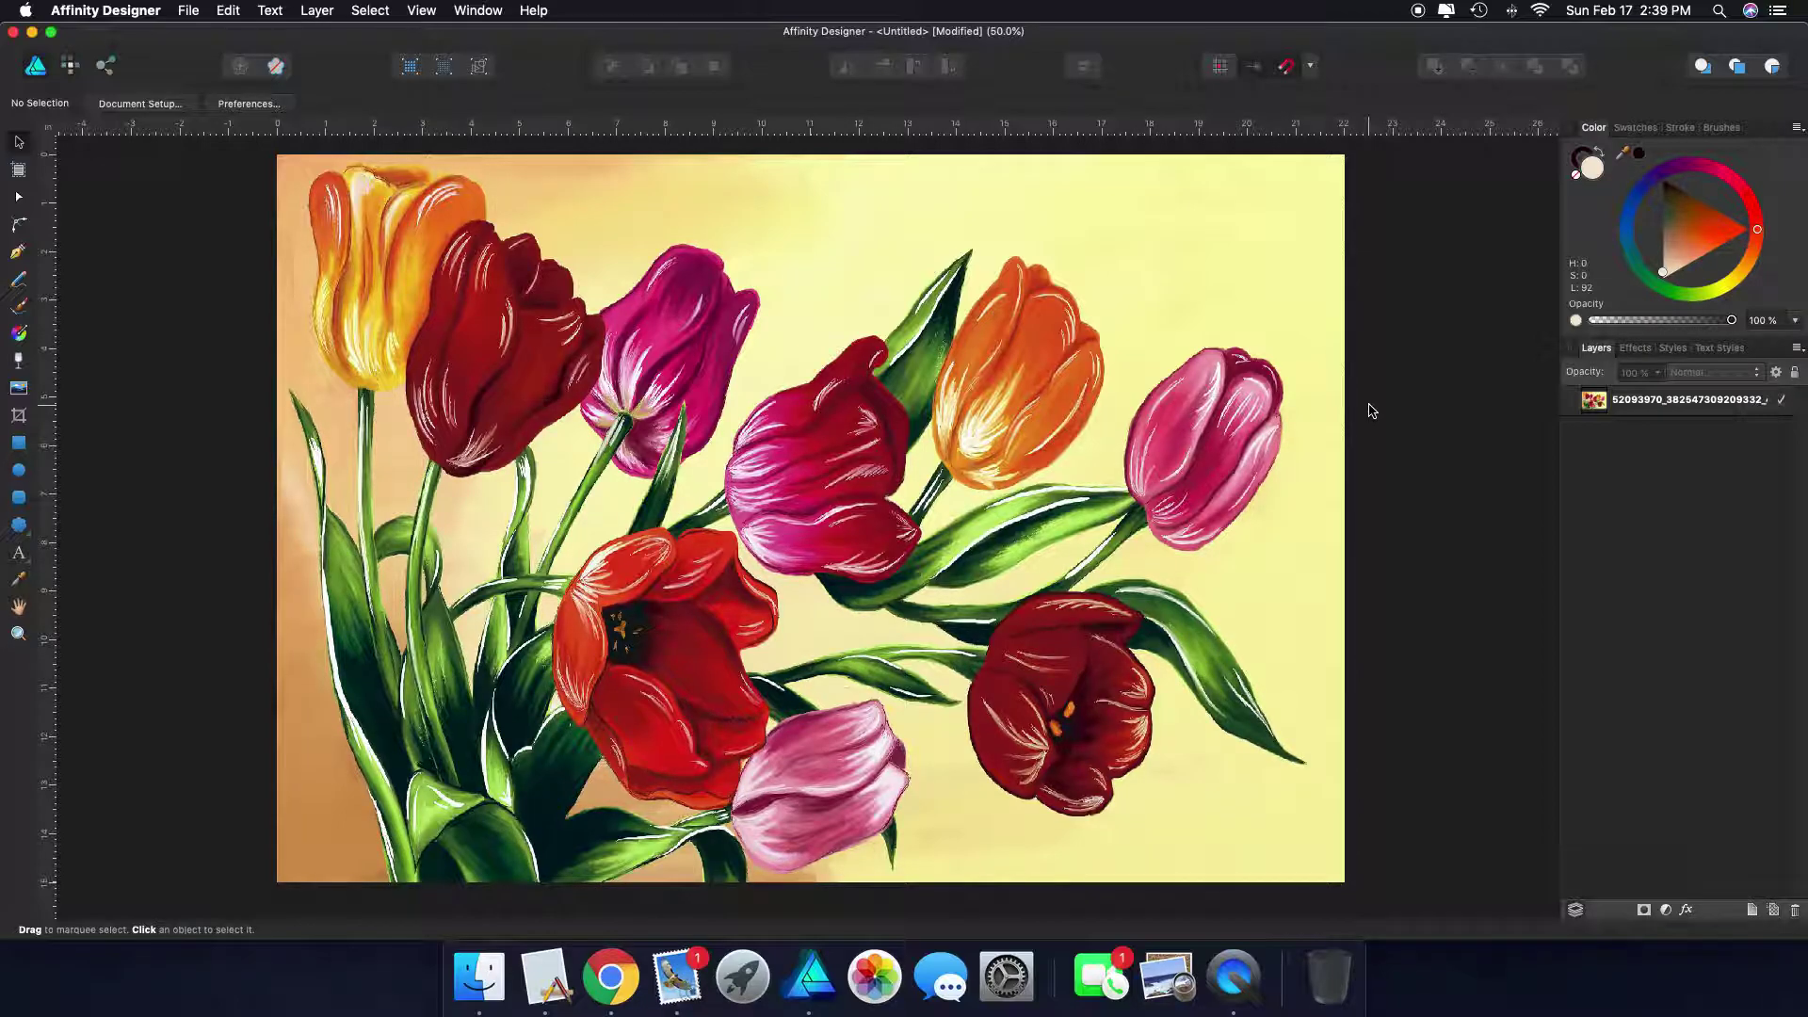
Examine the snapping options, leaving snapping enabled
{"action": "scroll", "coordinate": [1300, 449], "scroll_direction": "left", "scroll_amount": 2}
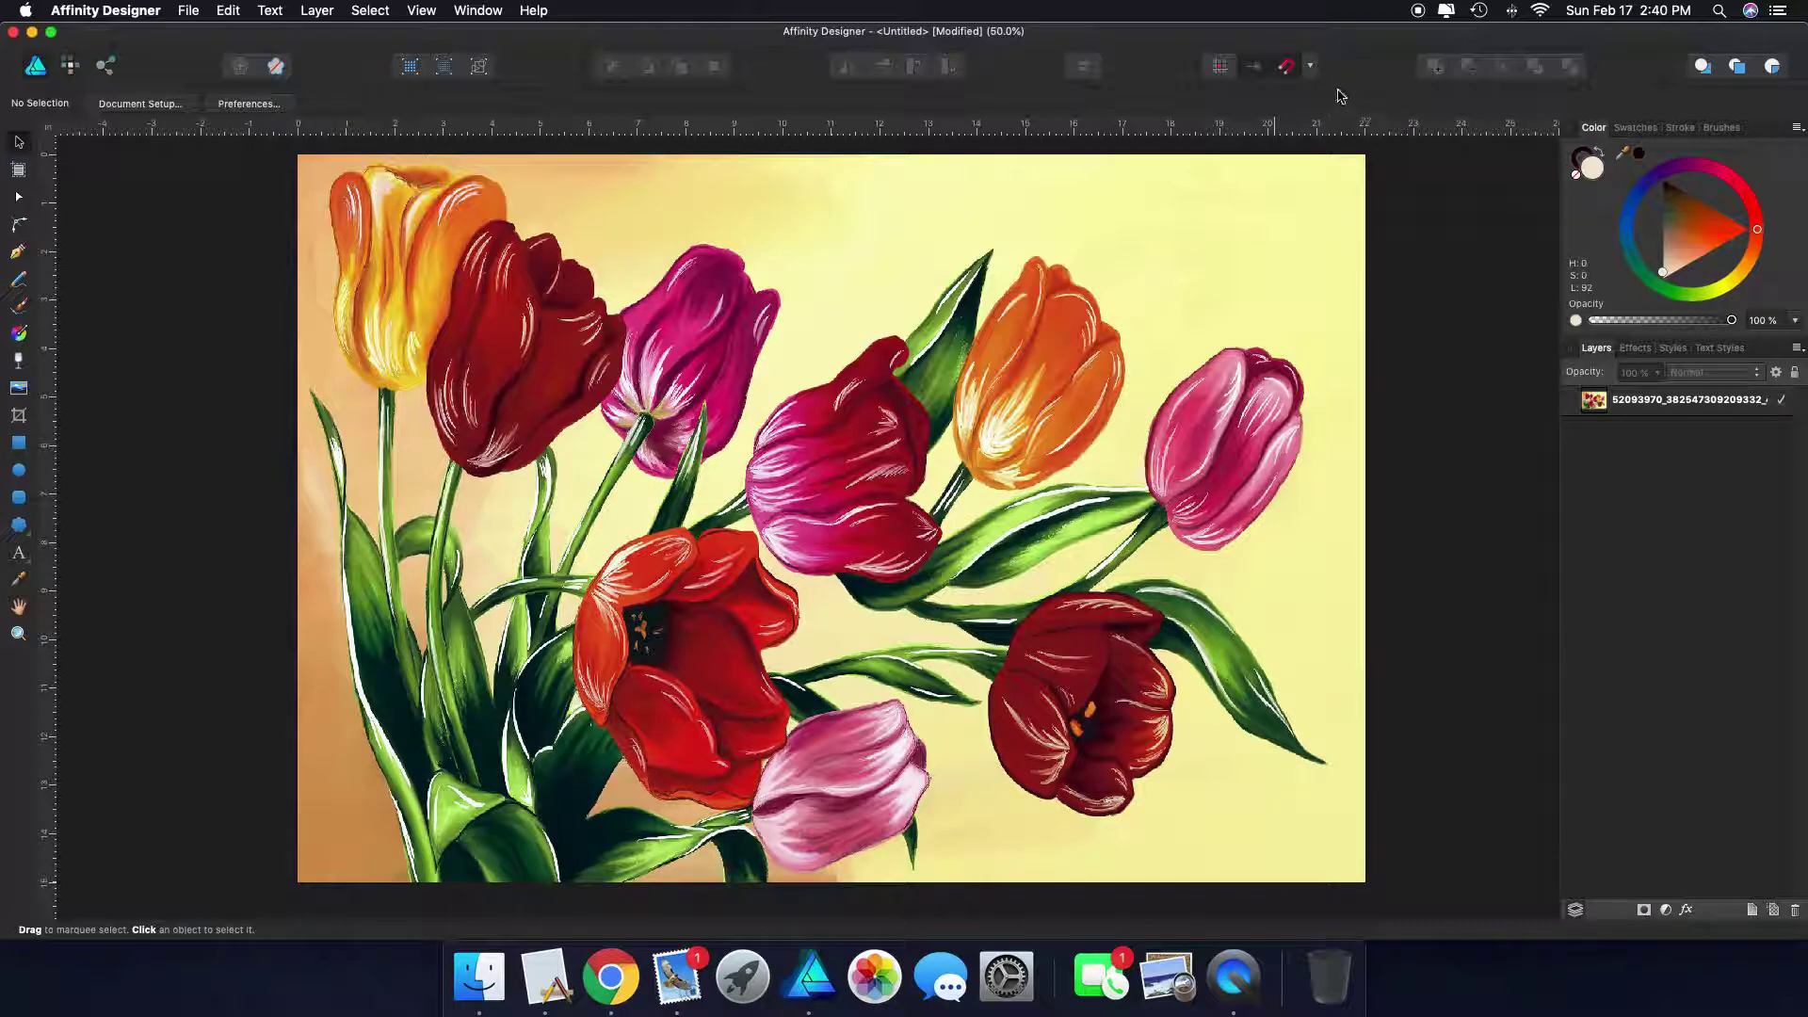
{"action": "left_click", "coordinate": [1287, 70]}
{"action": "left_click", "coordinate": [1288, 75]}
{"action": "left_click", "coordinate": [1311, 68]}
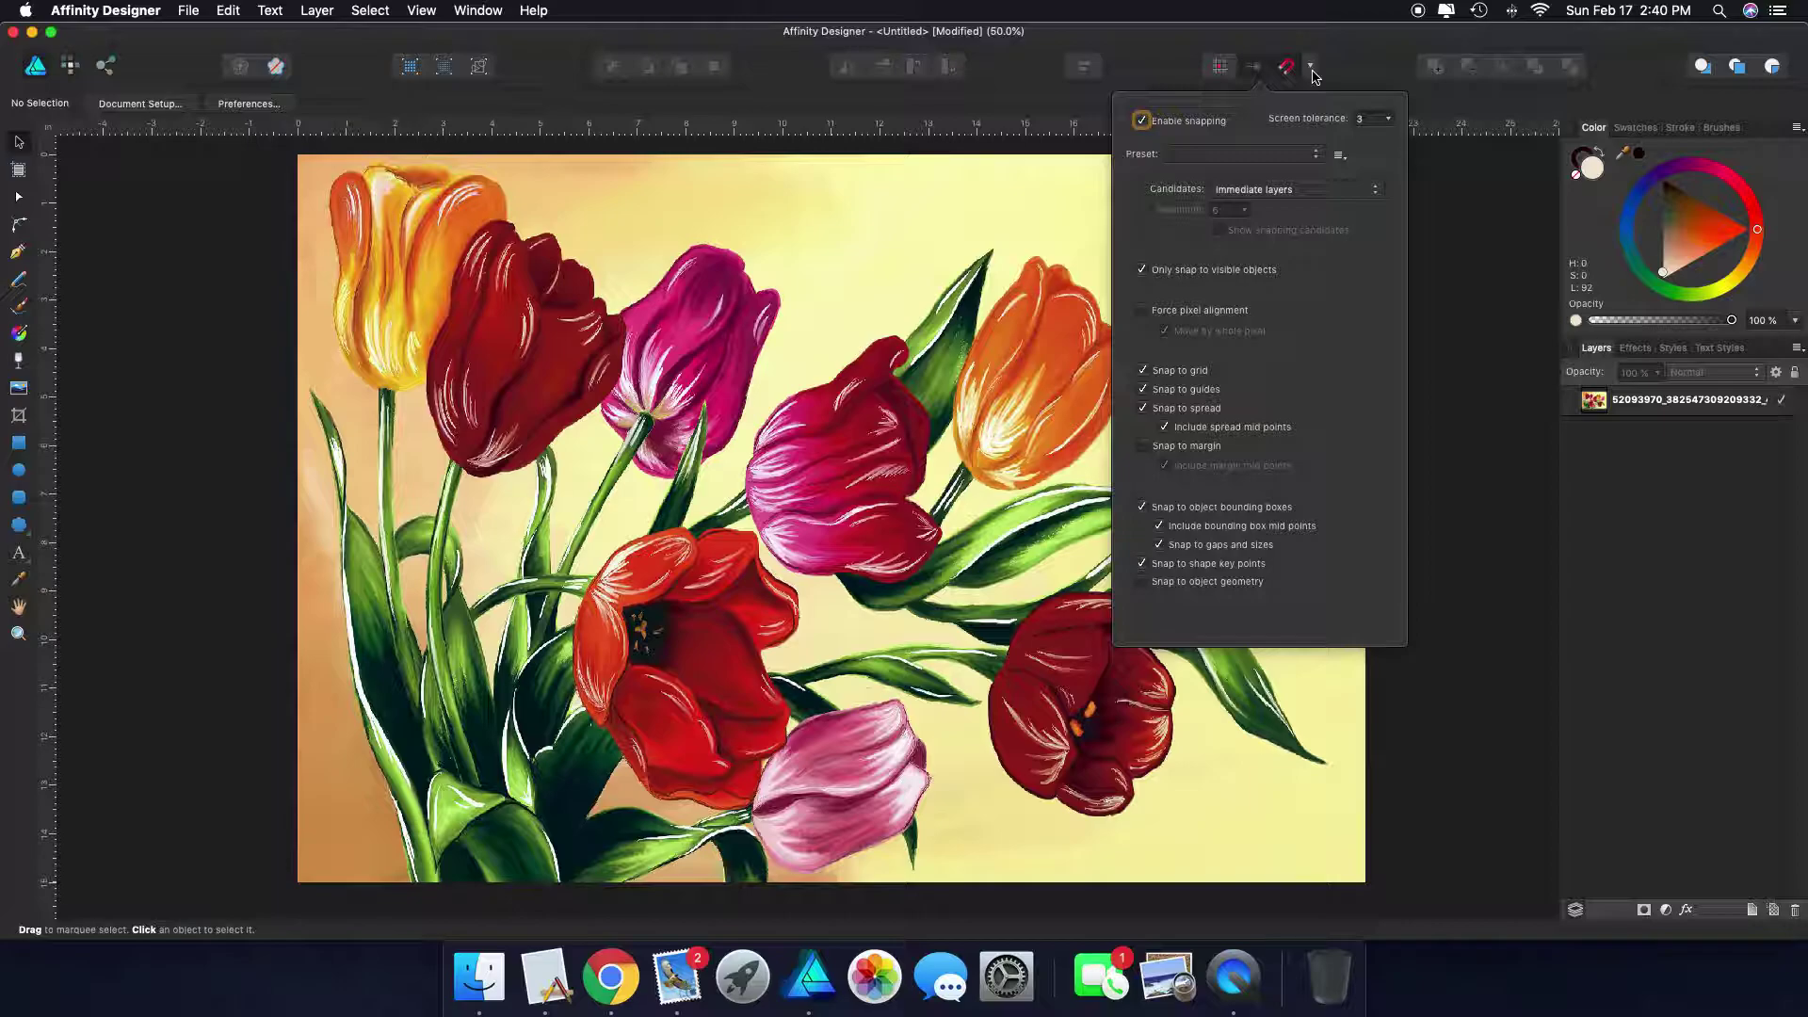
{"action": "left_click", "coordinate": [1311, 66]}
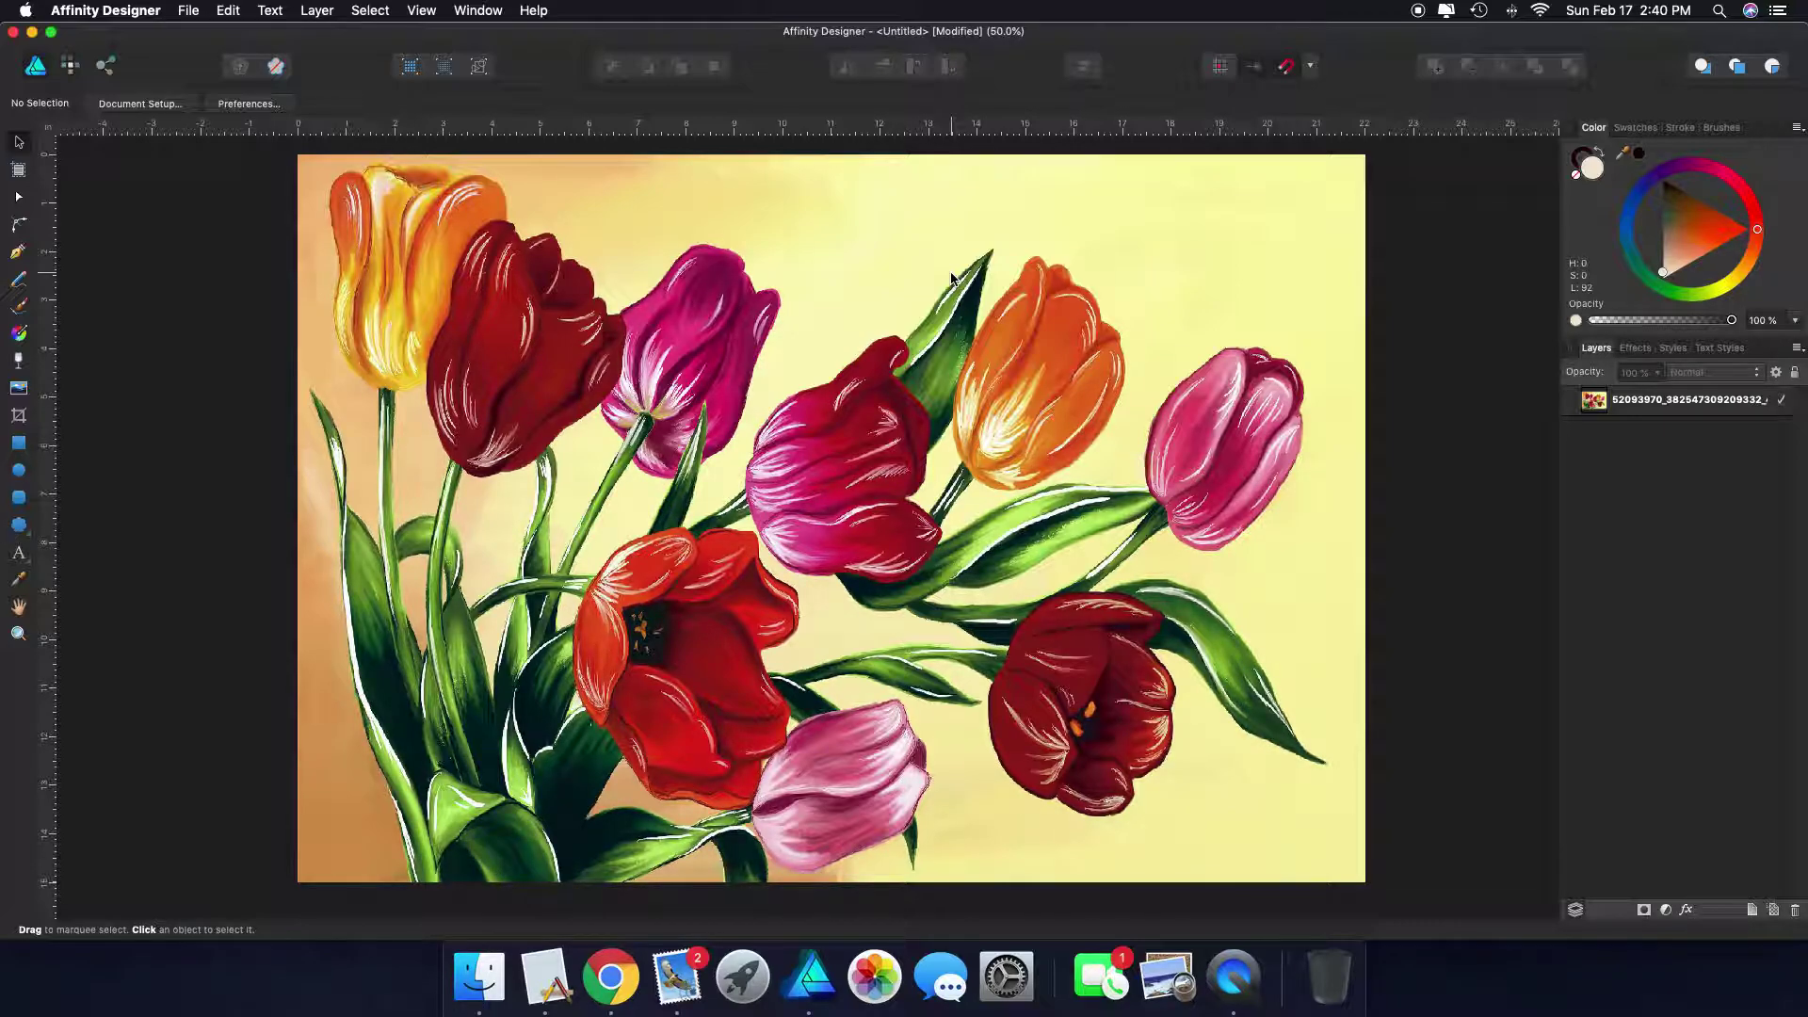
Draw an upright beige rectangle over the tulips and resize it to about 4.3 in wide and 8.3 in high
{"action": "left_click", "coordinate": [20, 446]}
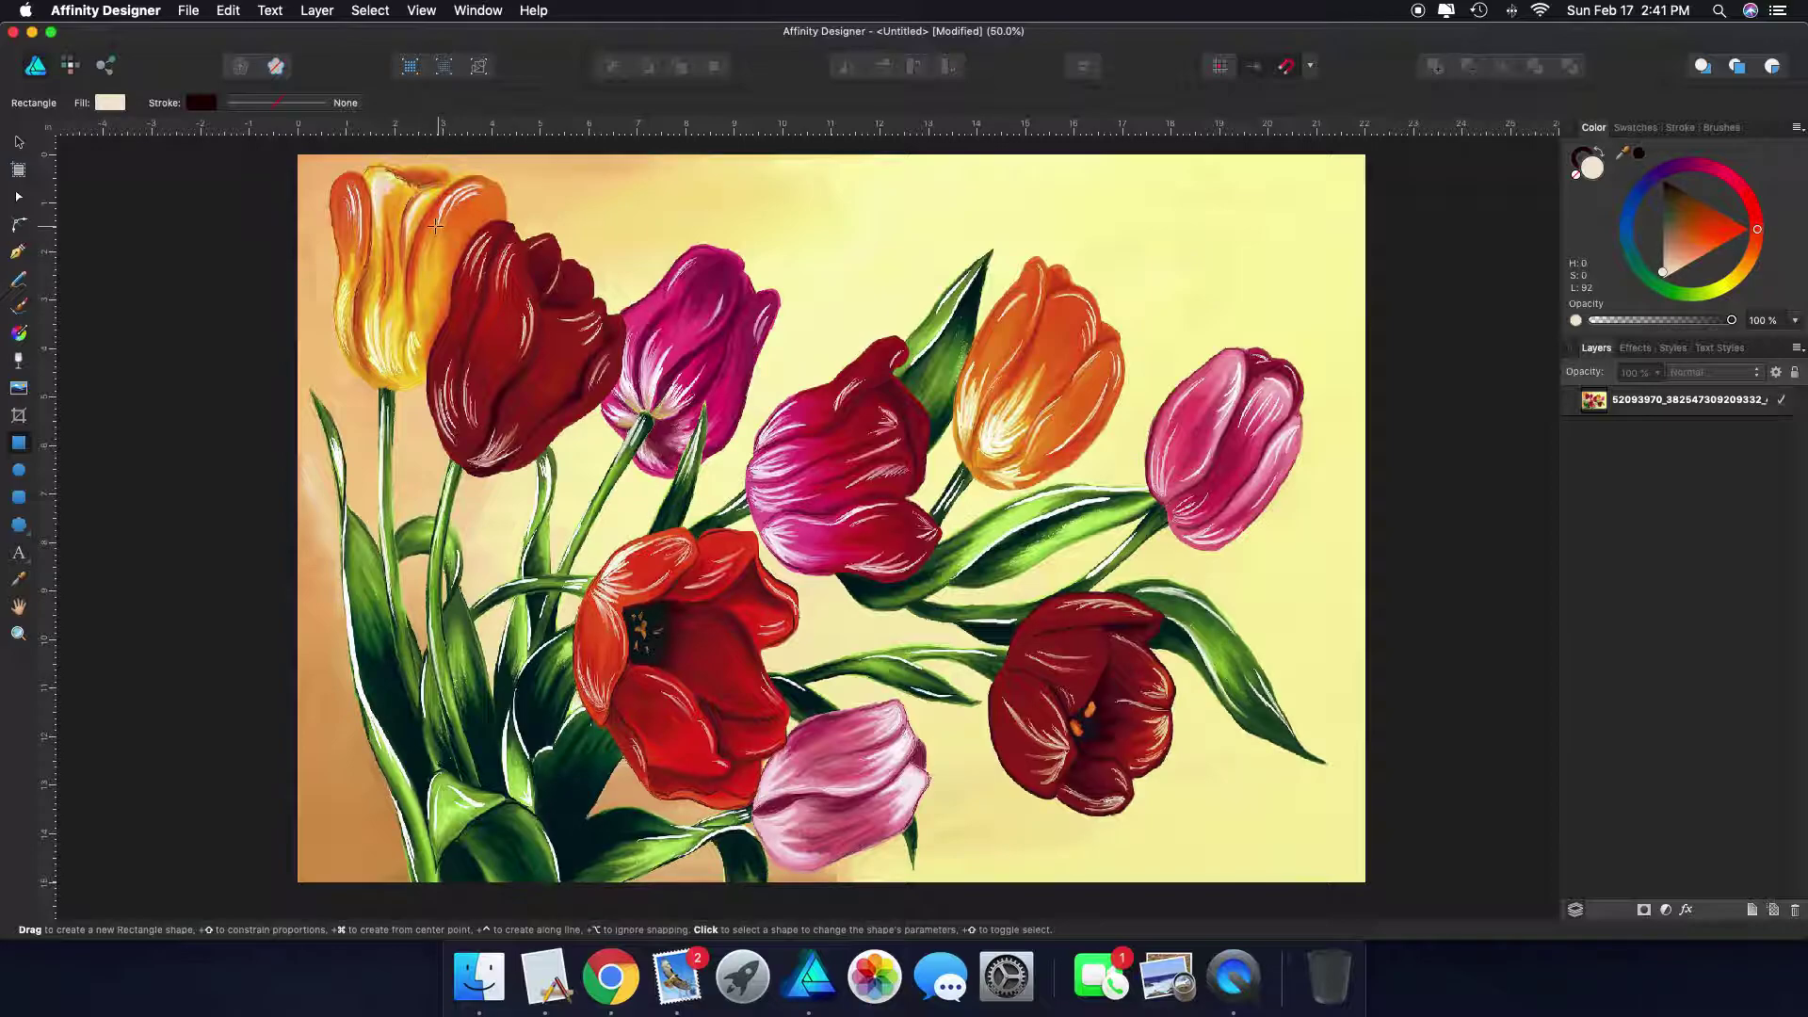
{"action": "left_click_drag", "start_coordinate": [427, 209], "coordinate": [687, 744]}
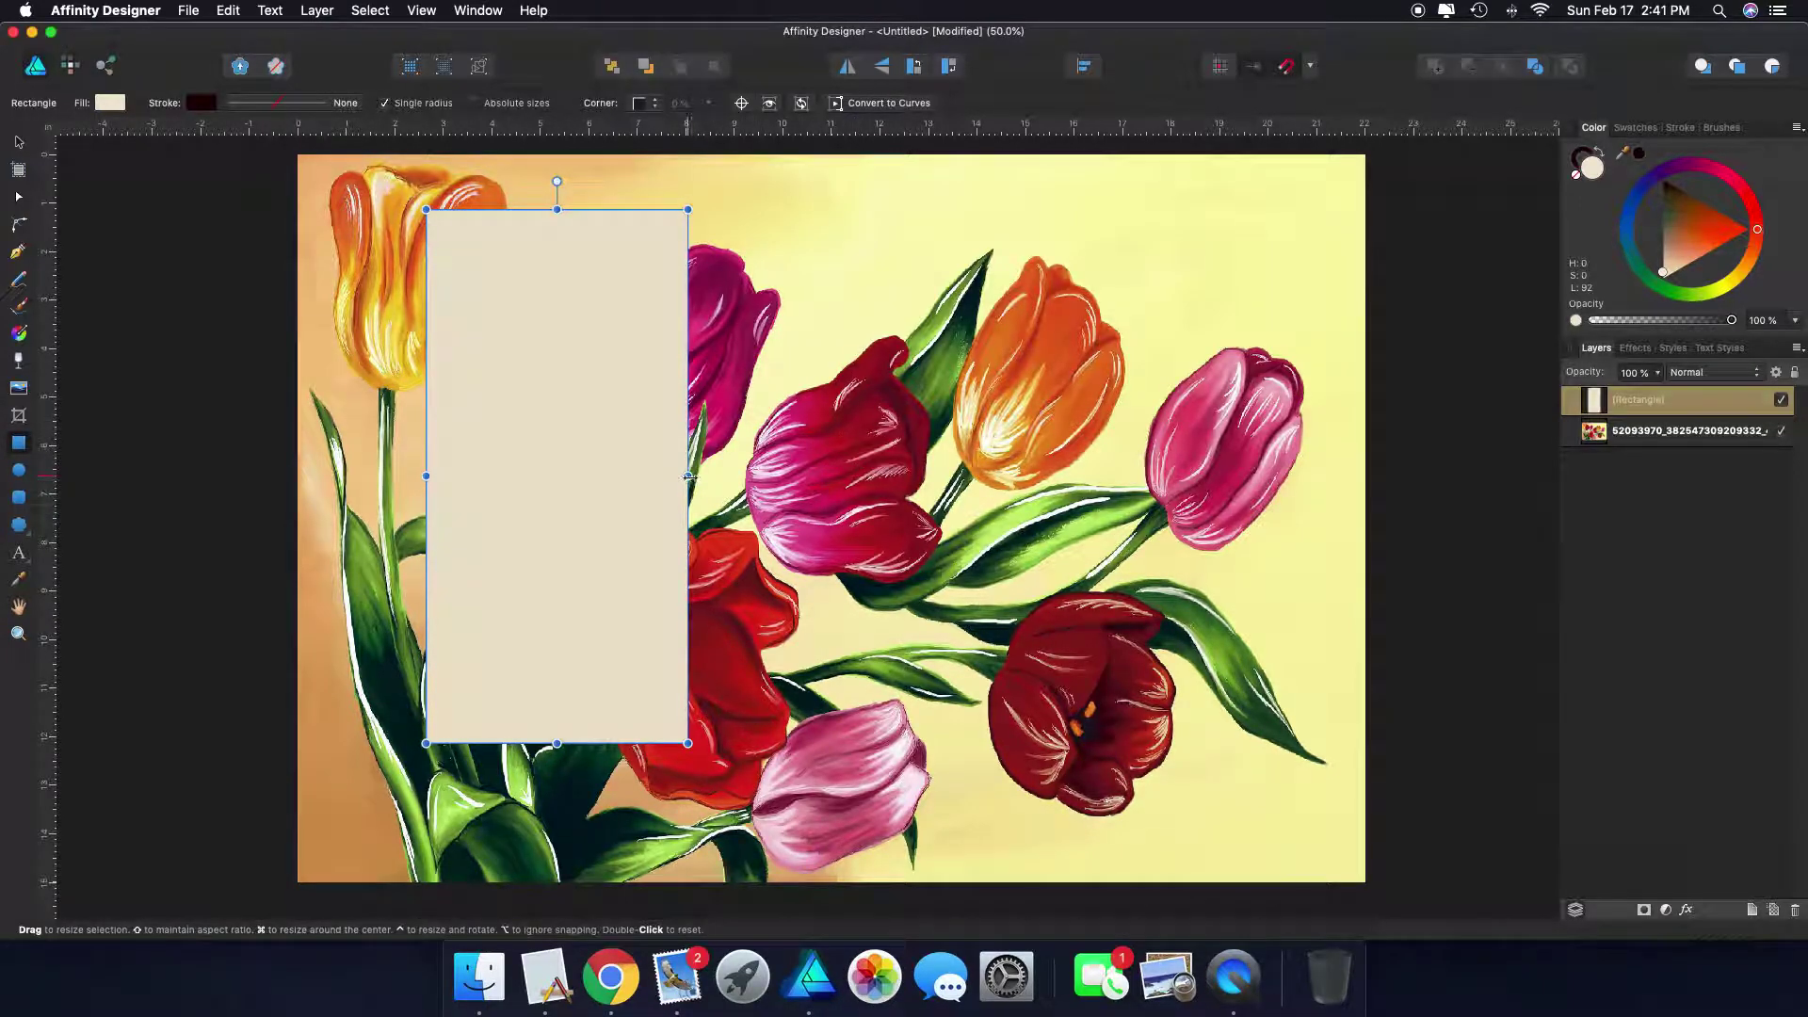
{"action": "scroll", "coordinate": [692, 478], "scroll_direction": "left", "scroll_amount": 2}
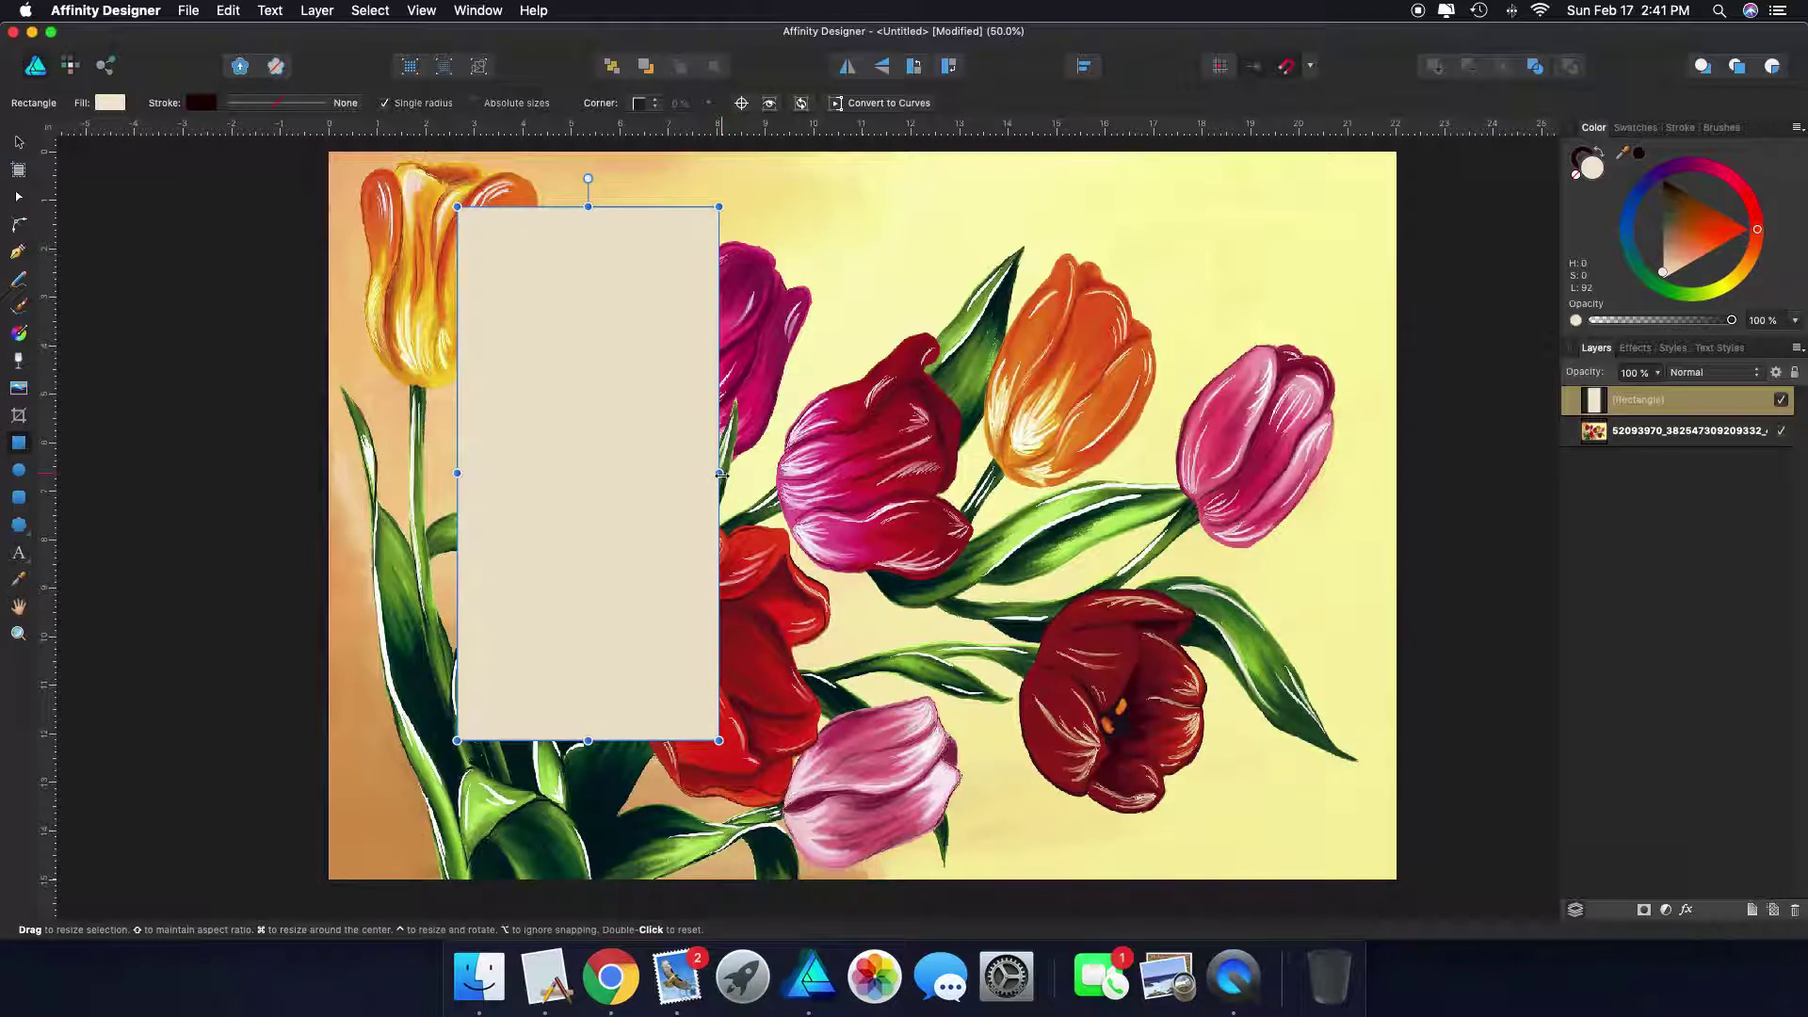
{"action": "left_click_drag", "start_coordinate": [719, 474], "coordinate": [673, 480]}
{"action": "left_click_drag", "start_coordinate": [669, 481], "coordinate": [666, 473]}
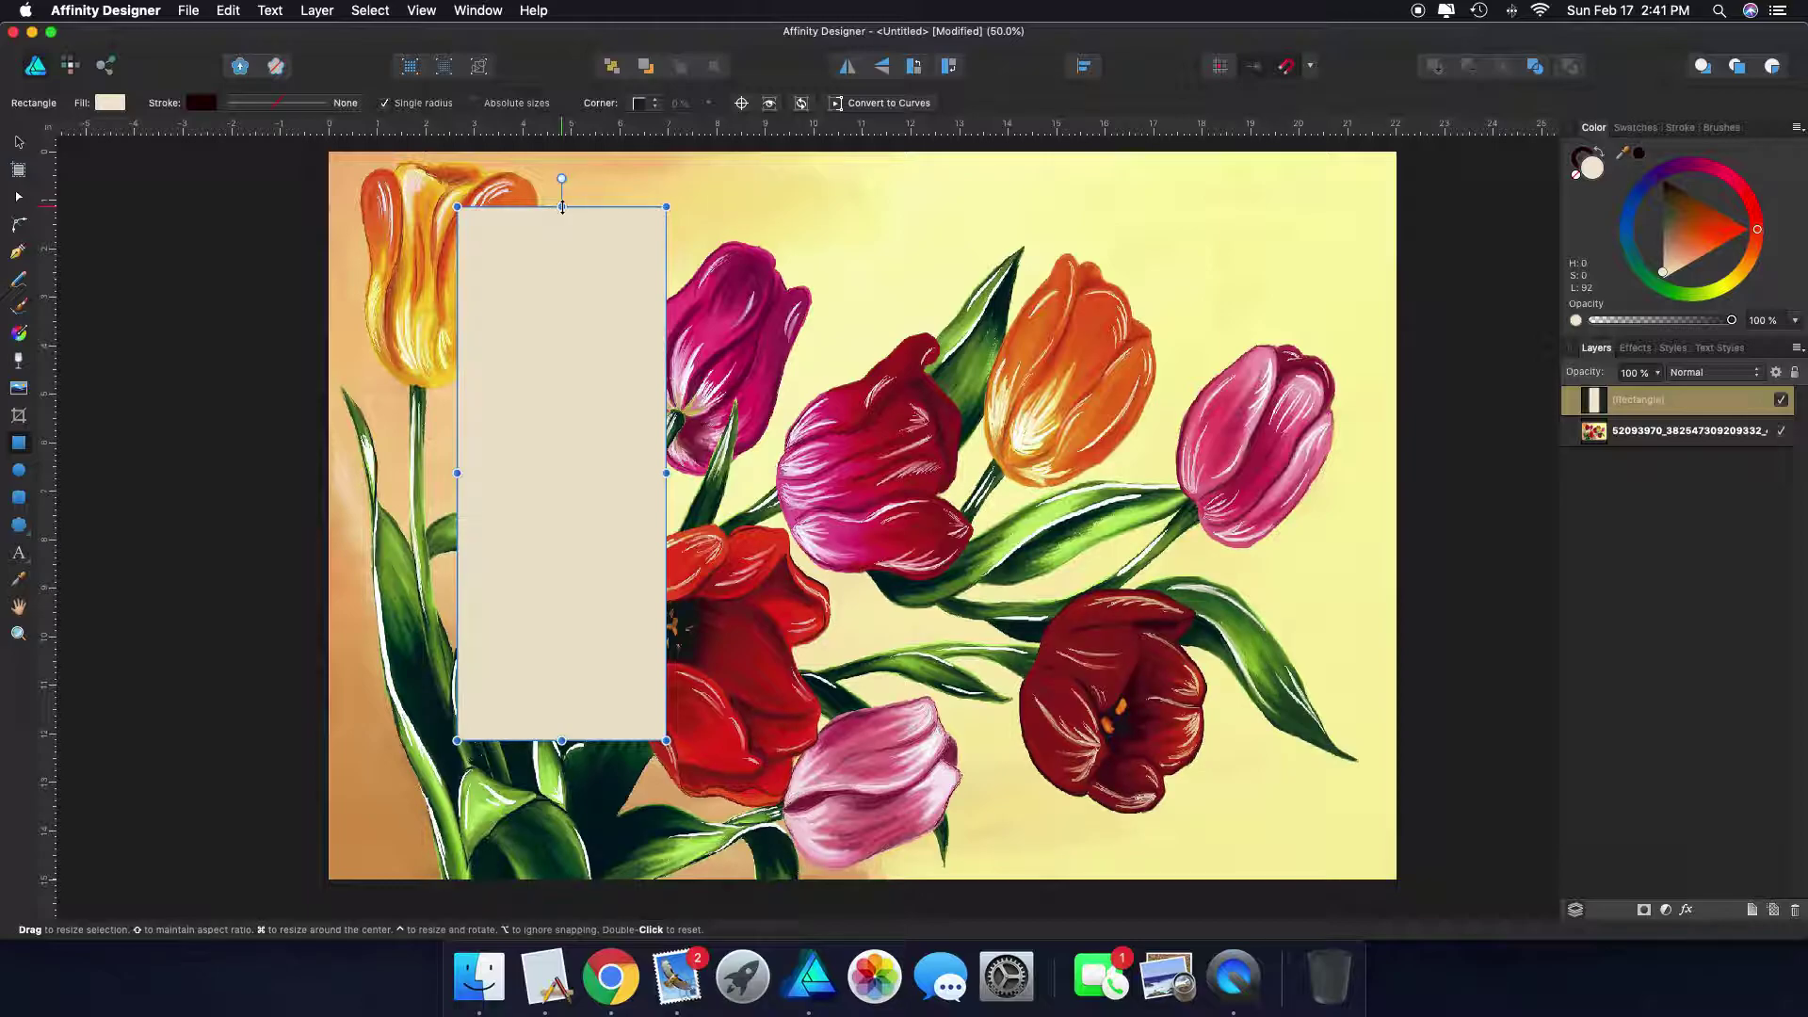
{"action": "scroll", "coordinate": [562, 207], "scroll_direction": "right", "scroll_amount": 1}
{"action": "left_click_drag", "start_coordinate": [553, 207], "coordinate": [540, 337]}
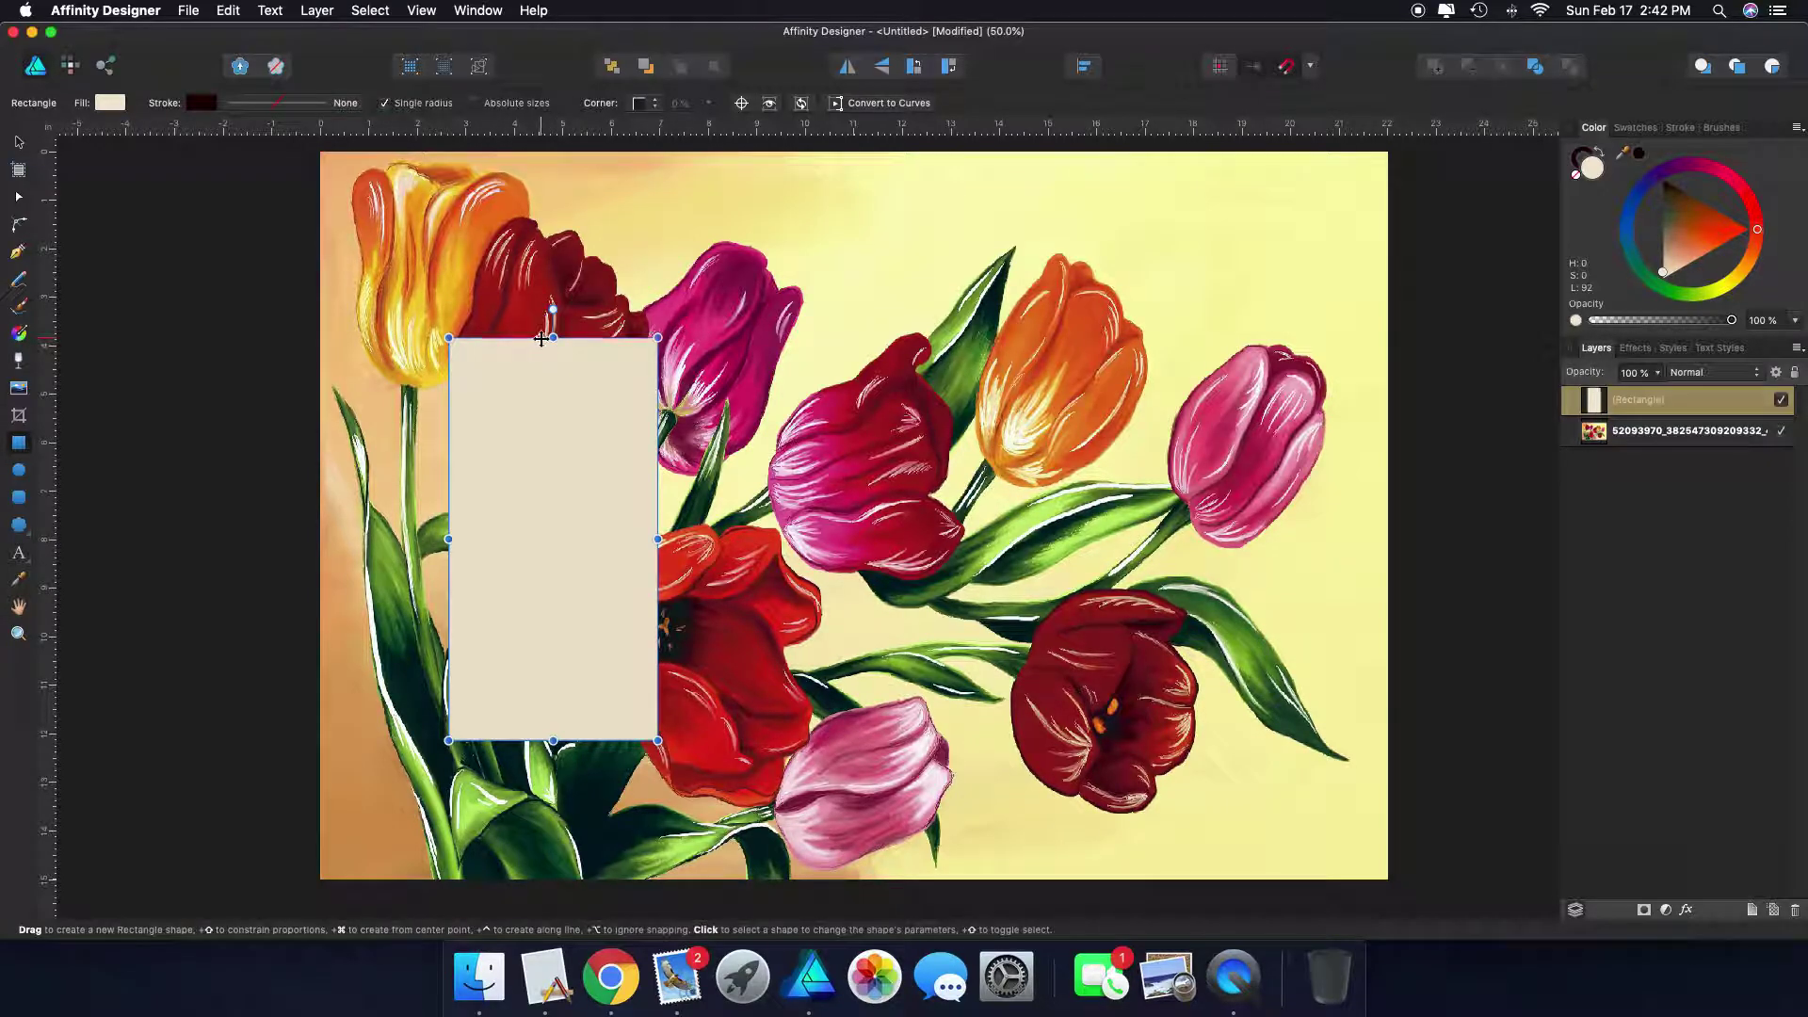
Move the rectangle flush against the page's left edge, vertically centred on the page
{"action": "left_click", "coordinate": [19, 144]}
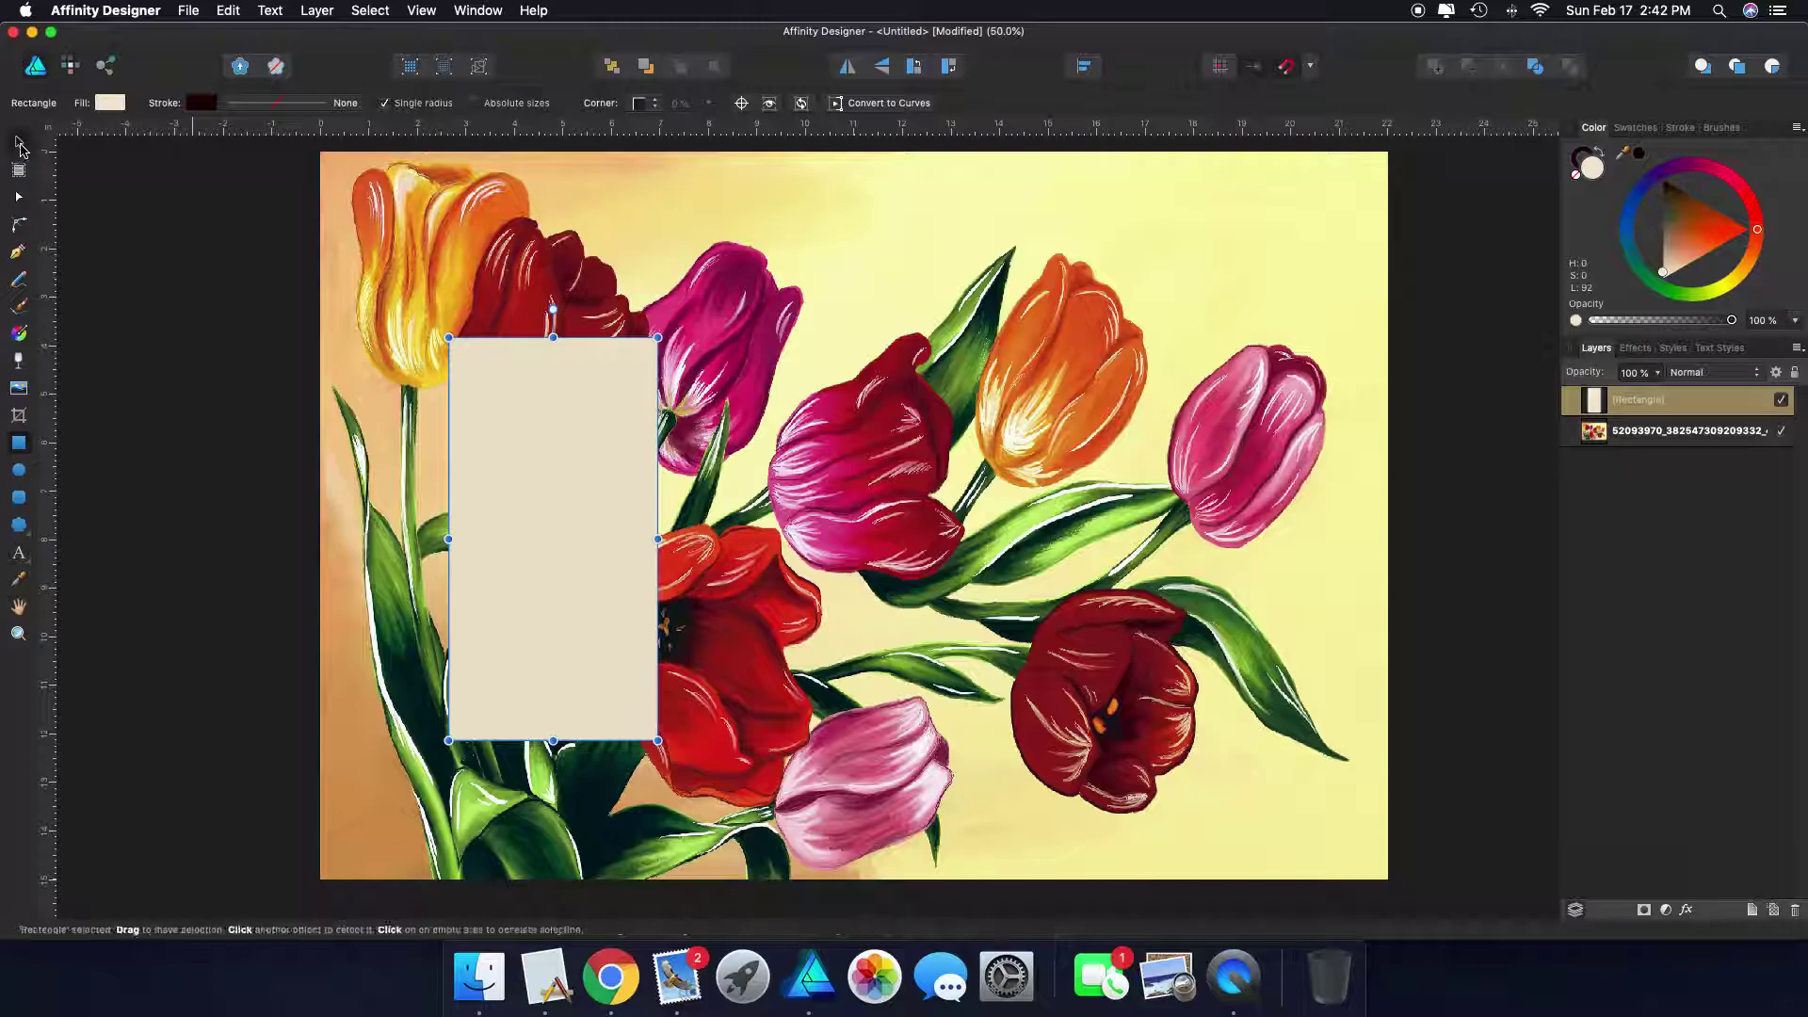
{"action": "left_click", "coordinate": [538, 528]}
{"action": "left_click_drag", "start_coordinate": [538, 528], "coordinate": [407, 504]}
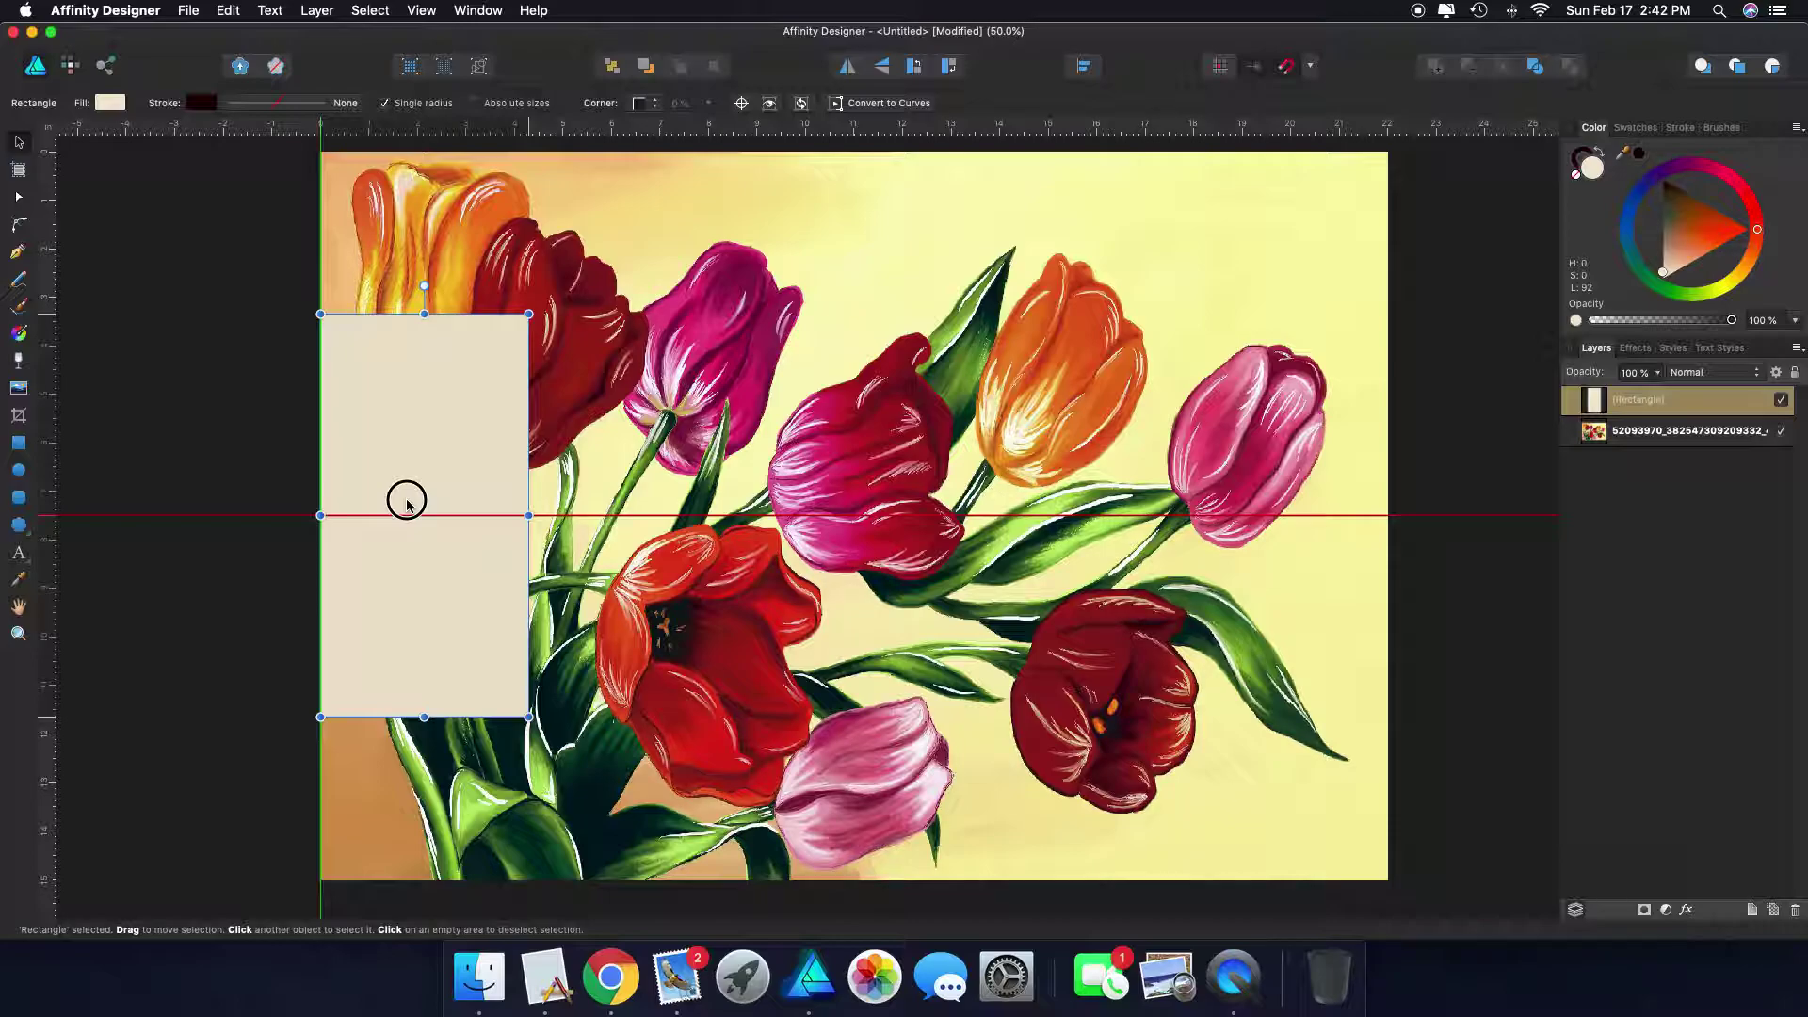
{"action": "left_click_drag", "start_coordinate": [407, 505], "coordinate": [408, 507]}
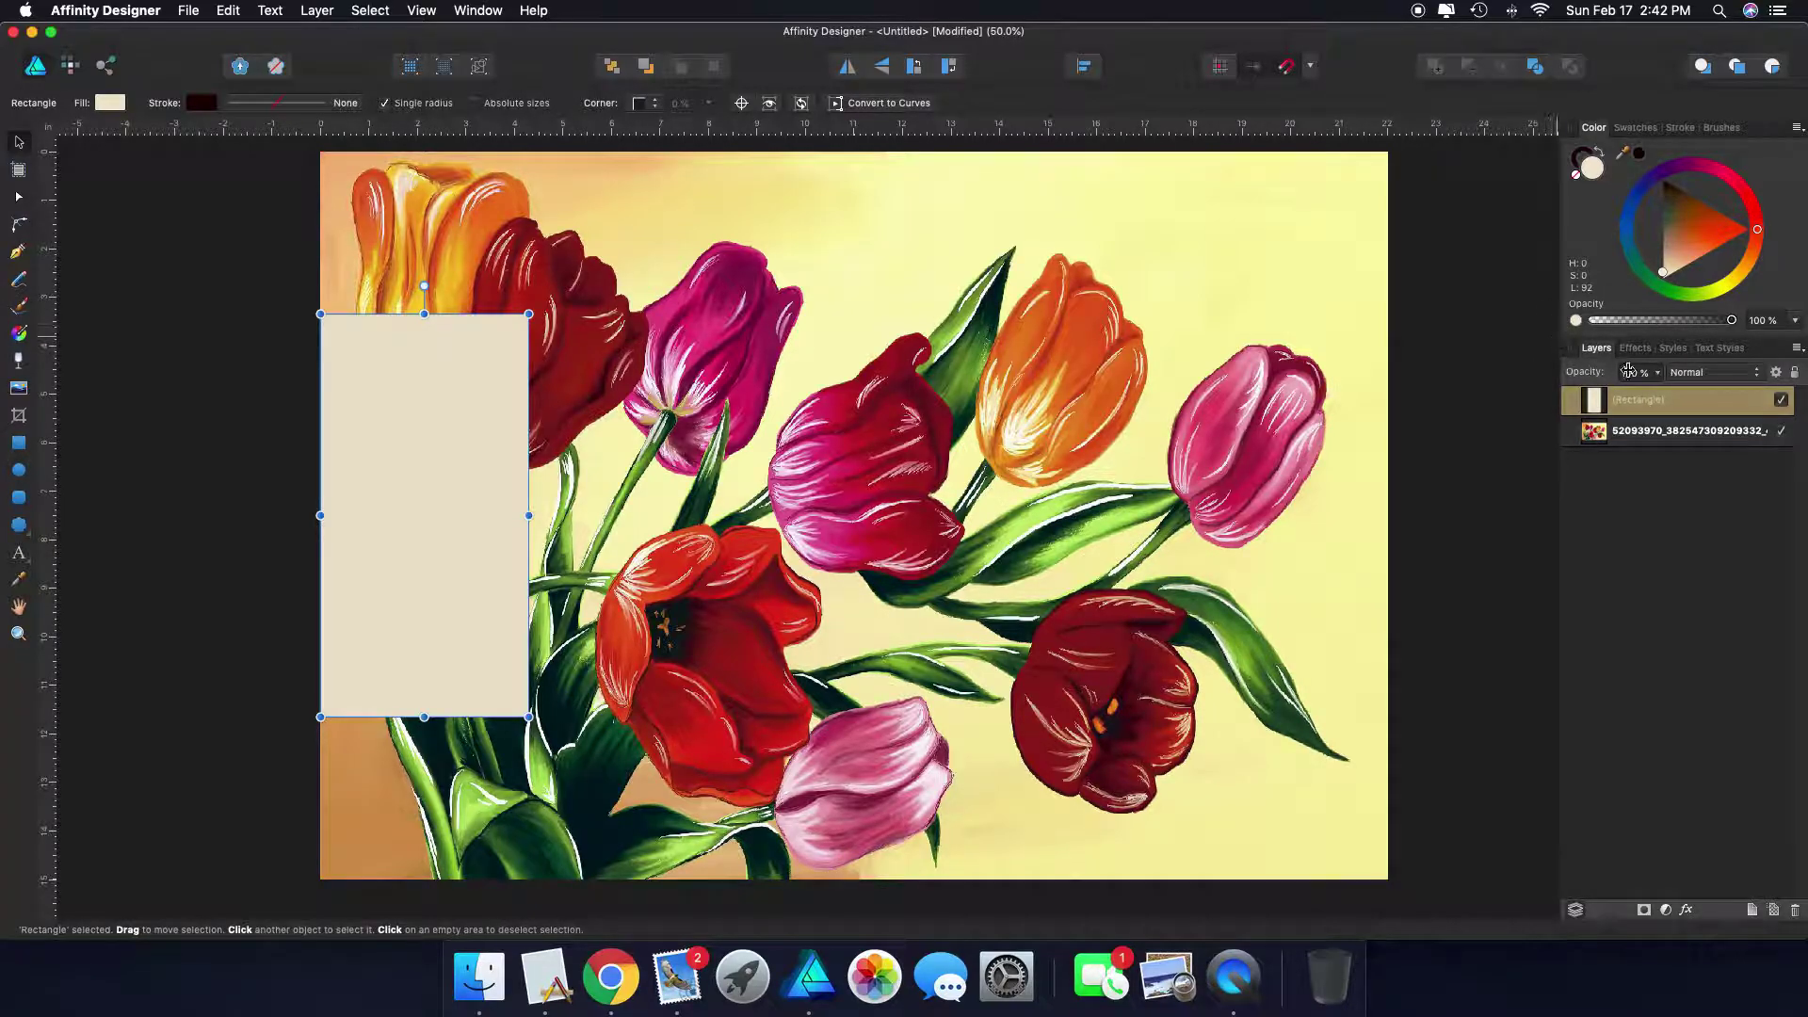
{"action": "left_click", "coordinate": [1732, 322]}
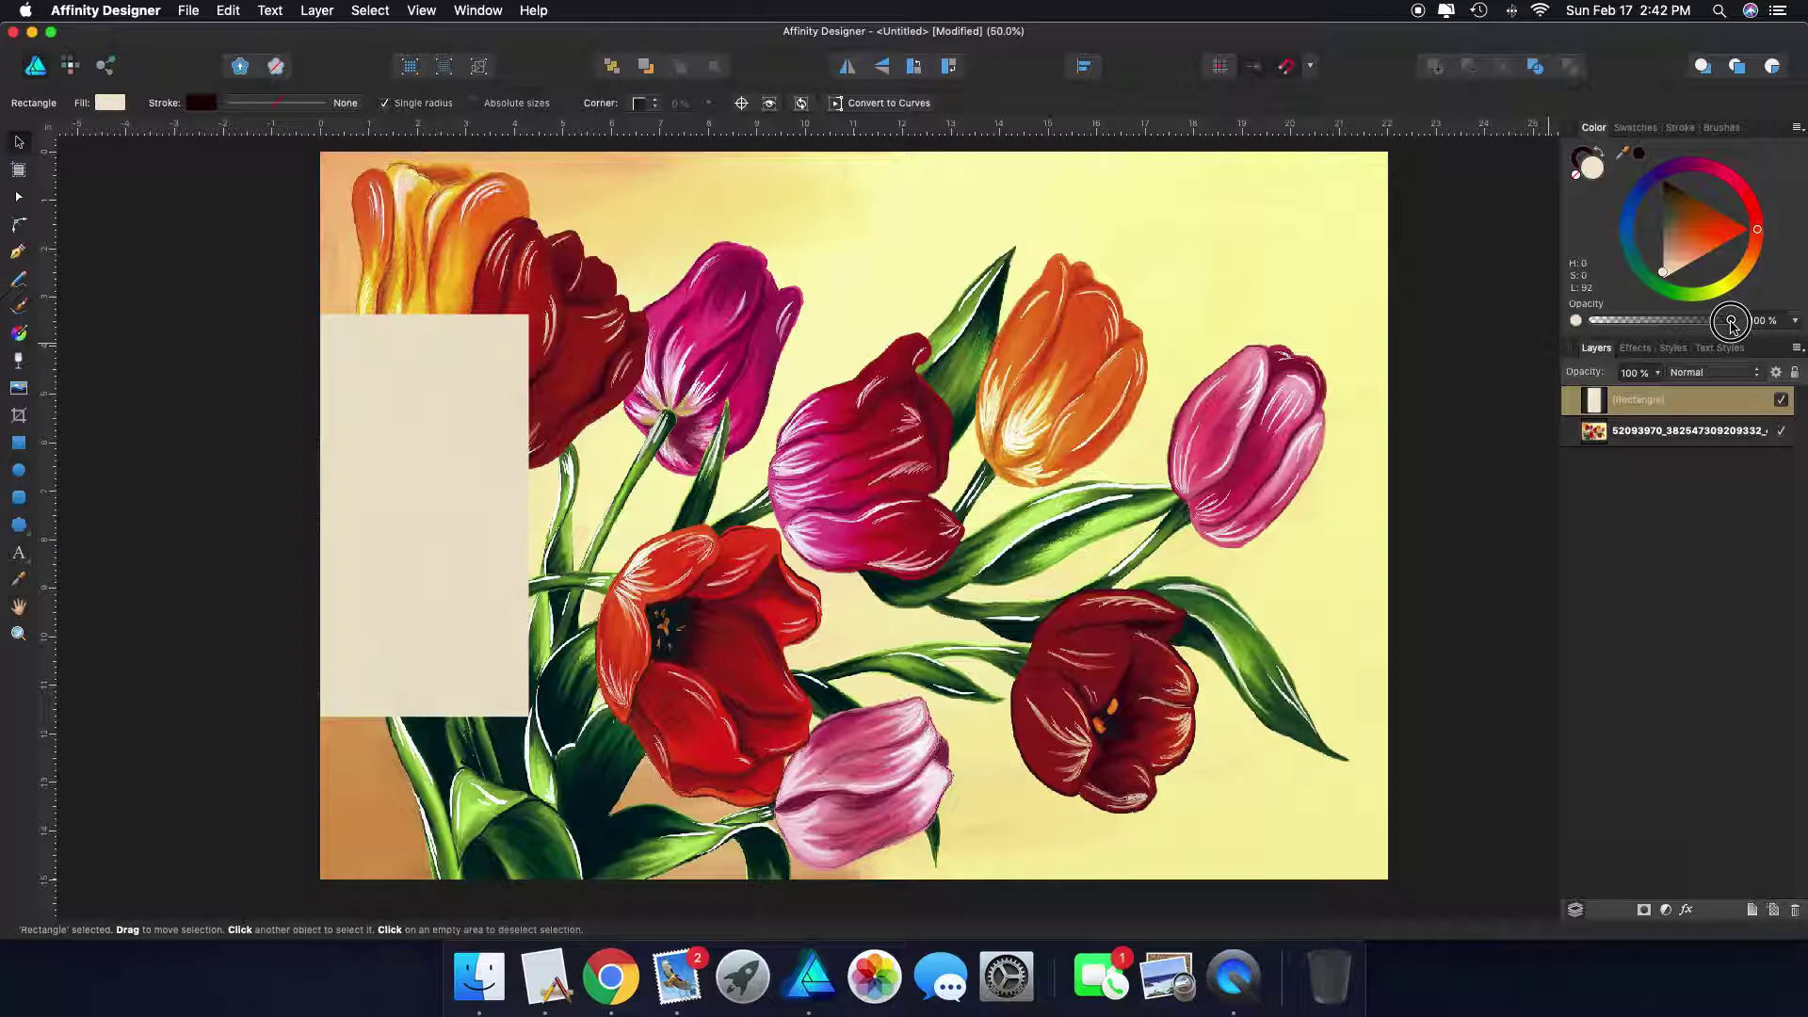
{"action": "mouse_move", "coordinate": [1732, 322]}
{"action": "left_mouse_down"}
{"action": "mouse_move", "coordinate": [1682, 326]}
{"action": "mouse_move", "coordinate": [1733, 325]}
{"action": "left_mouse_up"}
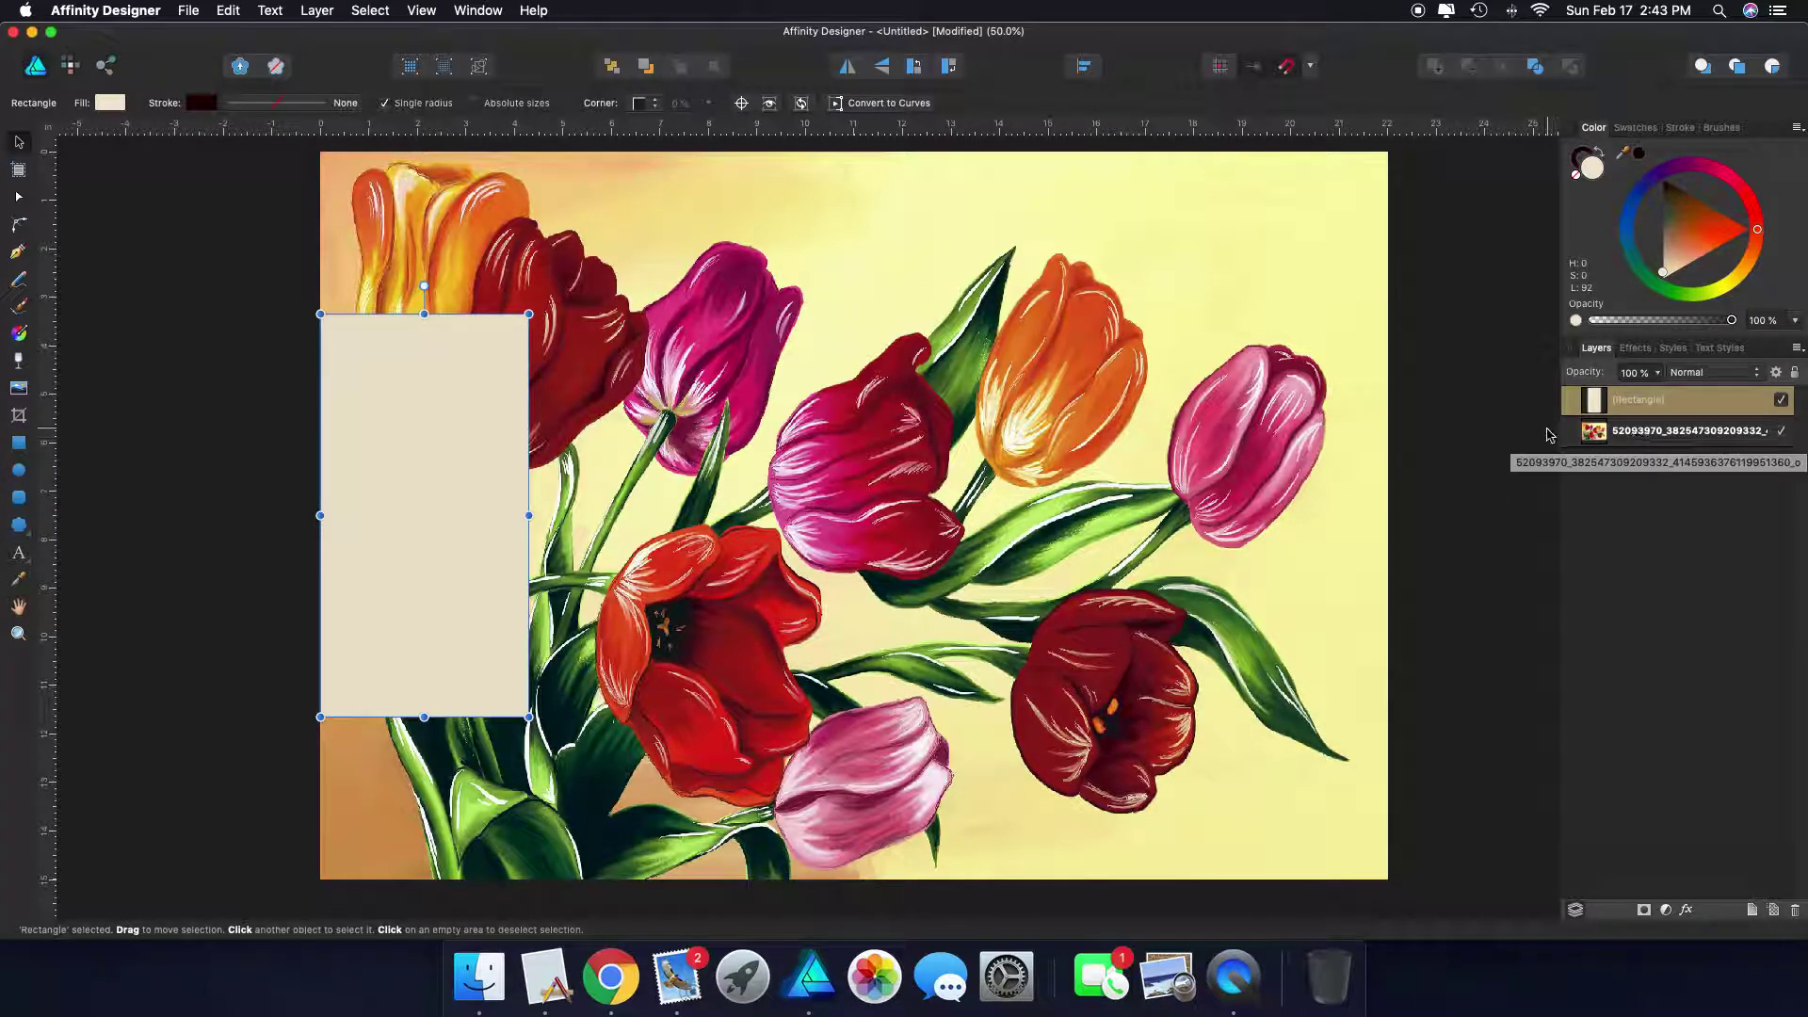
Duplicate the tulip image layer four times
{"action": "left_click", "coordinate": [1628, 440]}
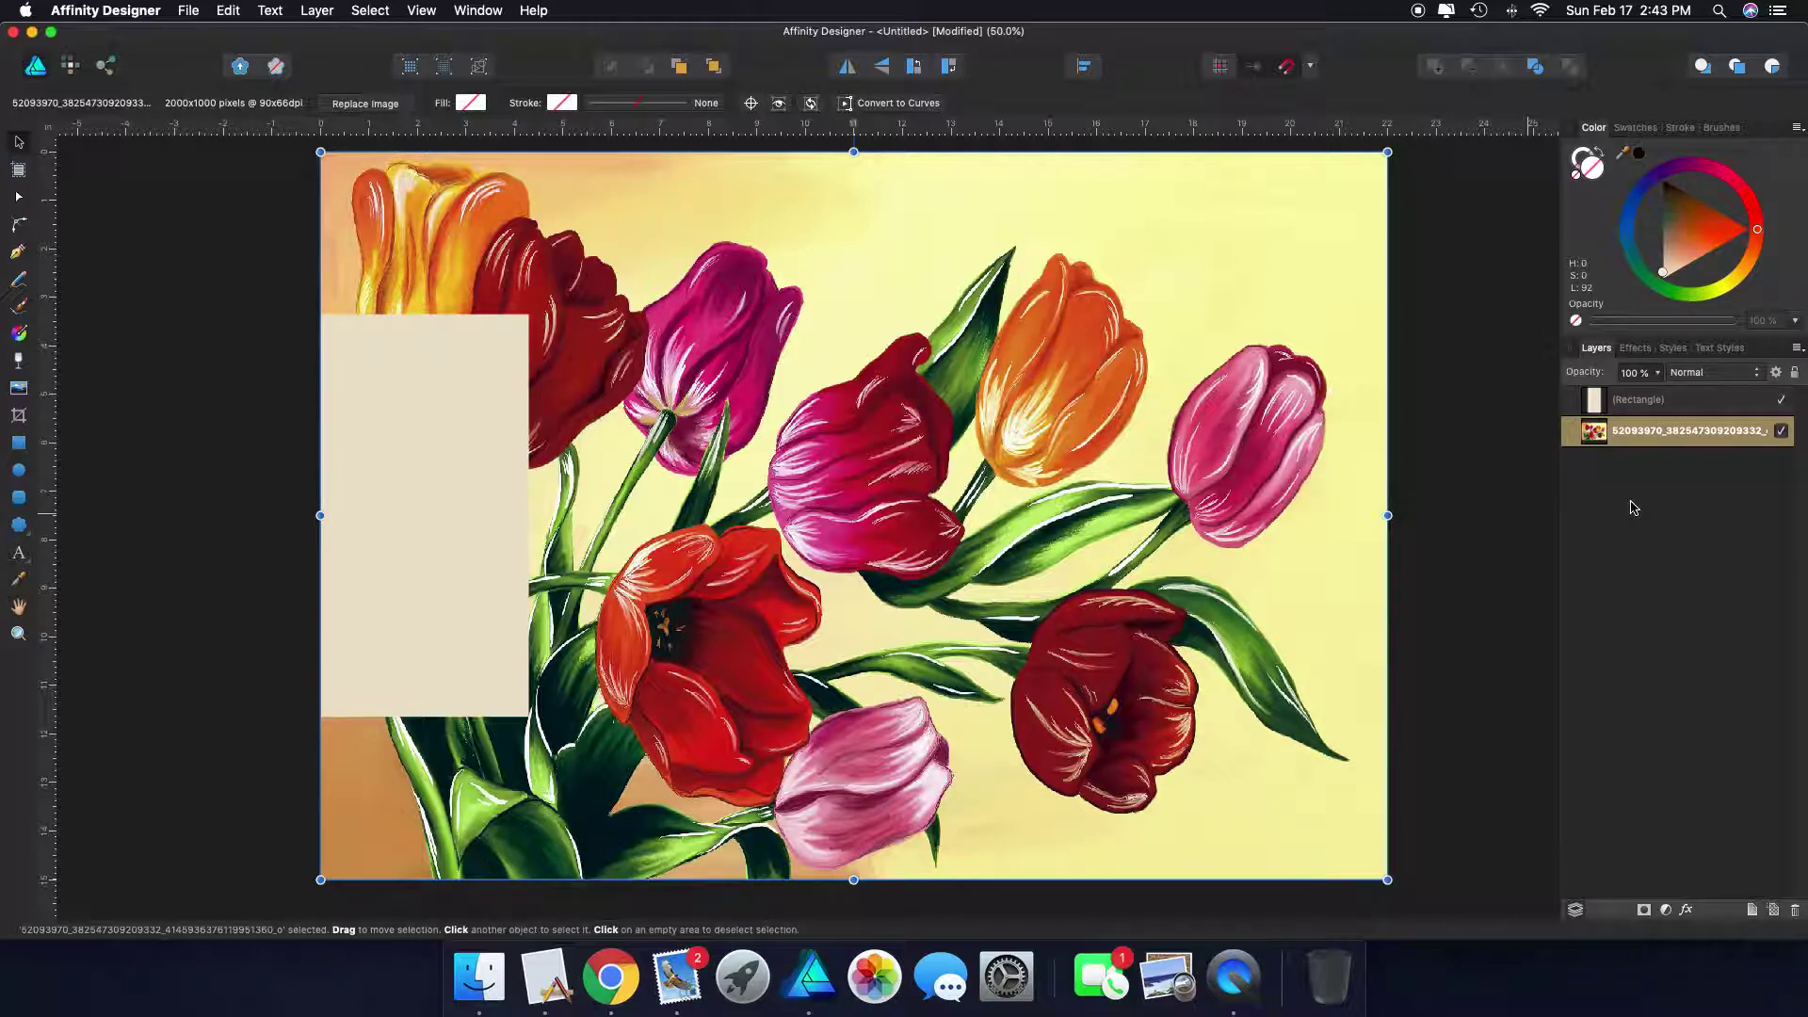
{"action": "left_click", "coordinate": [229, 10]}
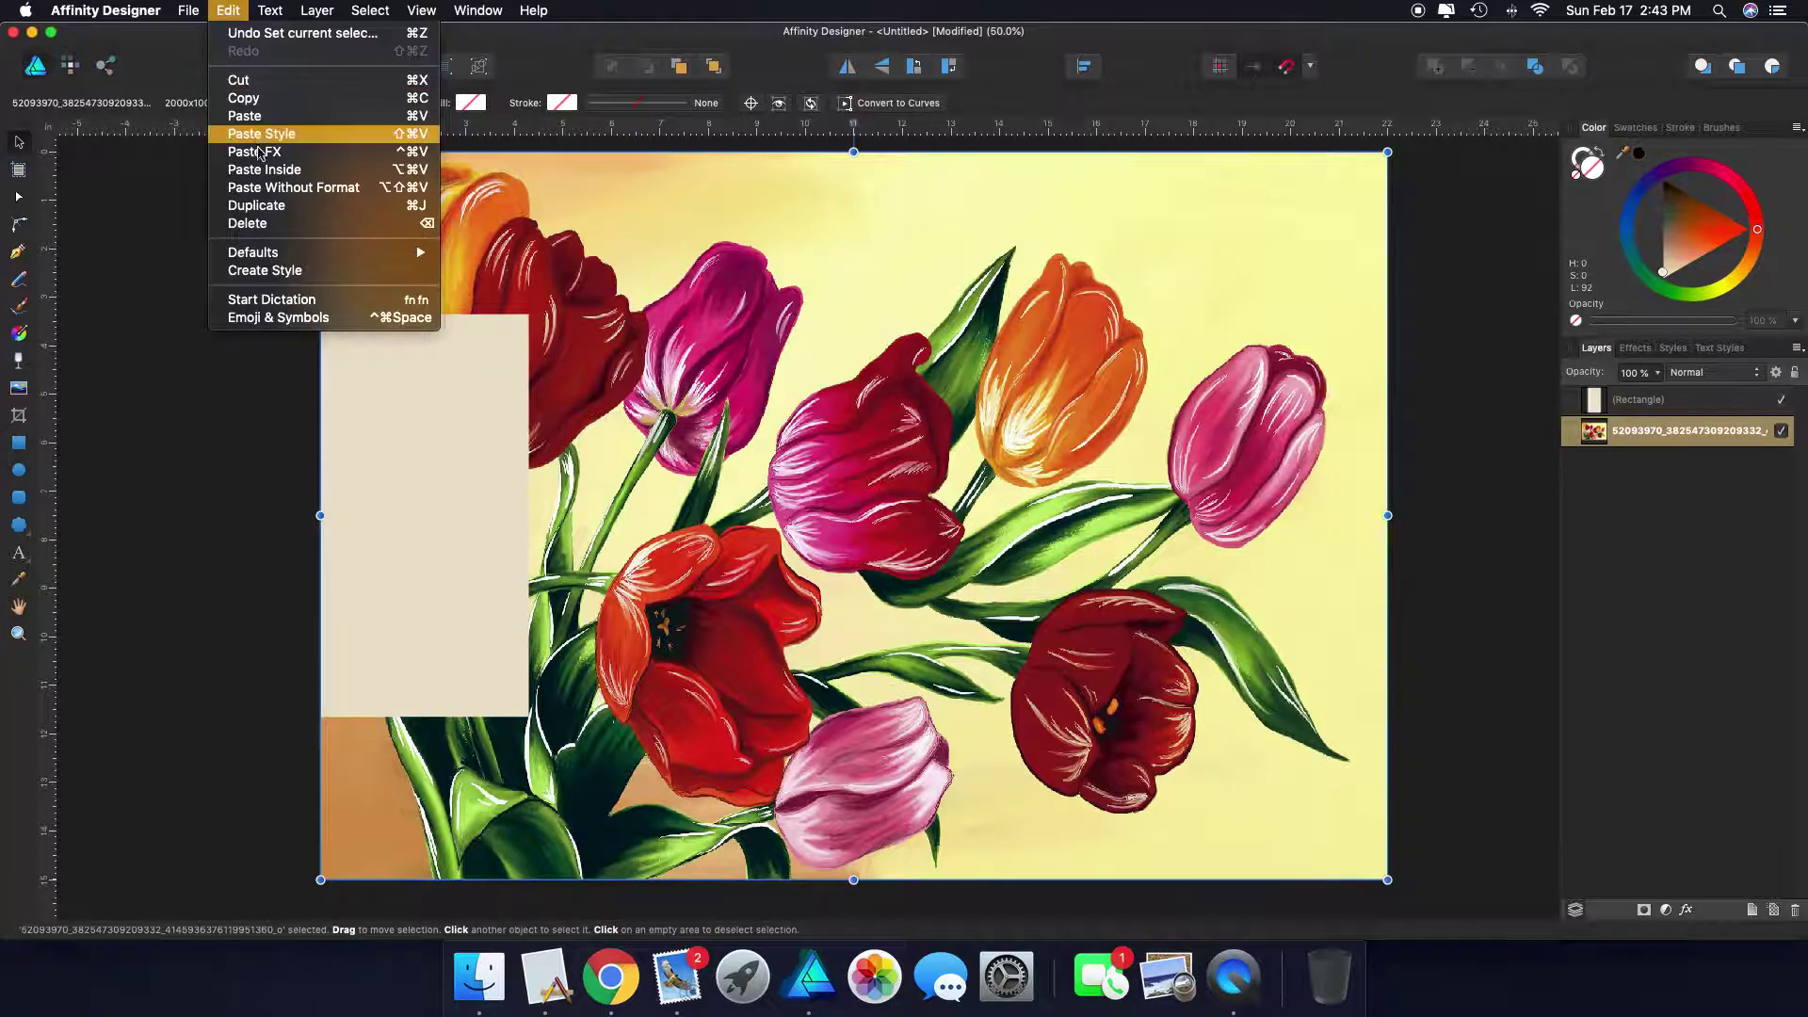
{"action": "left_click", "coordinate": [257, 205]}
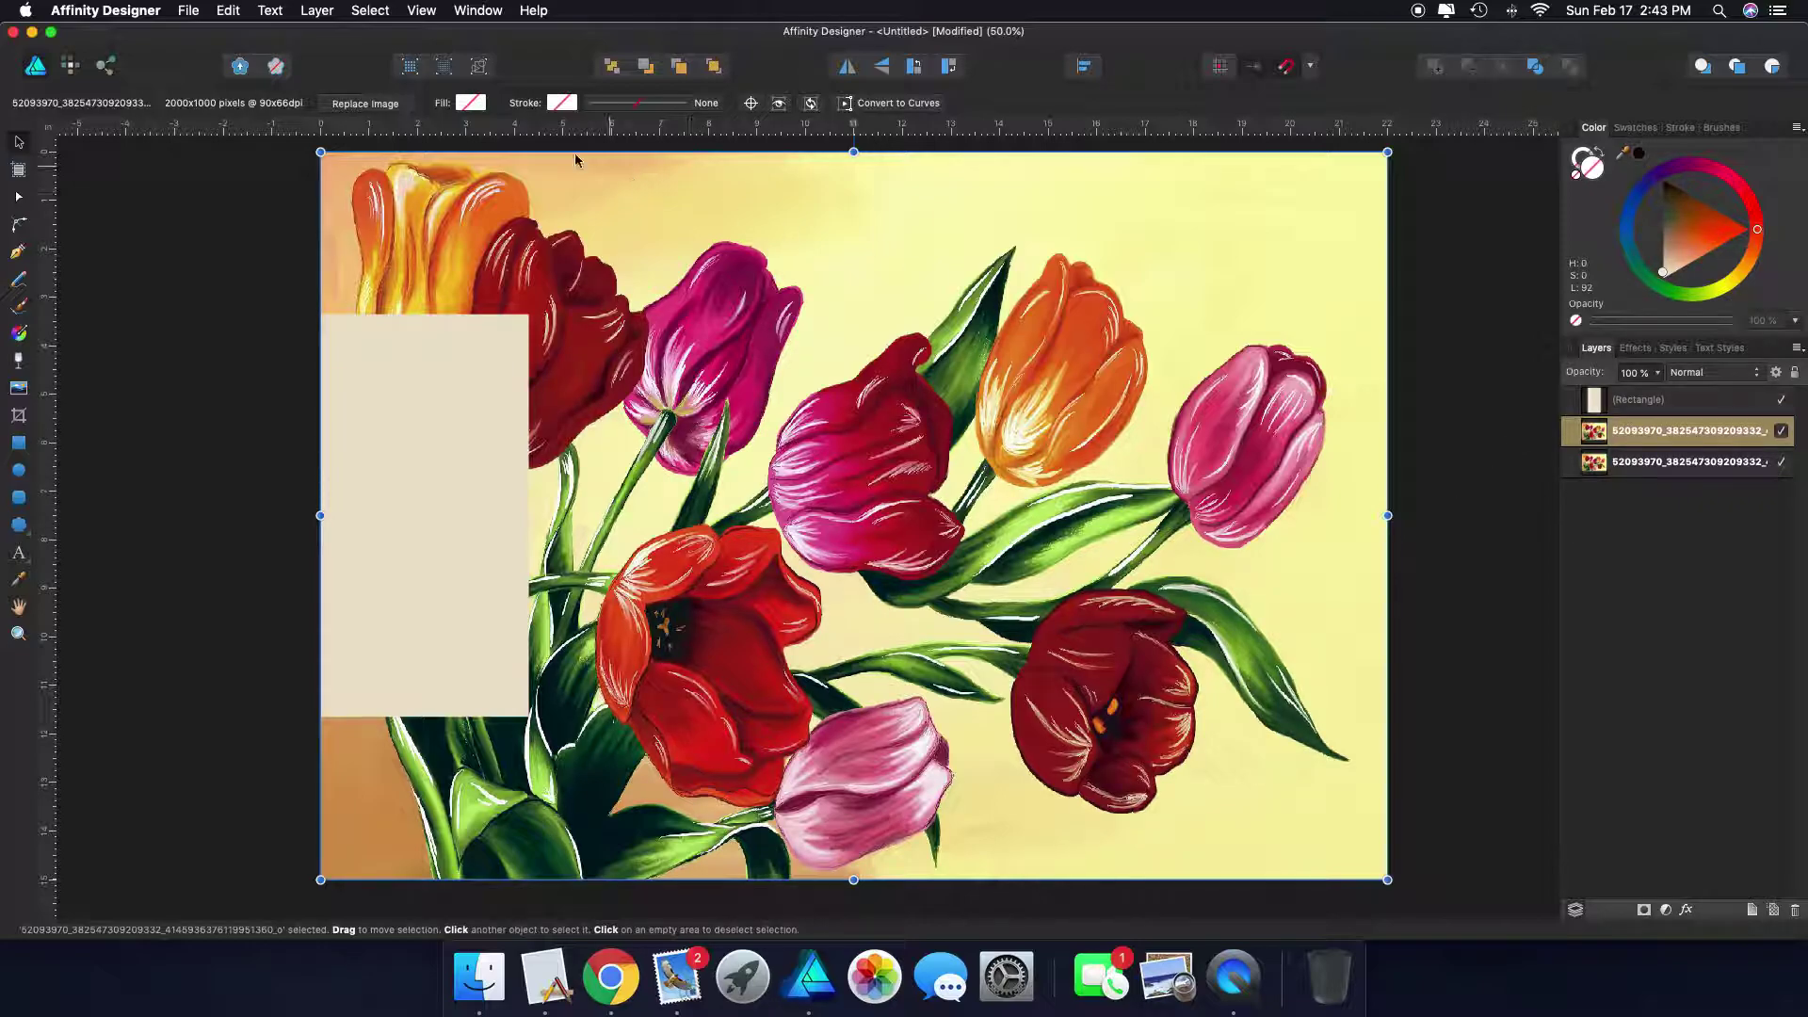
{"action": "left_click", "coordinate": [229, 11]}
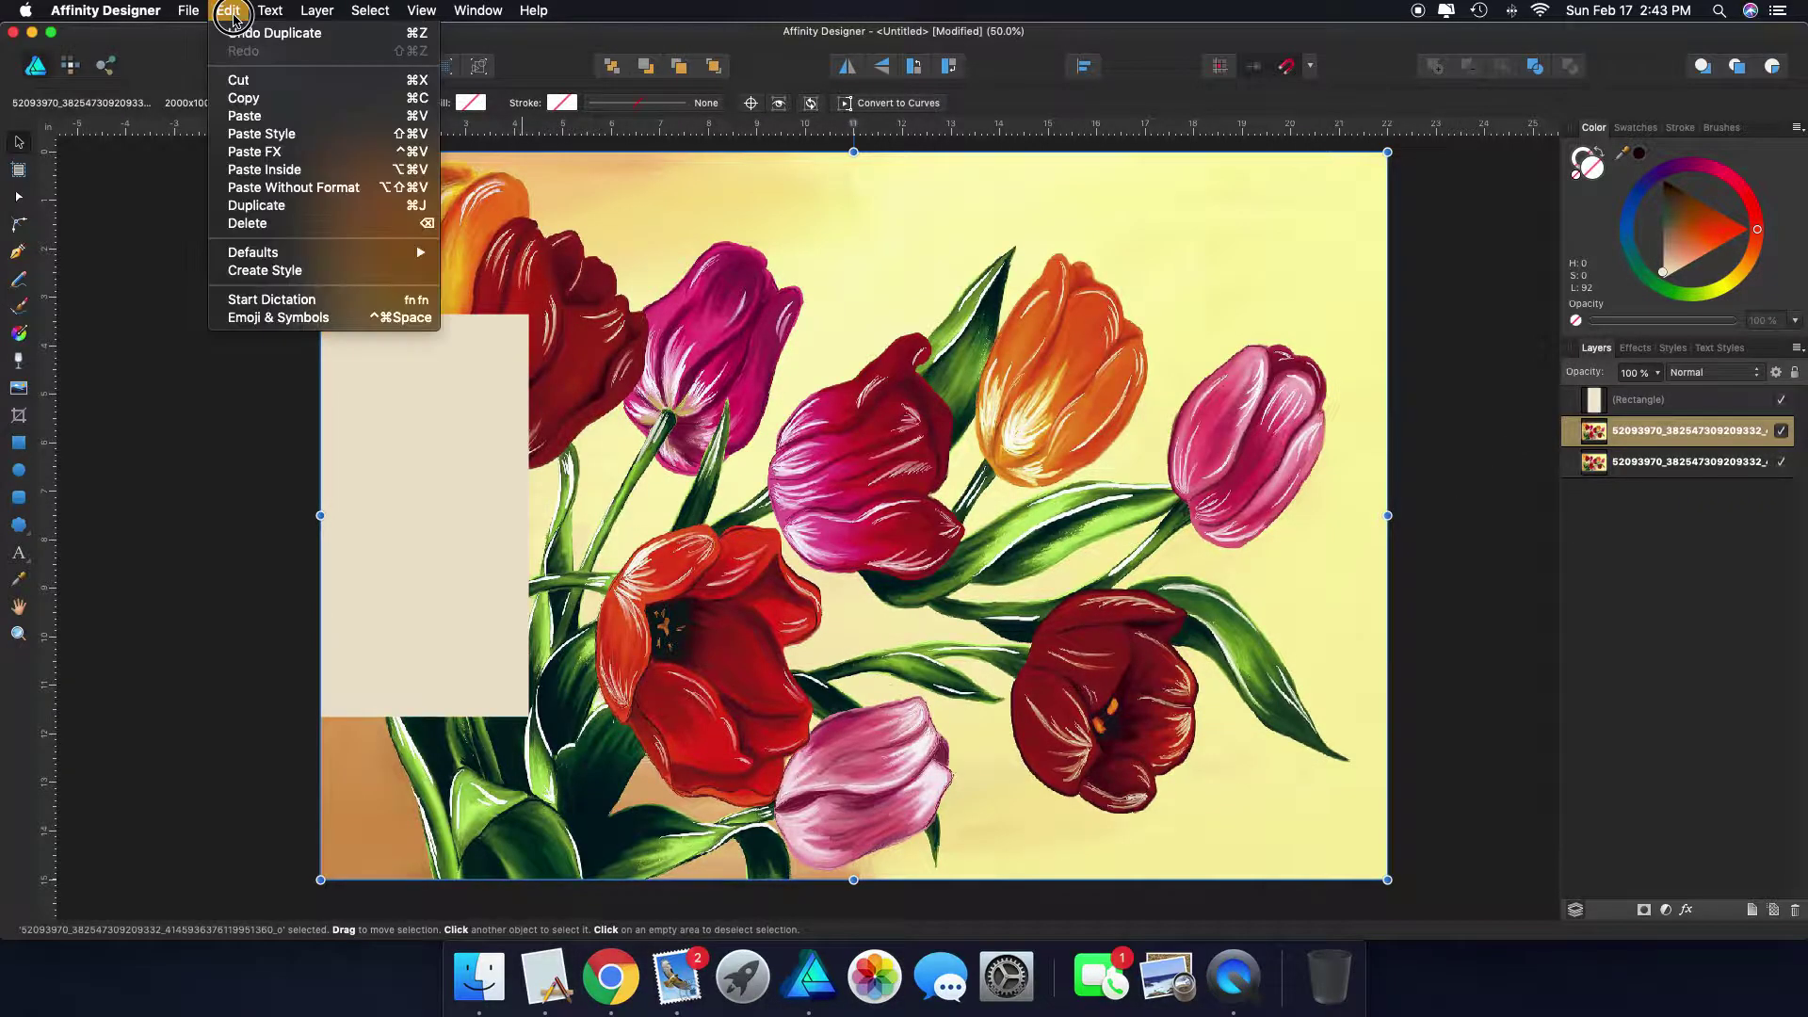
{"action": "left_click", "coordinate": [254, 206]}
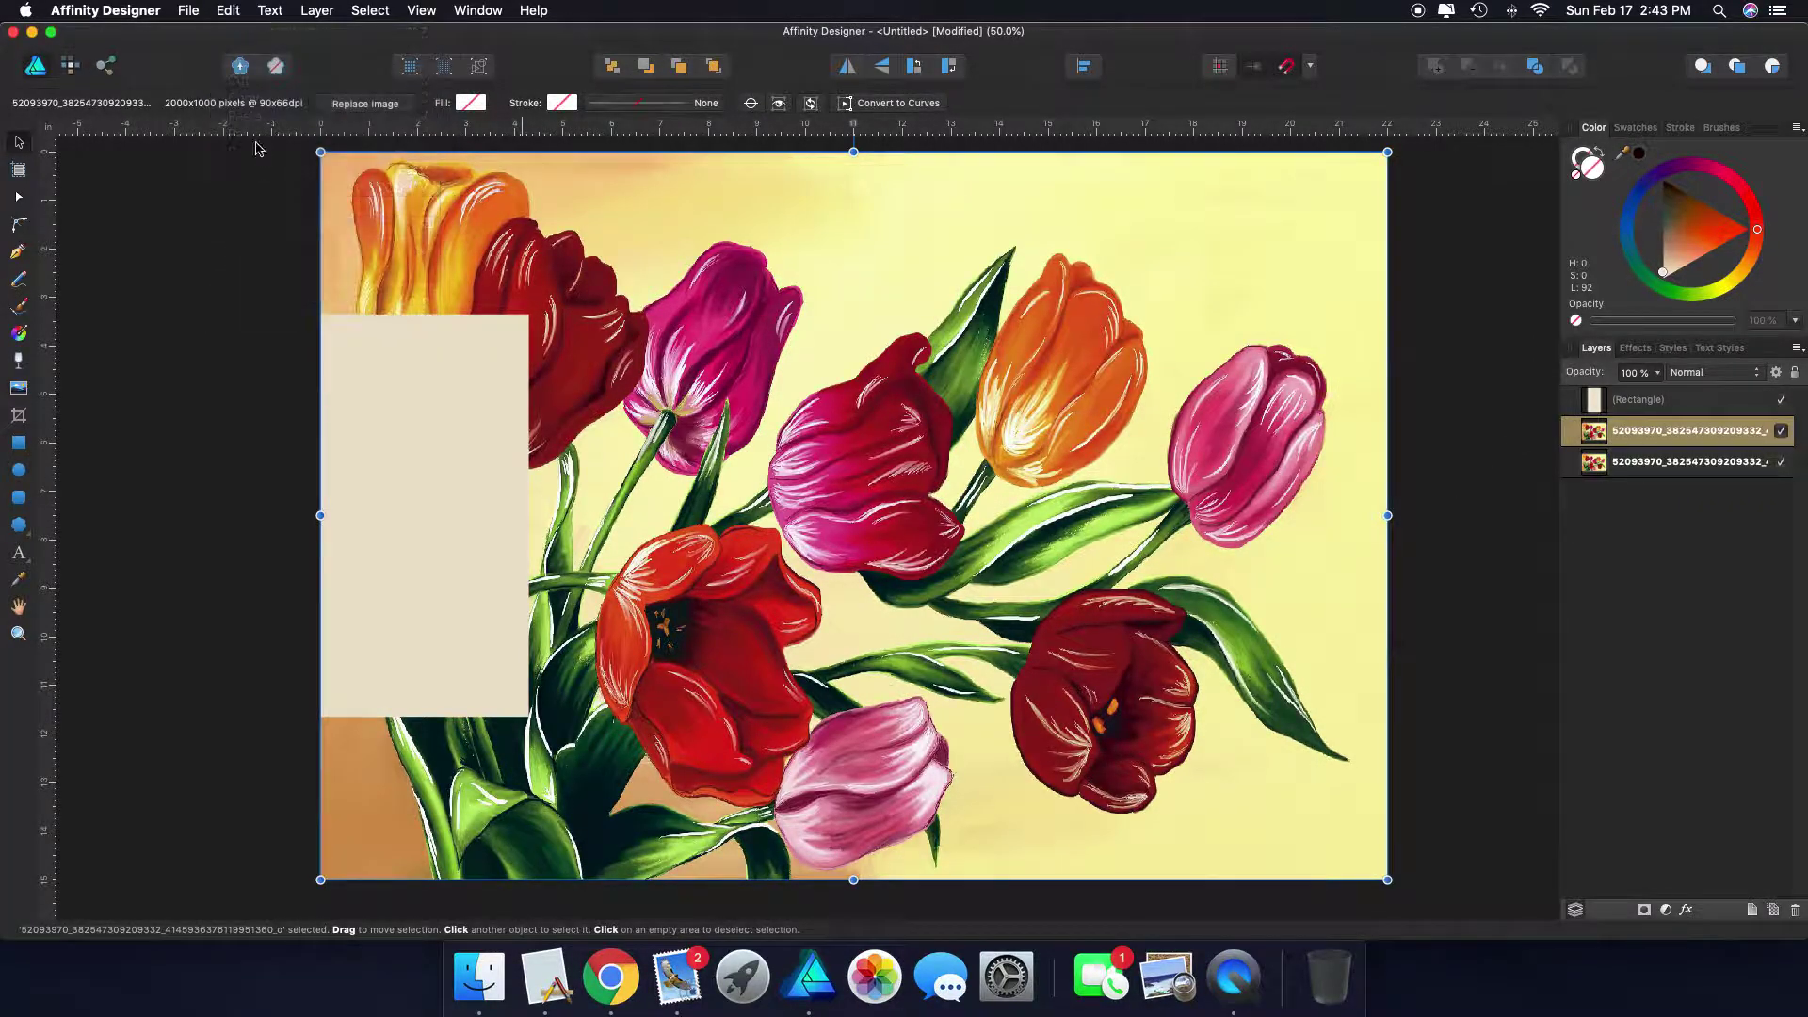
{"action": "left_click", "coordinate": [226, 11]}
{"action": "left_click", "coordinate": [255, 203]}
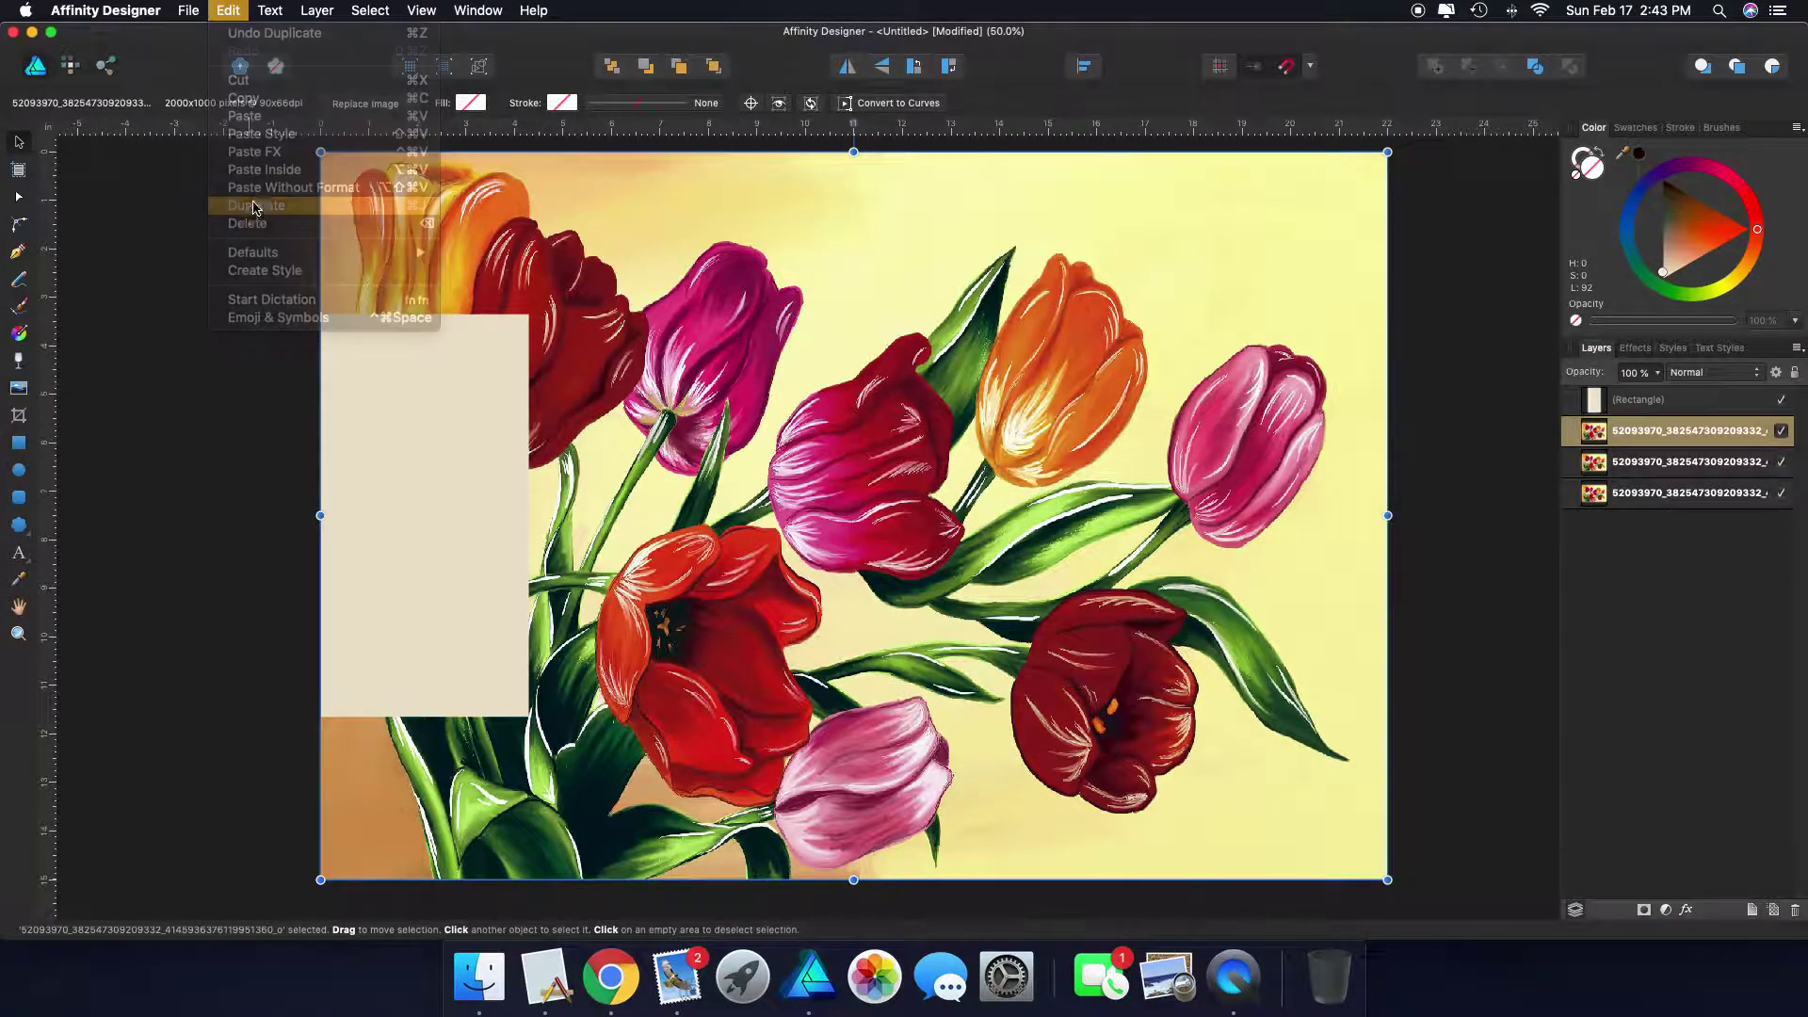
{"action": "left_click", "coordinate": [229, 12]}
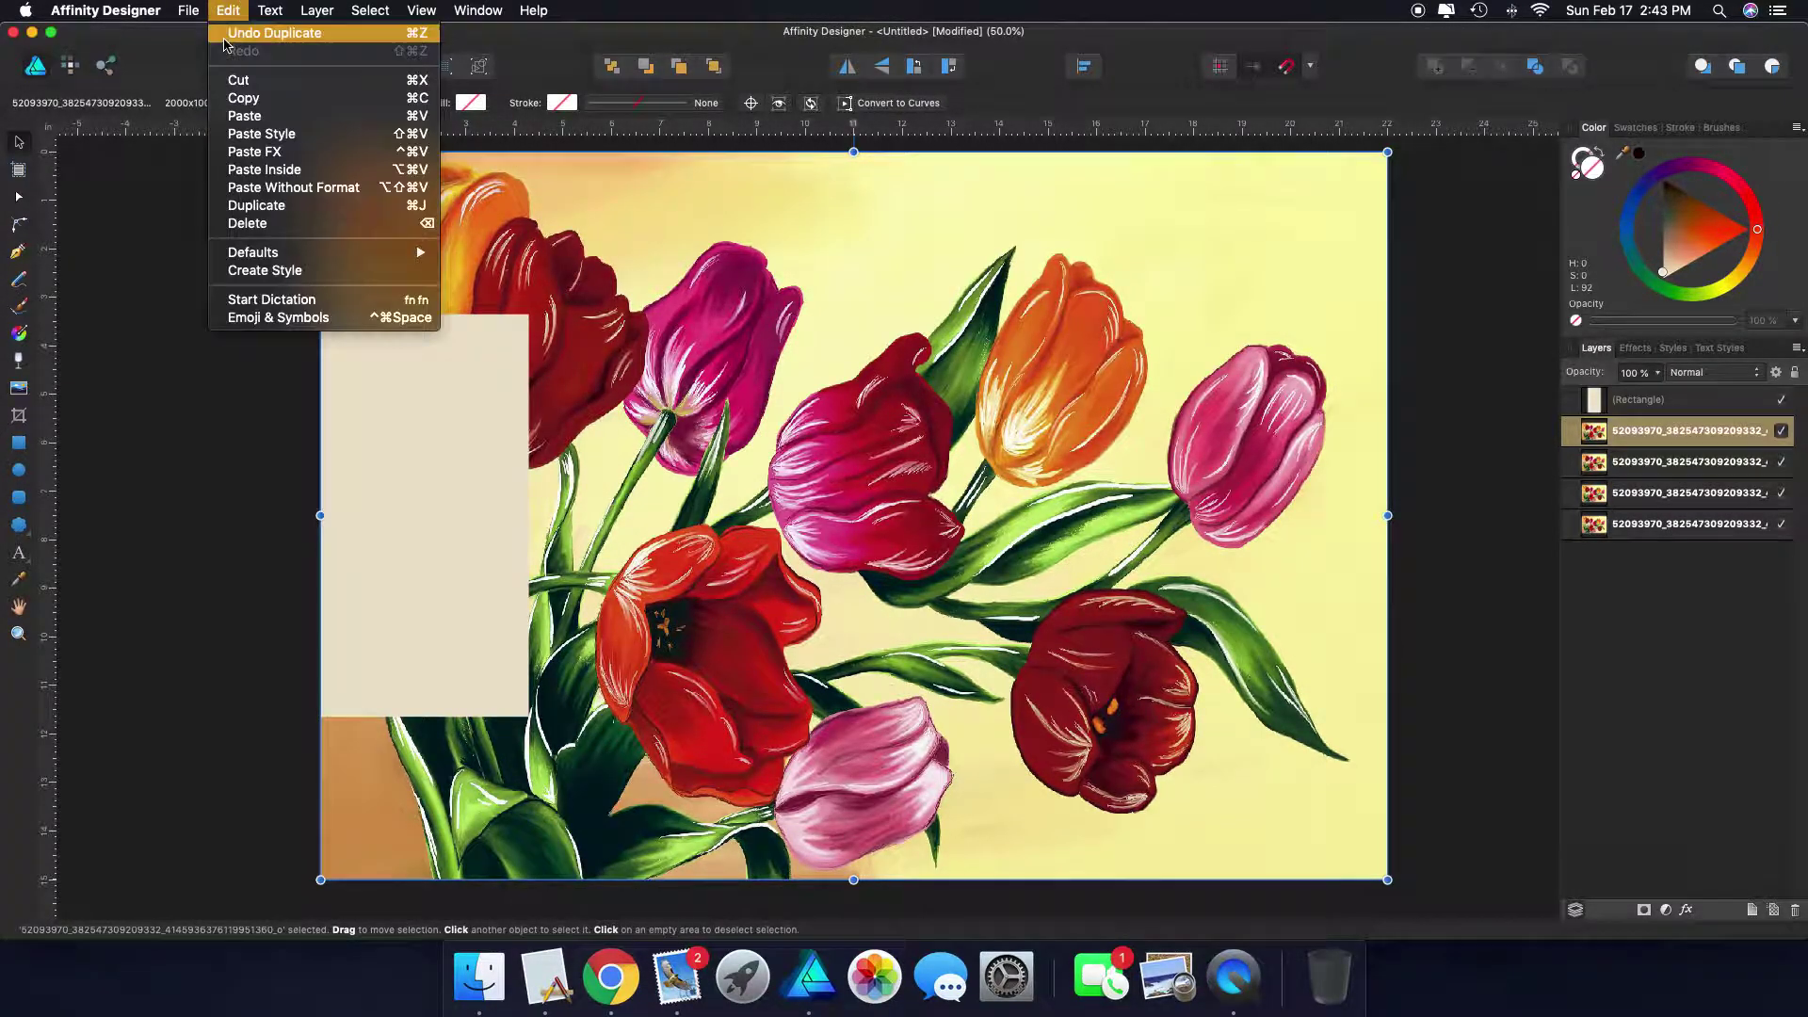
{"action": "left_click", "coordinate": [241, 207]}
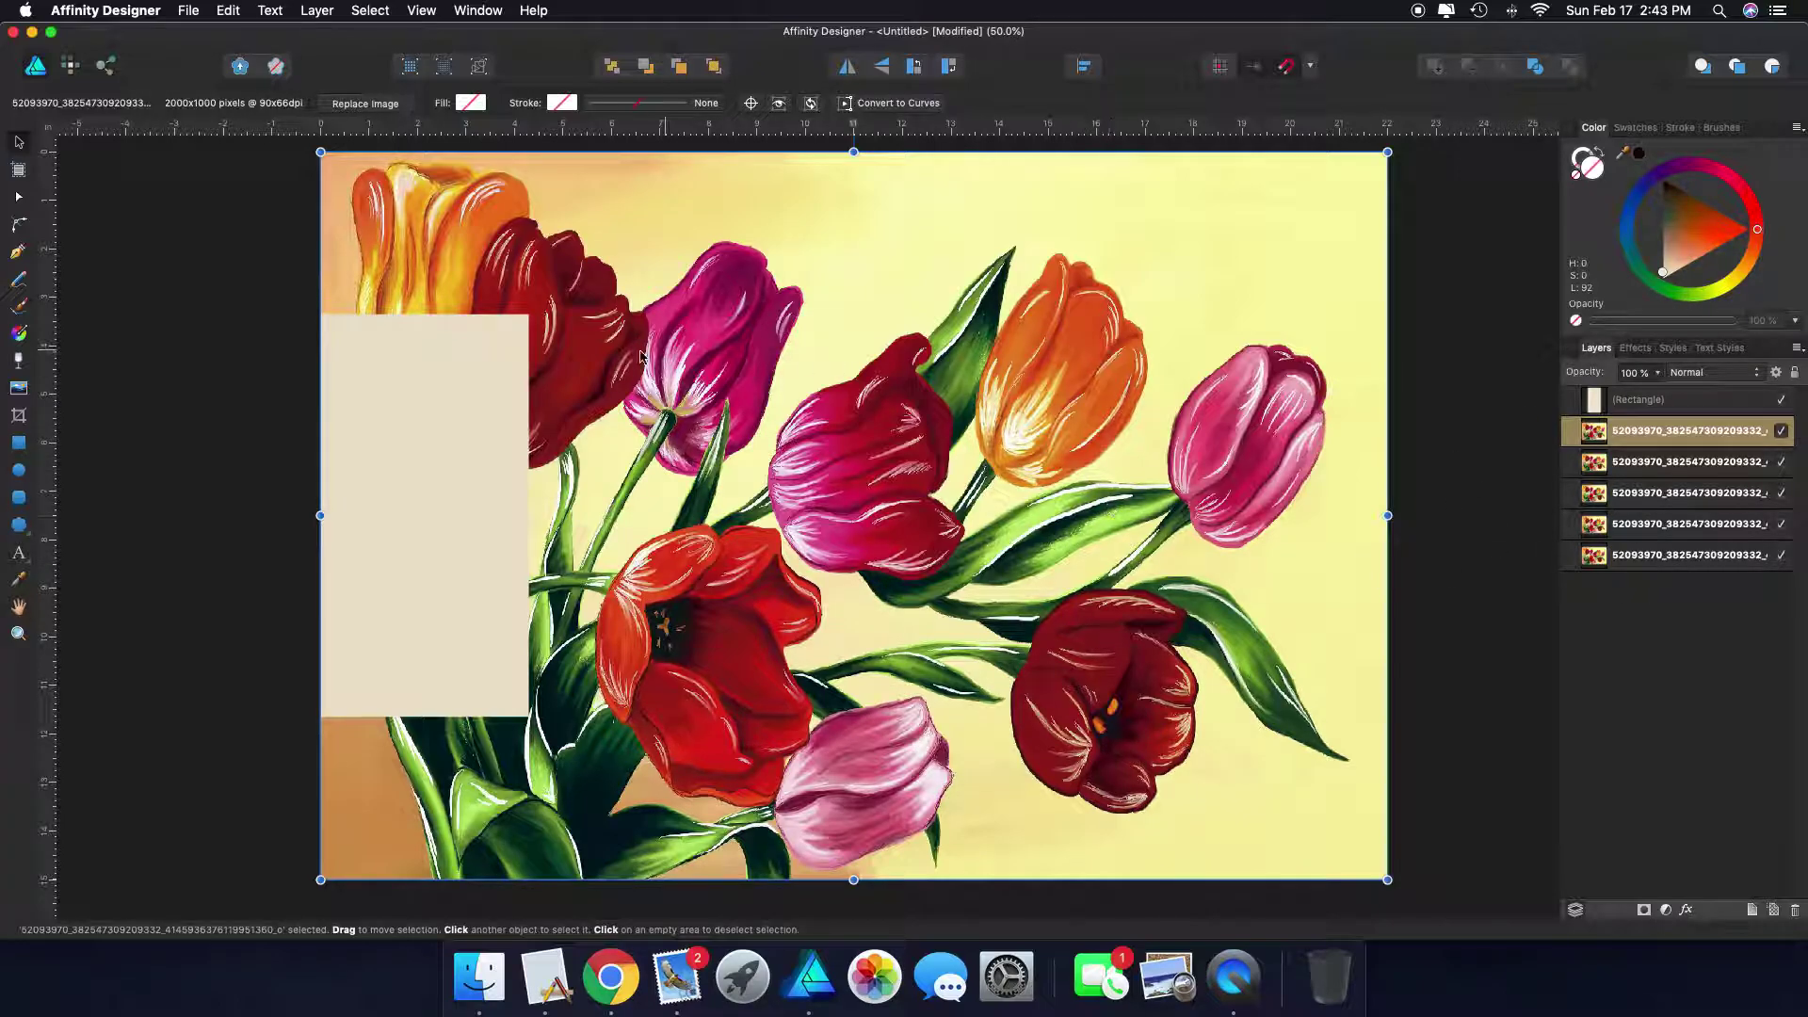
Duplicate the beige rectangle and place the copy flush against the page's right edge, vertically centred on the page
{"action": "left_click", "coordinate": [464, 497]}
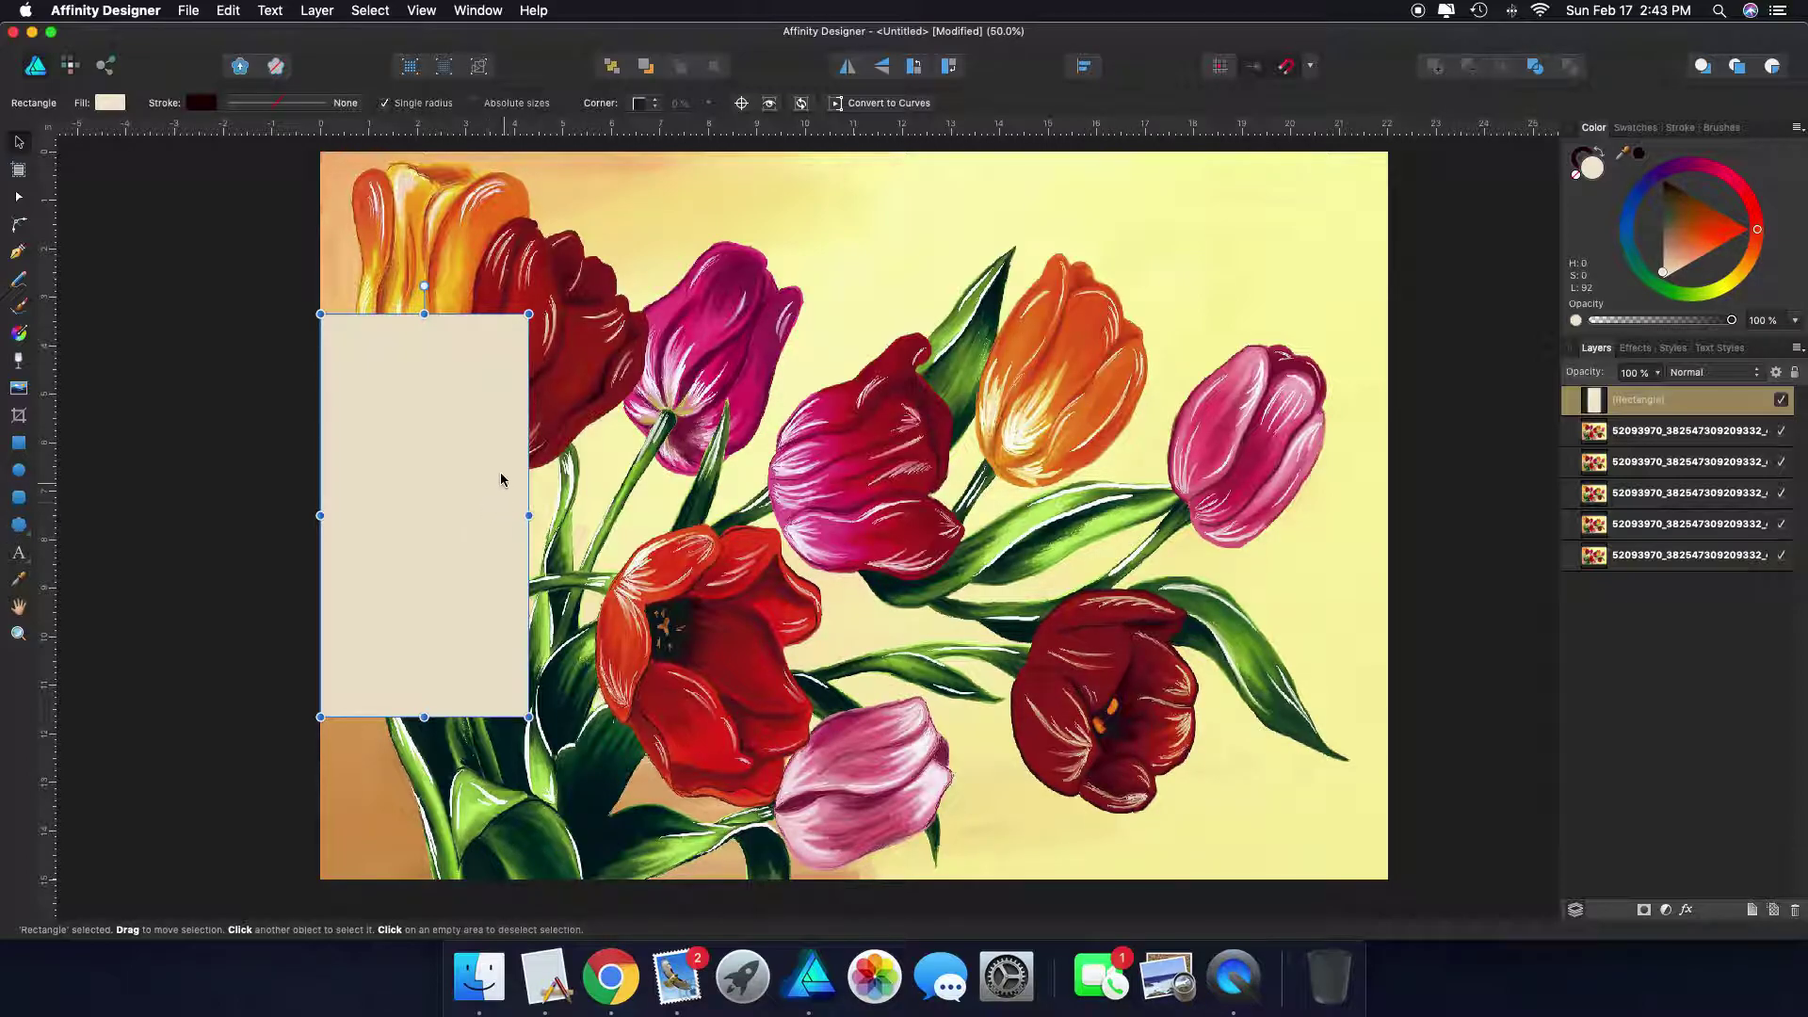
{"action": "left_click", "coordinate": [230, 13]}
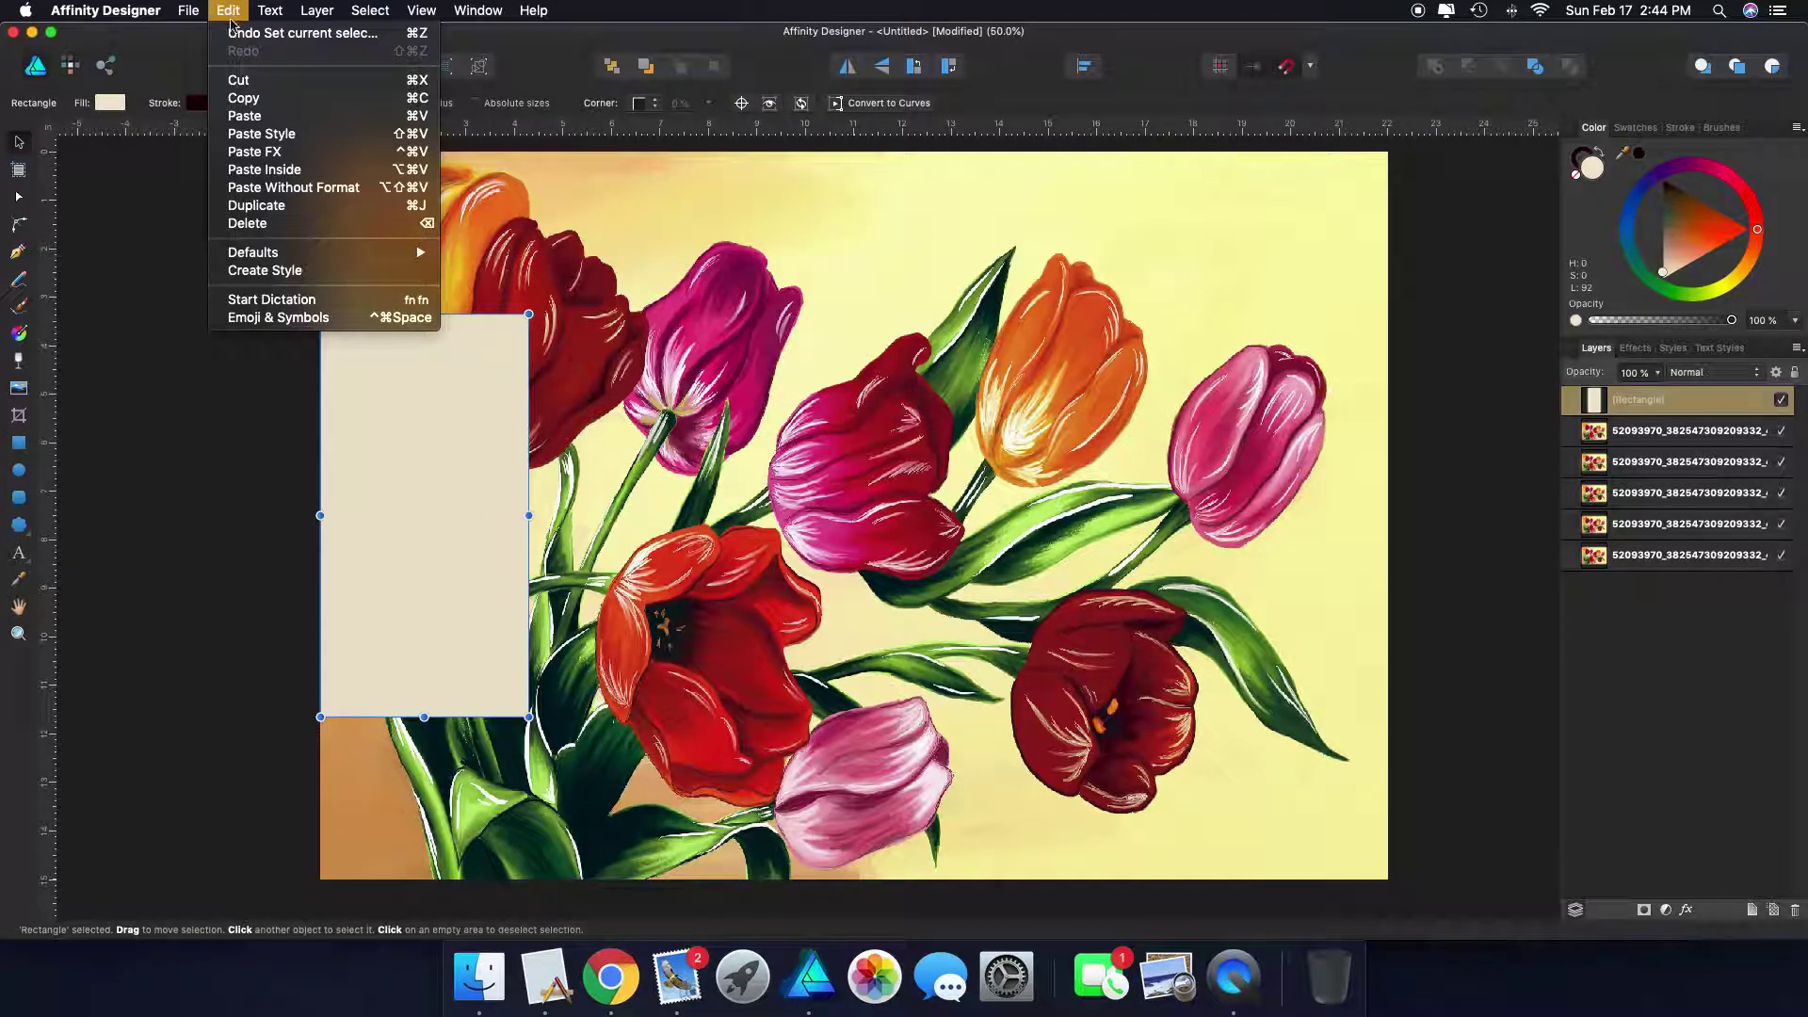
{"action": "left_click", "coordinate": [235, 207]}
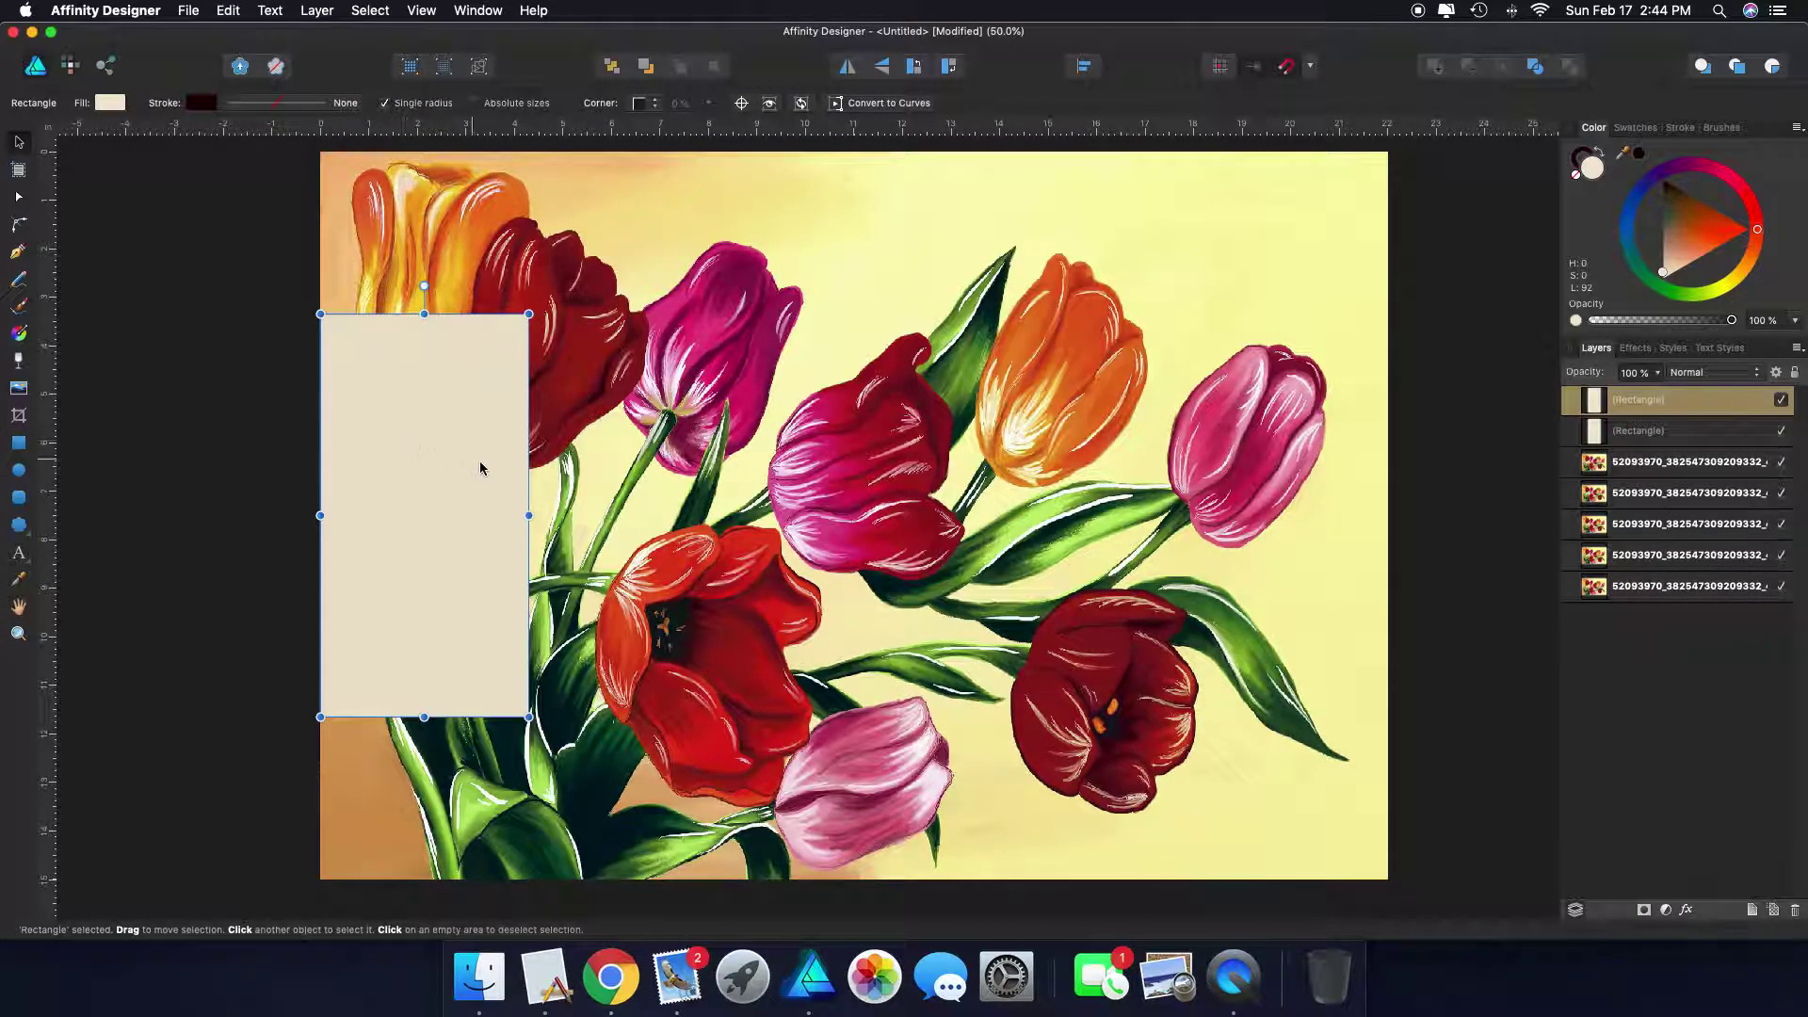
{"action": "left_click_drag", "start_coordinate": [445, 521], "coordinate": [1294, 527]}
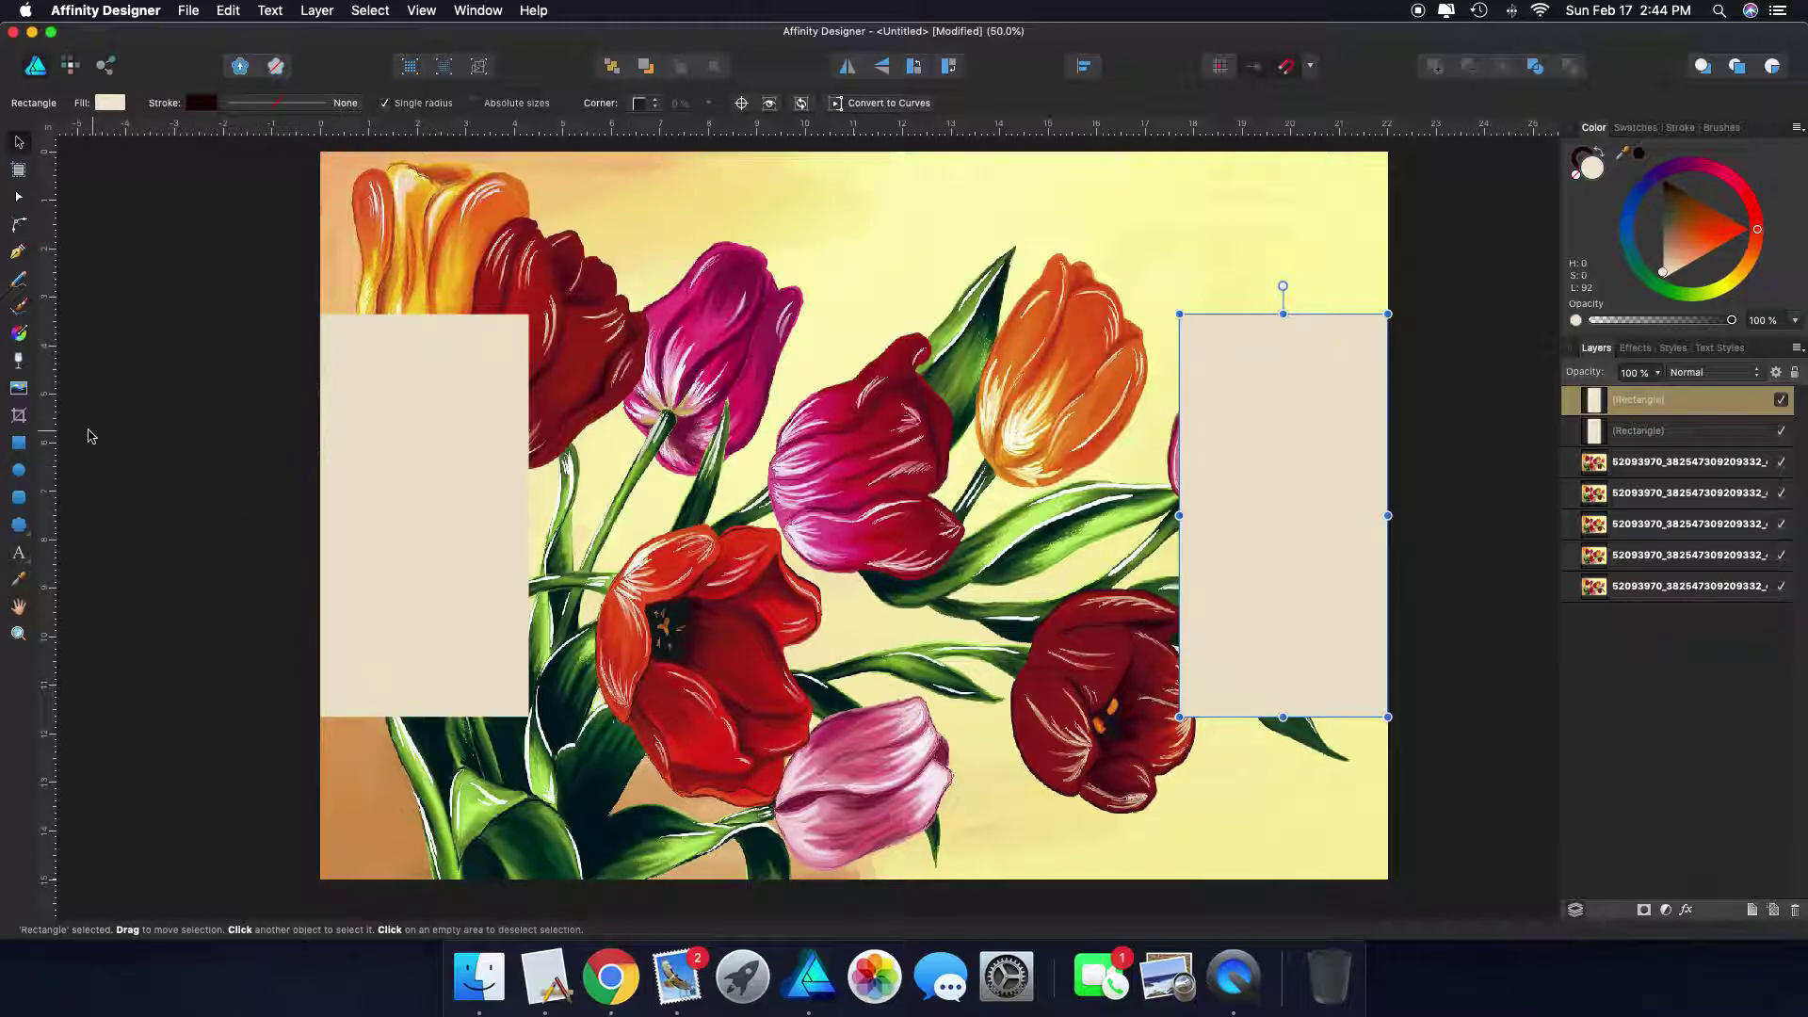
Draw a taller upright rectangle between the two side panels and resize it to about 10.3 in high
{"action": "left_click", "coordinate": [19, 444]}
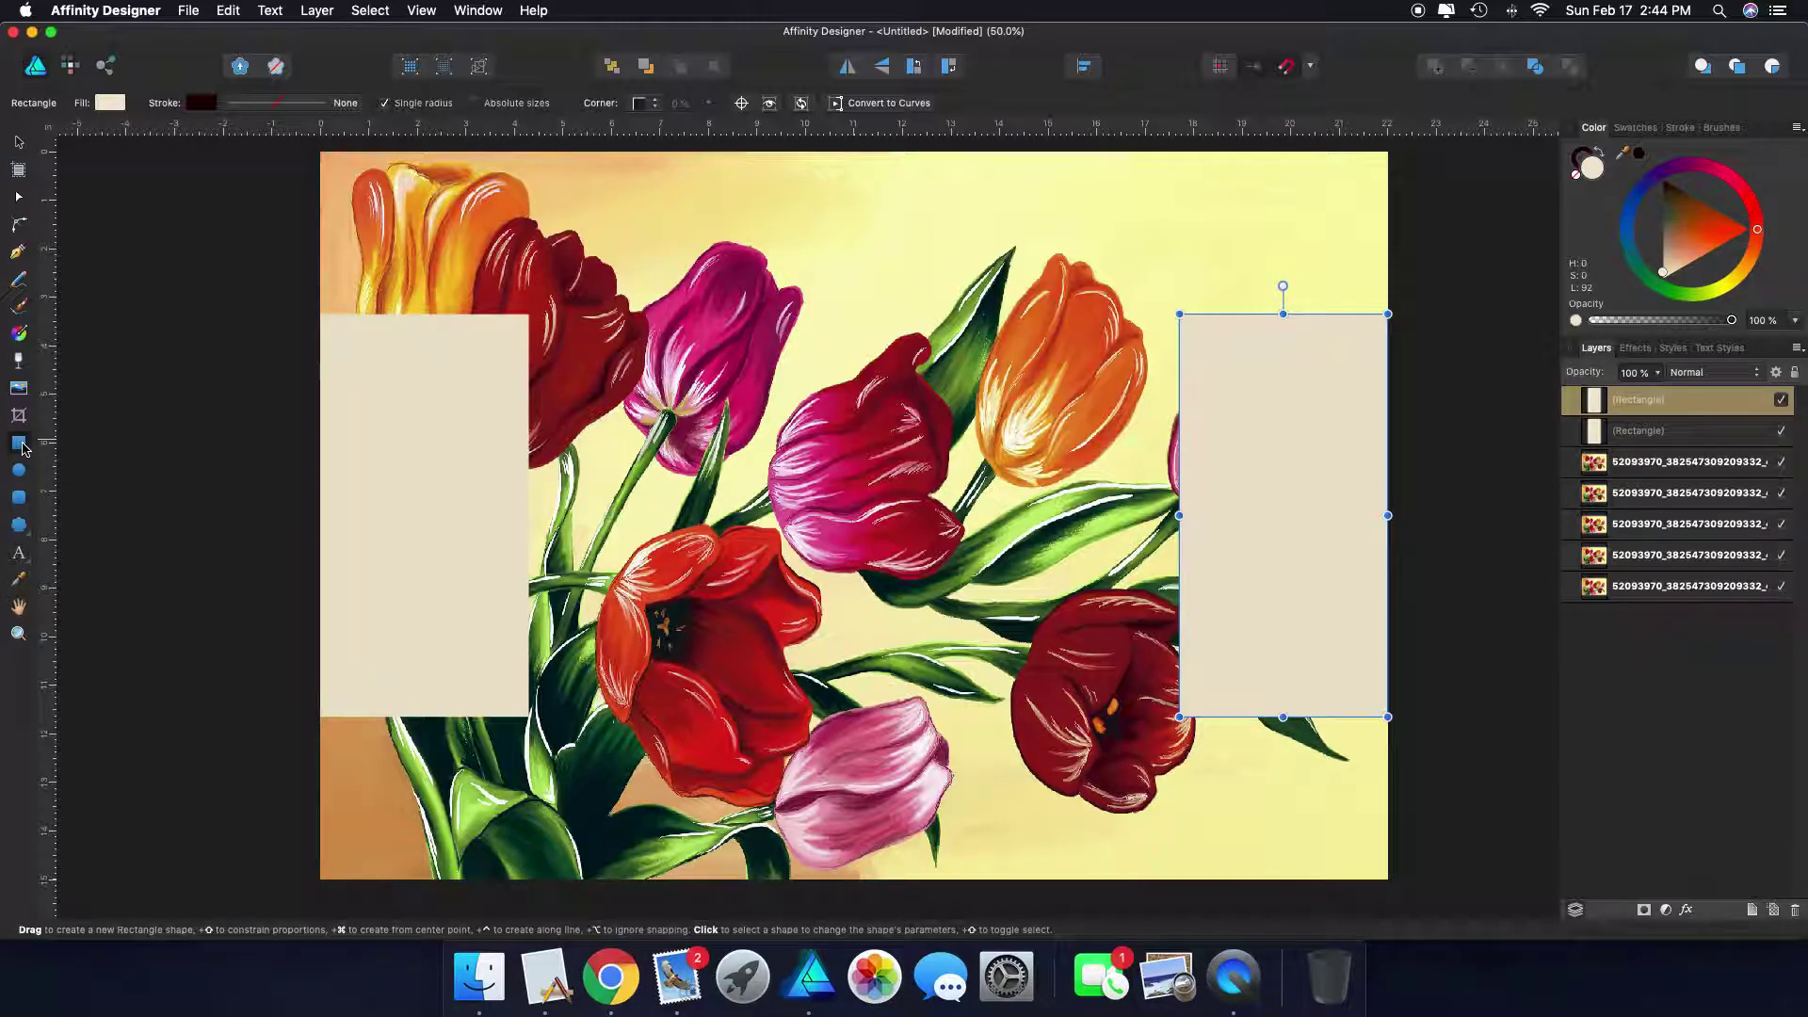
{"action": "left_click_drag", "start_coordinate": [614, 215], "coordinate": [821, 769]}
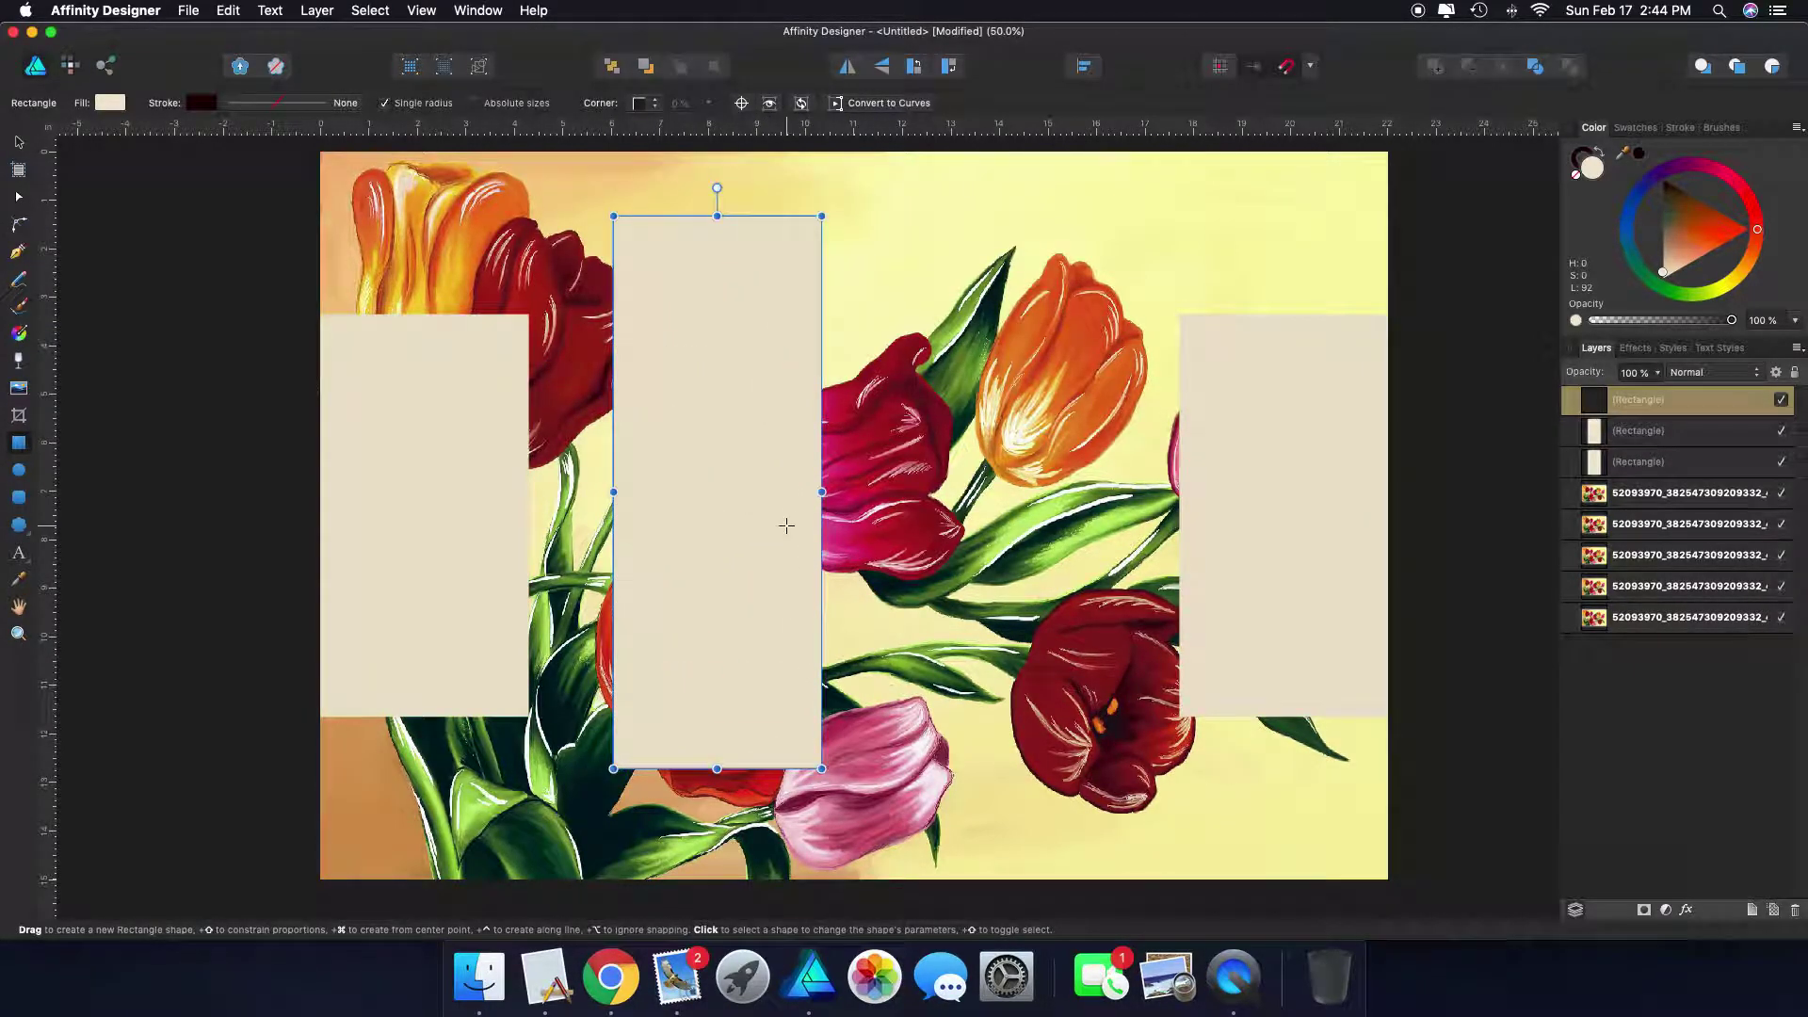
{"action": "left_click", "coordinate": [823, 492]}
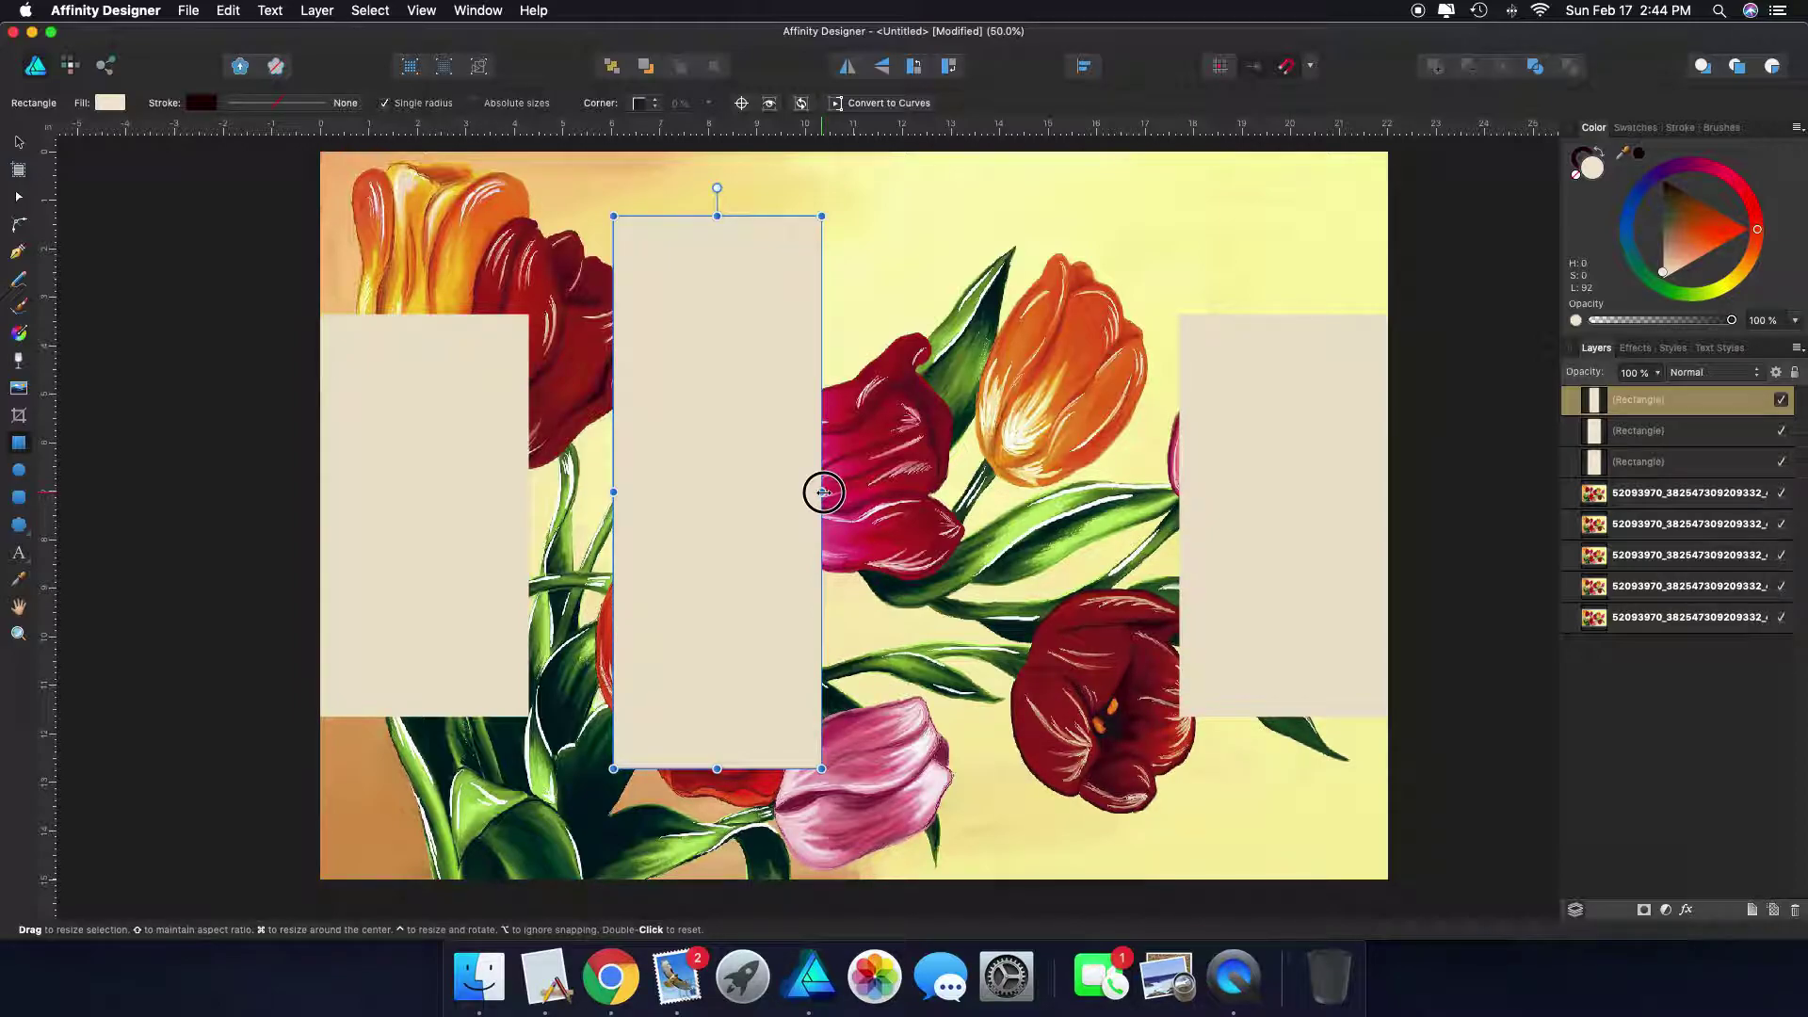
{"action": "left_click_drag", "start_coordinate": [823, 492], "coordinate": [825, 491]}
{"action": "left_click_drag", "start_coordinate": [718, 216], "coordinate": [719, 244]}
{"action": "left_click_drag", "start_coordinate": [719, 246], "coordinate": [718, 269]}
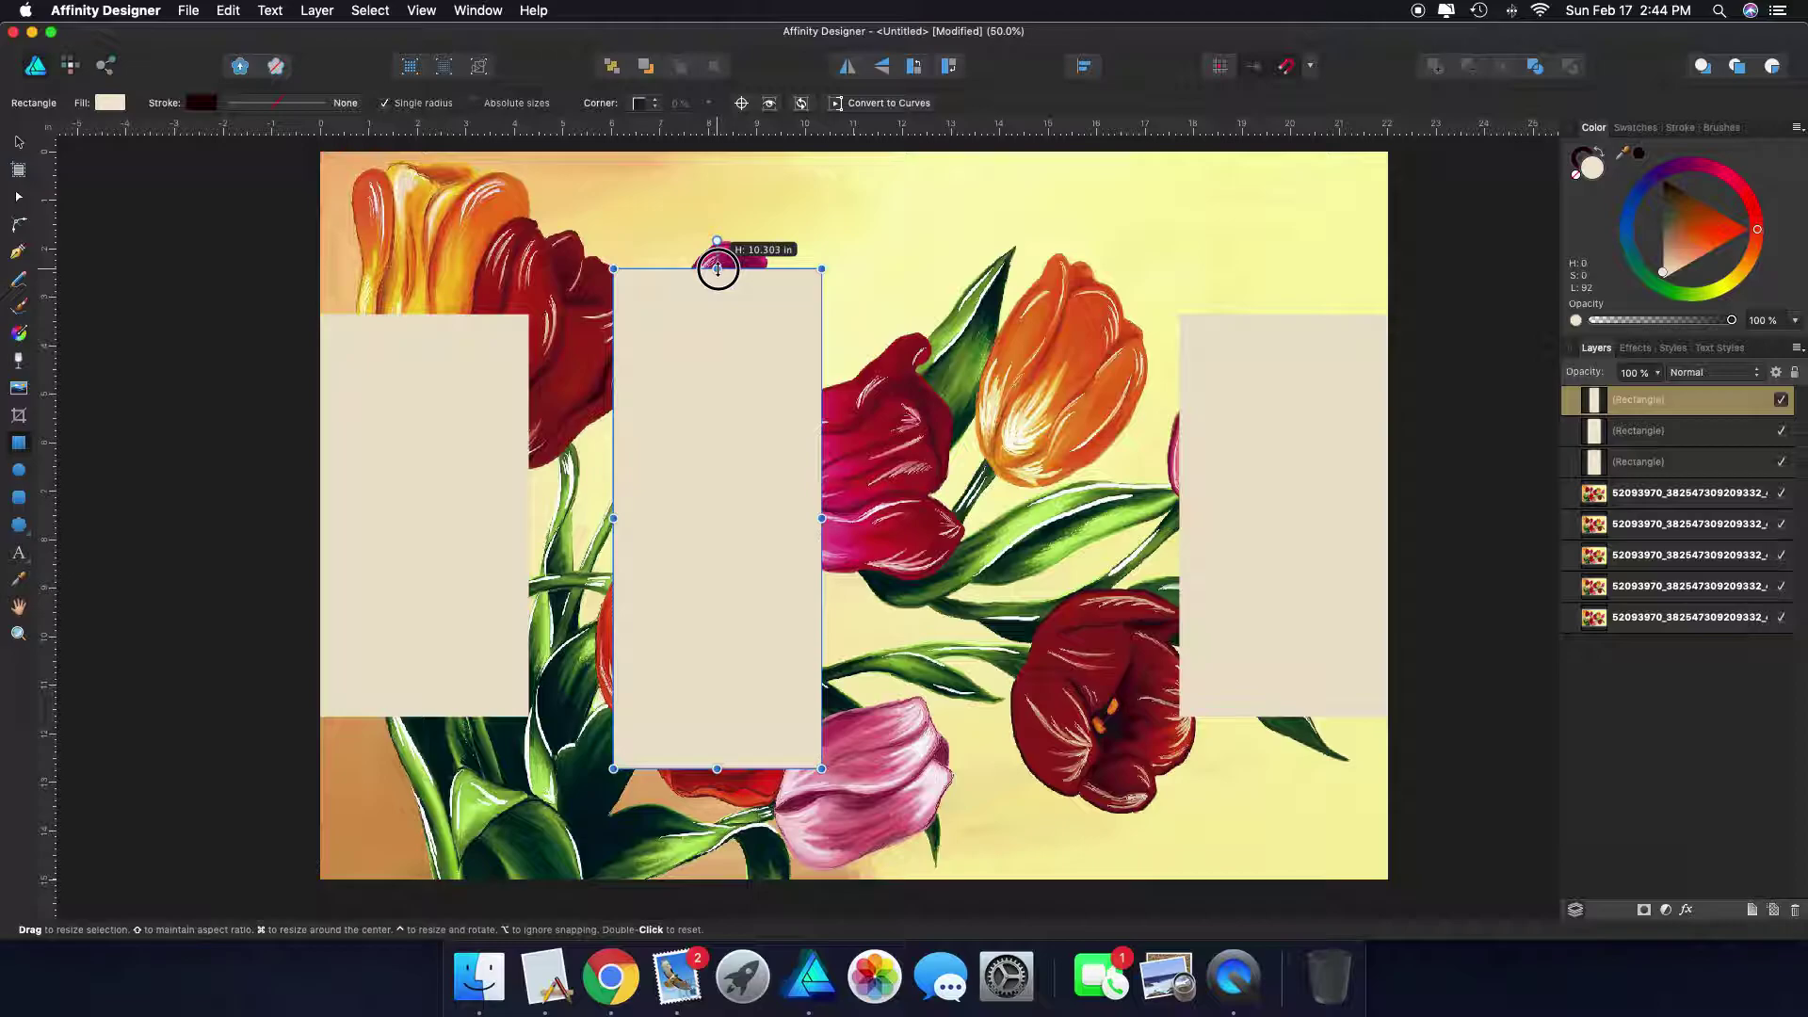
{"action": "left_click_drag", "start_coordinate": [718, 270], "coordinate": [717, 270]}
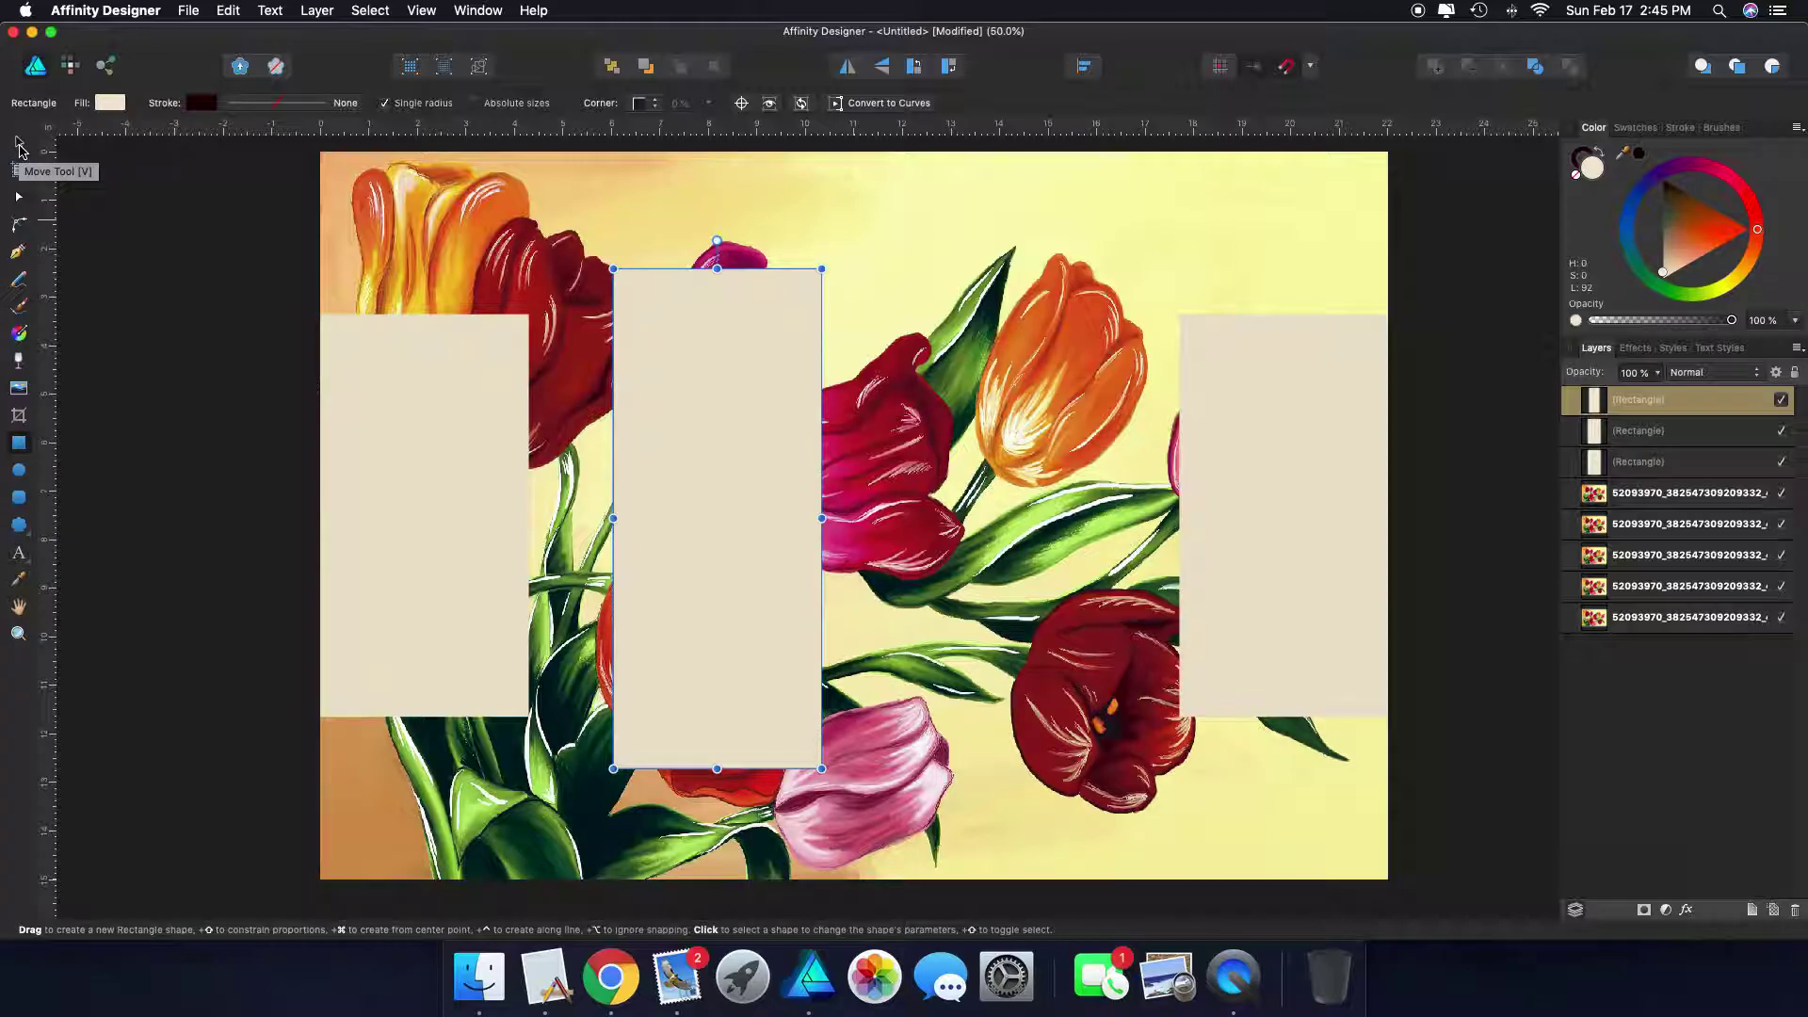
Move the taller rectangle against the left panel, vertically centred, and place a duplicate of it against the right panel
{"action": "left_click", "coordinate": [19, 146]}
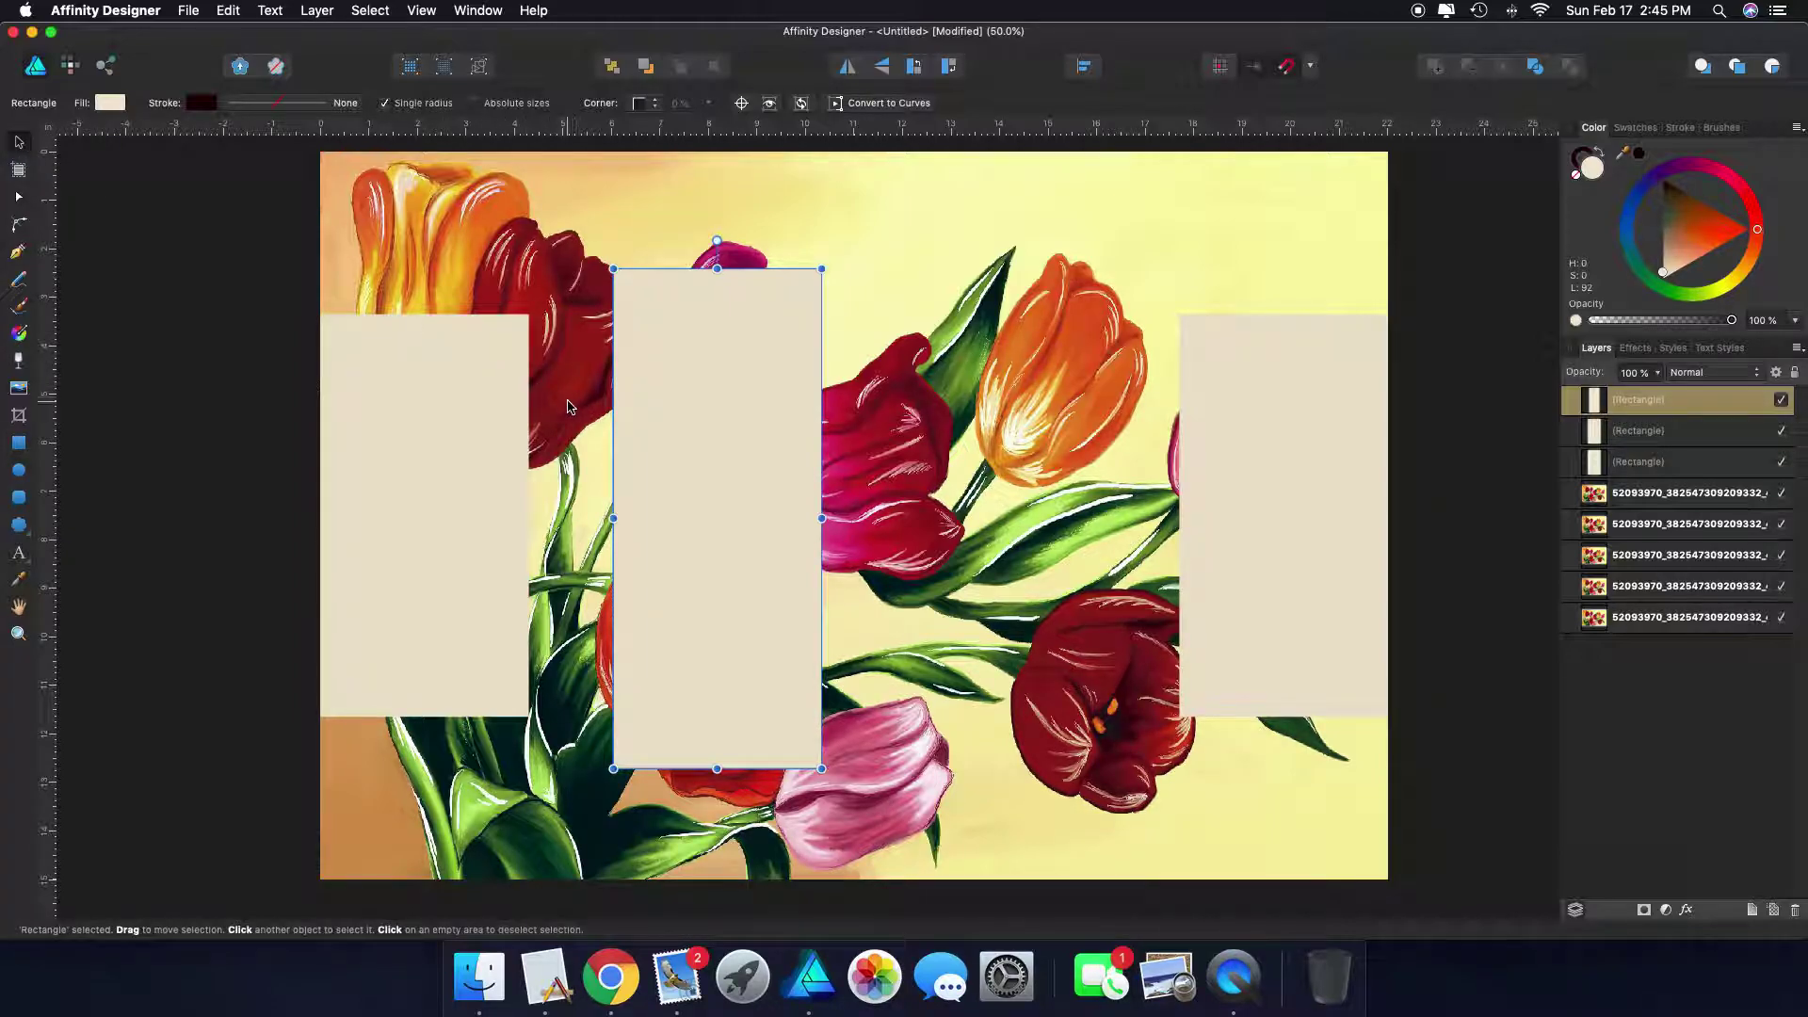
{"action": "left_click_drag", "start_coordinate": [704, 446], "coordinate": [622, 444]}
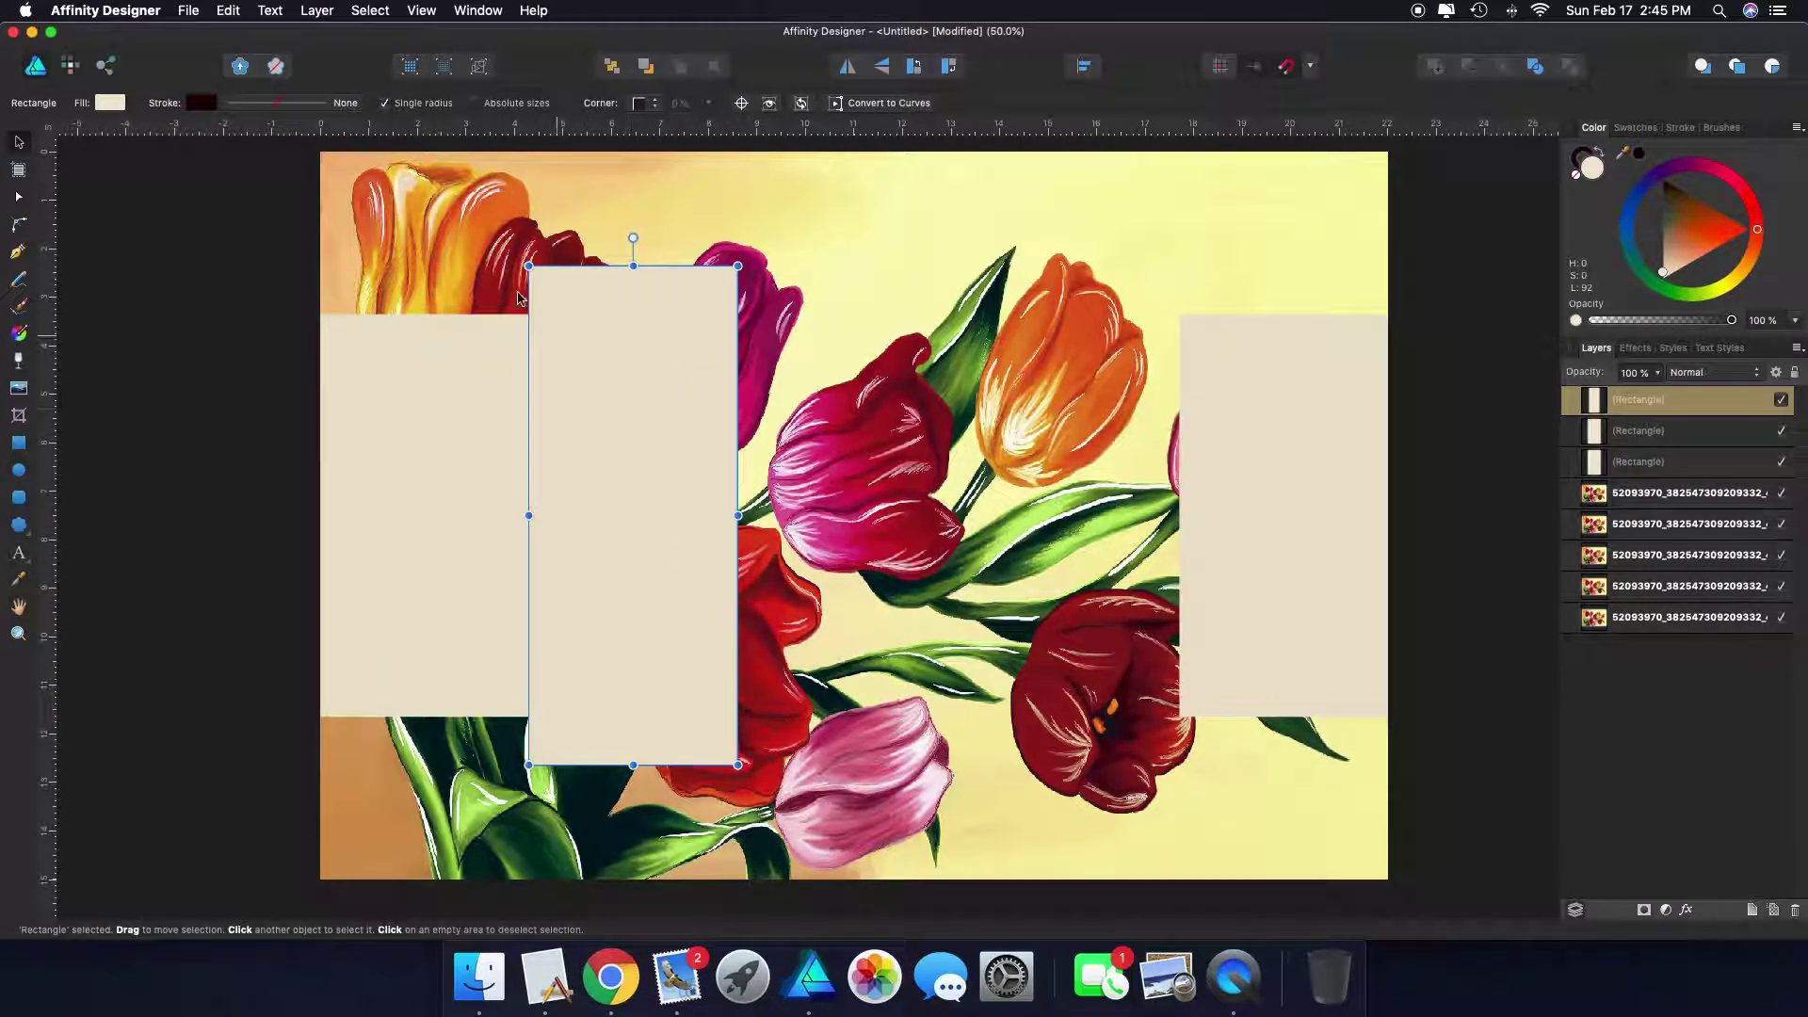
{"action": "left_click", "coordinate": [226, 13]}
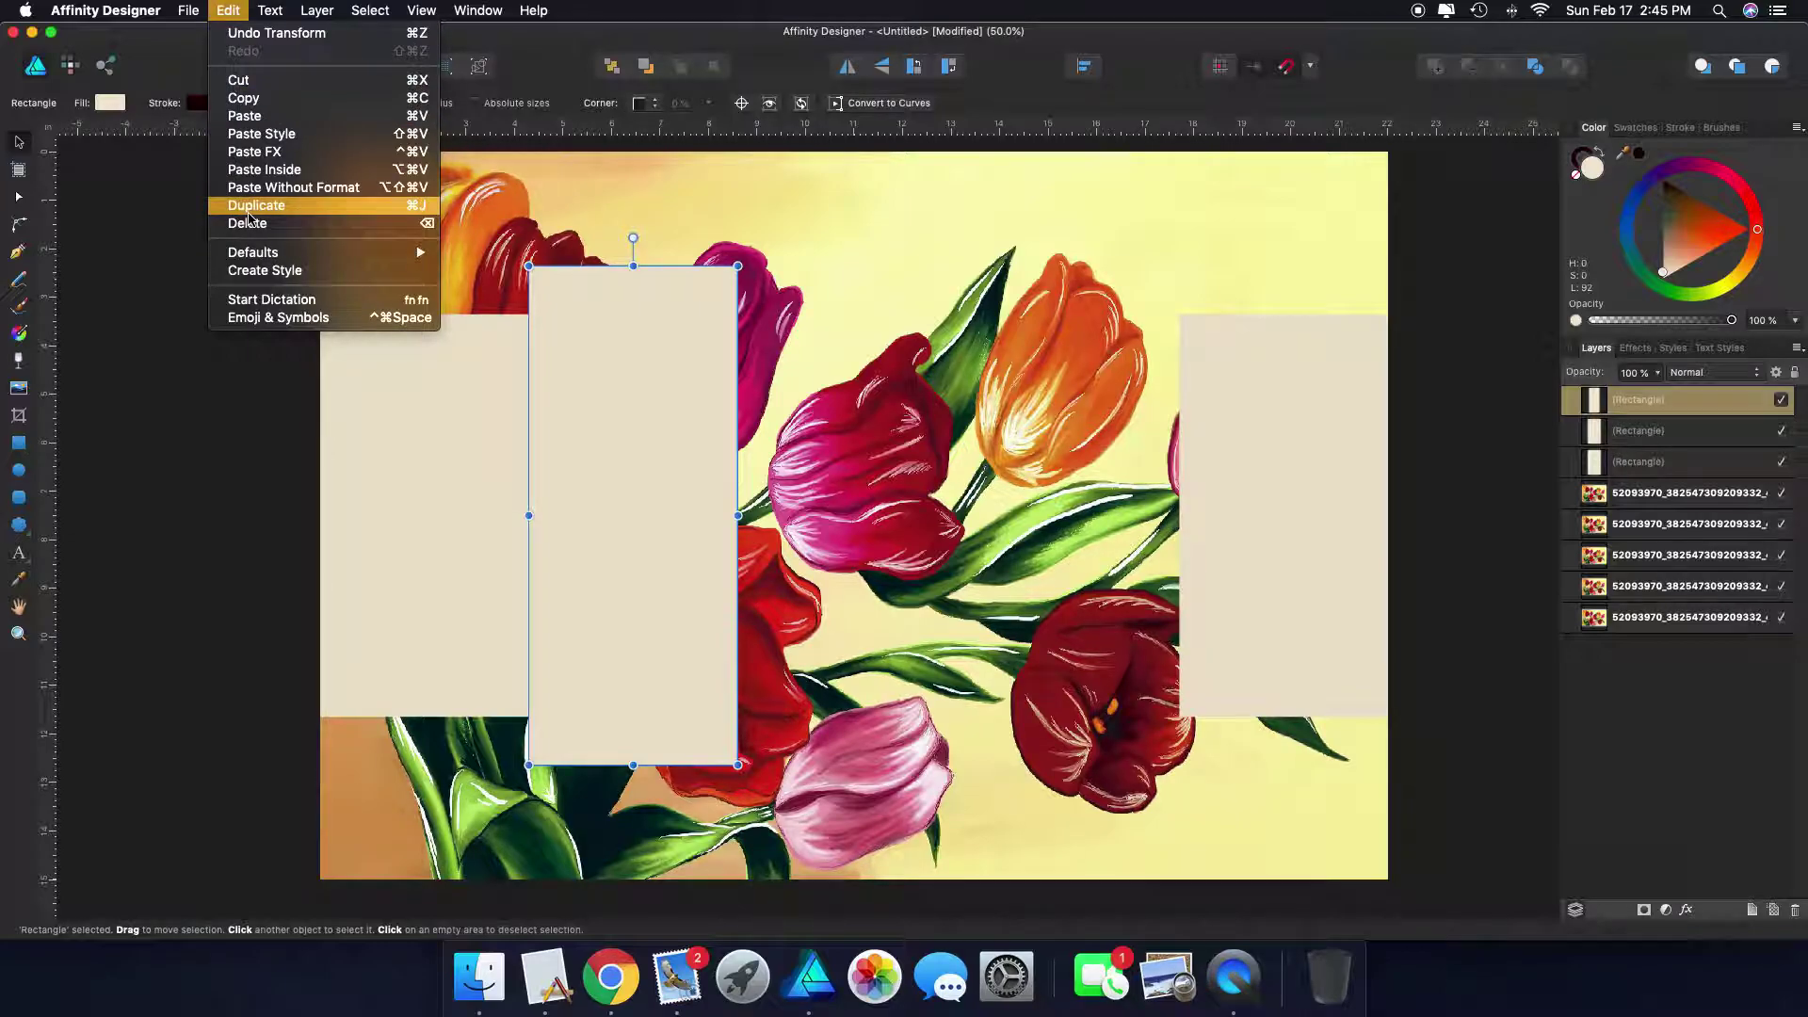
{"action": "left_click", "coordinate": [249, 206]}
{"action": "left_click_drag", "start_coordinate": [655, 496], "coordinate": [1091, 498]}
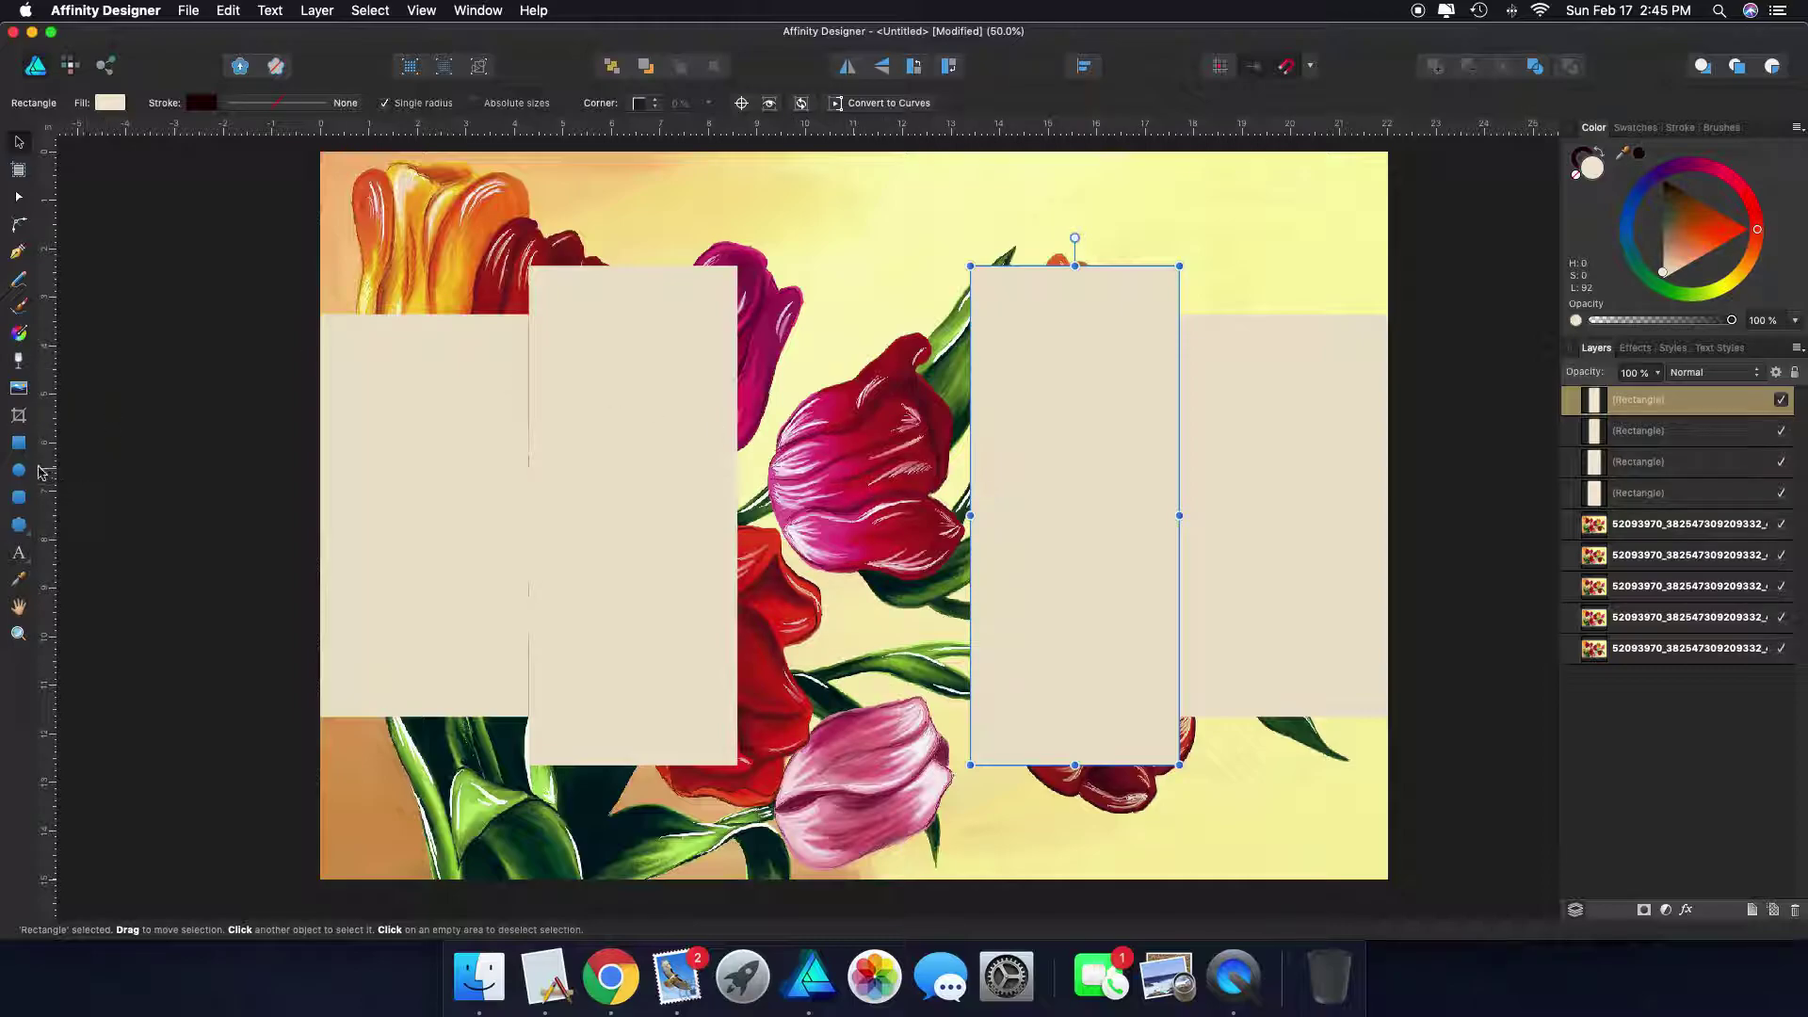
Draw a middle rectangle spanning the gap between the two taller panels, about 12.3 in high, and centre it on the page
{"action": "left_click", "coordinate": [19, 451]}
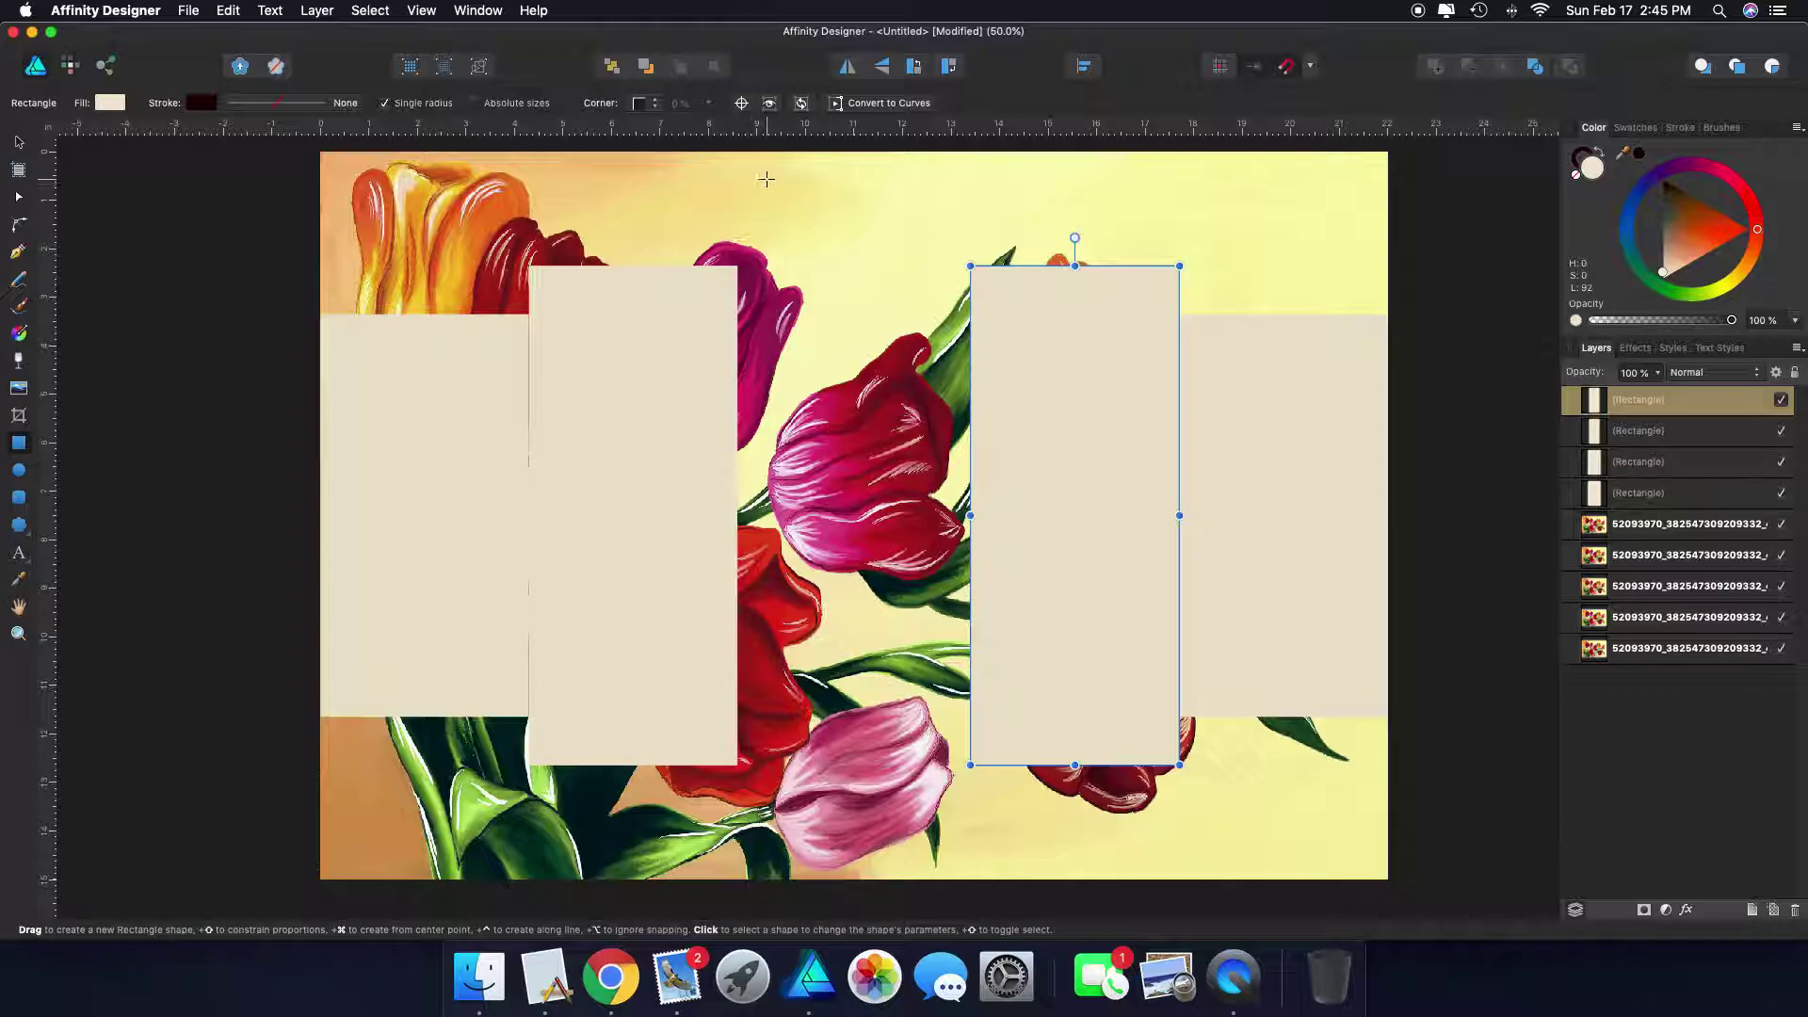
{"action": "left_click_drag", "start_coordinate": [750, 179], "coordinate": [948, 854]}
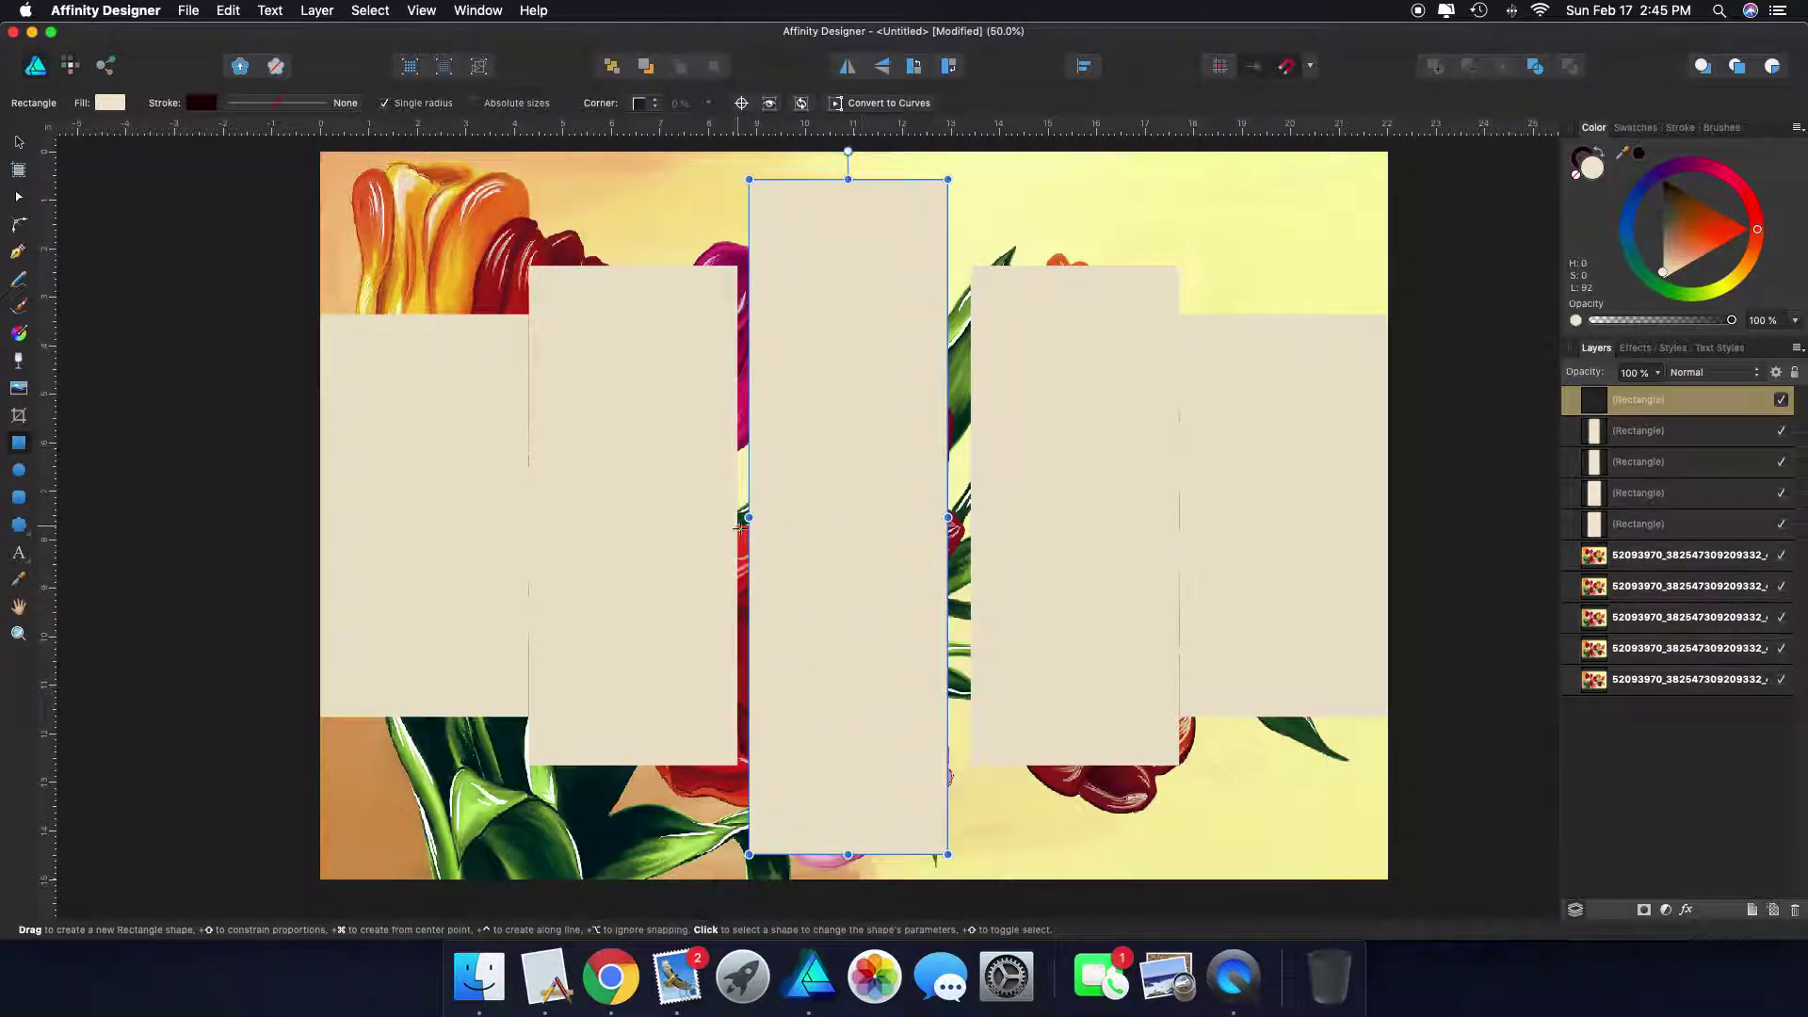
{"action": "left_click_drag", "start_coordinate": [750, 517], "coordinate": [742, 518]}
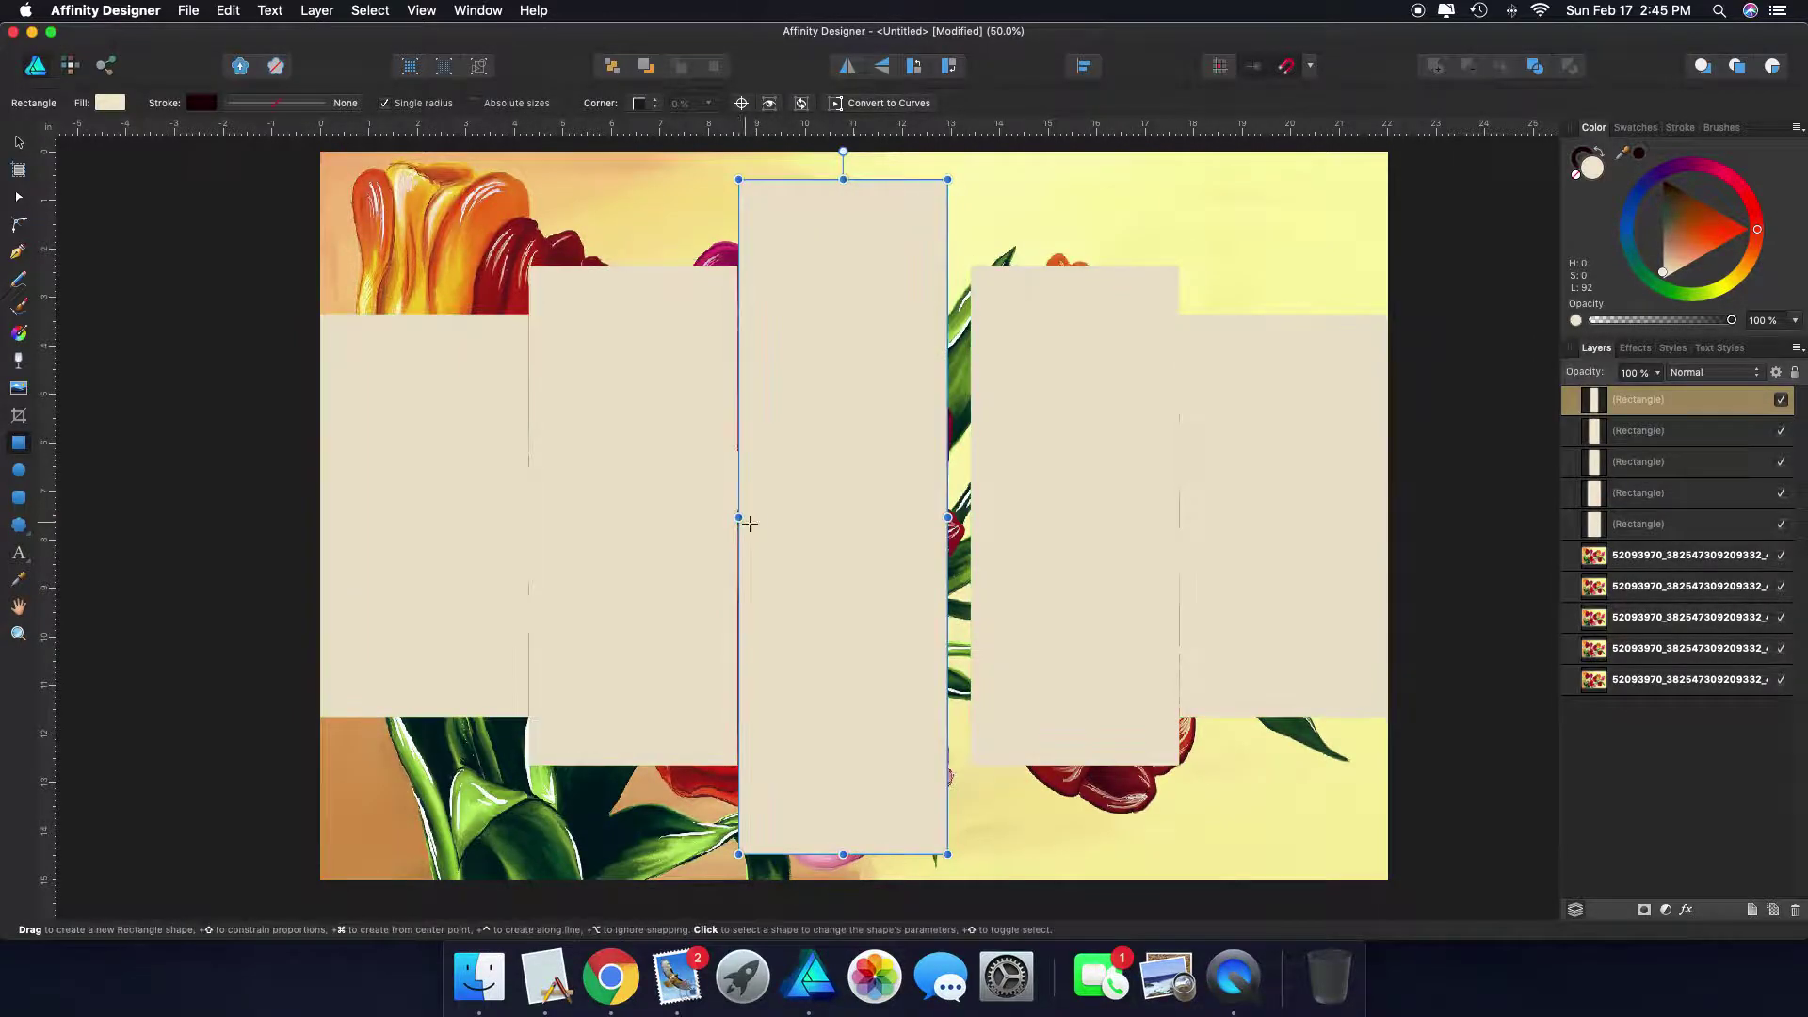
{"action": "left_click_drag", "start_coordinate": [947, 517], "coordinate": [970, 516]}
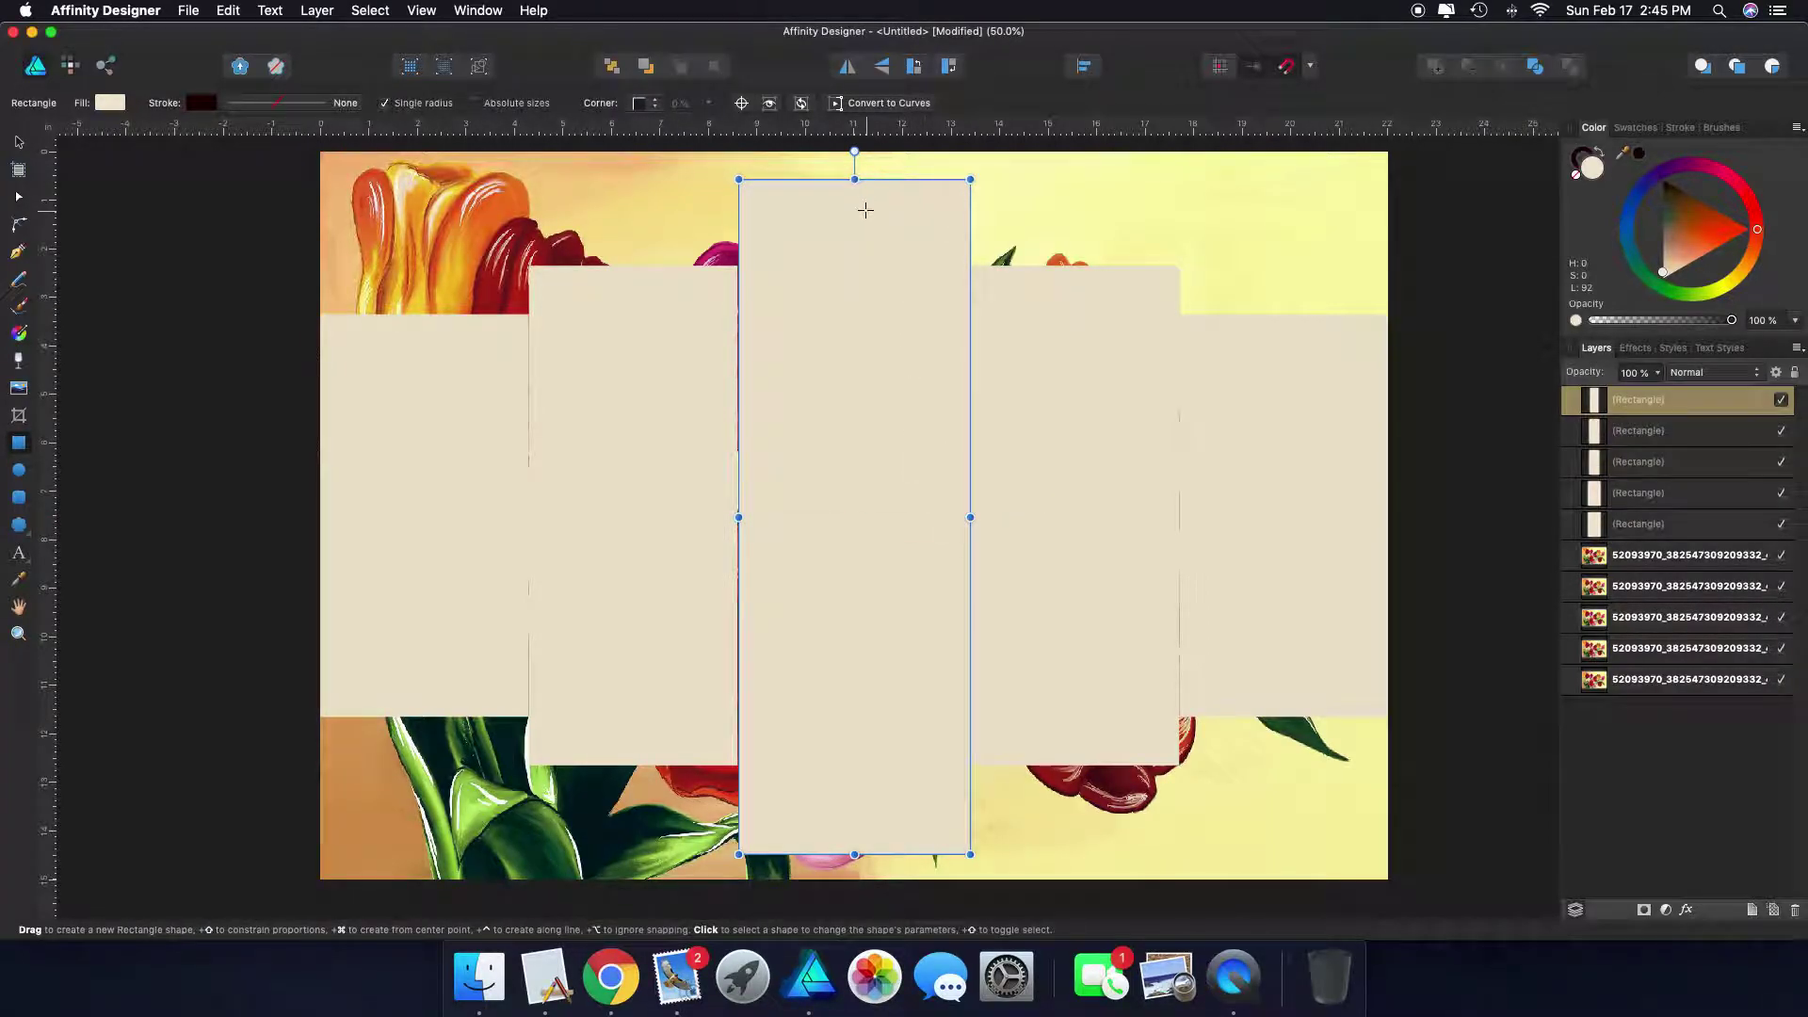
{"action": "left_click_drag", "start_coordinate": [854, 179], "coordinate": [848, 258]}
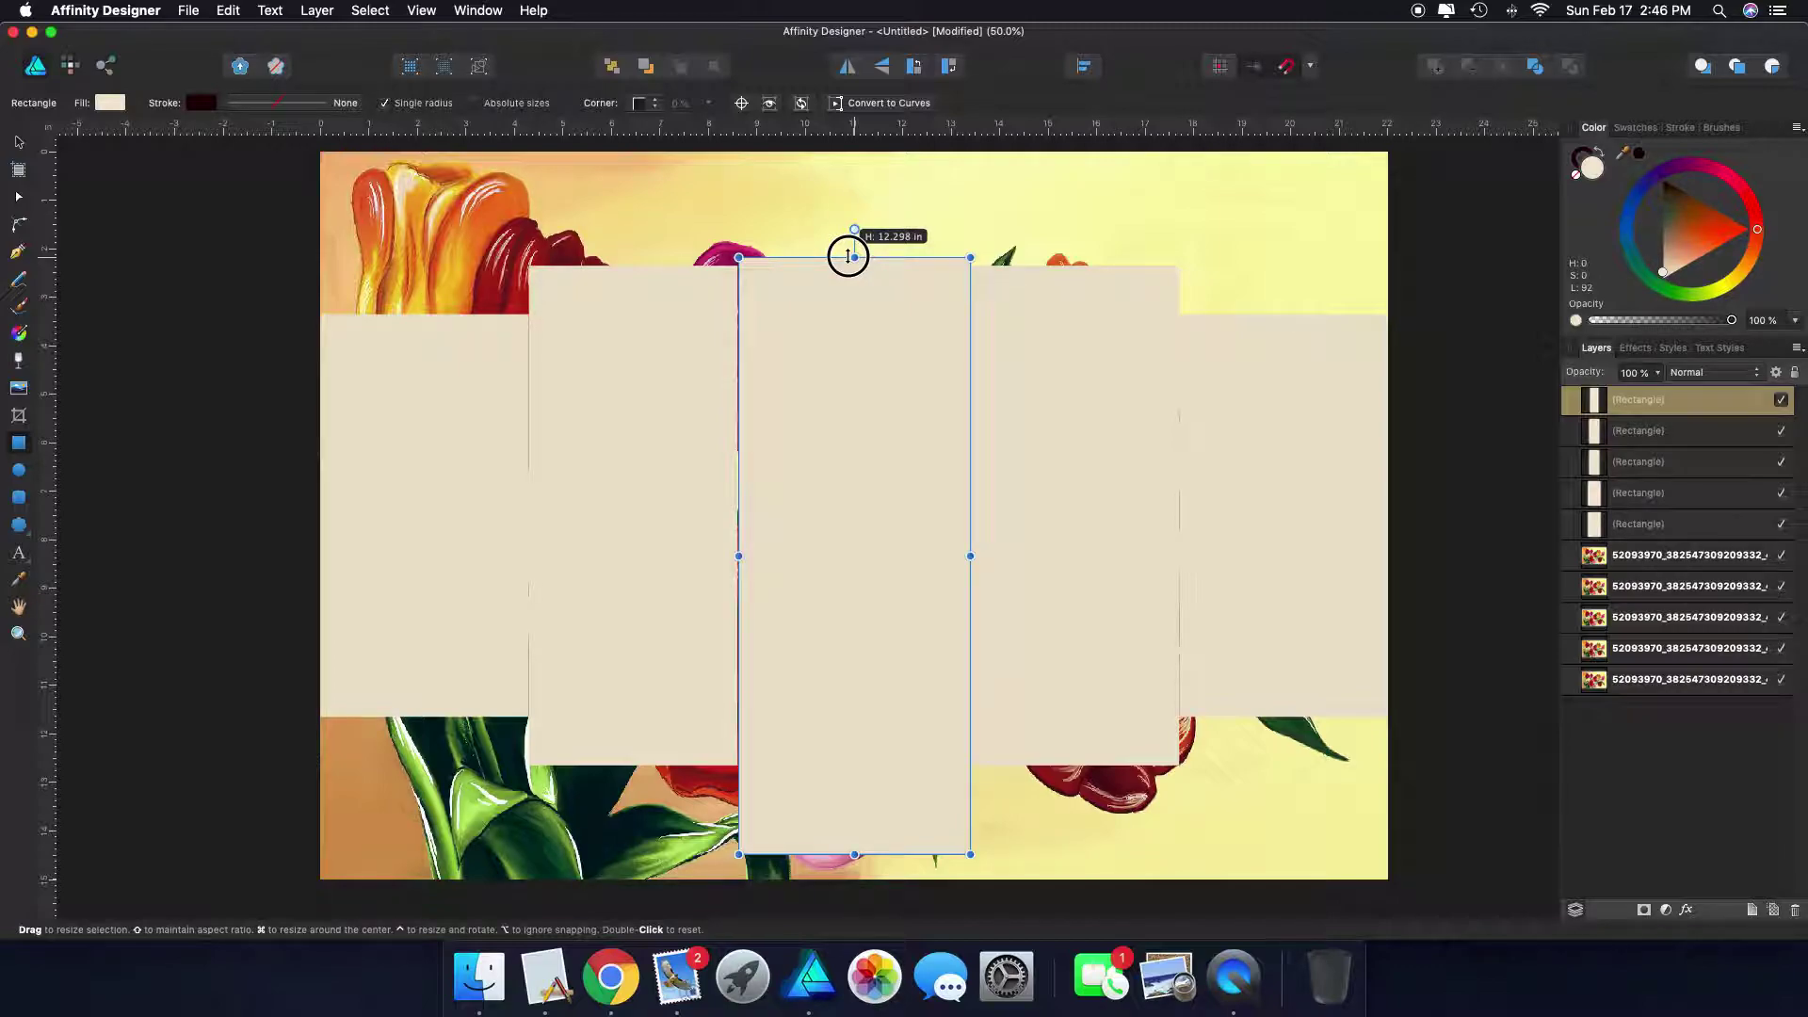
{"action": "left_click_drag", "start_coordinate": [849, 256], "coordinate": [849, 257]}
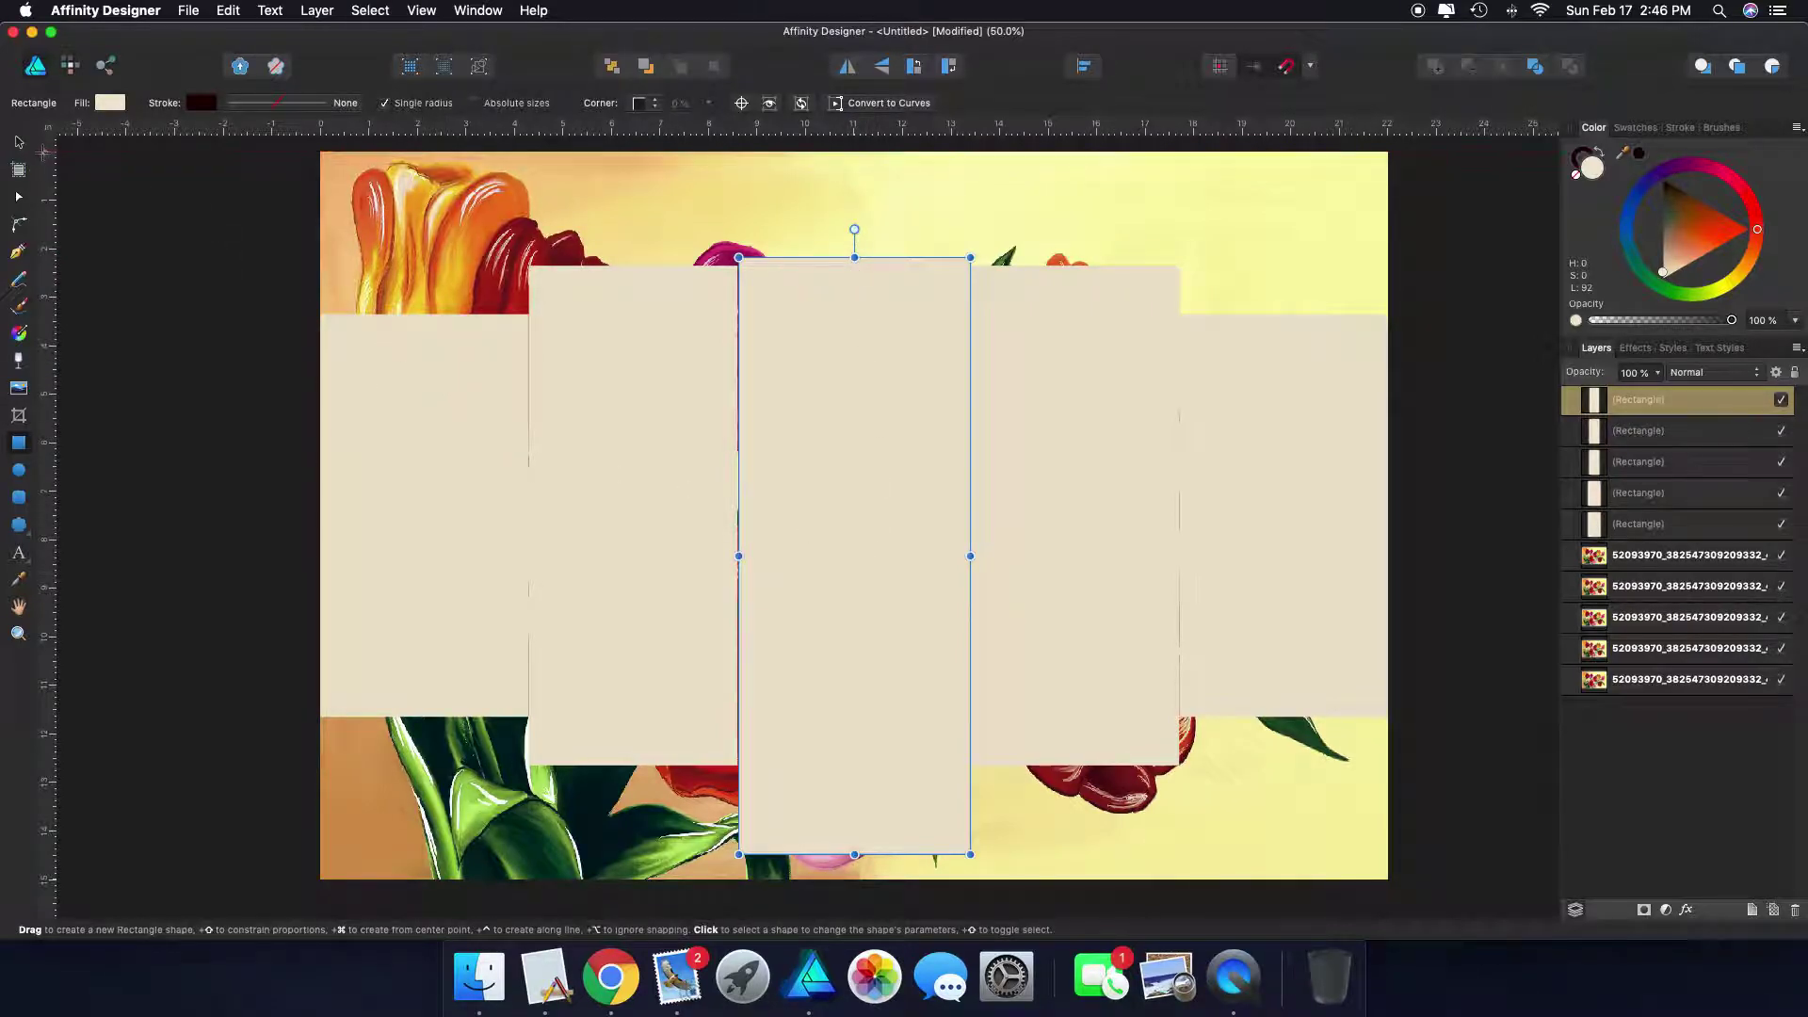
{"action": "left_click", "coordinate": [19, 141]}
{"action": "left_click_drag", "start_coordinate": [839, 516], "coordinate": [841, 479]}
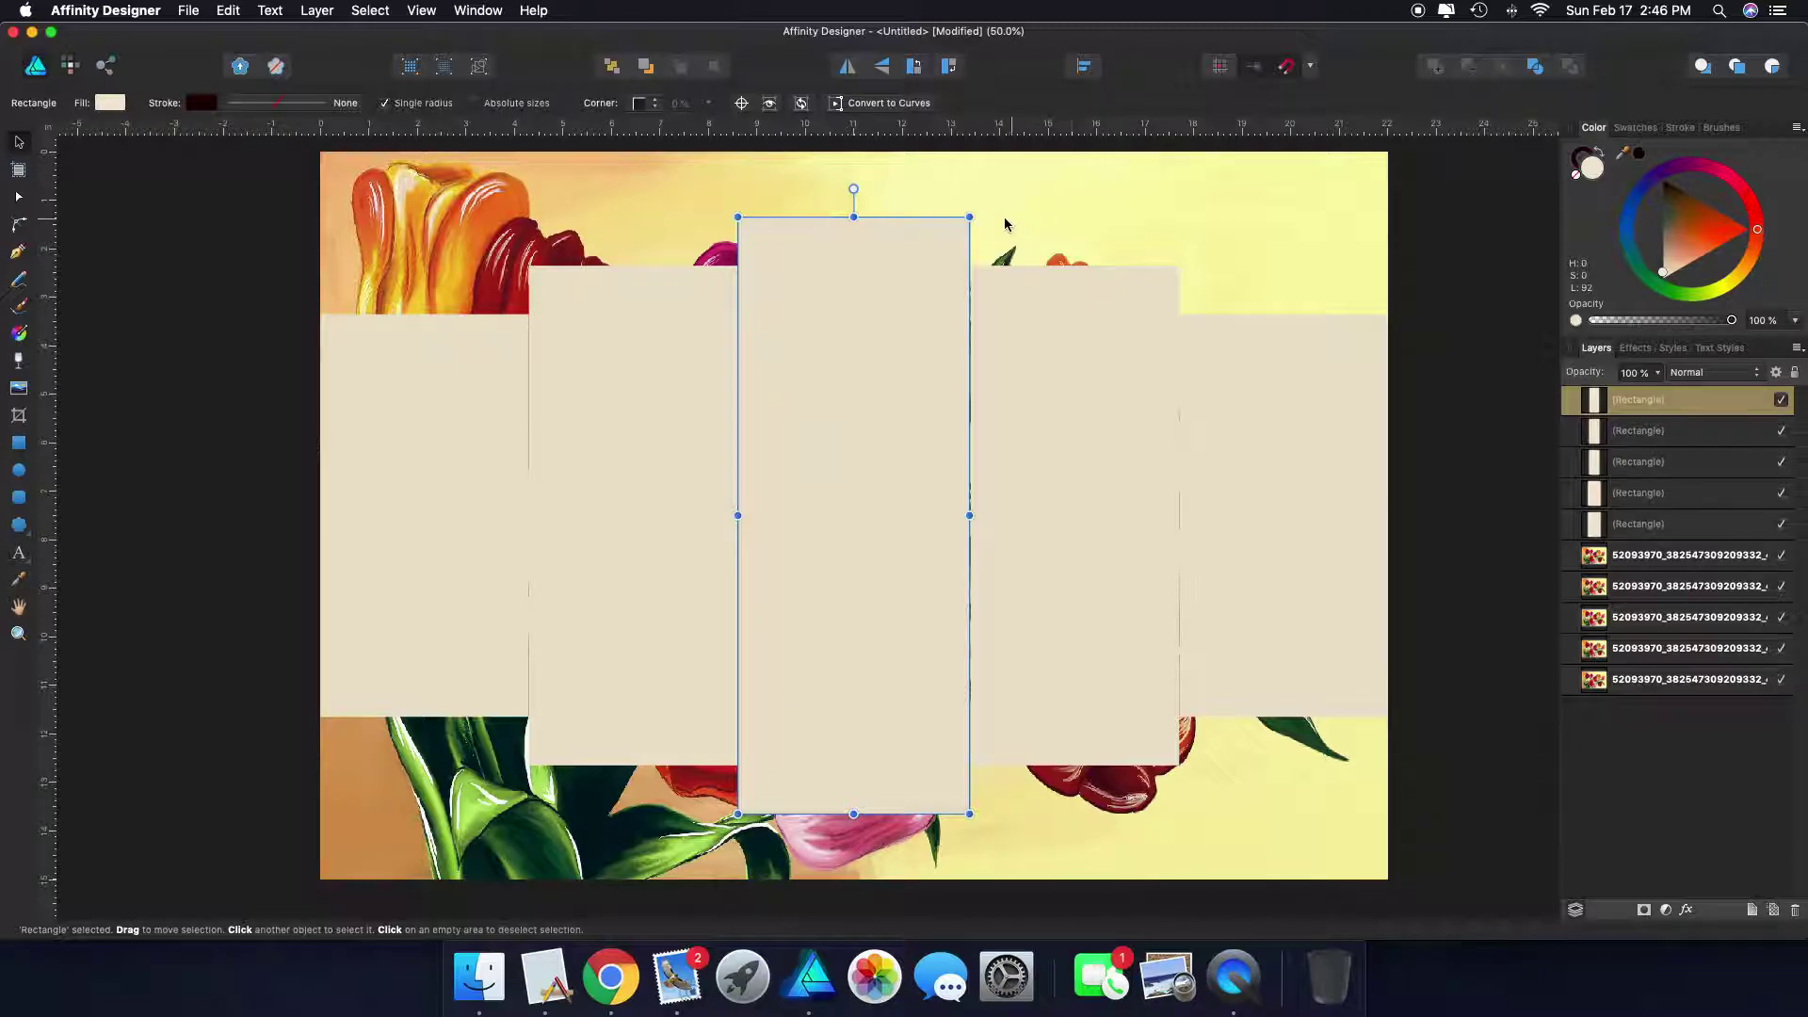
{"action": "left_click", "coordinate": [1118, 208]}
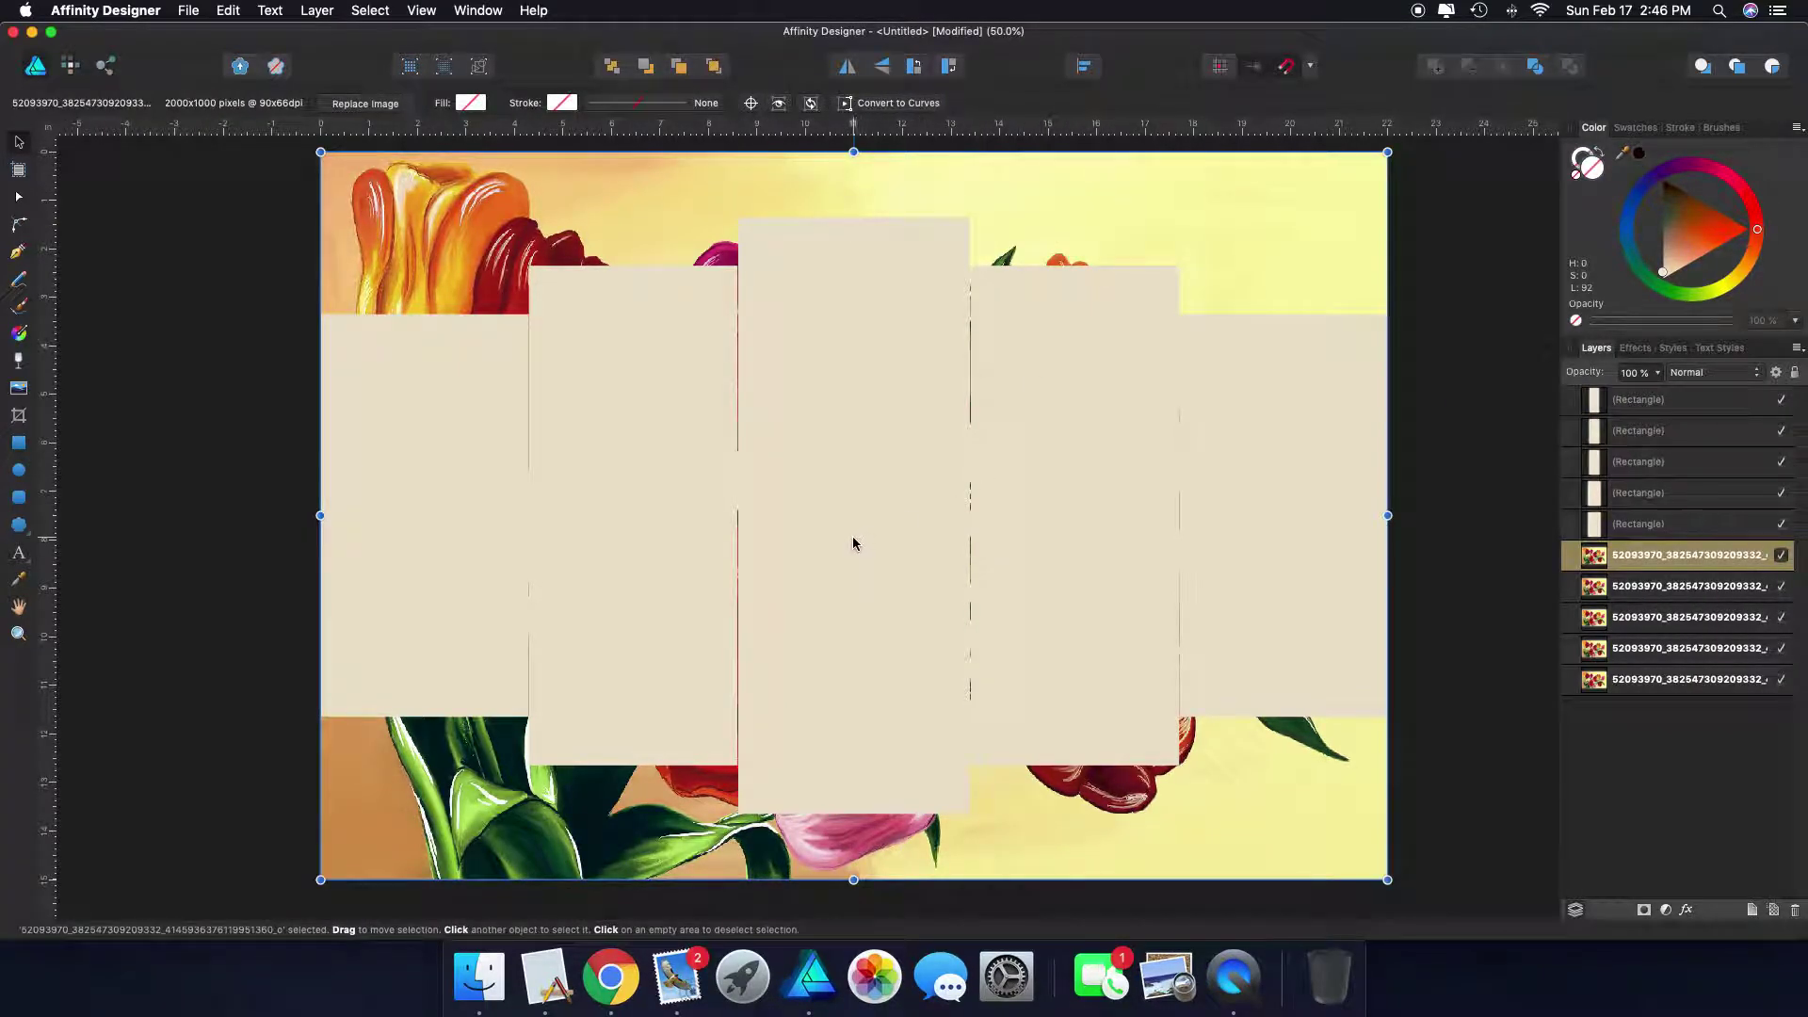
Close the thin gaps beside the middle panel by stretching its left edge and the left edge of the panel to its right
{"action": "left_click", "coordinate": [816, 533]}
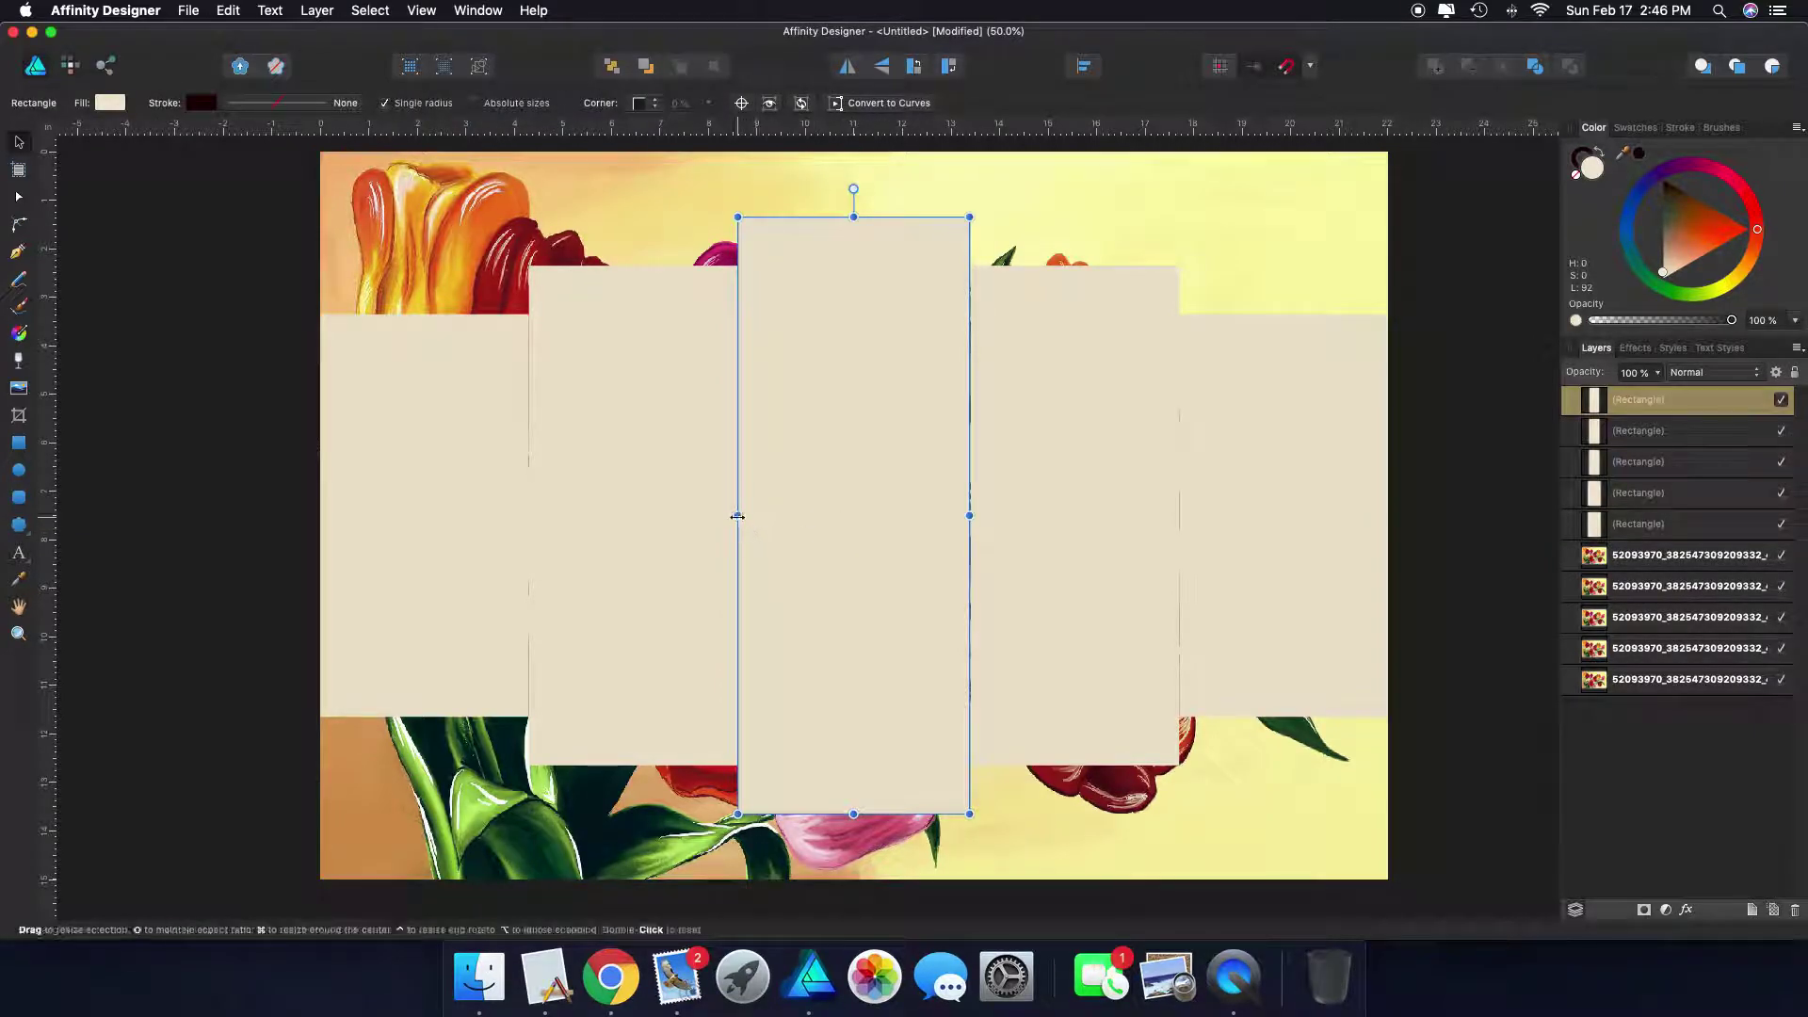
{"action": "left_click_drag", "start_coordinate": [739, 516], "coordinate": [737, 515]}
{"action": "left_click", "coordinate": [1030, 537]}
{"action": "left_click_drag", "start_coordinate": [971, 515], "coordinate": [968, 515]}
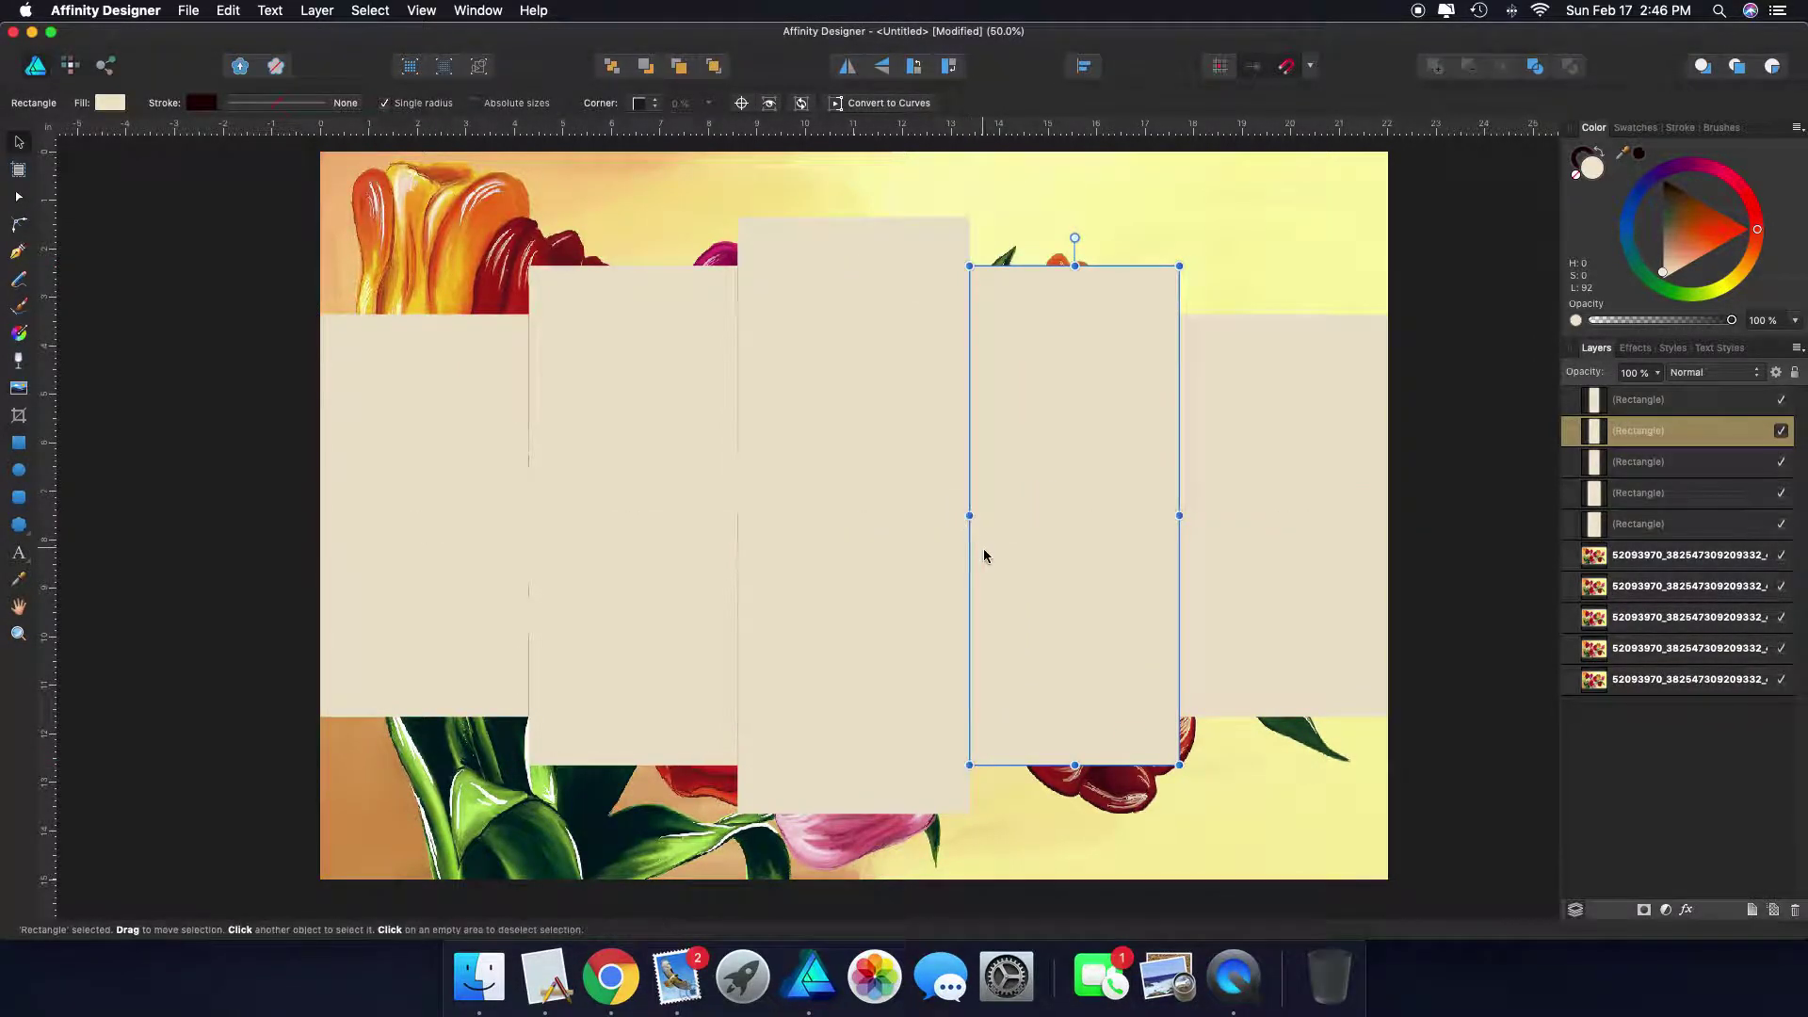
{"action": "left_click", "coordinate": [1196, 236]}
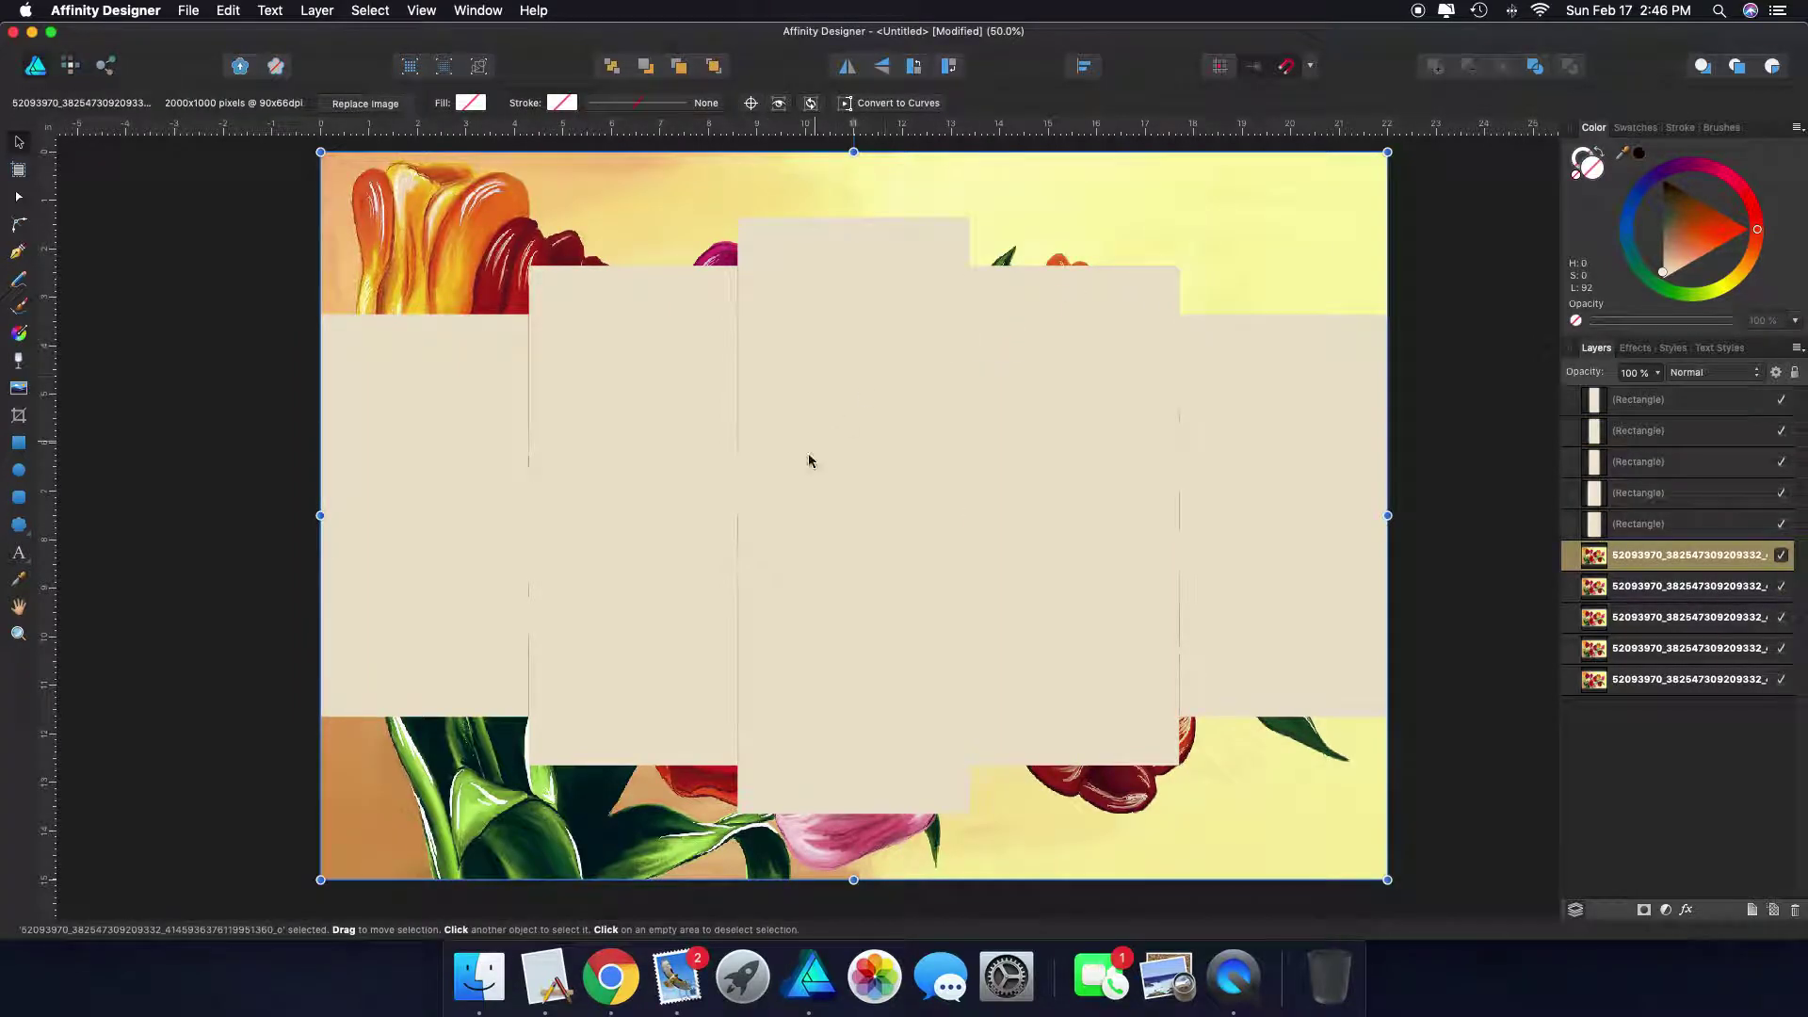
Stretch the second panel from the left slightly on both sides to meet the far-left and middle panels without gaps
{"action": "left_click", "coordinate": [556, 504]}
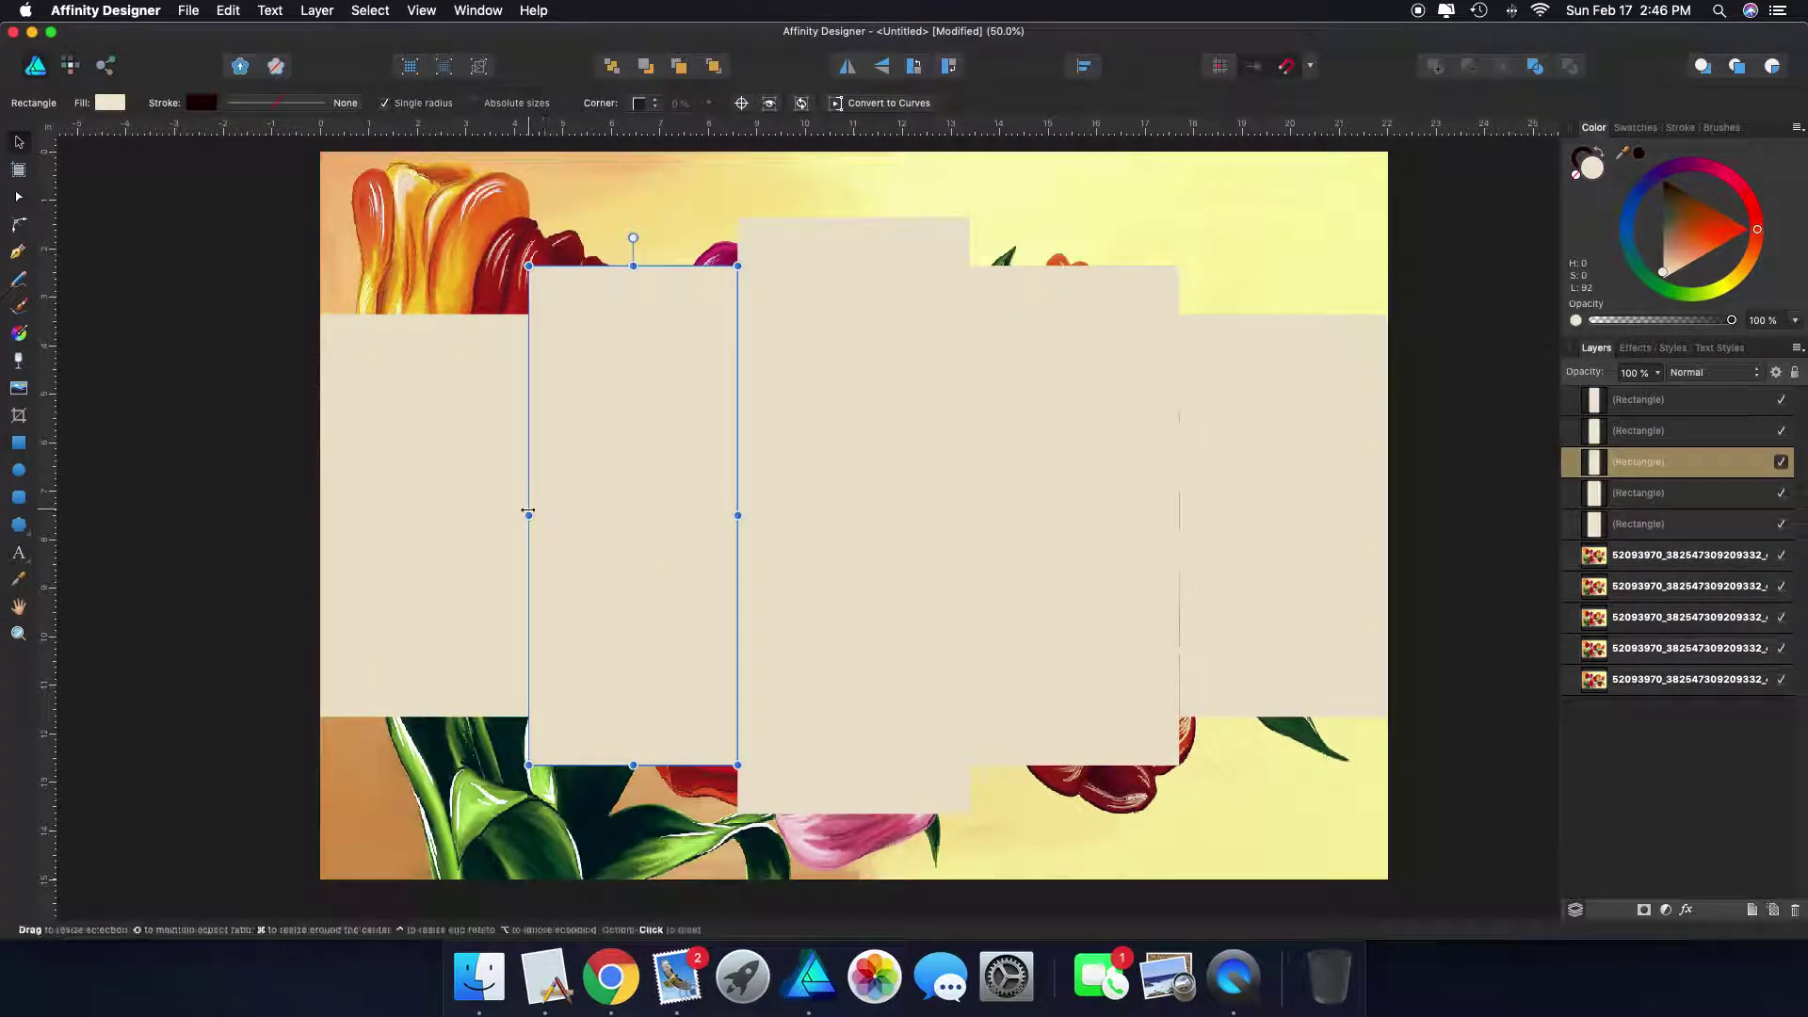
{"action": "left_click_drag", "start_coordinate": [527, 515], "coordinate": [525, 513]}
{"action": "left_click", "coordinate": [1077, 227]}
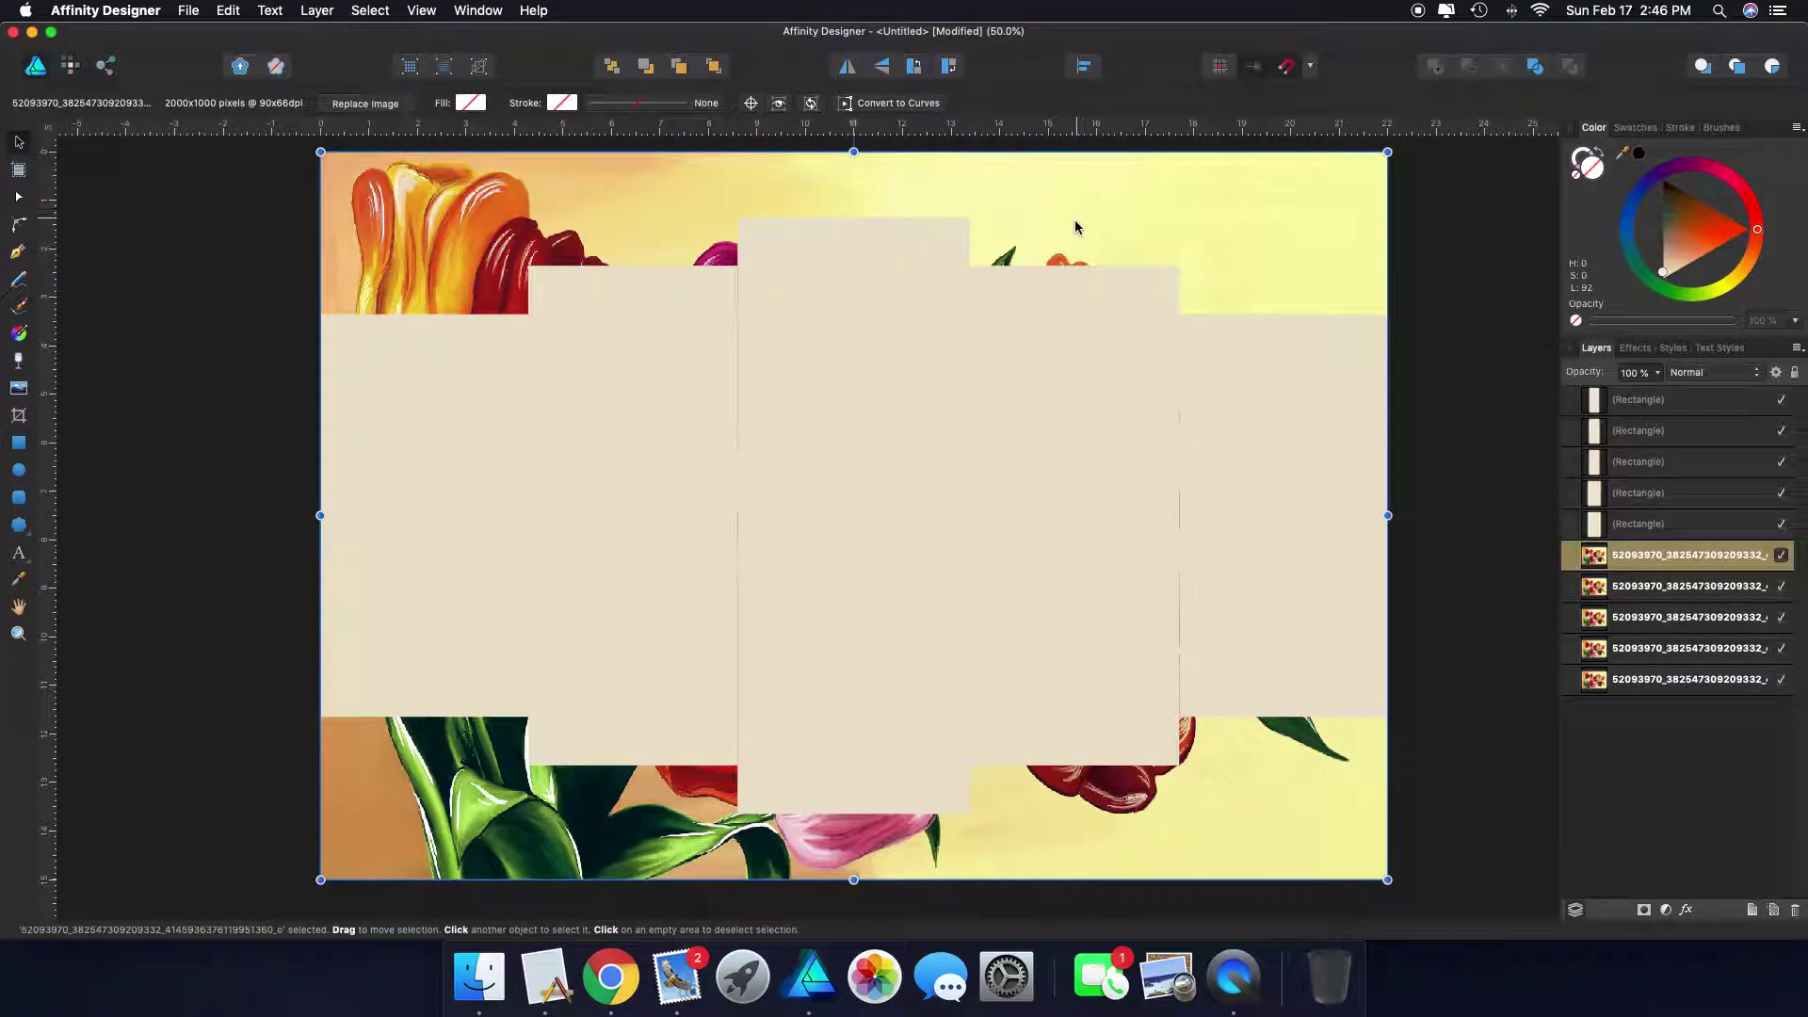
{"action": "left_click", "coordinate": [741, 519]}
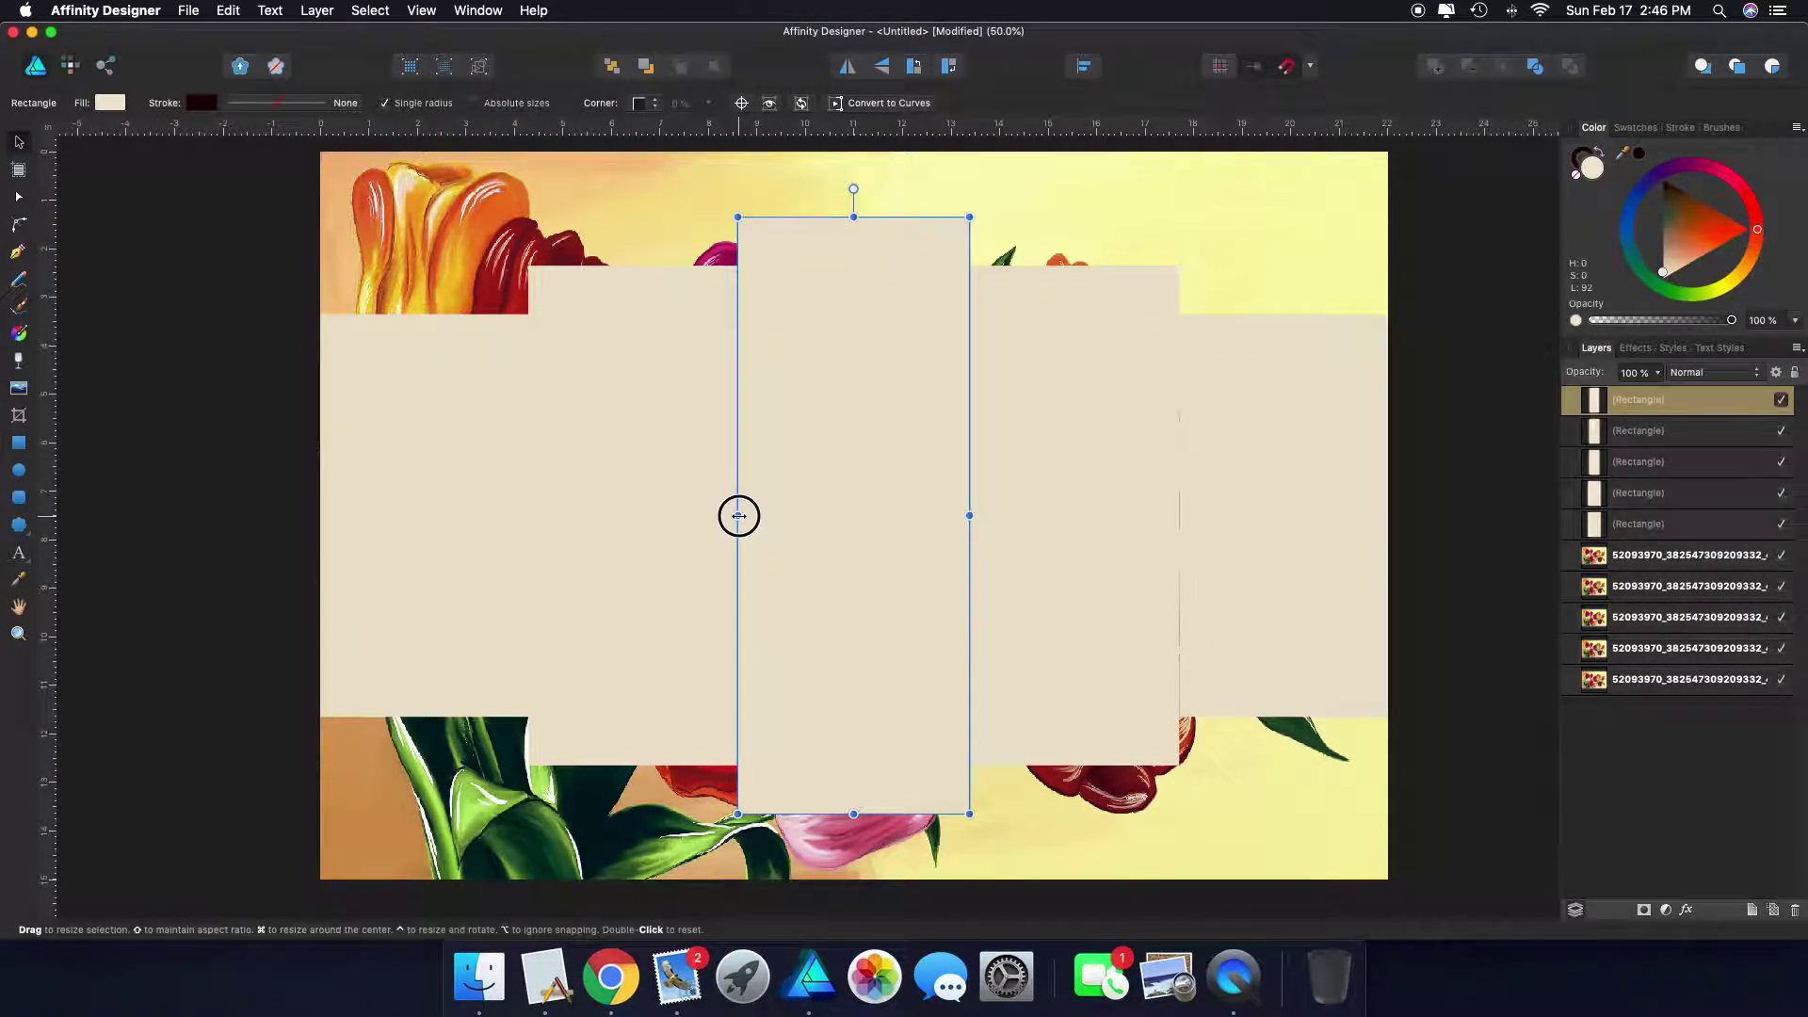
{"action": "left_click_drag", "start_coordinate": [739, 515], "coordinate": [738, 512]}
{"action": "left_click", "coordinate": [1083, 230]}
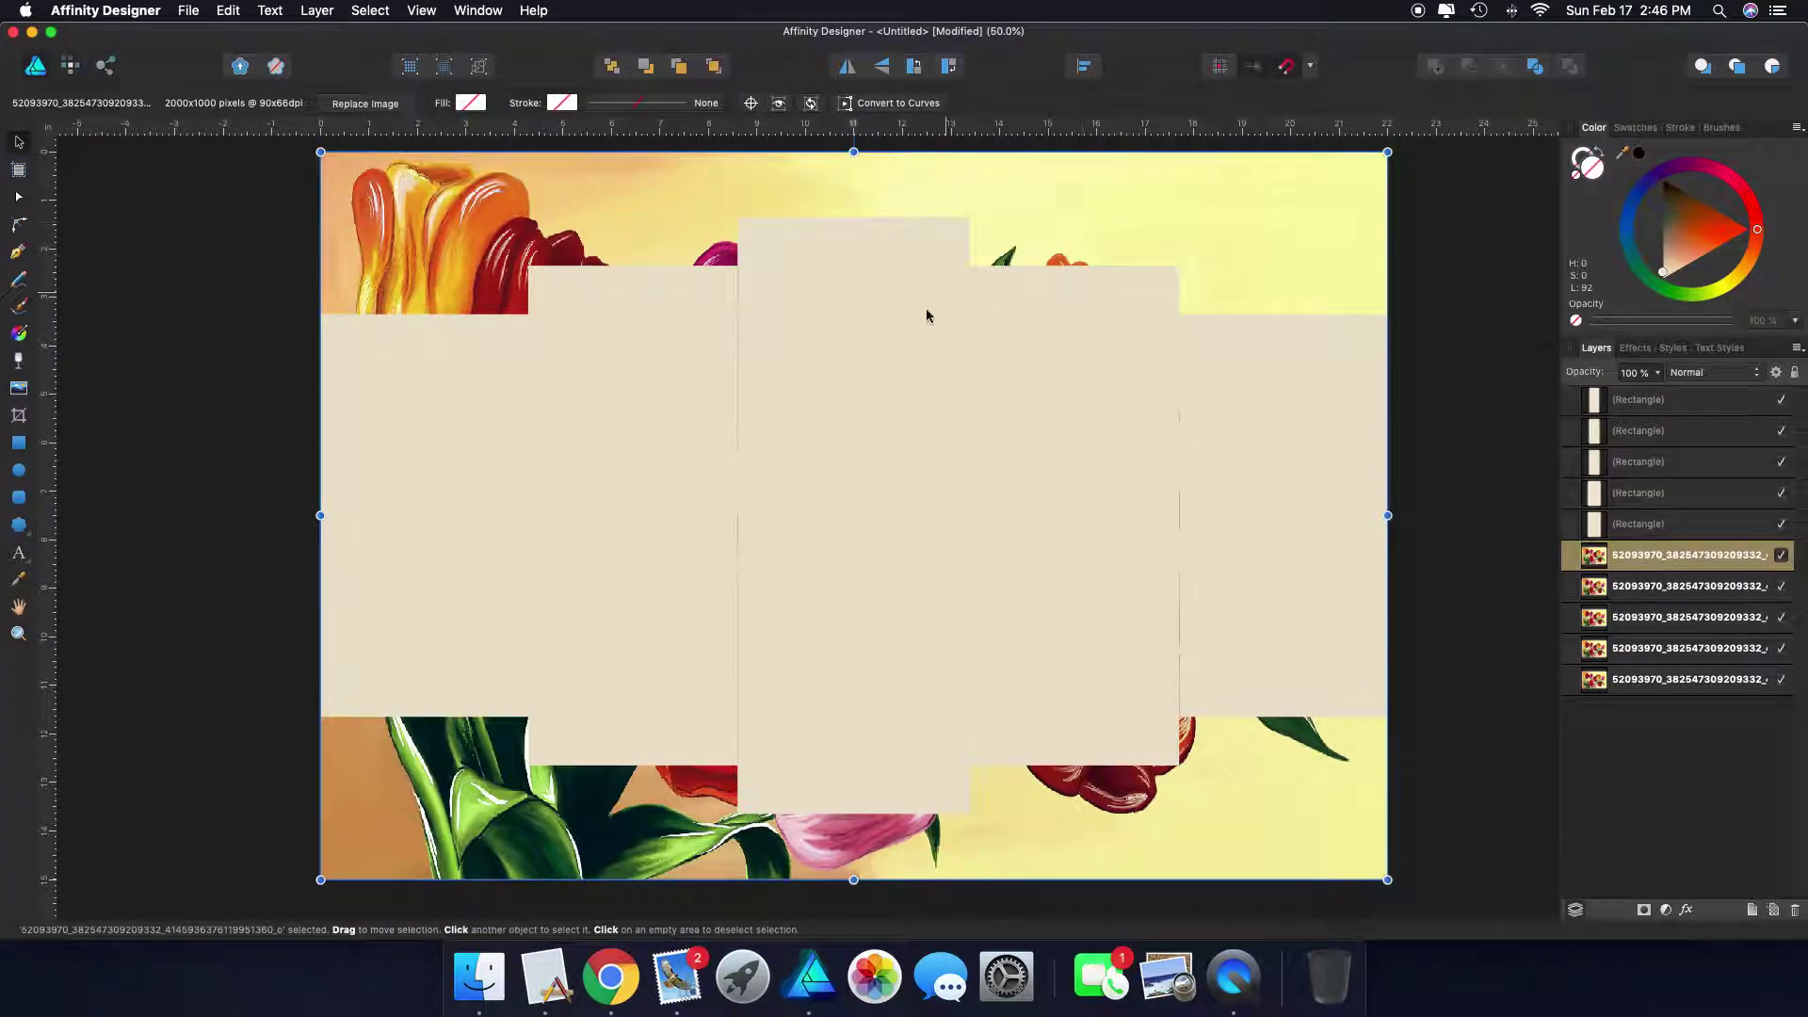
{"action": "left_click", "coordinate": [680, 506]}
{"action": "left_click_drag", "start_coordinate": [737, 515], "coordinate": [739, 515]}
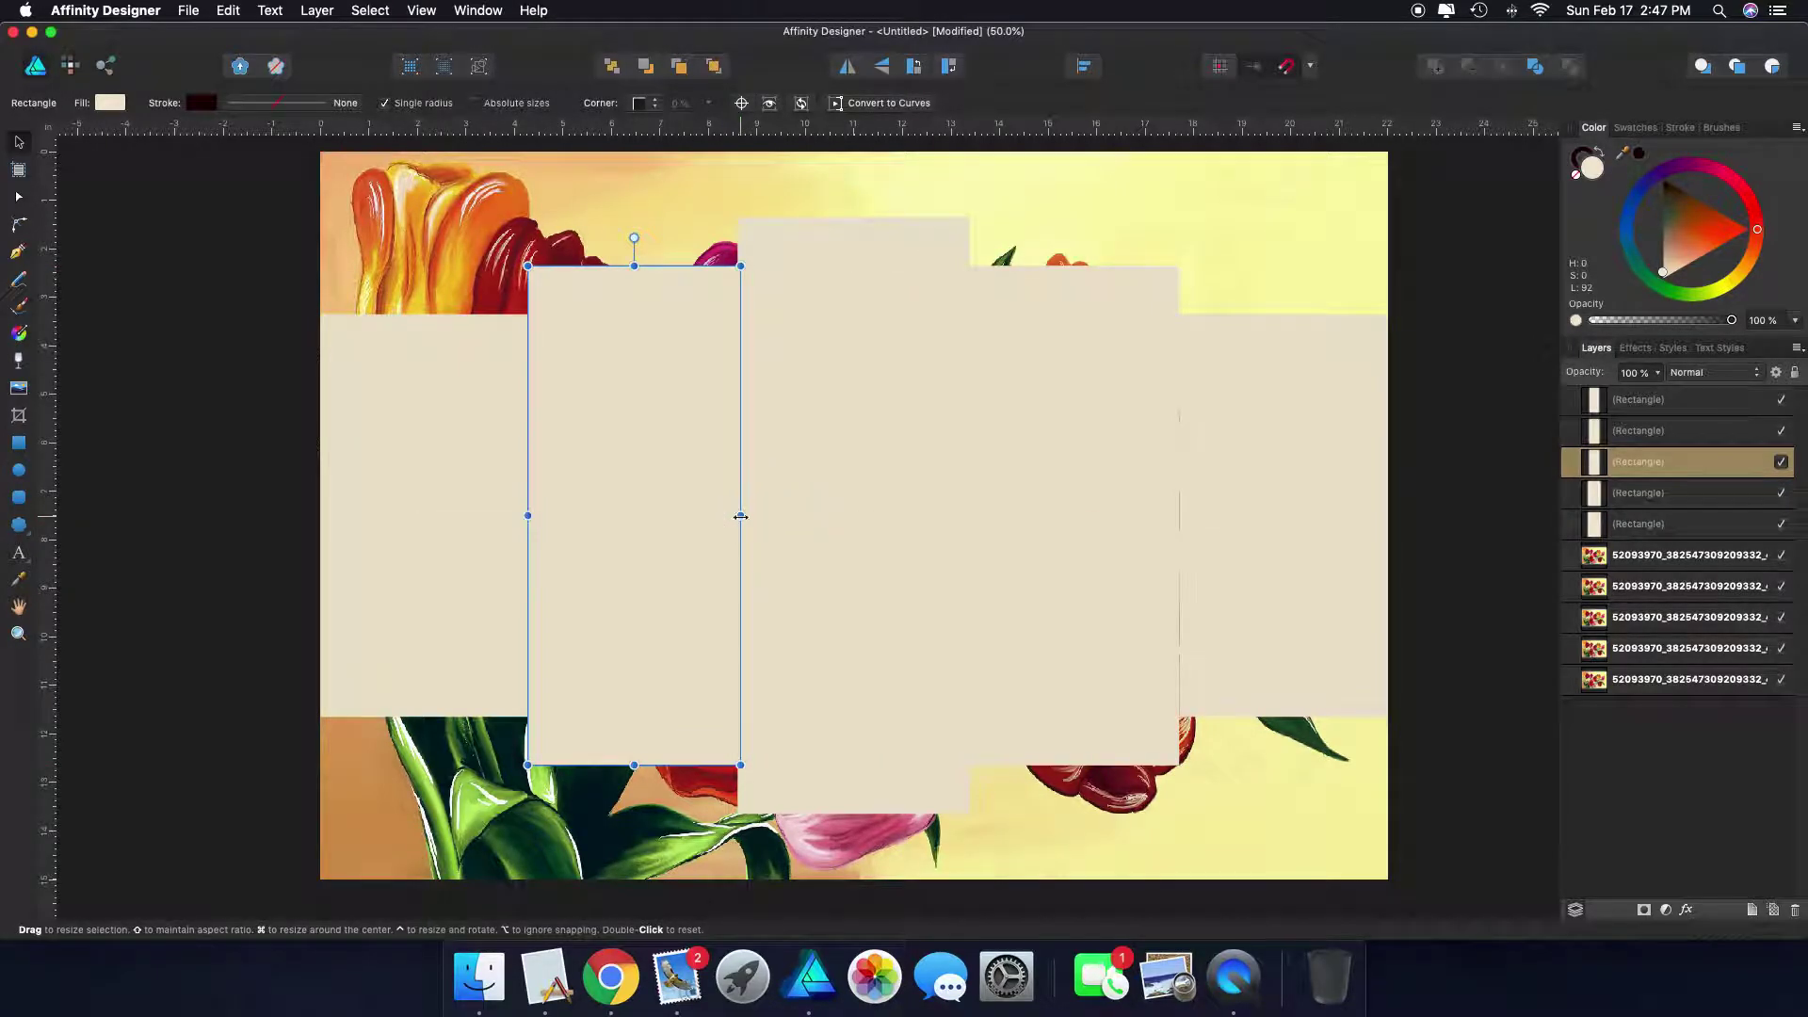
{"action": "left_click", "coordinate": [1122, 189]}
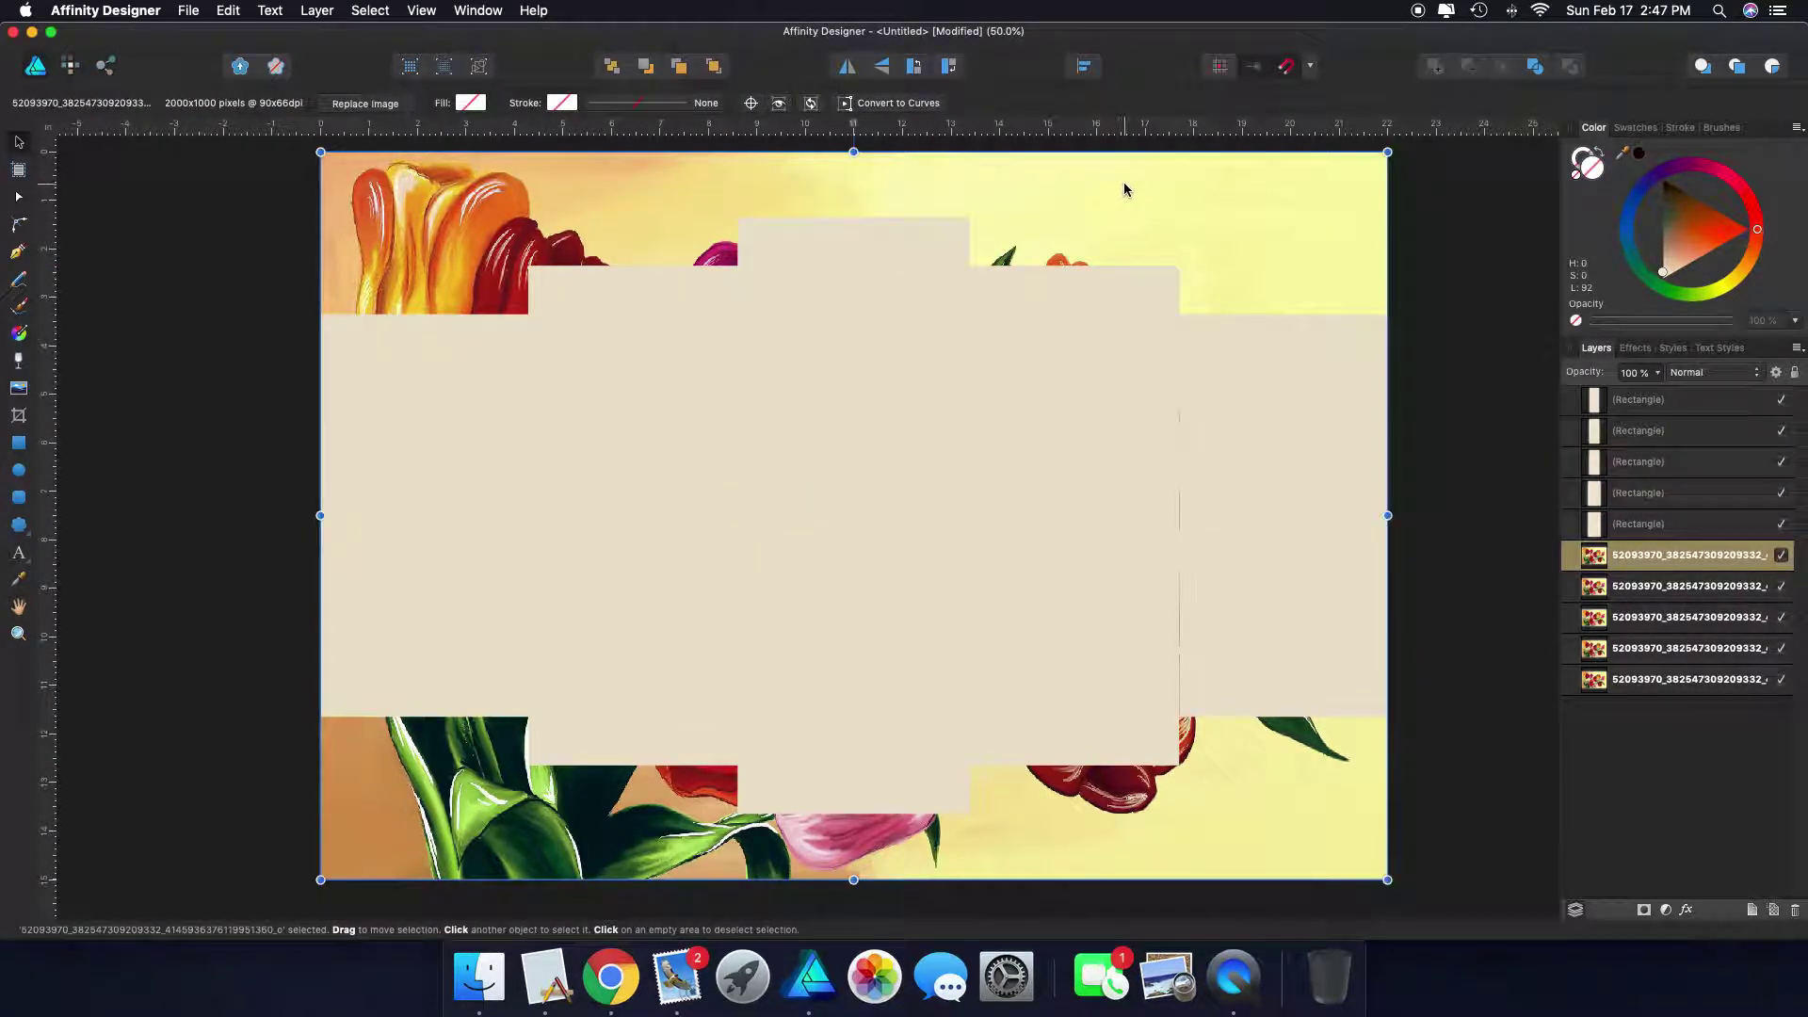
Close the thin gap between the far-right panel and the panel next to it by adjusting their shared edge
{"action": "left_click", "coordinate": [1185, 525]}
{"action": "left_click_drag", "start_coordinate": [1179, 515], "coordinate": [1179, 515]}
{"action": "left_click", "coordinate": [1220, 237]}
Rename the topmost tulip image layer as a
{"action": "double_click", "coordinate": [1683, 557]}
{"action": "left_click", "coordinate": [1682, 556]}
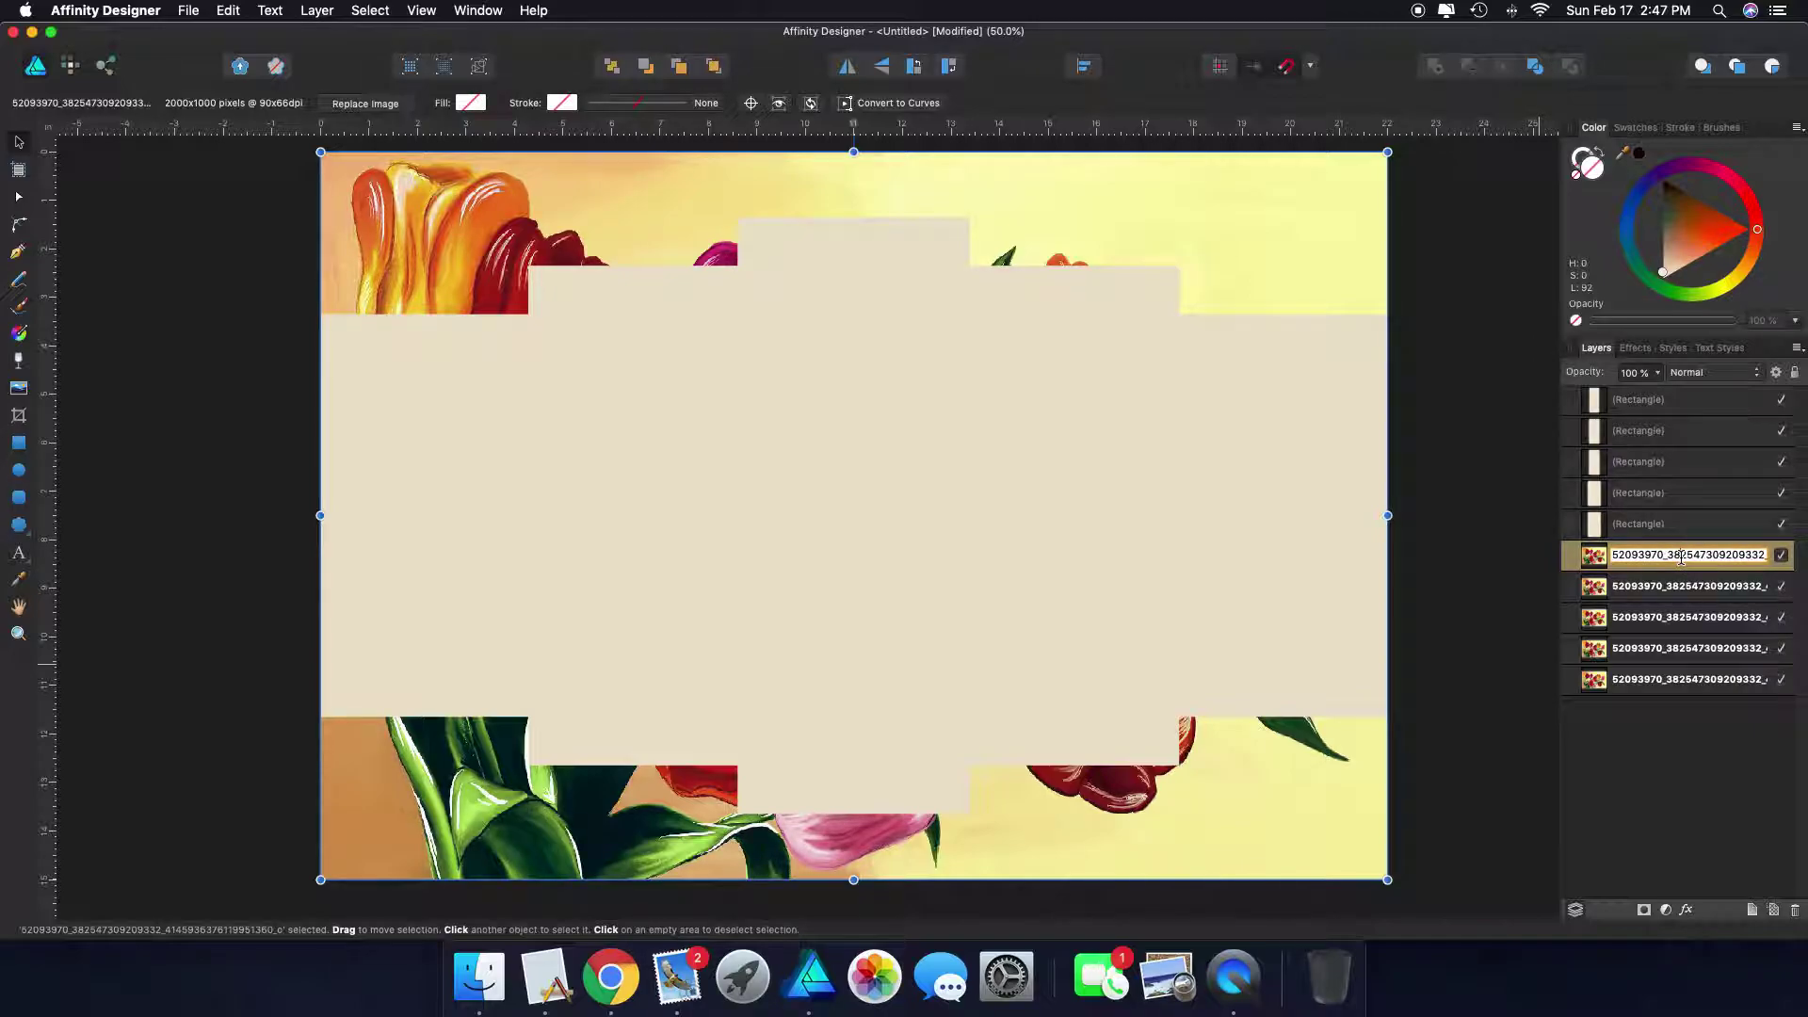
{"action": "left_click", "coordinate": [1627, 759]}
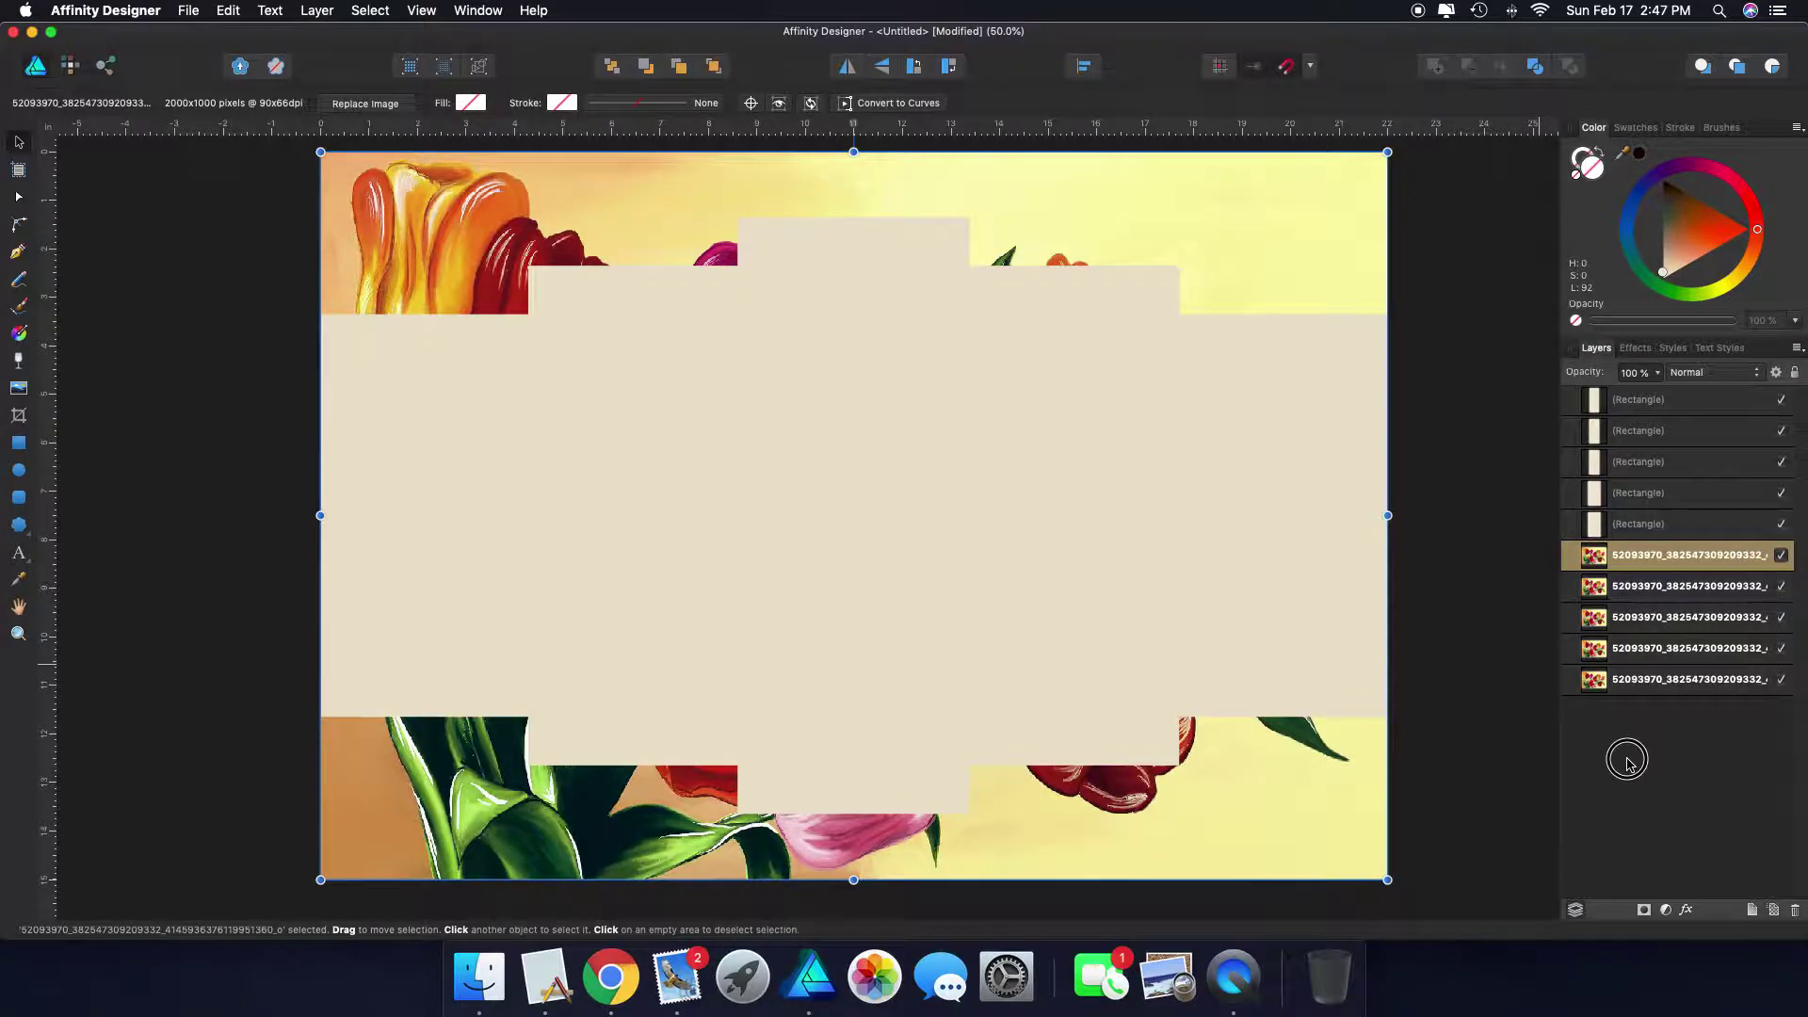
{"action": "left_click", "coordinate": [1661, 560]}
{"action": "double_click", "coordinate": [1662, 560]}
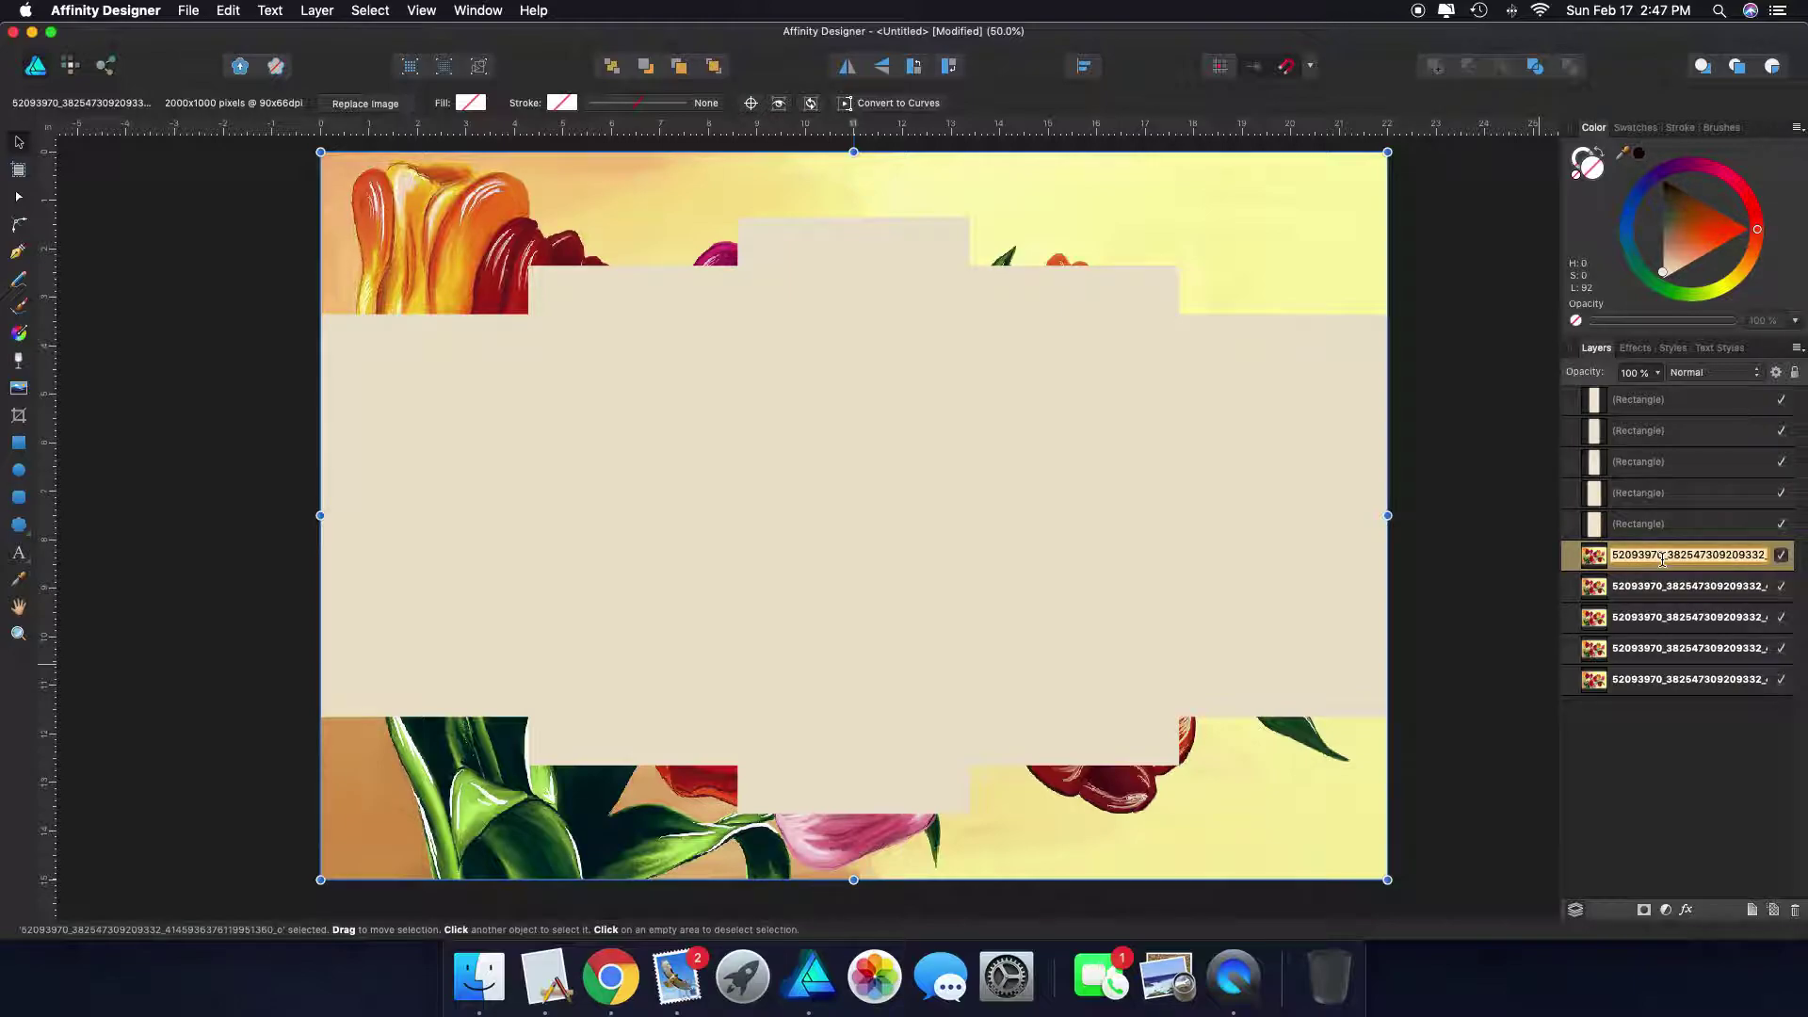
{"action": "type", "text": "a"}
Rename the second and third tulip image layers as b and c
{"action": "double_click", "coordinate": [1665, 589]}
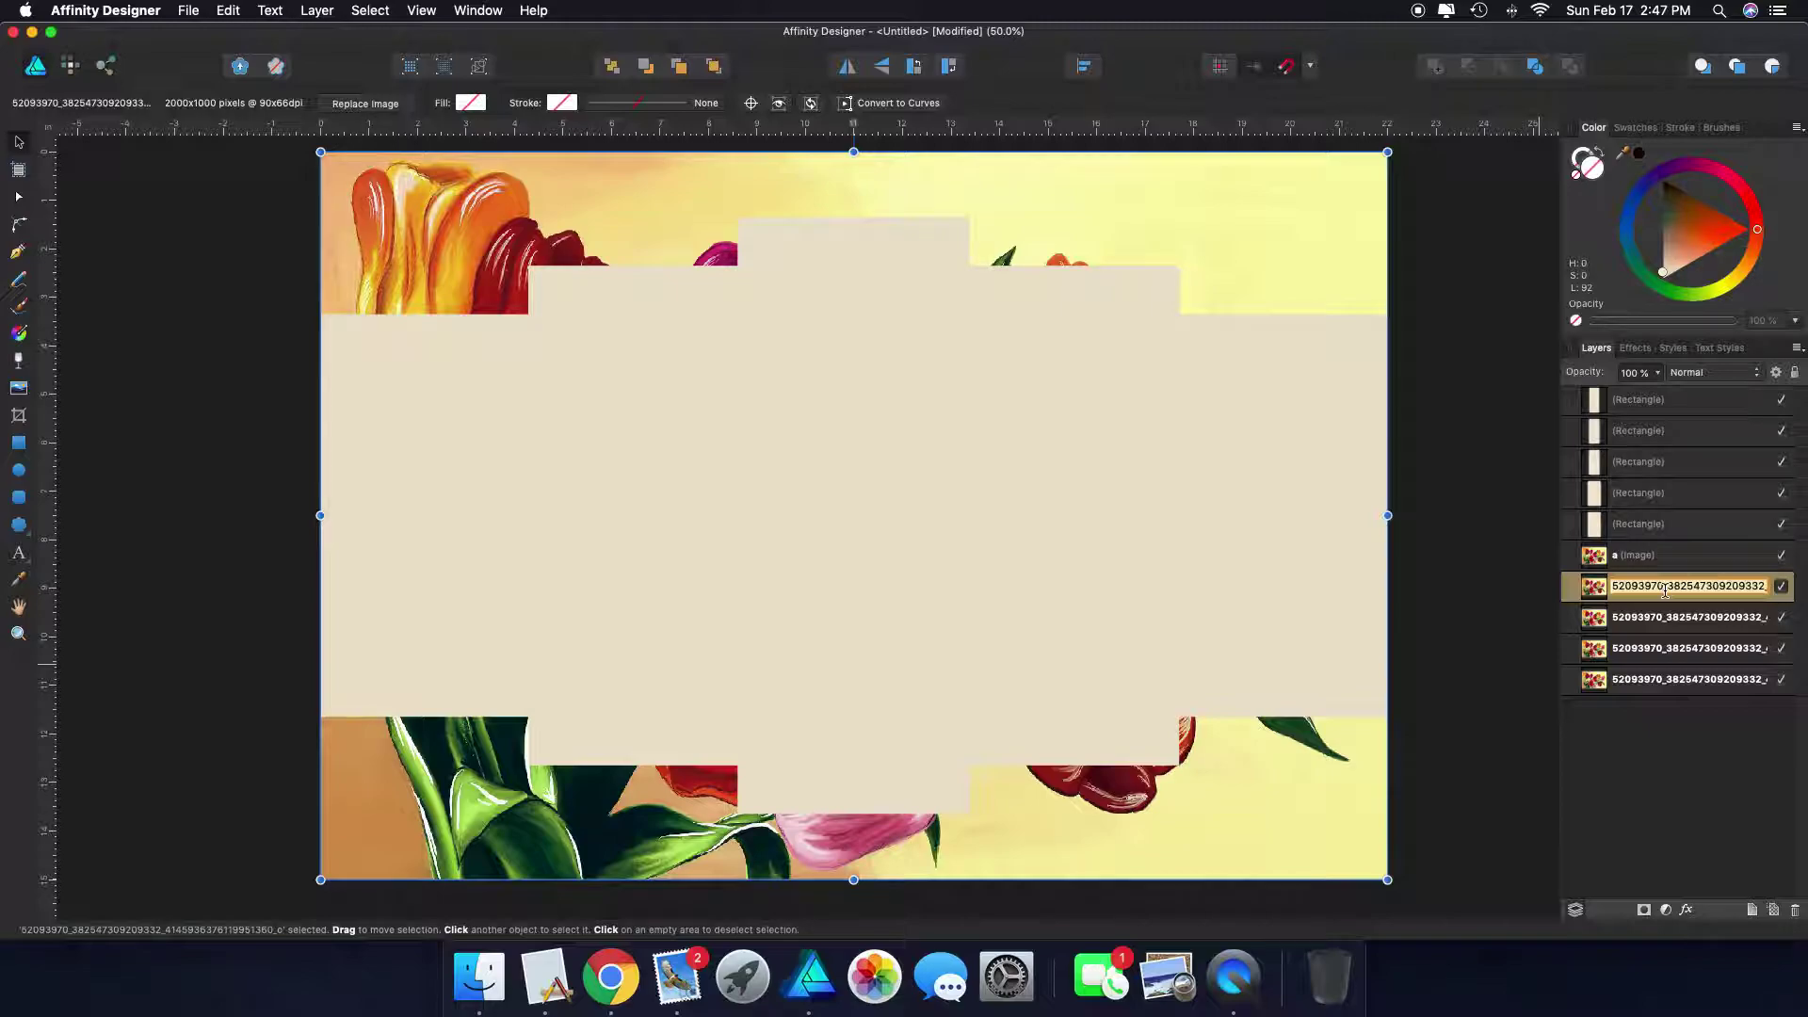
{"action": "type", "text": "b"}
{"action": "double_click", "coordinate": [1665, 619]}
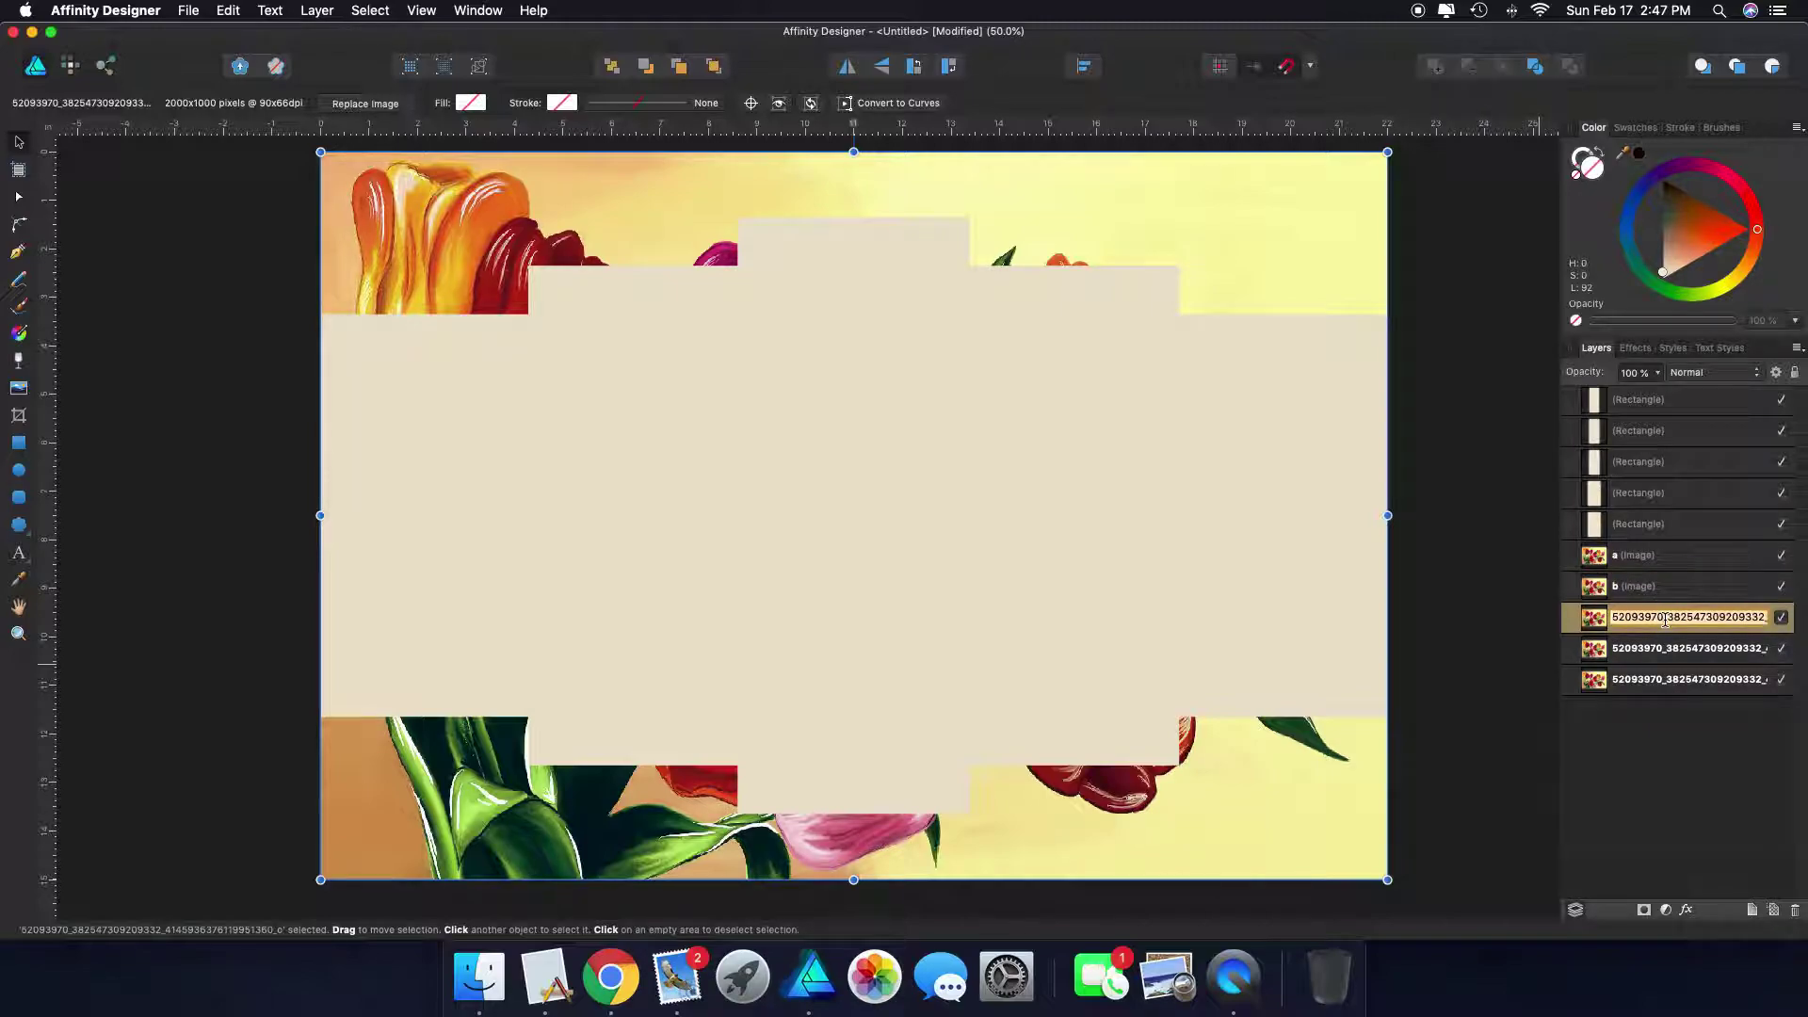
{"action": "type", "text": "c"}
Try to rename the fourth tulip image layer as d
{"action": "left_click", "coordinate": [1665, 650]}
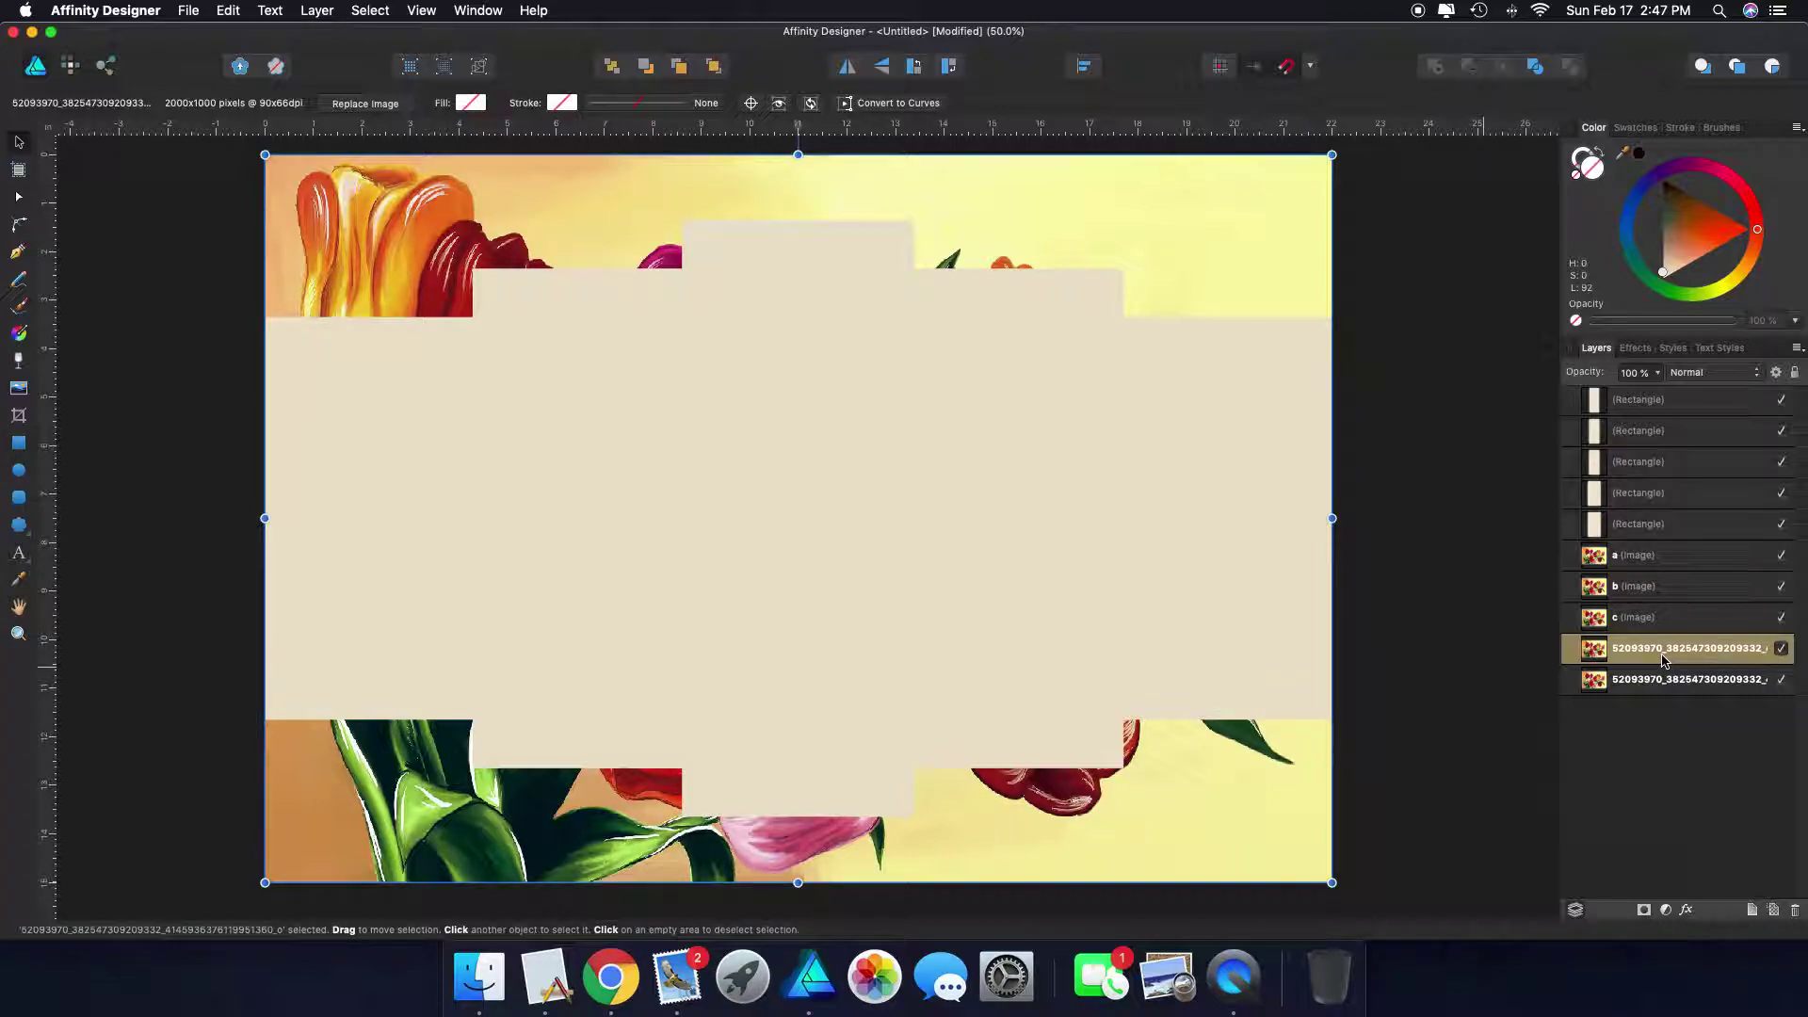
{"action": "double_click", "coordinate": [1661, 649]}
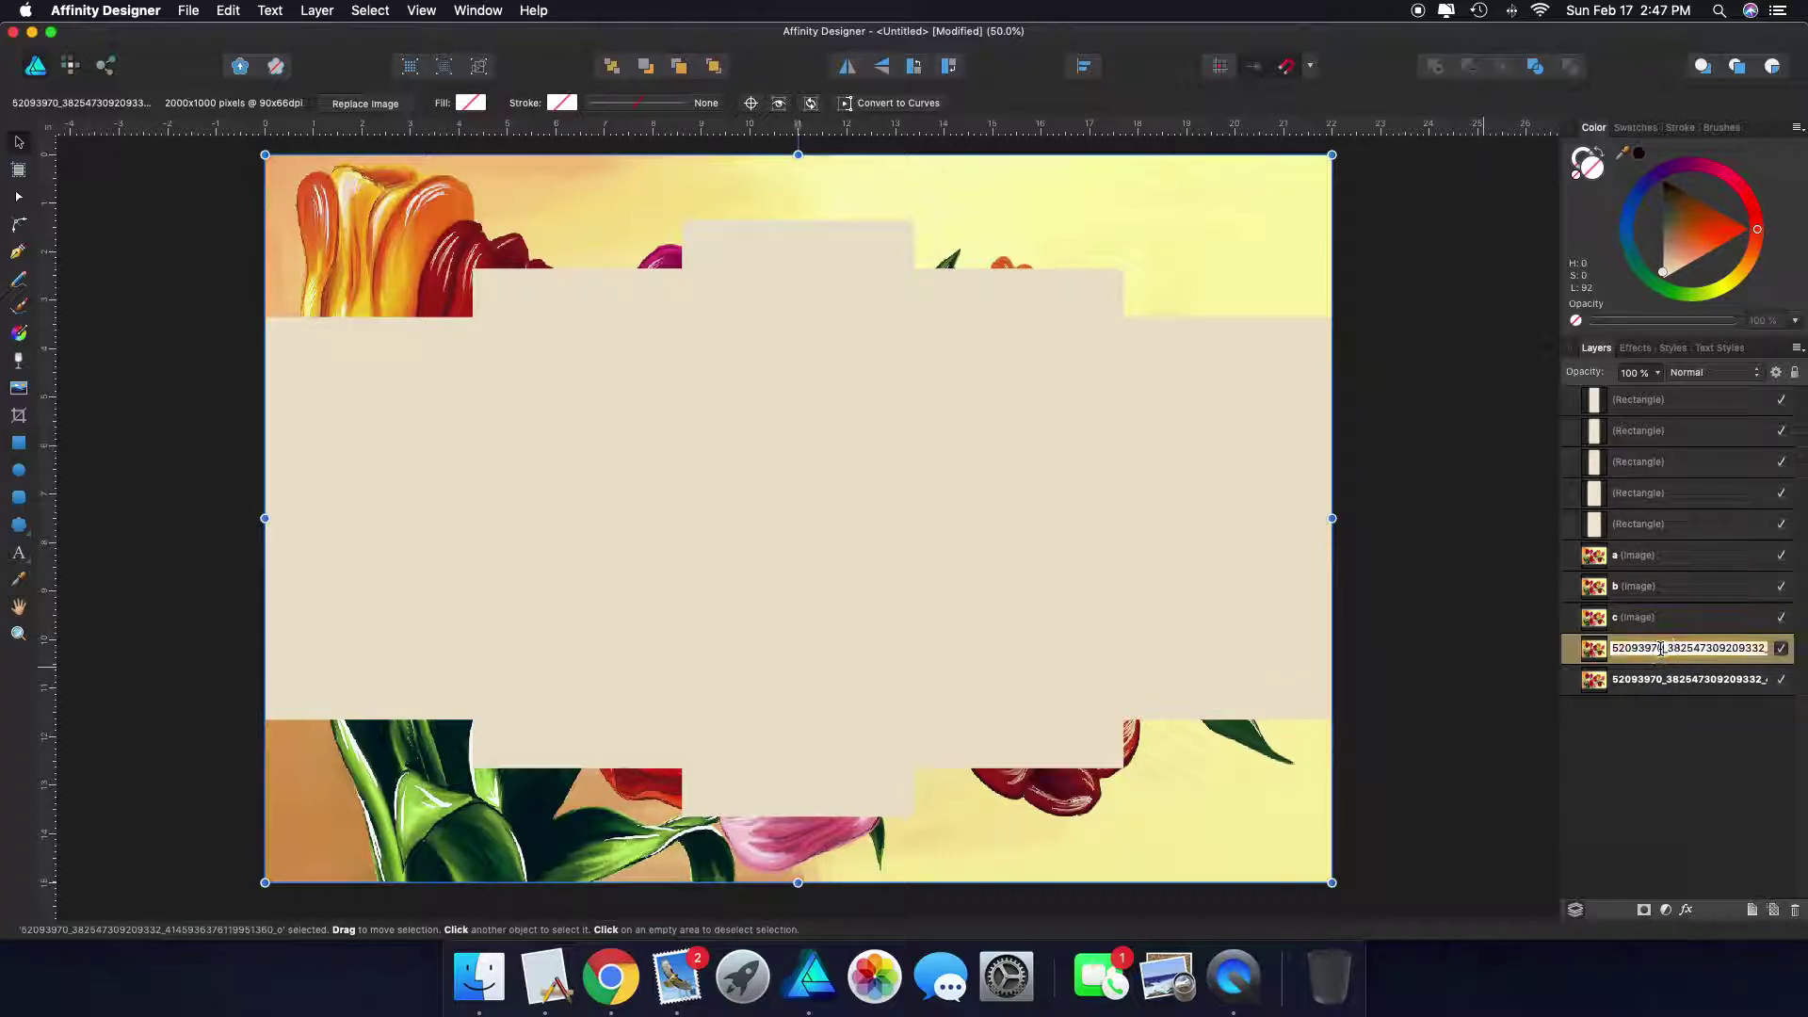
{"action": "type", "text": "d"}
{"action": "left_click", "coordinate": [1729, 650]}
{"action": "left_click_drag", "start_coordinate": [1729, 649], "coordinate": [1776, 653]}
{"action": "left_click", "coordinate": [1711, 719]}
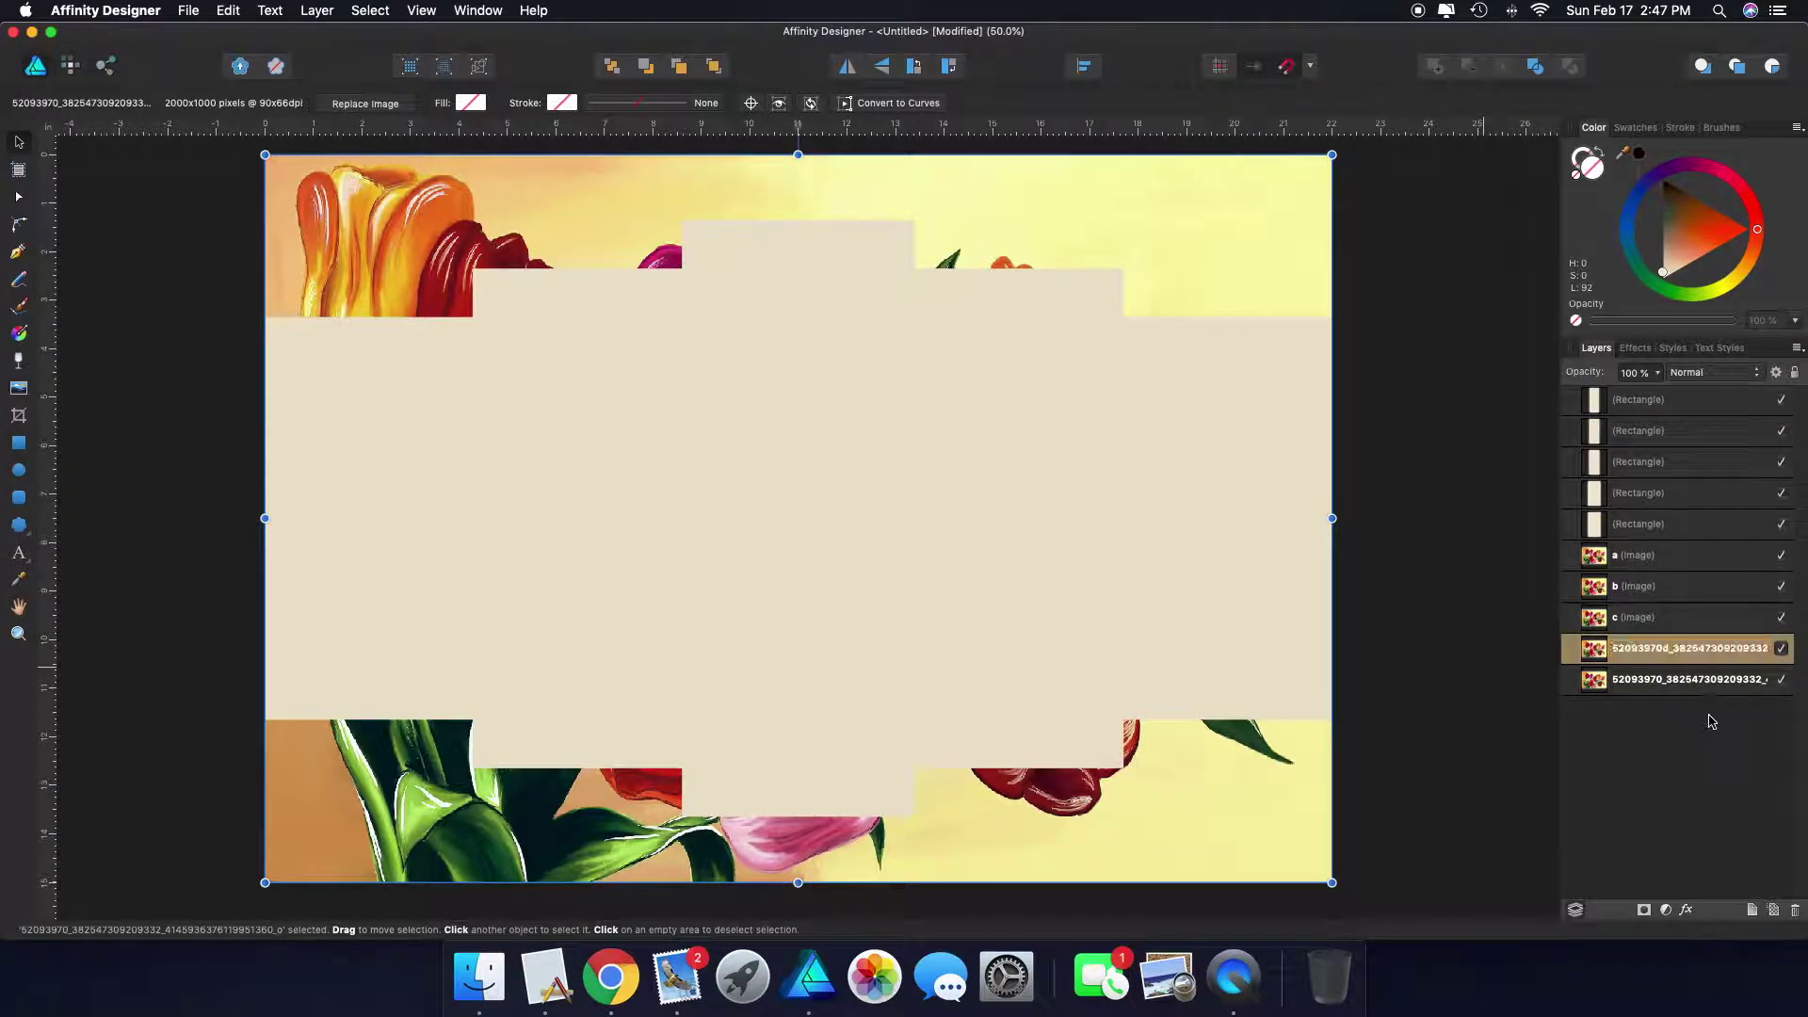
Replace the fourth image layer's whole name with d and rename the lowest image layer as e
{"action": "left_click", "coordinate": [1647, 654]}
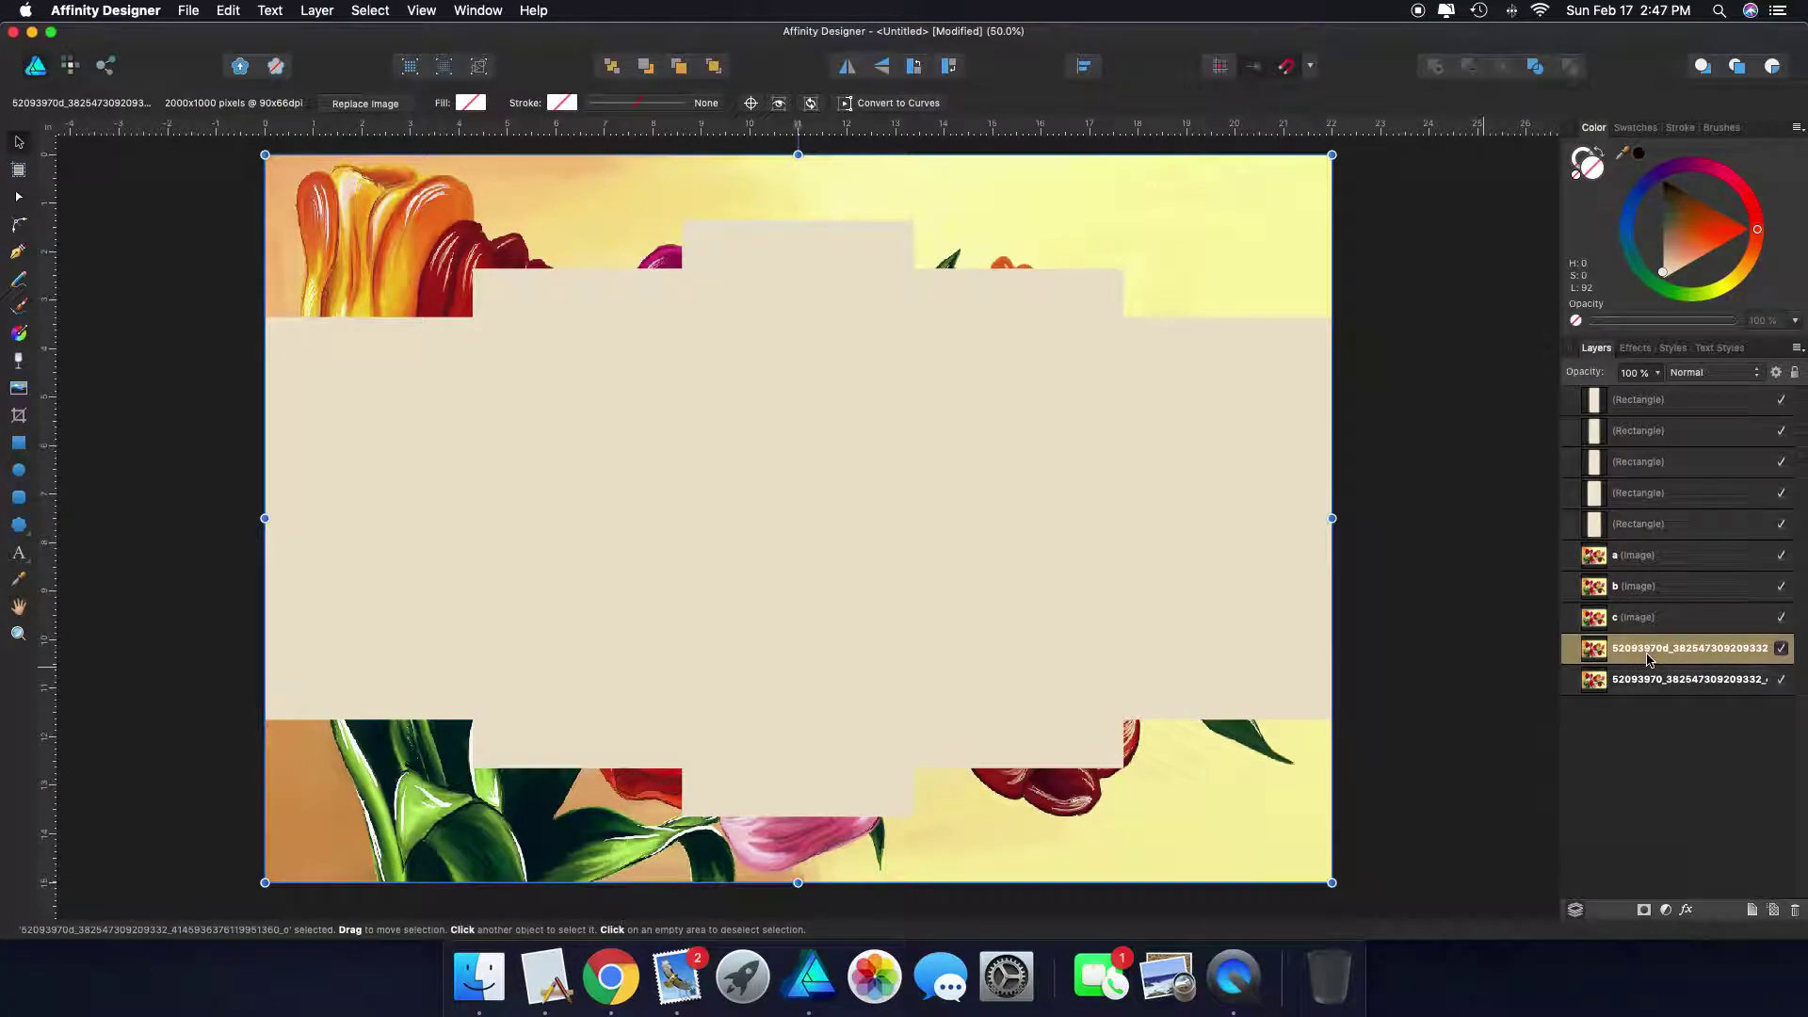
{"action": "double_click", "coordinate": [1647, 654]}
{"action": "type", "text": "d"}
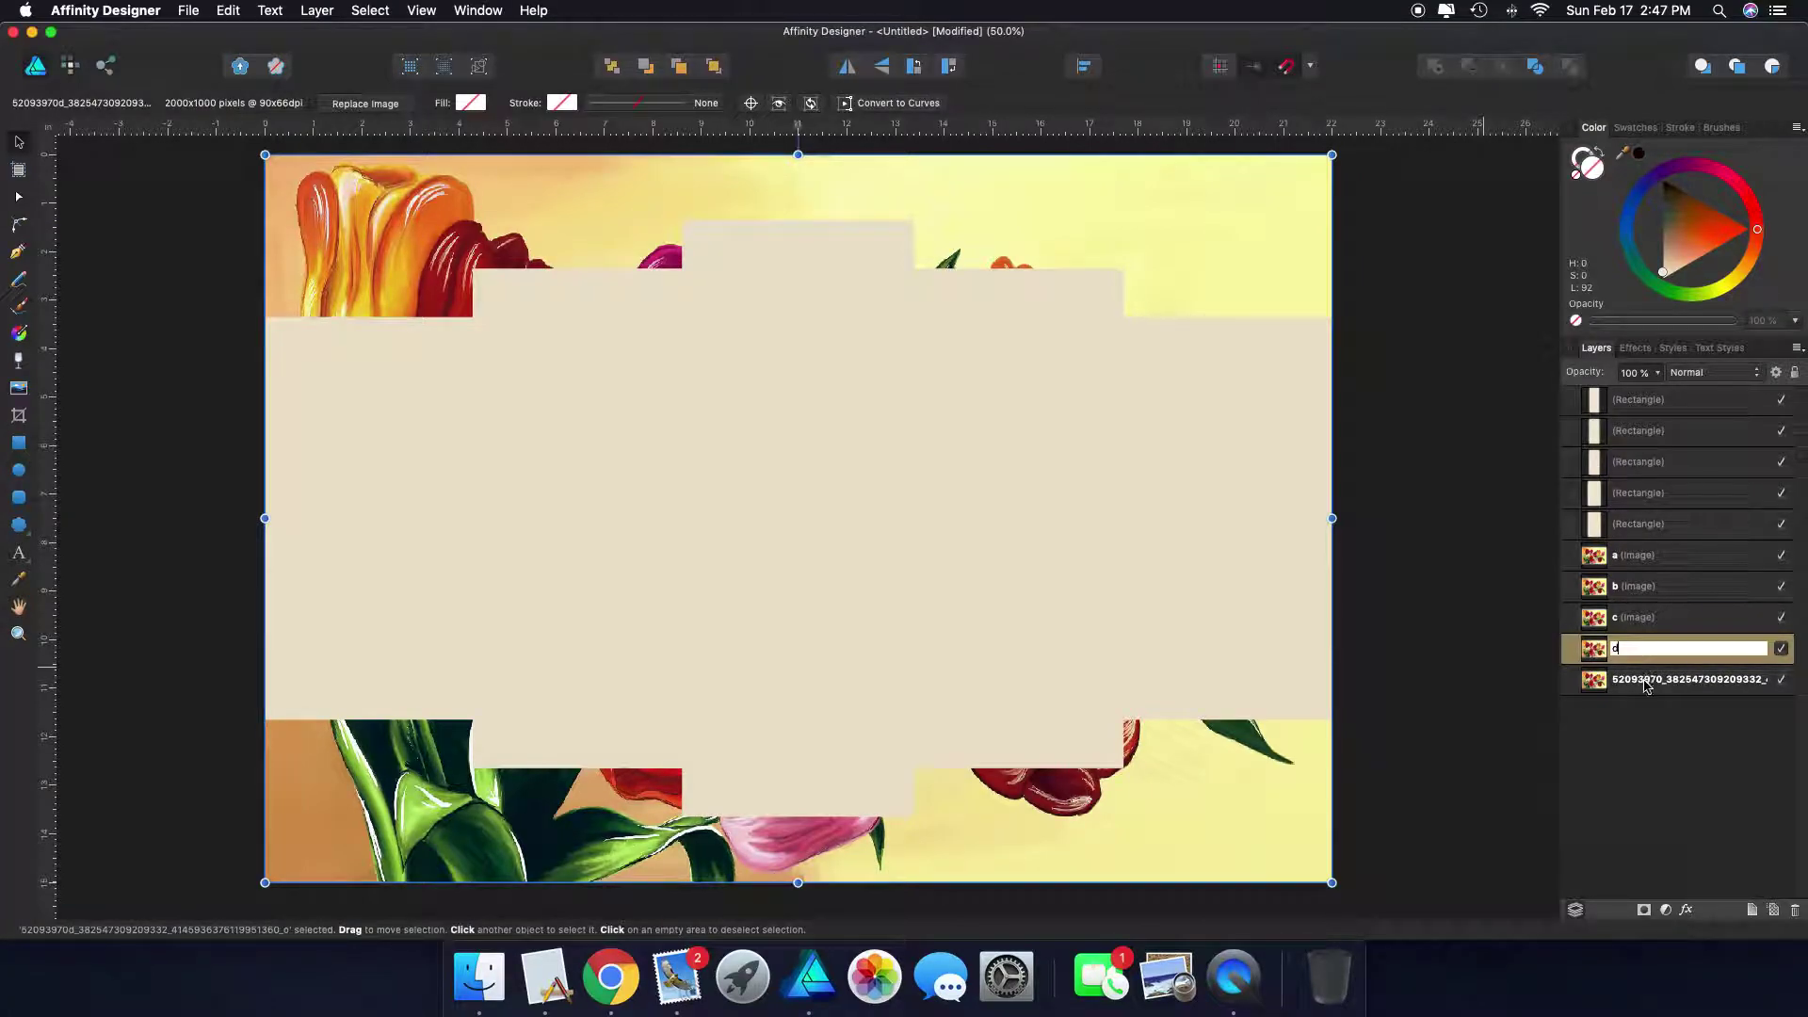
{"action": "double_click", "coordinate": [1644, 680]}
{"action": "type", "text": "e"}
{"action": "left_click", "coordinate": [1645, 736]}
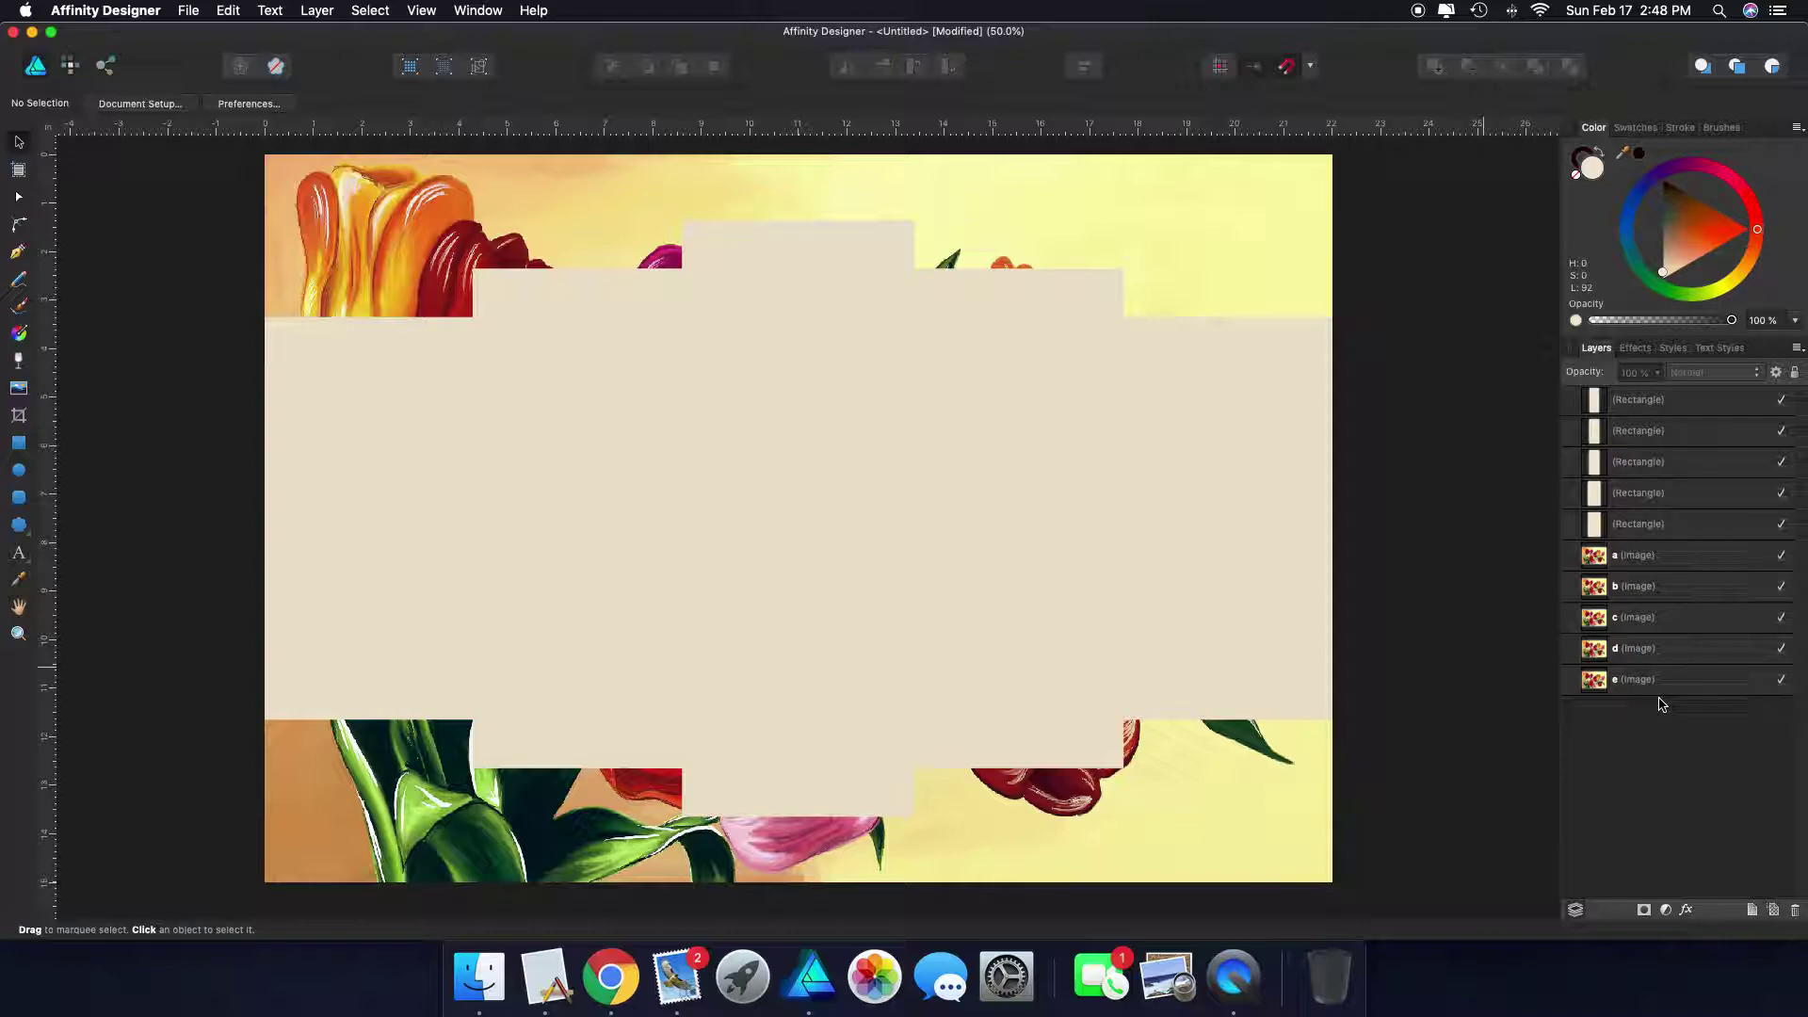
Clip image layers a to e inside the five rectangles, one image per rectangle, in stacking order from the uppermost
{"action": "left_click", "coordinate": [1673, 562]}
{"action": "left_click_drag", "start_coordinate": [1672, 562], "coordinate": [1673, 405]}
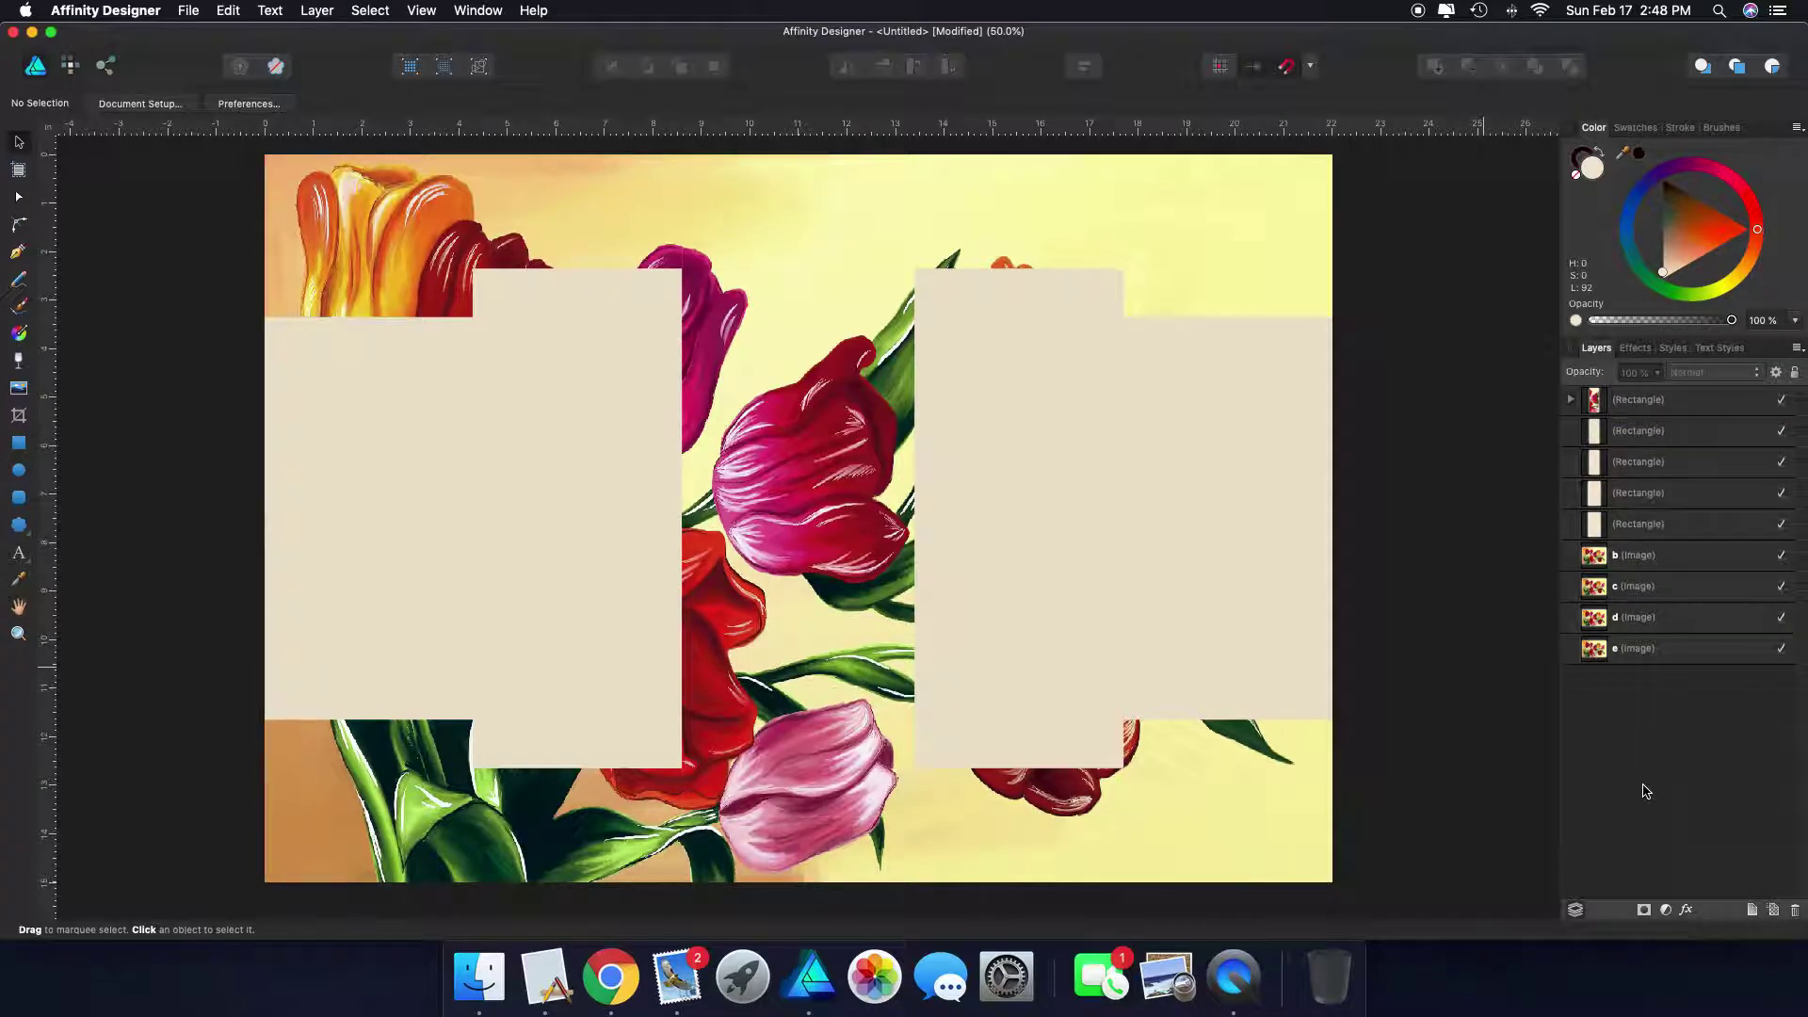
{"action": "left_click_drag", "start_coordinate": [1637, 558], "coordinate": [1630, 435]}
{"action": "left_click_drag", "start_coordinate": [1632, 562], "coordinate": [1619, 463]}
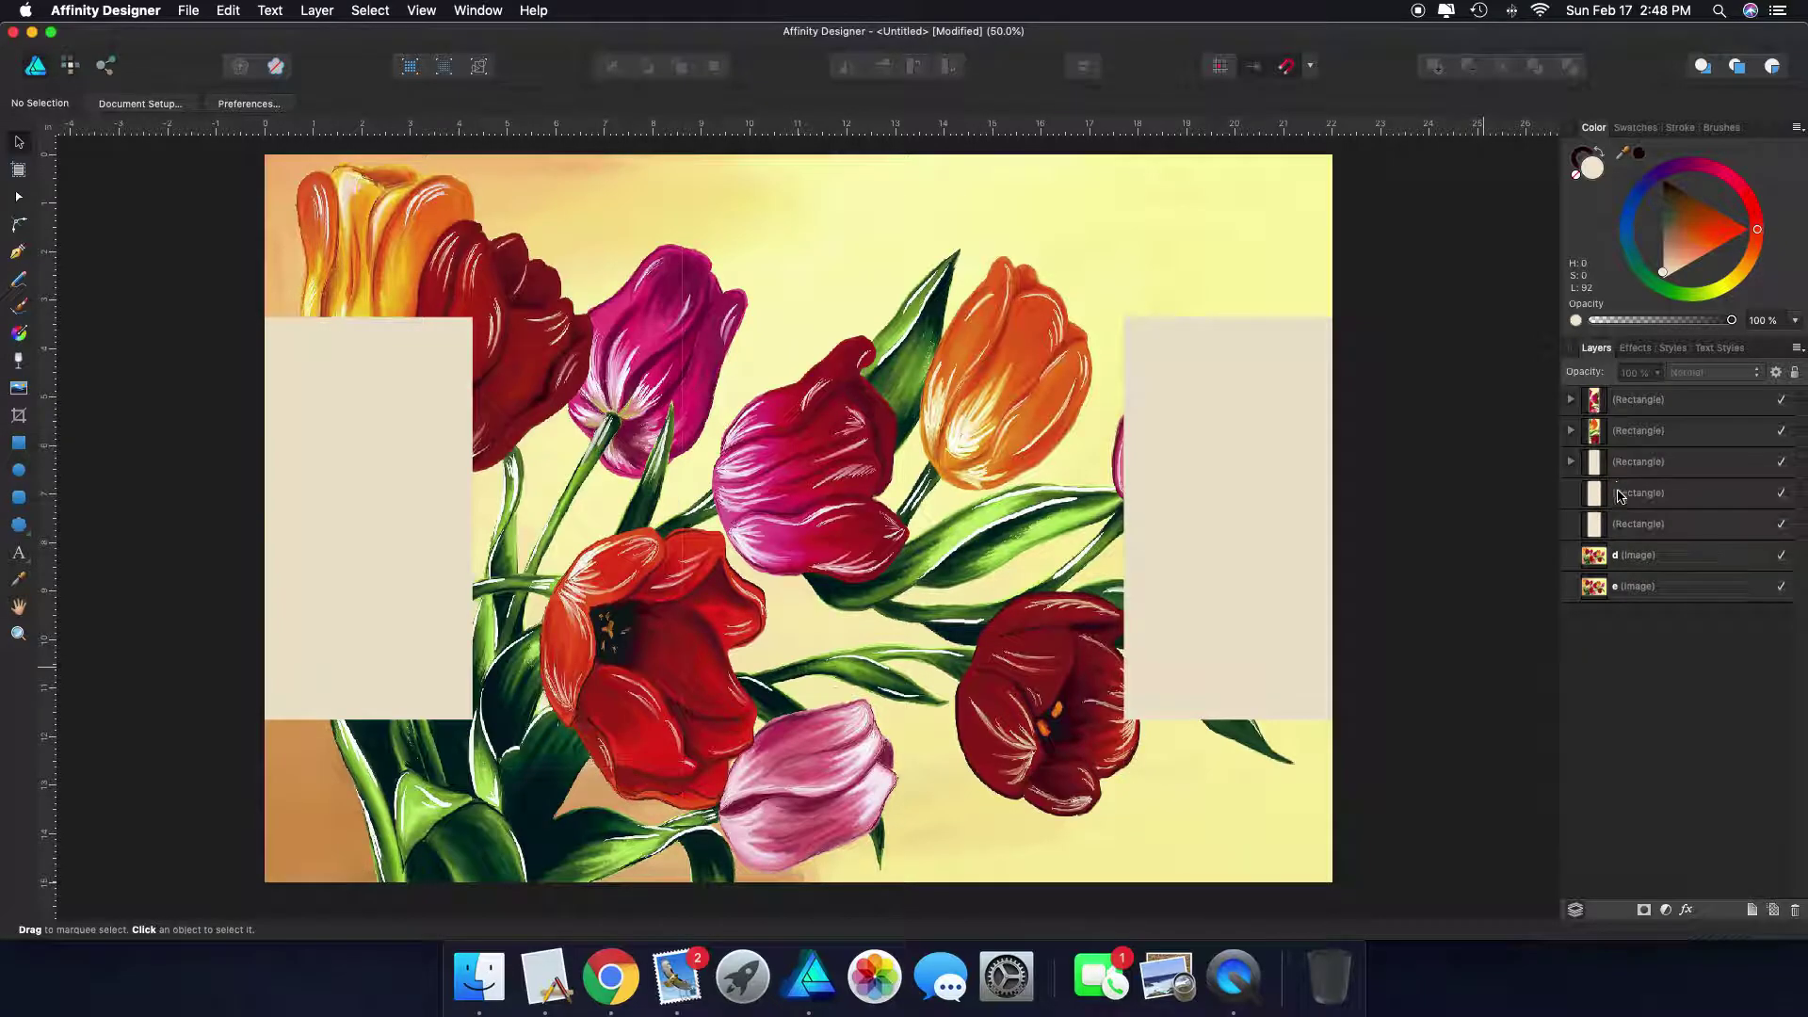
{"action": "left_click_drag", "start_coordinate": [1631, 558], "coordinate": [1619, 497]}
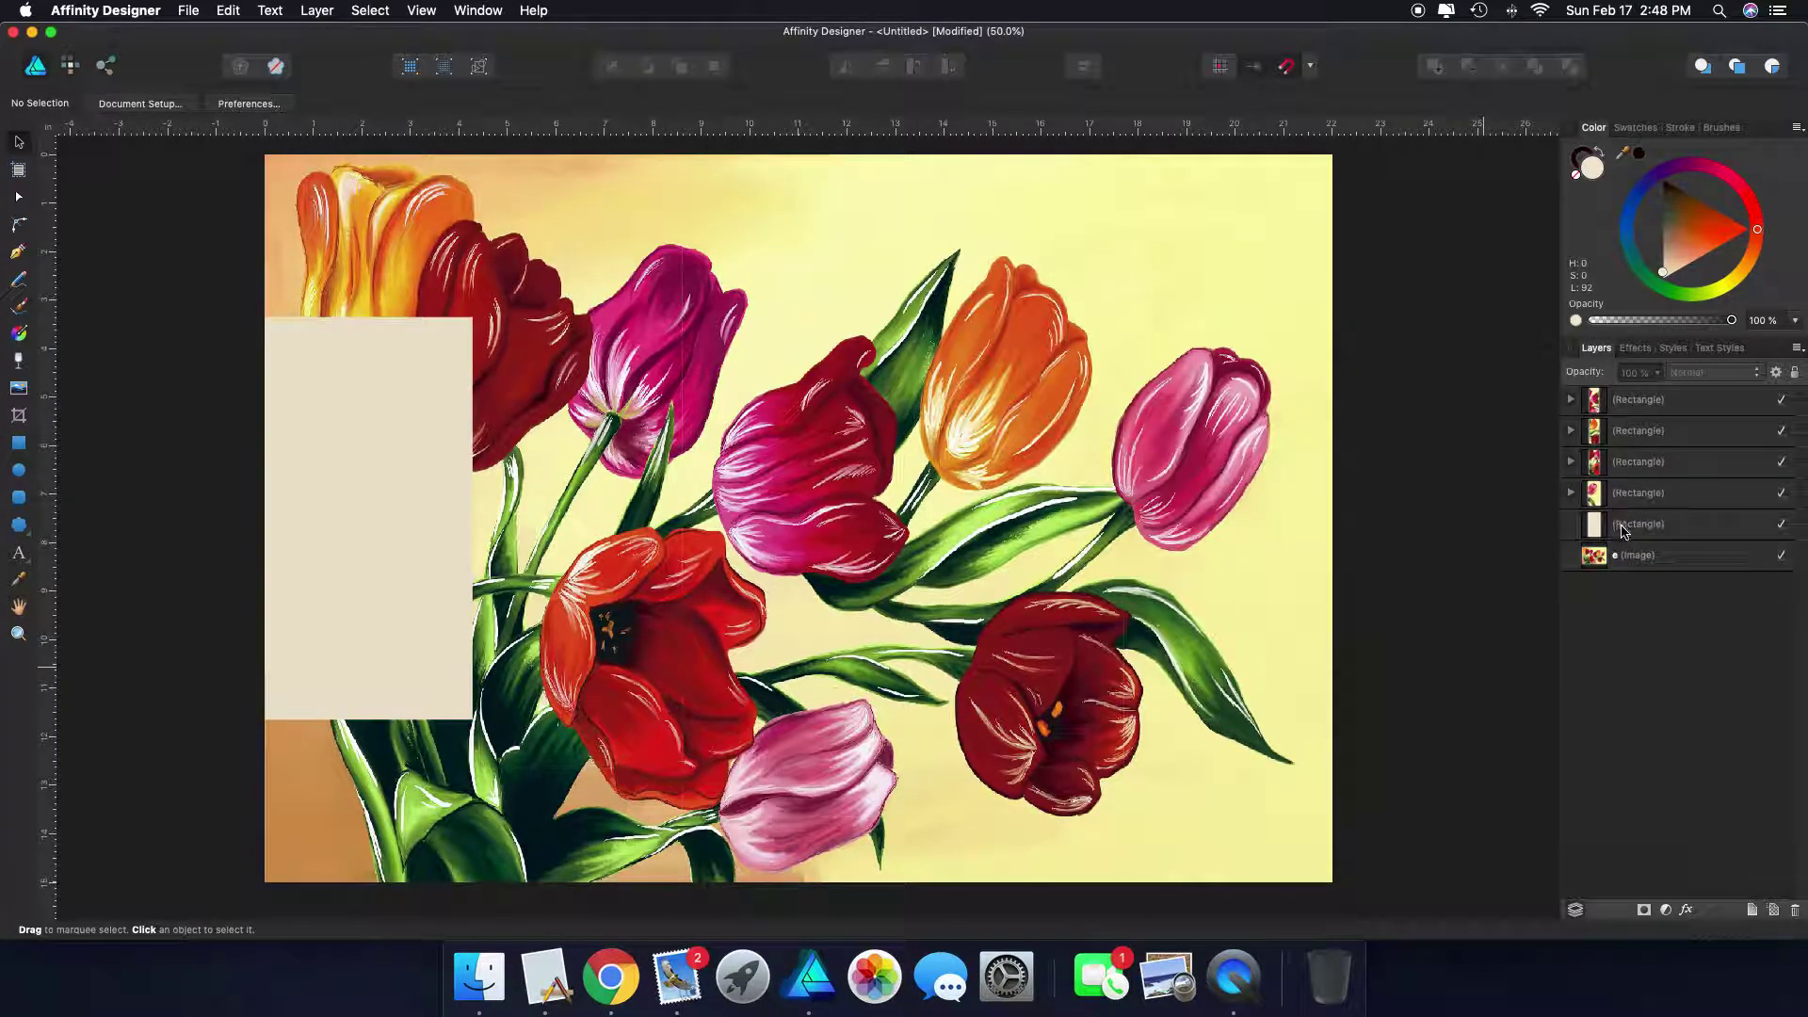
{"action": "left_click_drag", "start_coordinate": [1627, 562], "coordinate": [1613, 536]}
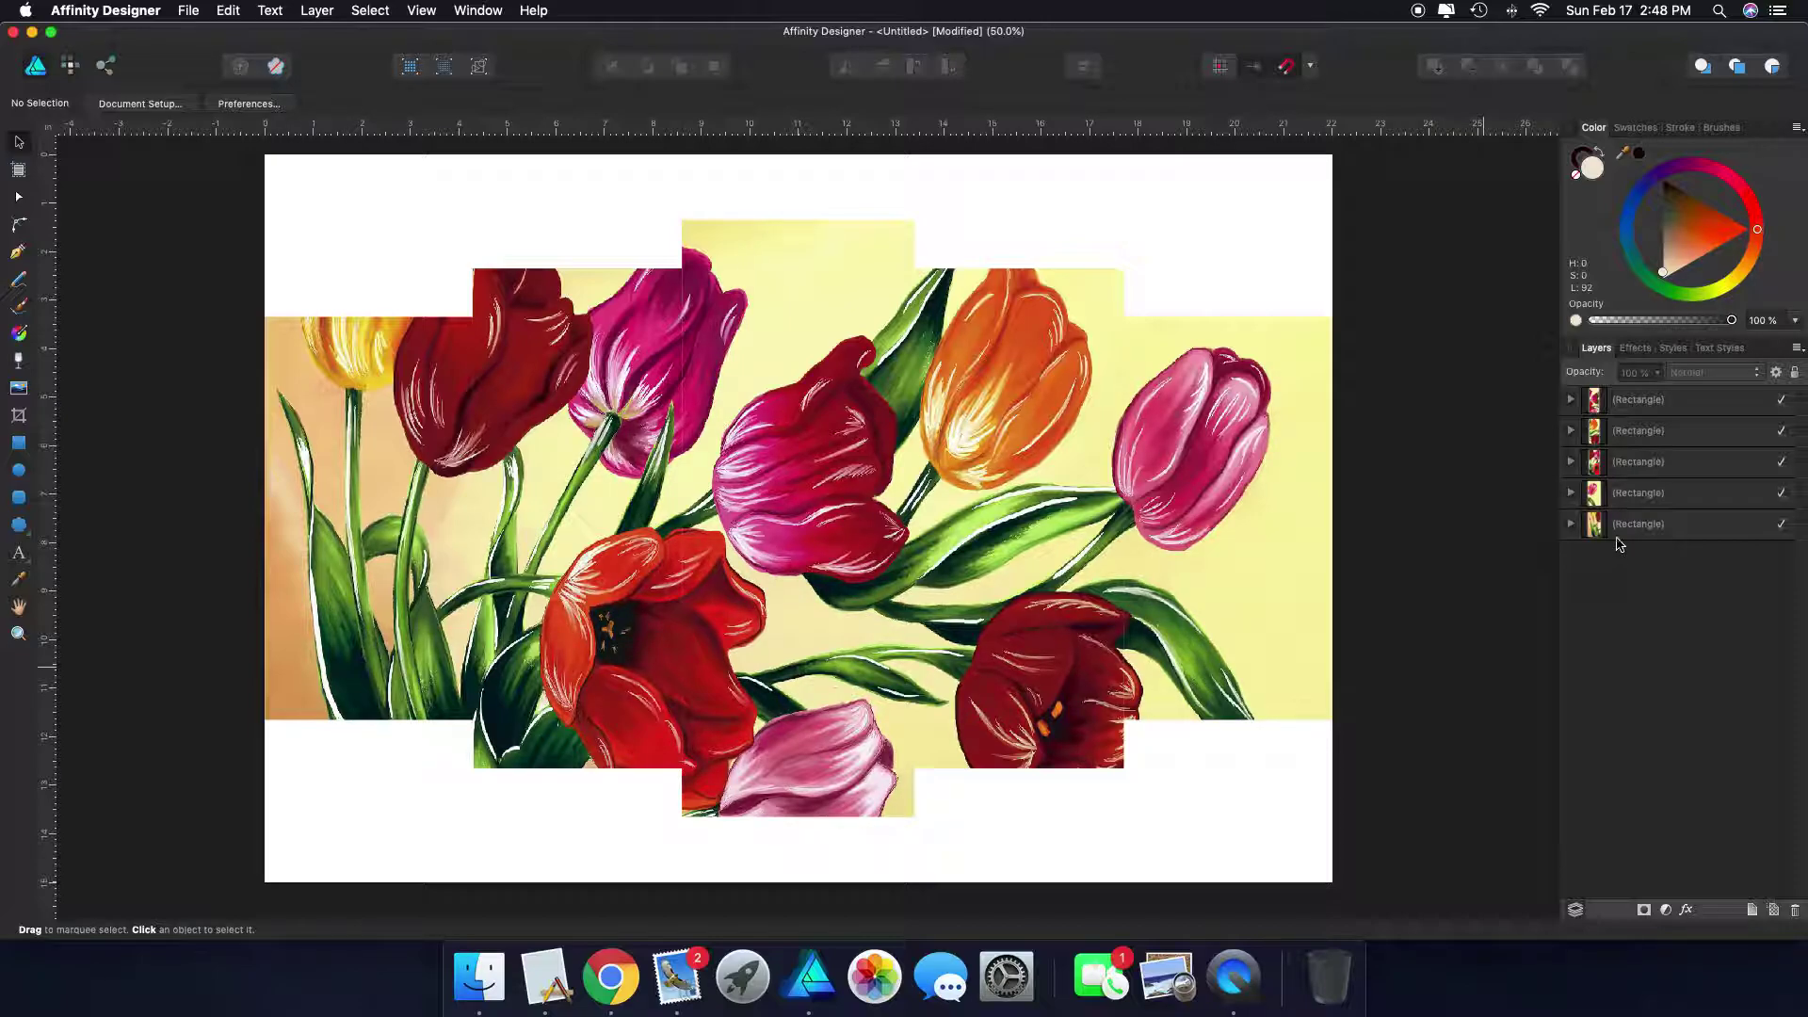
Rename the uppermost rectangle layer as a and the second rectangle layer as b
{"action": "left_click", "coordinate": [1687, 408]}
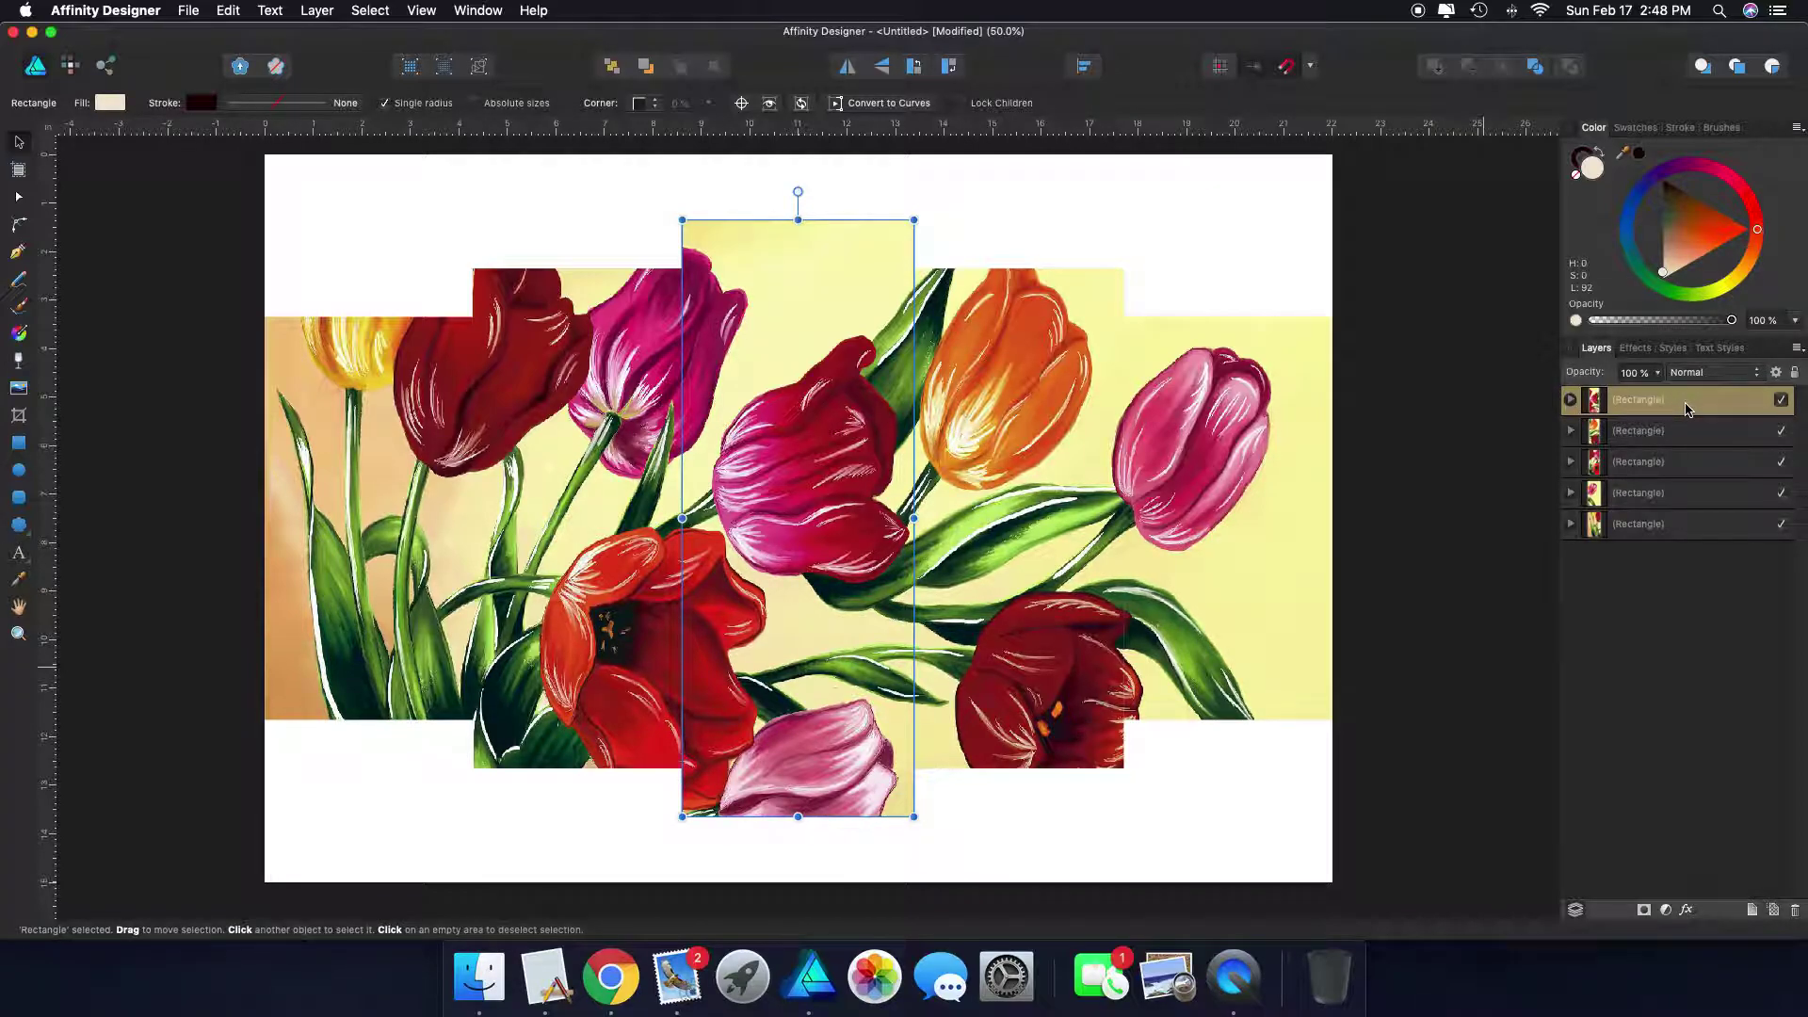
{"action": "double_click", "coordinate": [1685, 401]}
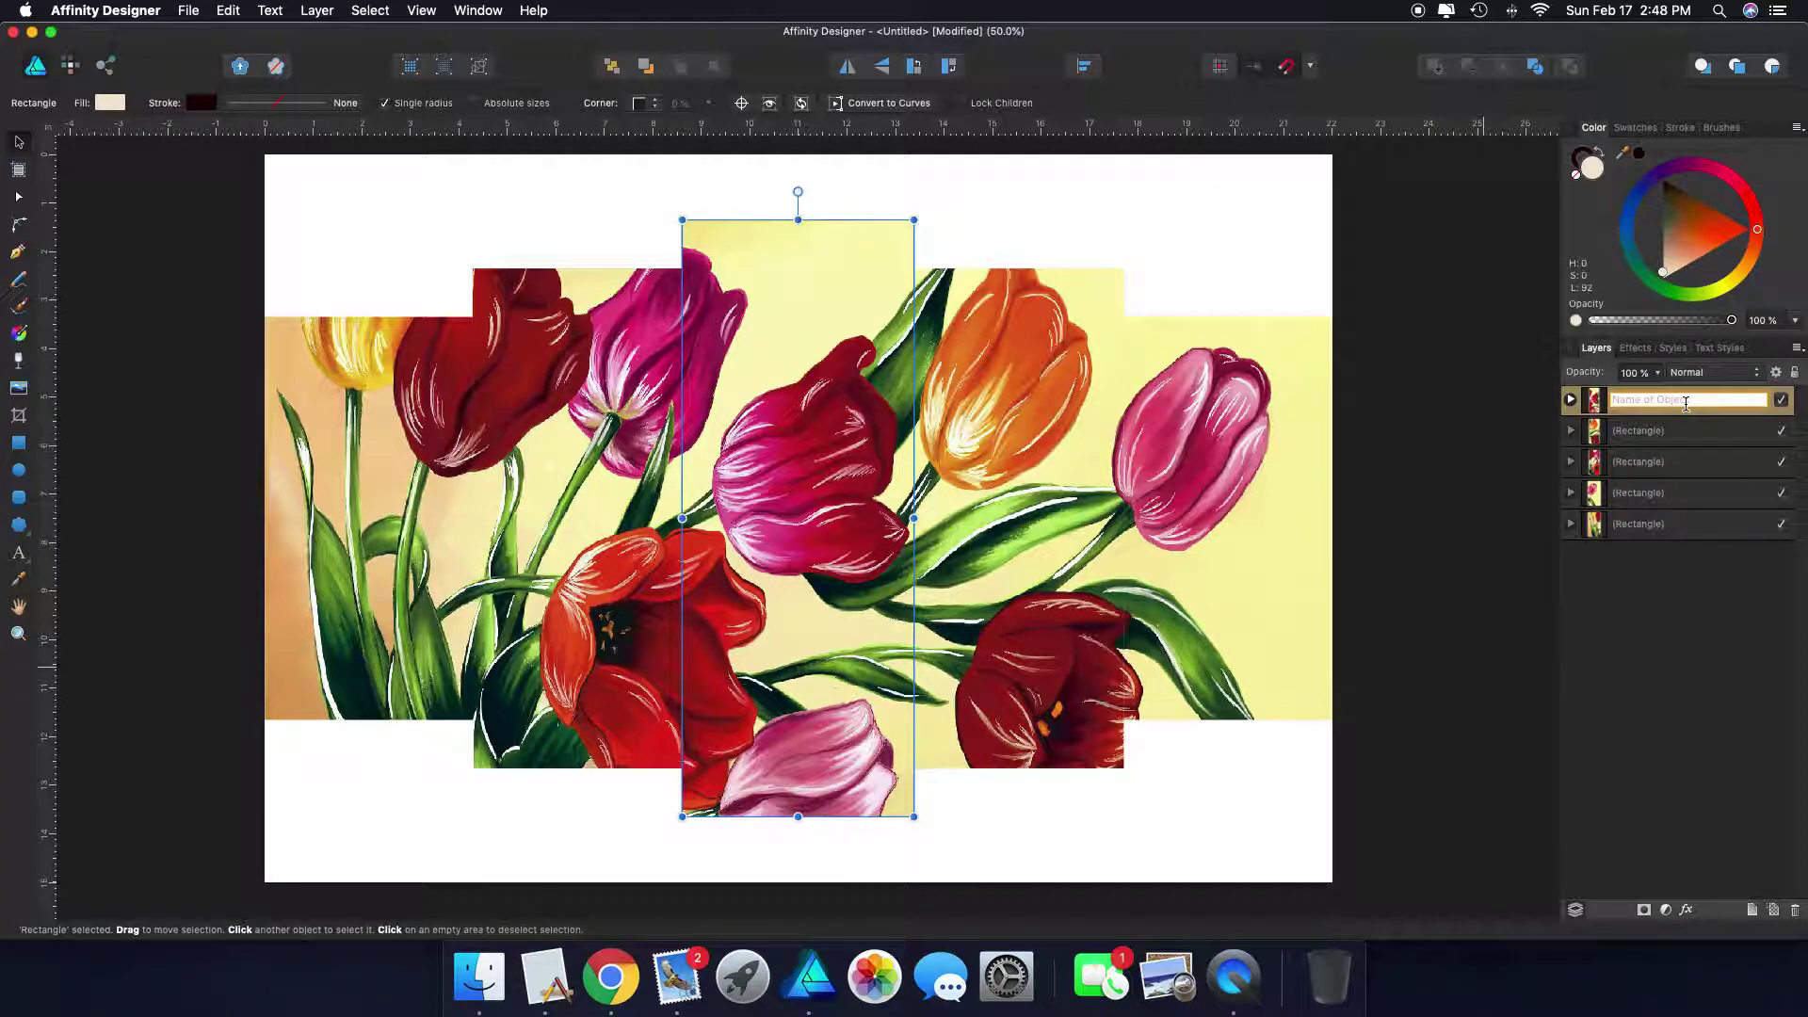
{"action": "type", "text": "a"}
{"action": "left_click", "coordinate": [1668, 435]}
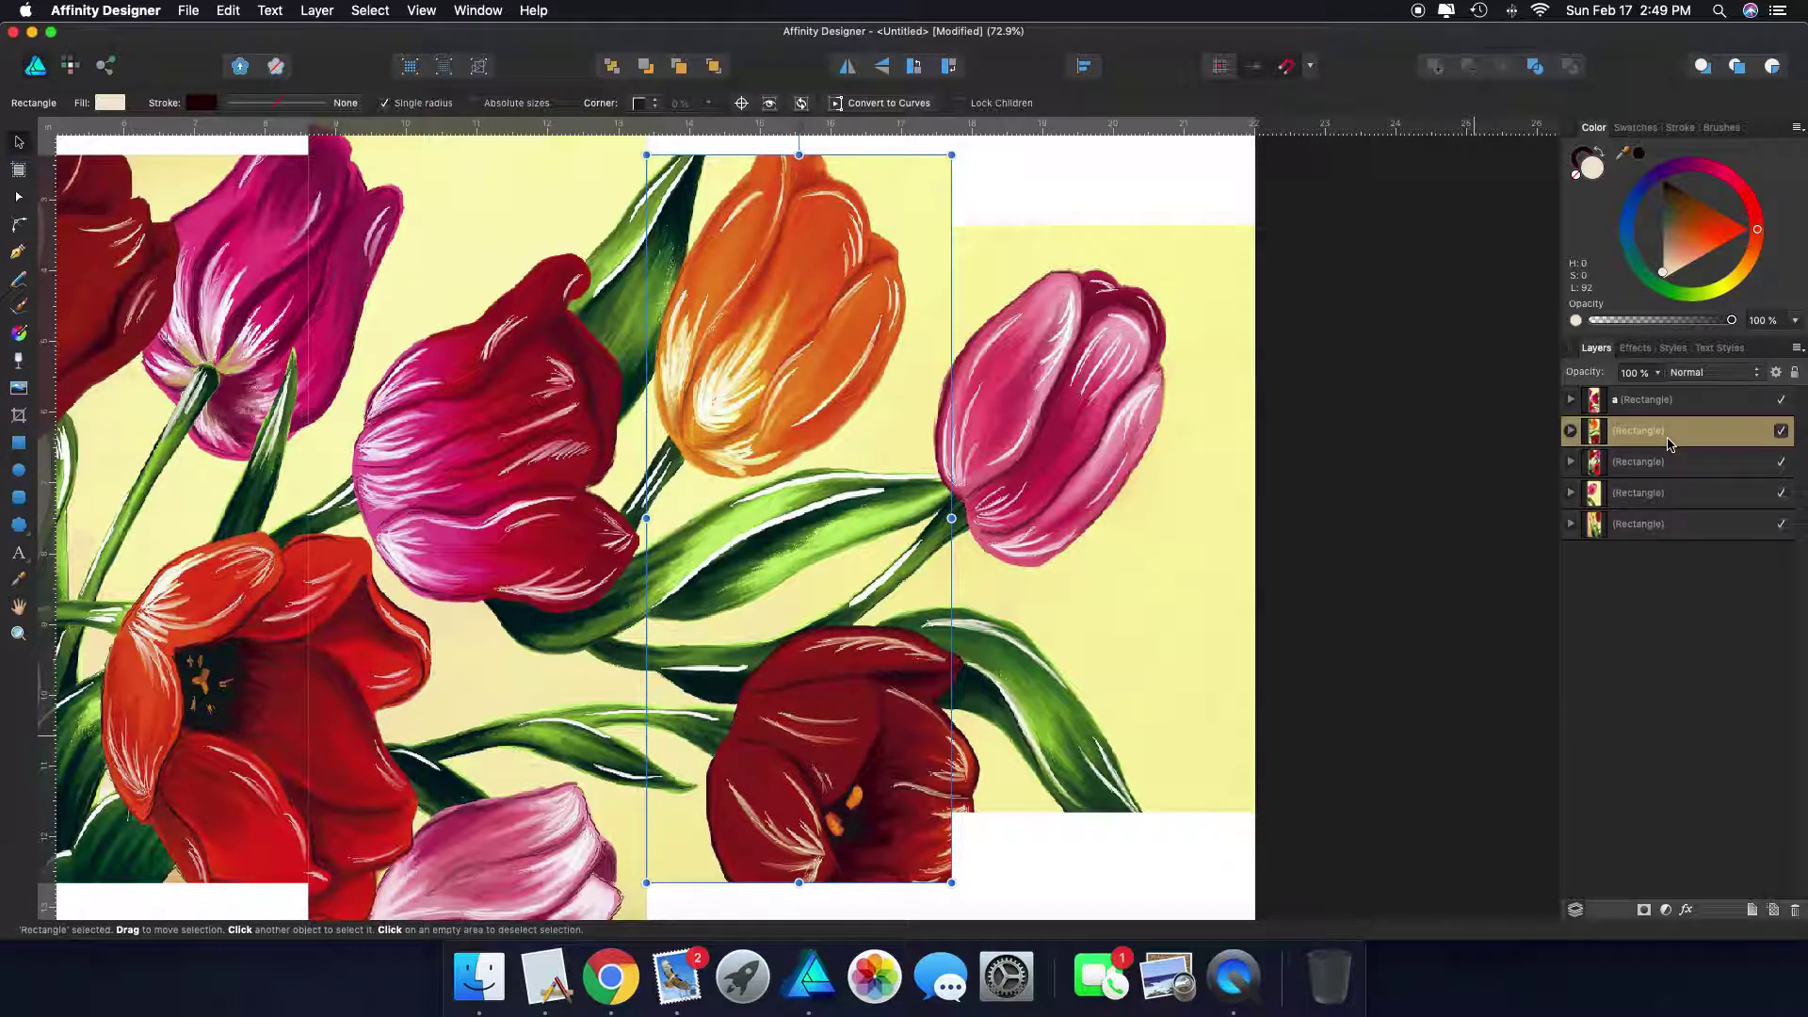
{"action": "key", "text": "b"}
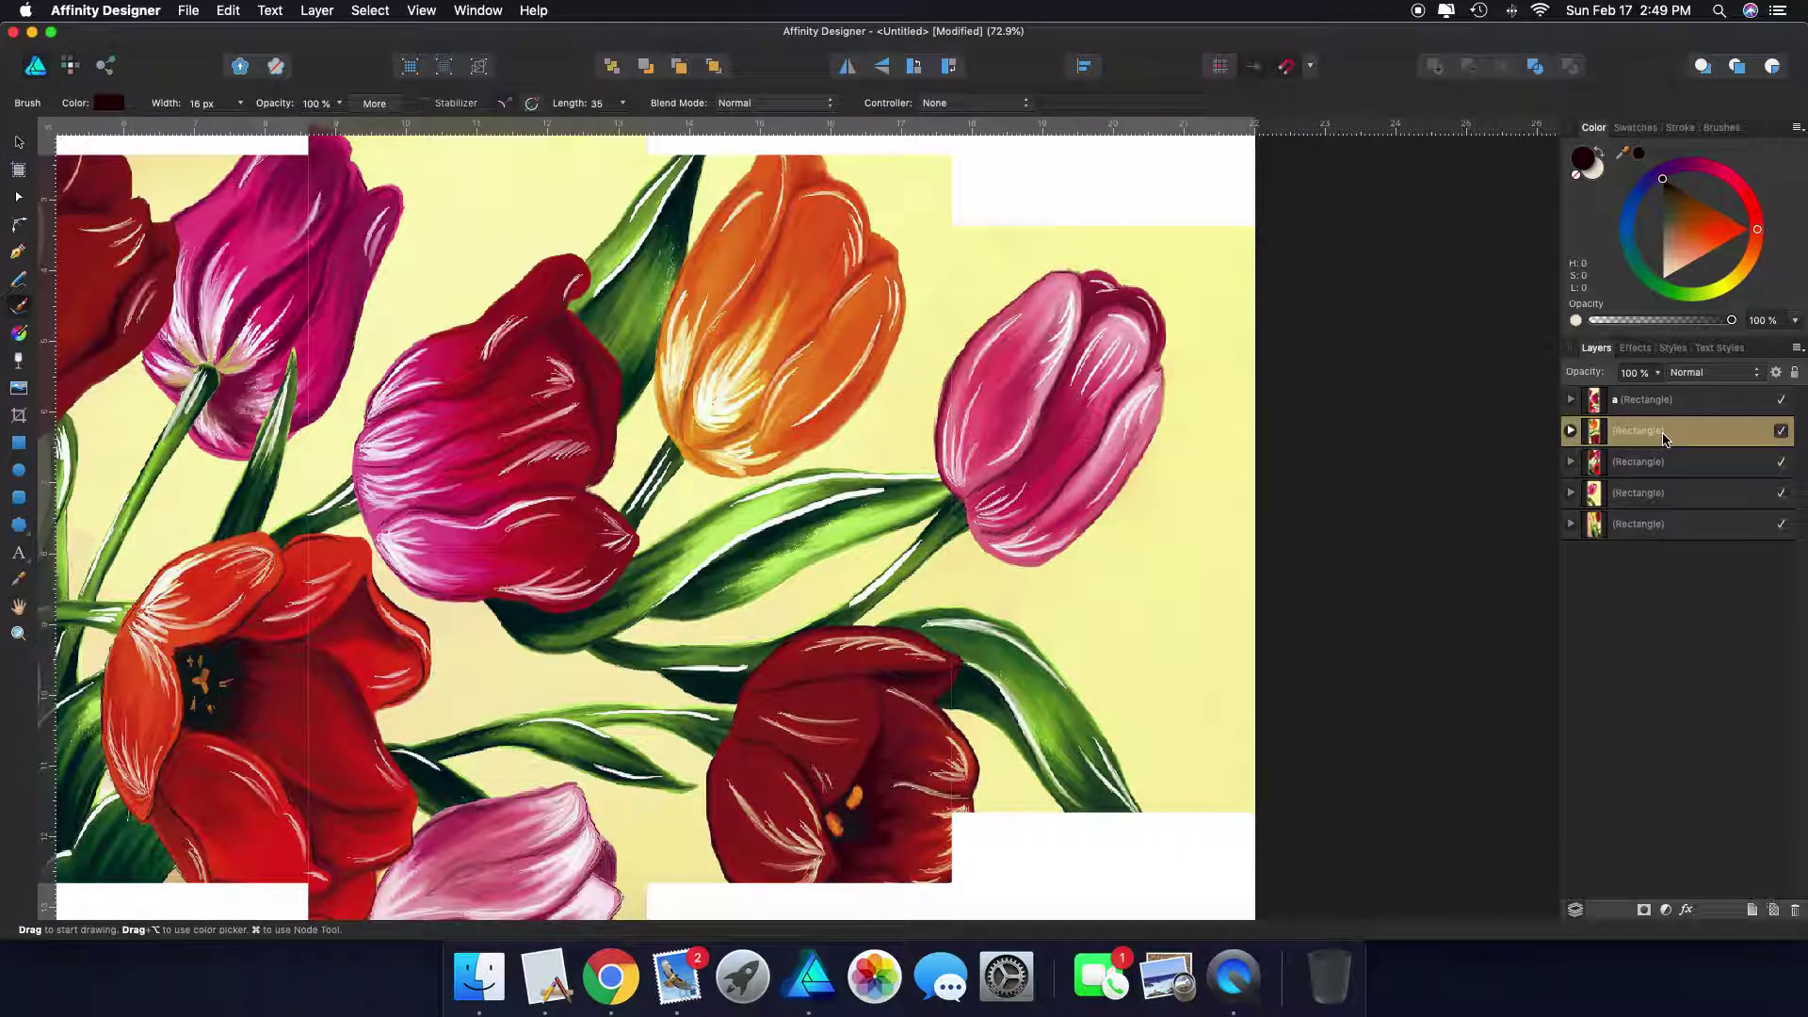
{"action": "double_click", "coordinate": [1664, 433]}
{"action": "type", "text": "b"}
Rename the remaining three rectangle layers as c, d and e in stacking order
{"action": "left_click", "coordinate": [1660, 466]}
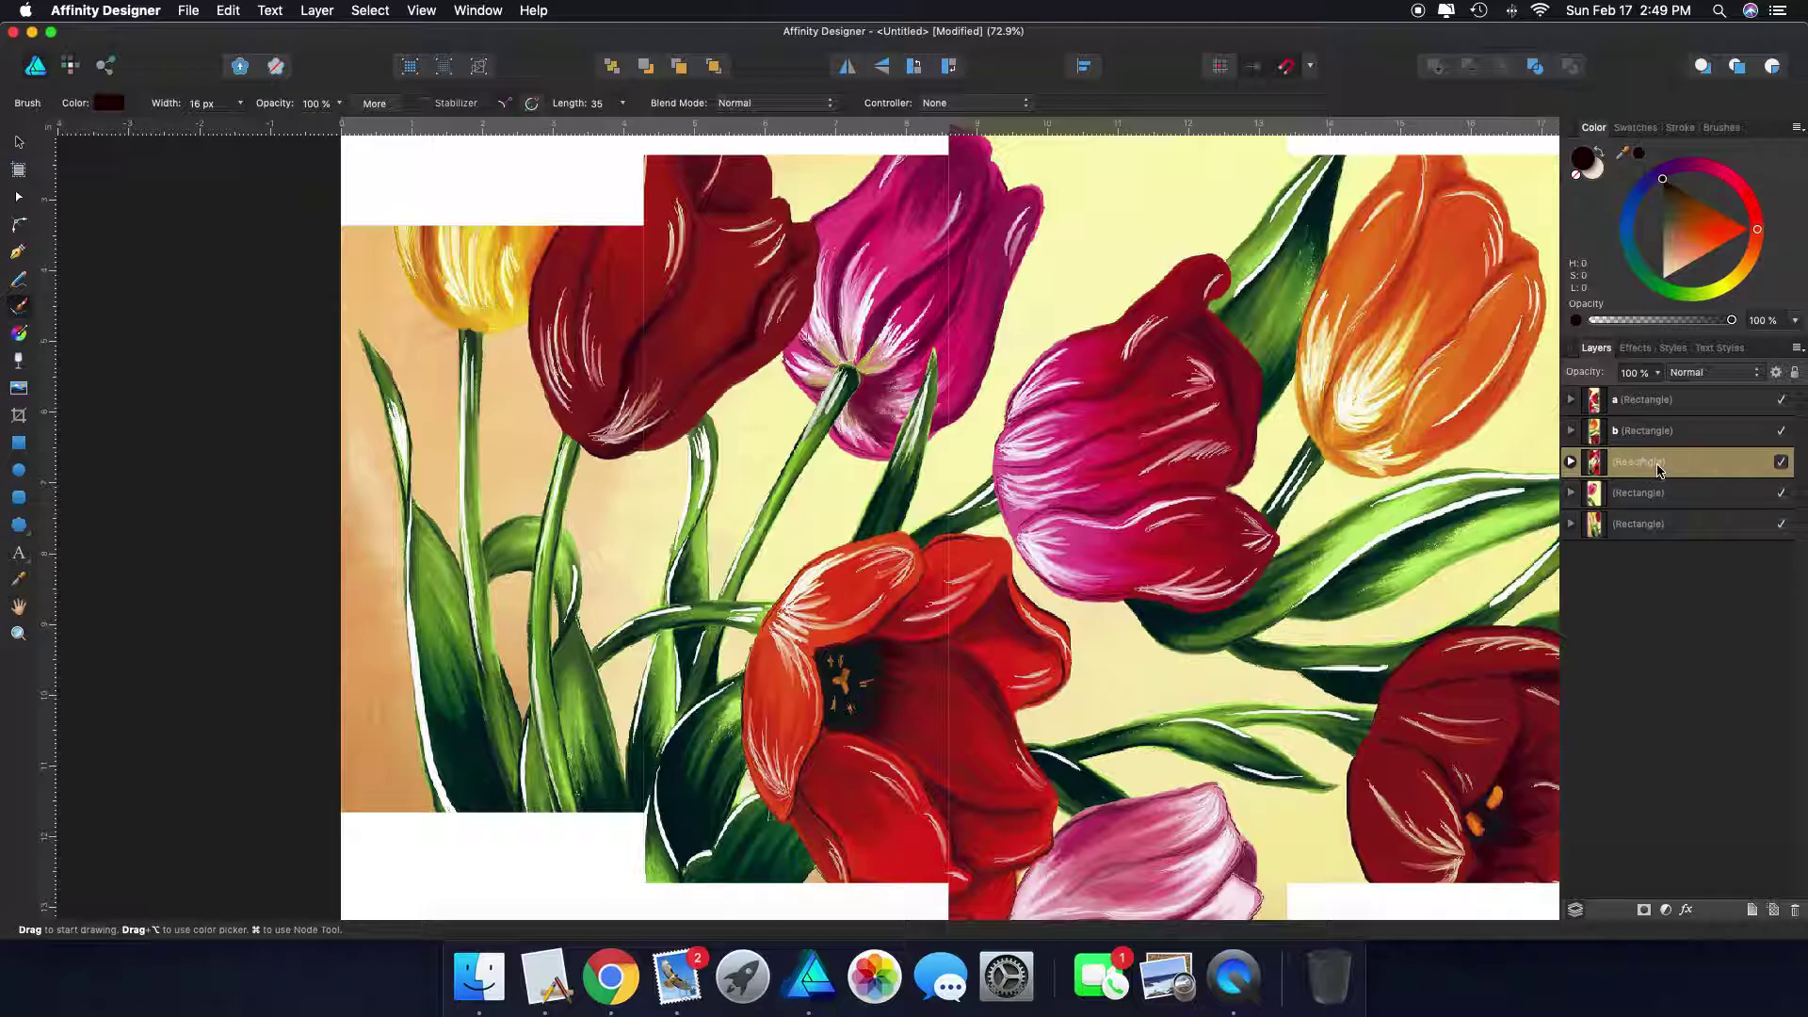
{"action": "double_click", "coordinate": [1658, 464]}
{"action": "type", "text": "c"}
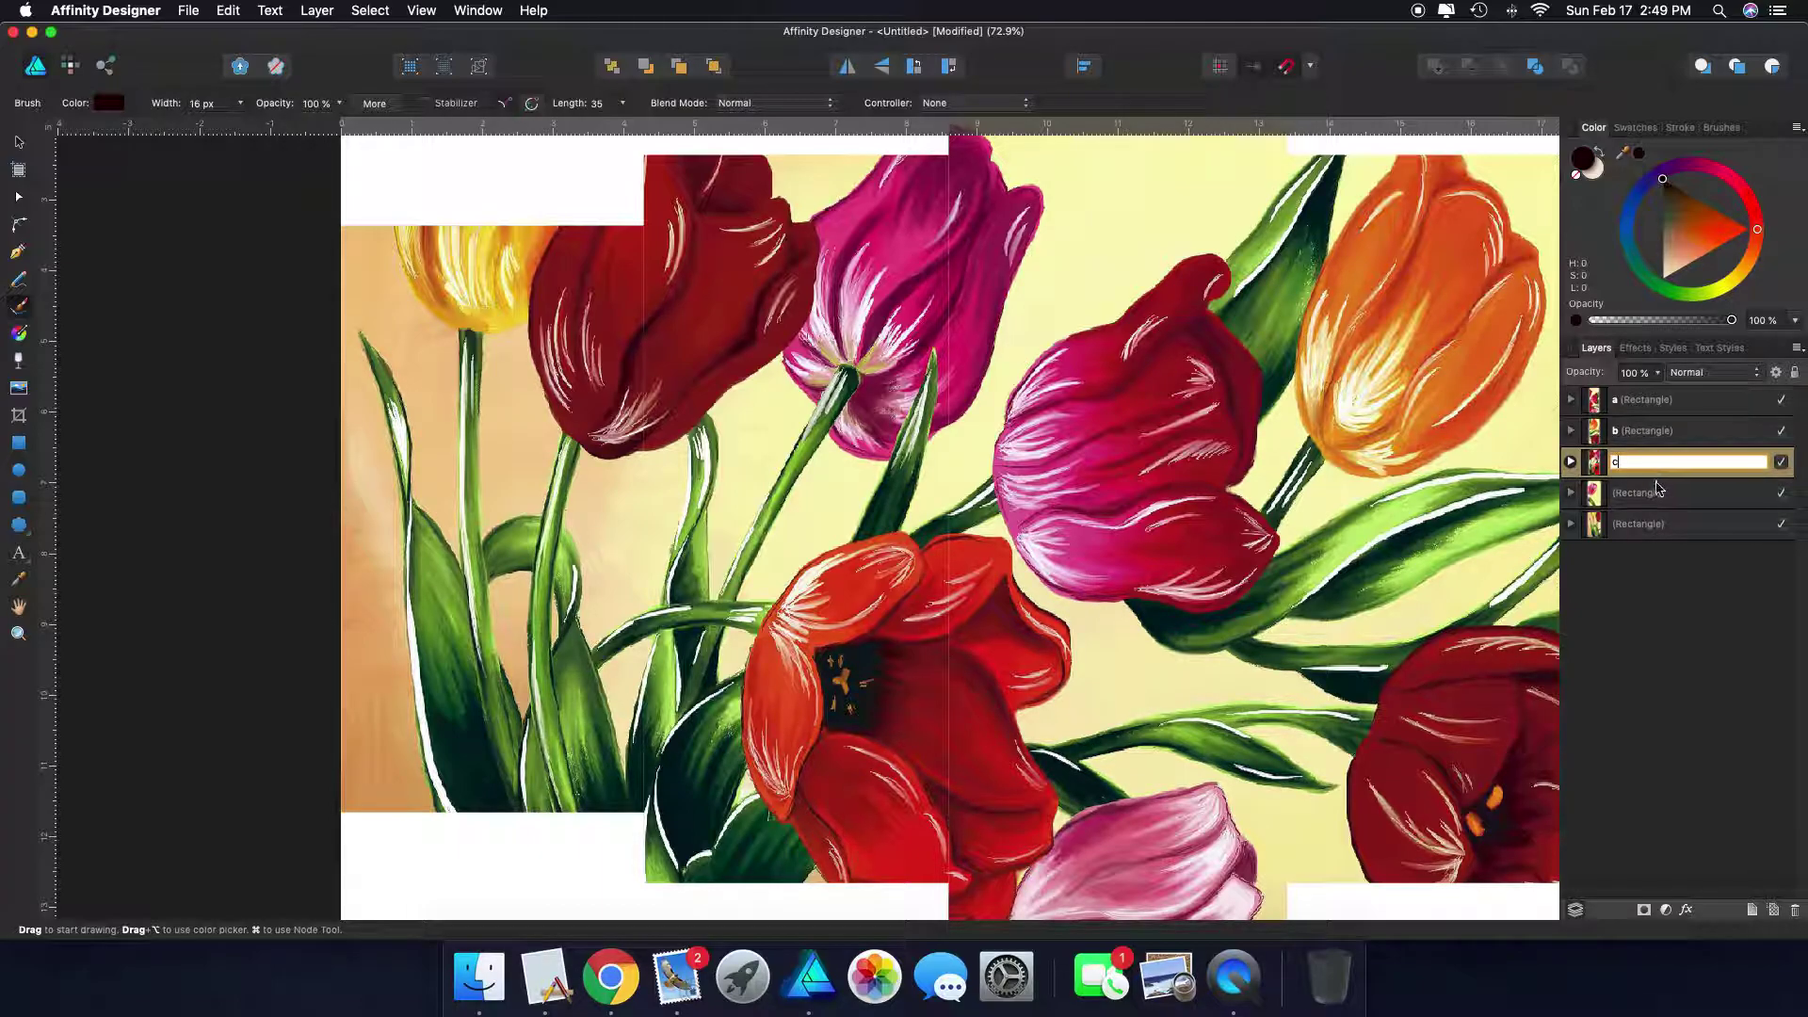
{"action": "double_click", "coordinate": [1651, 495]}
{"action": "type", "text": "d"}
{"action": "double_click", "coordinate": [1653, 526]}
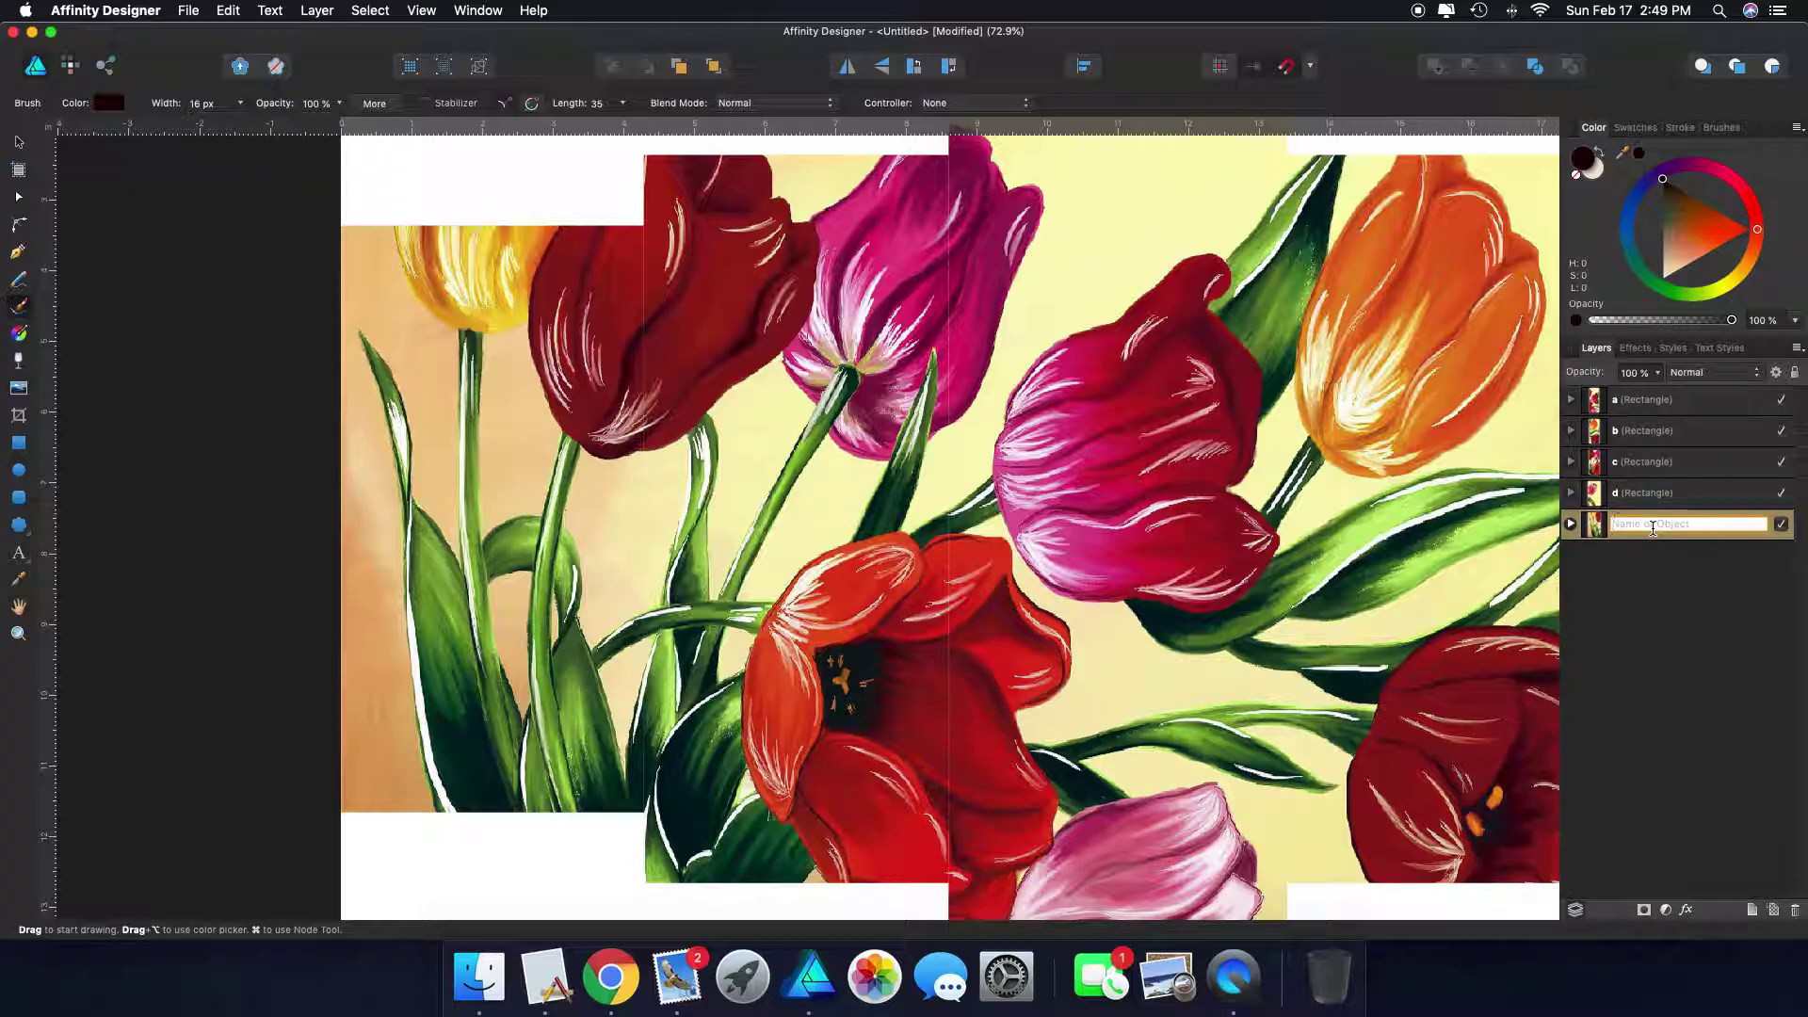
{"action": "type", "text": "e"}
{"action": "left_click", "coordinate": [1656, 579]}
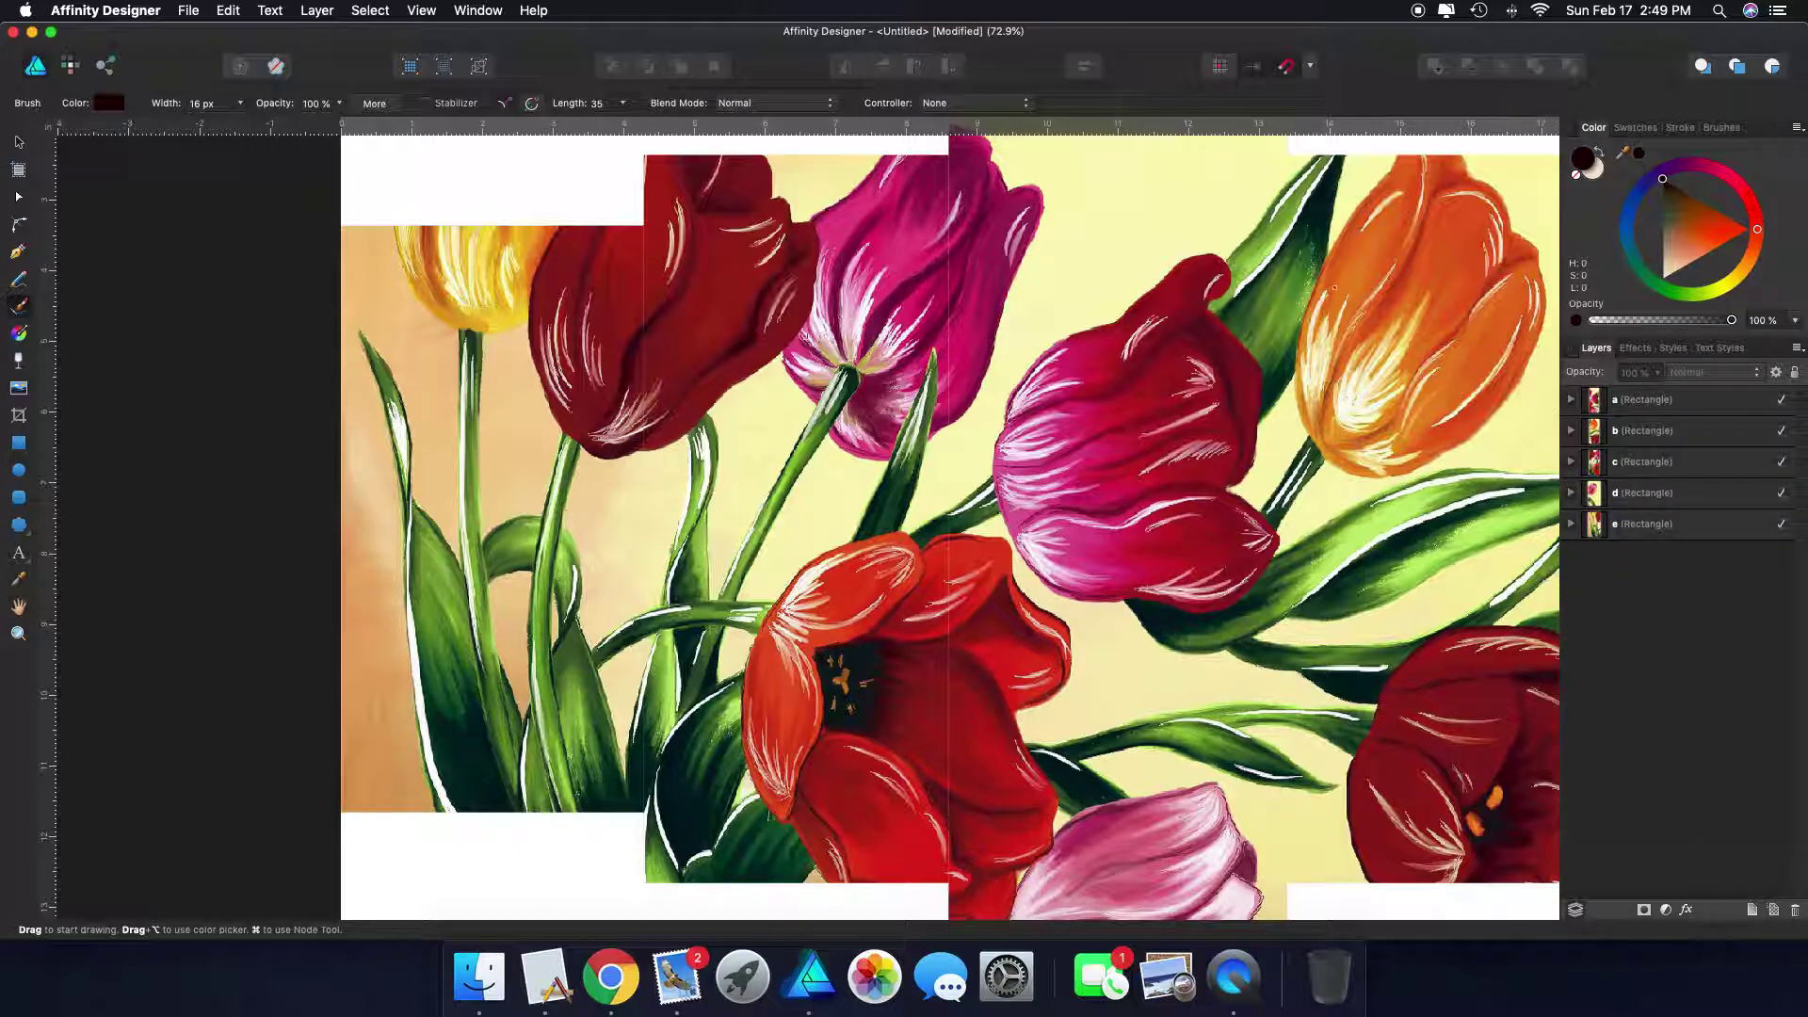
Export panel a as a best-quality JPEG with the area set to Selection with background, saved to the Desktop as a
{"action": "scroll", "coordinate": [1333, 286], "scroll_direction": "right", "scroll_amount": 5}
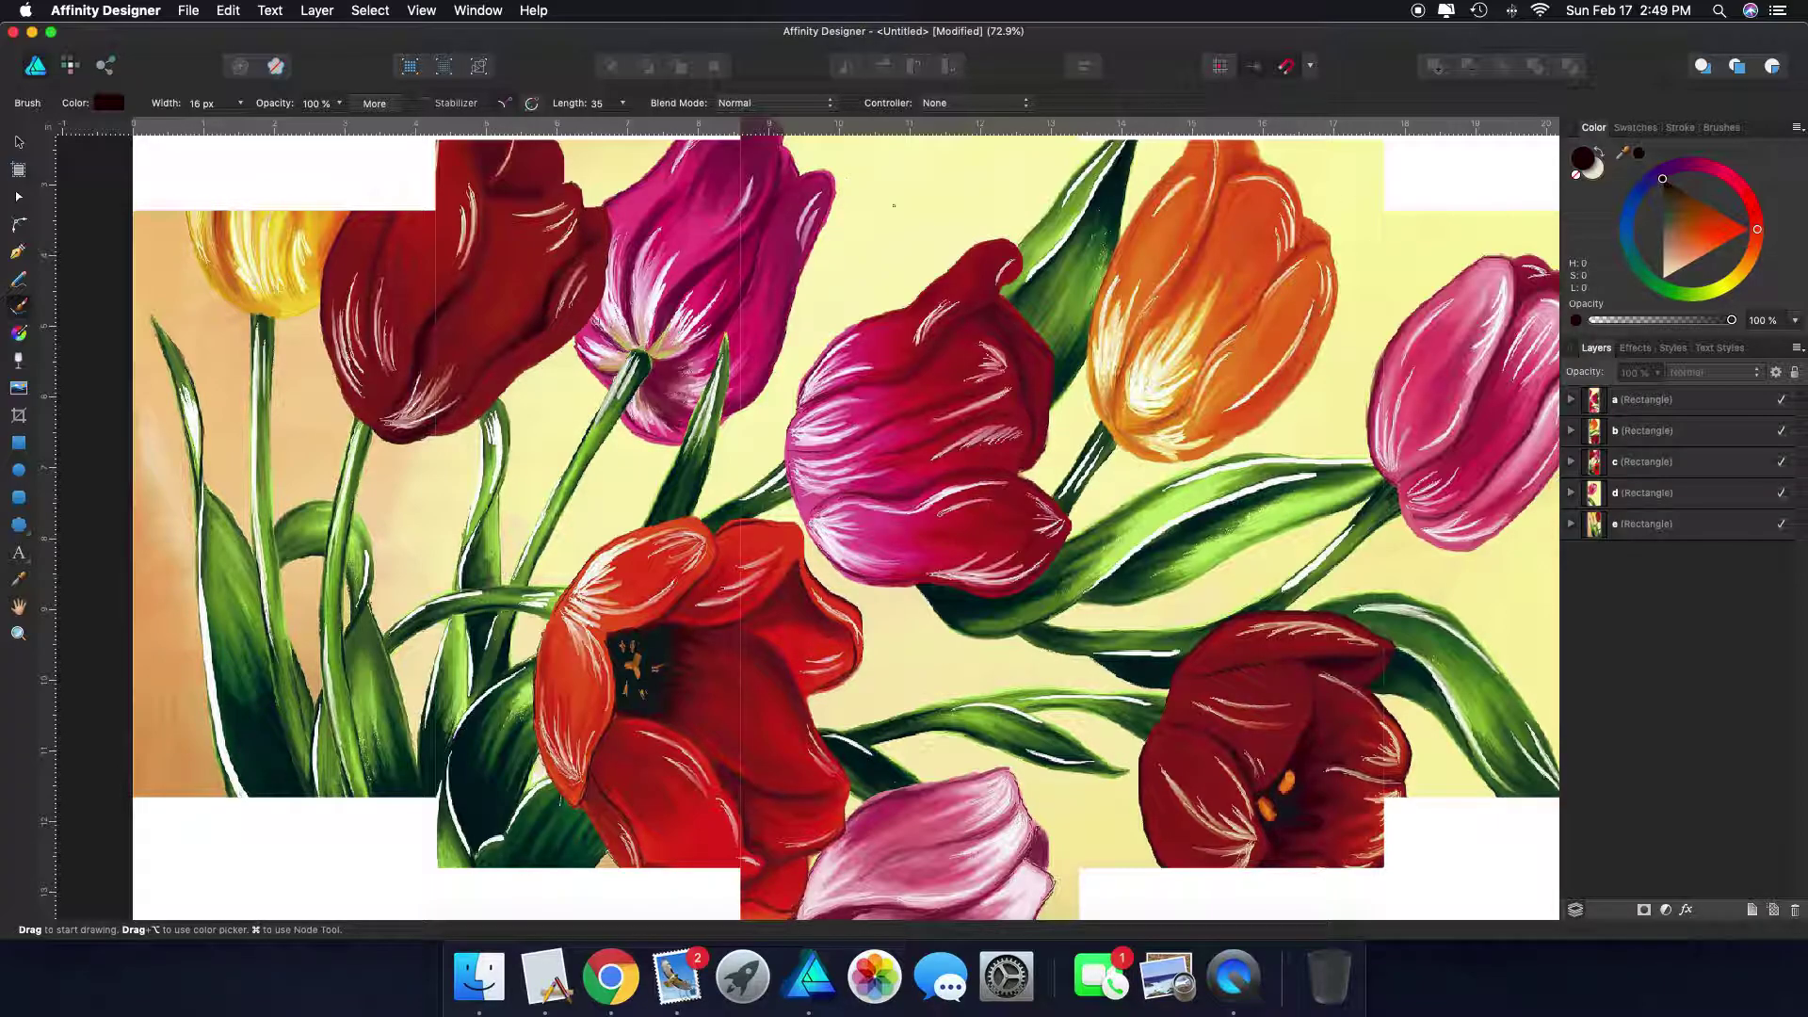
{"action": "scroll", "coordinate": [894, 205], "scroll_direction": "up", "scroll_amount": 3}
{"action": "scroll", "coordinate": [986, 367], "scroll_direction": "right", "scroll_amount": 2}
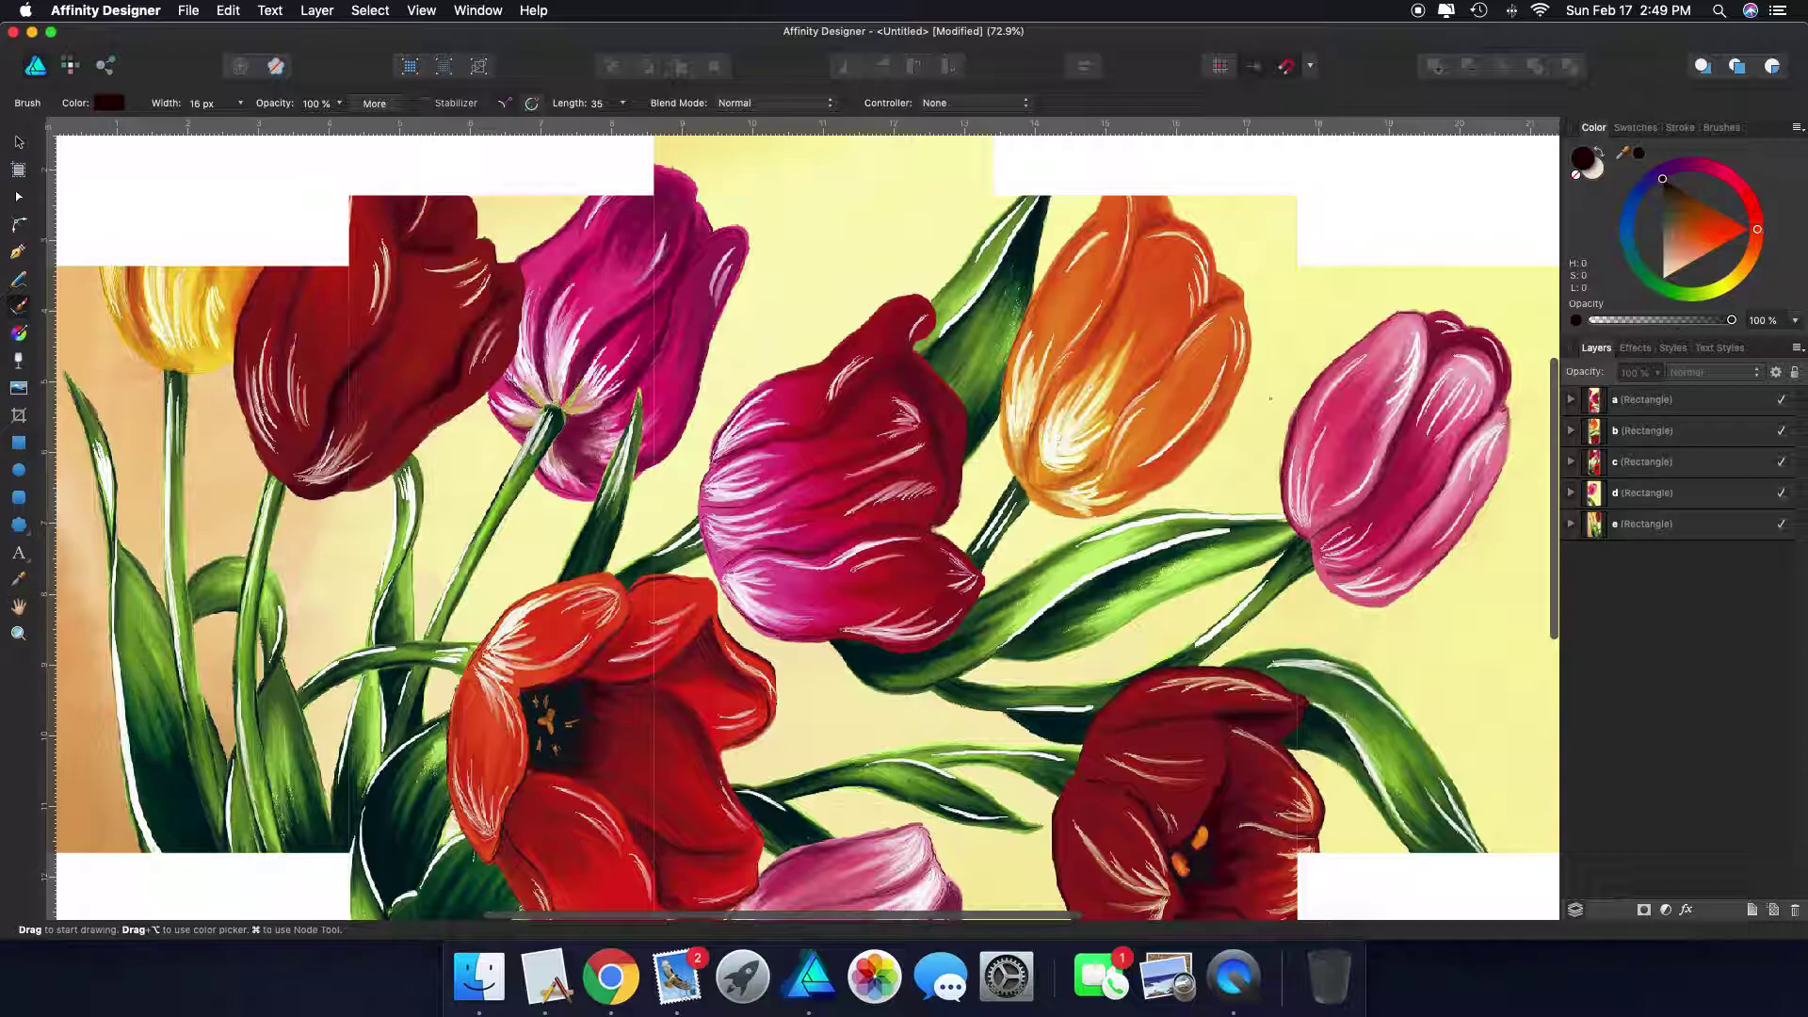
{"action": "left_click", "coordinate": [1686, 405]}
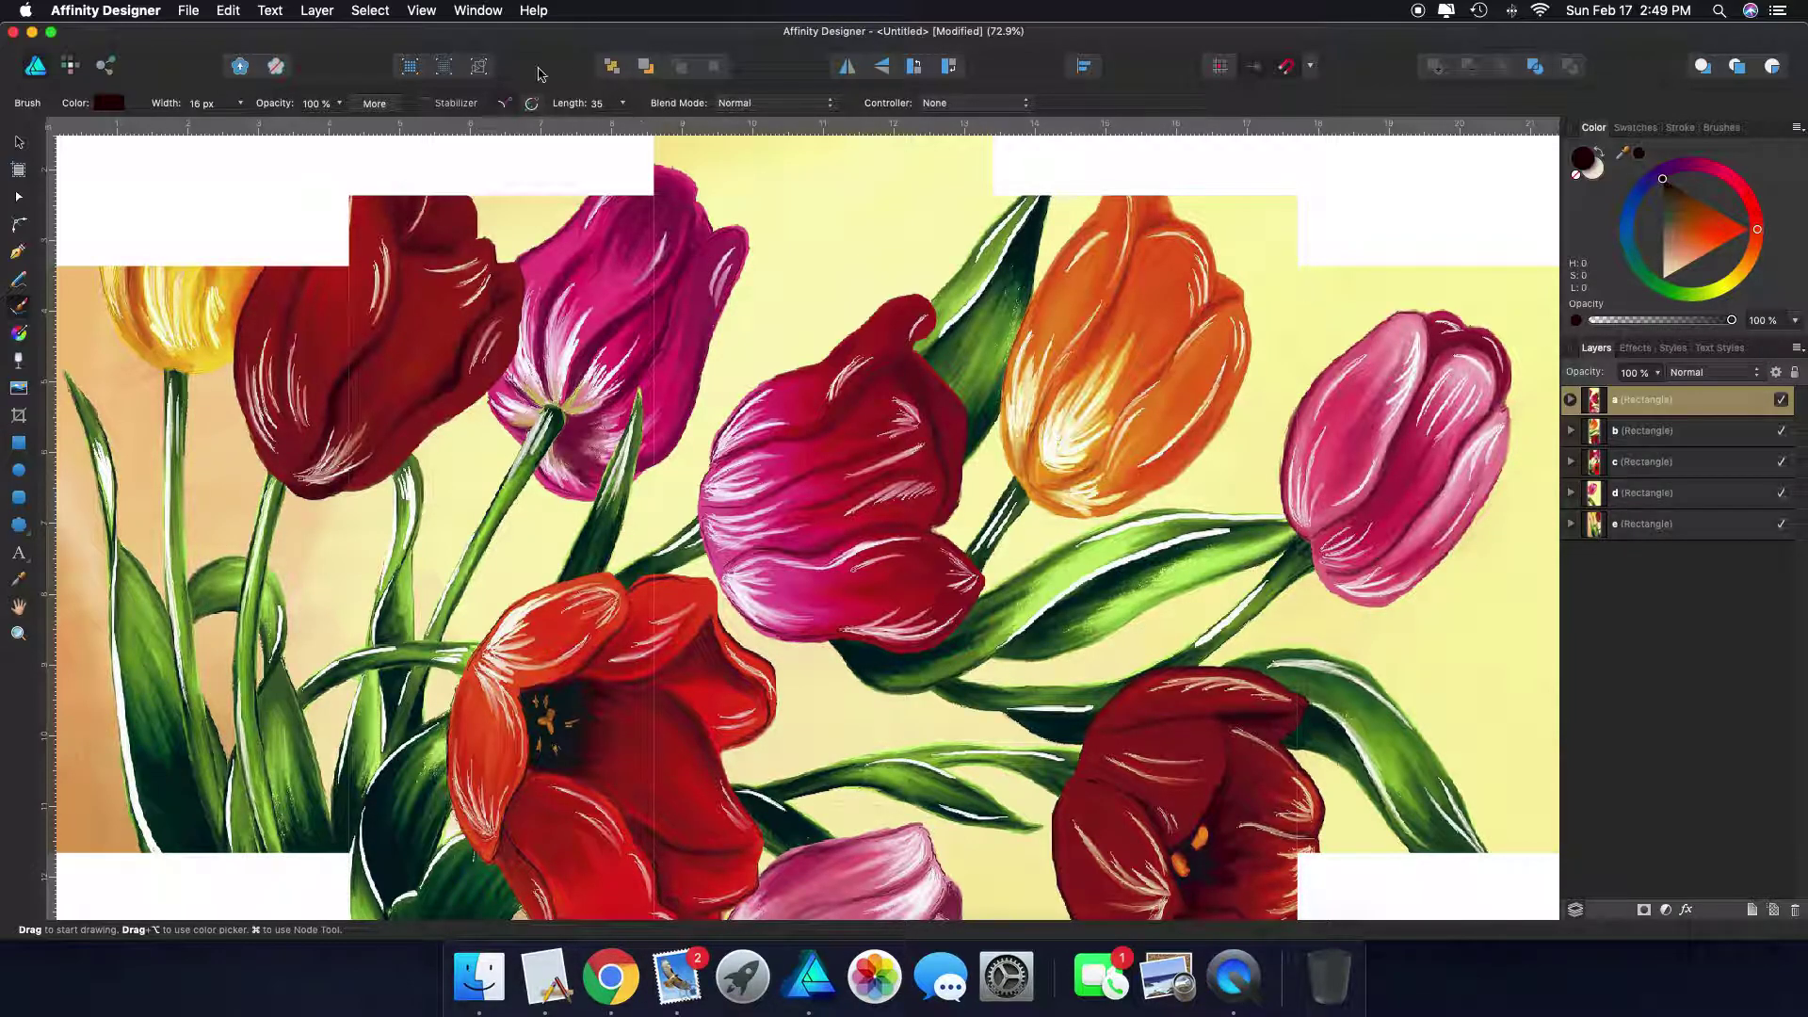
{"action": "left_click", "coordinate": [192, 11]}
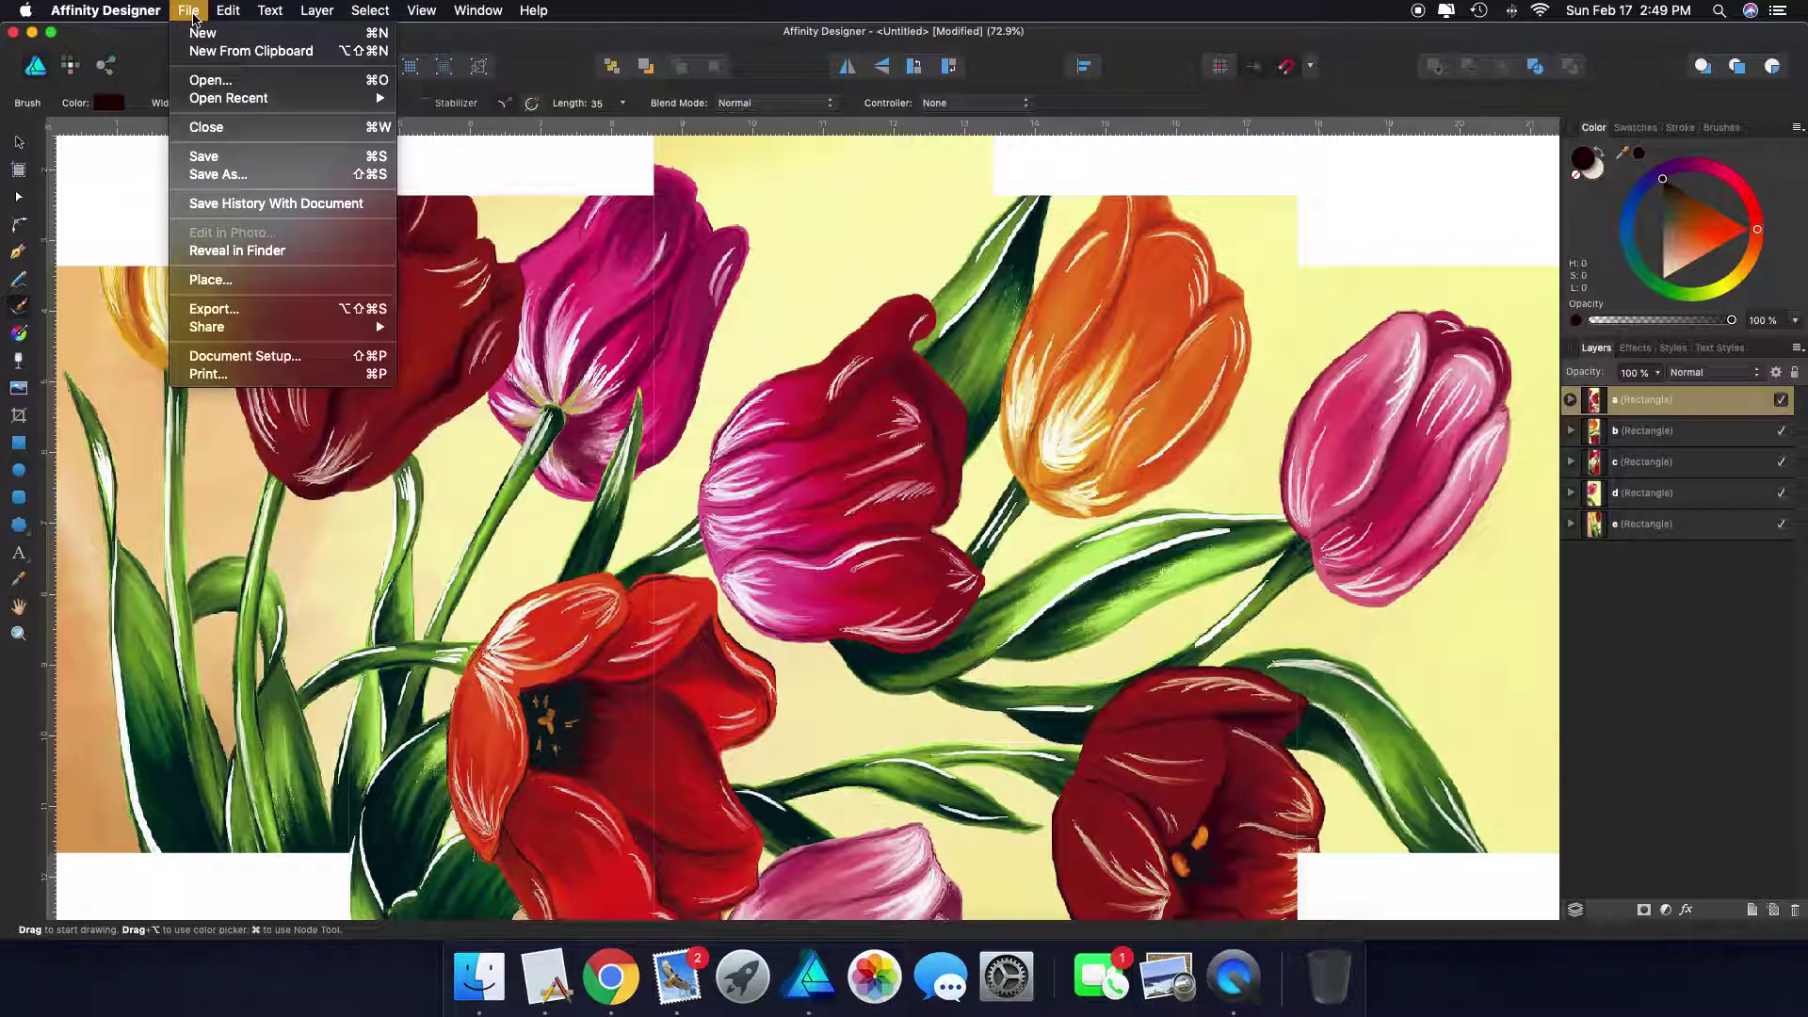
{"action": "left_click", "coordinate": [195, 308]}
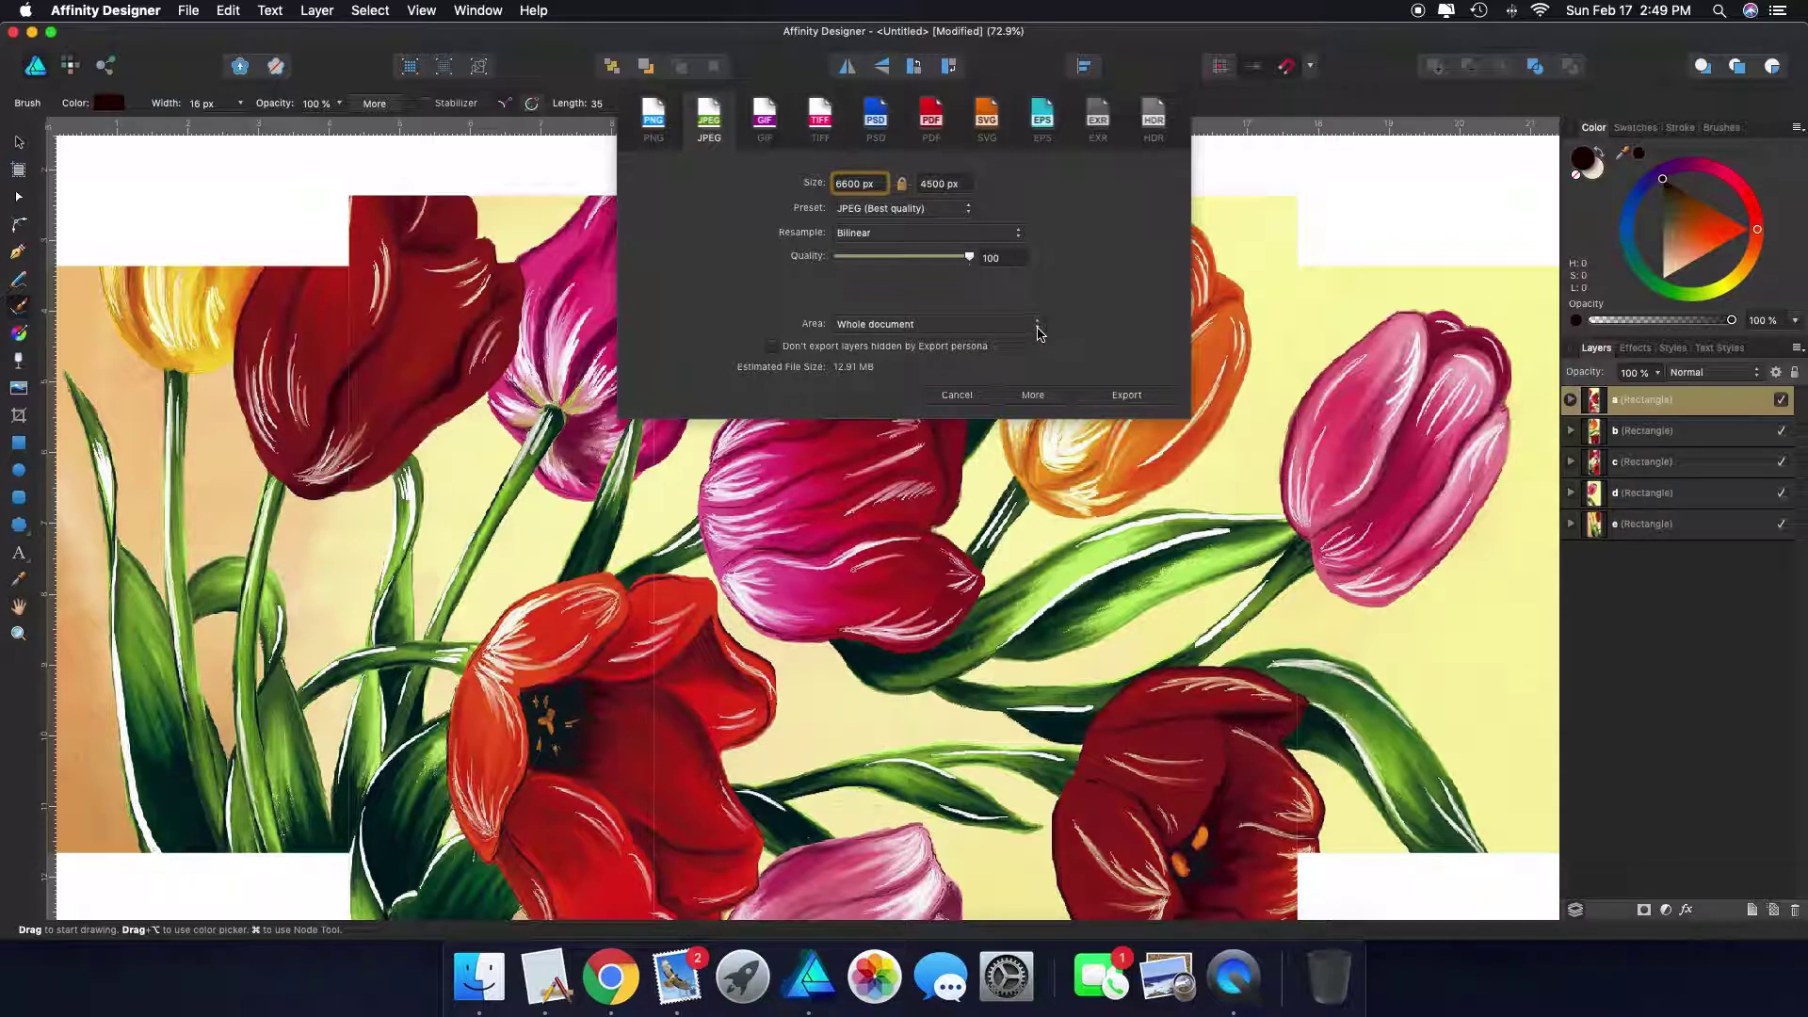
{"action": "left_click", "coordinate": [1037, 332]}
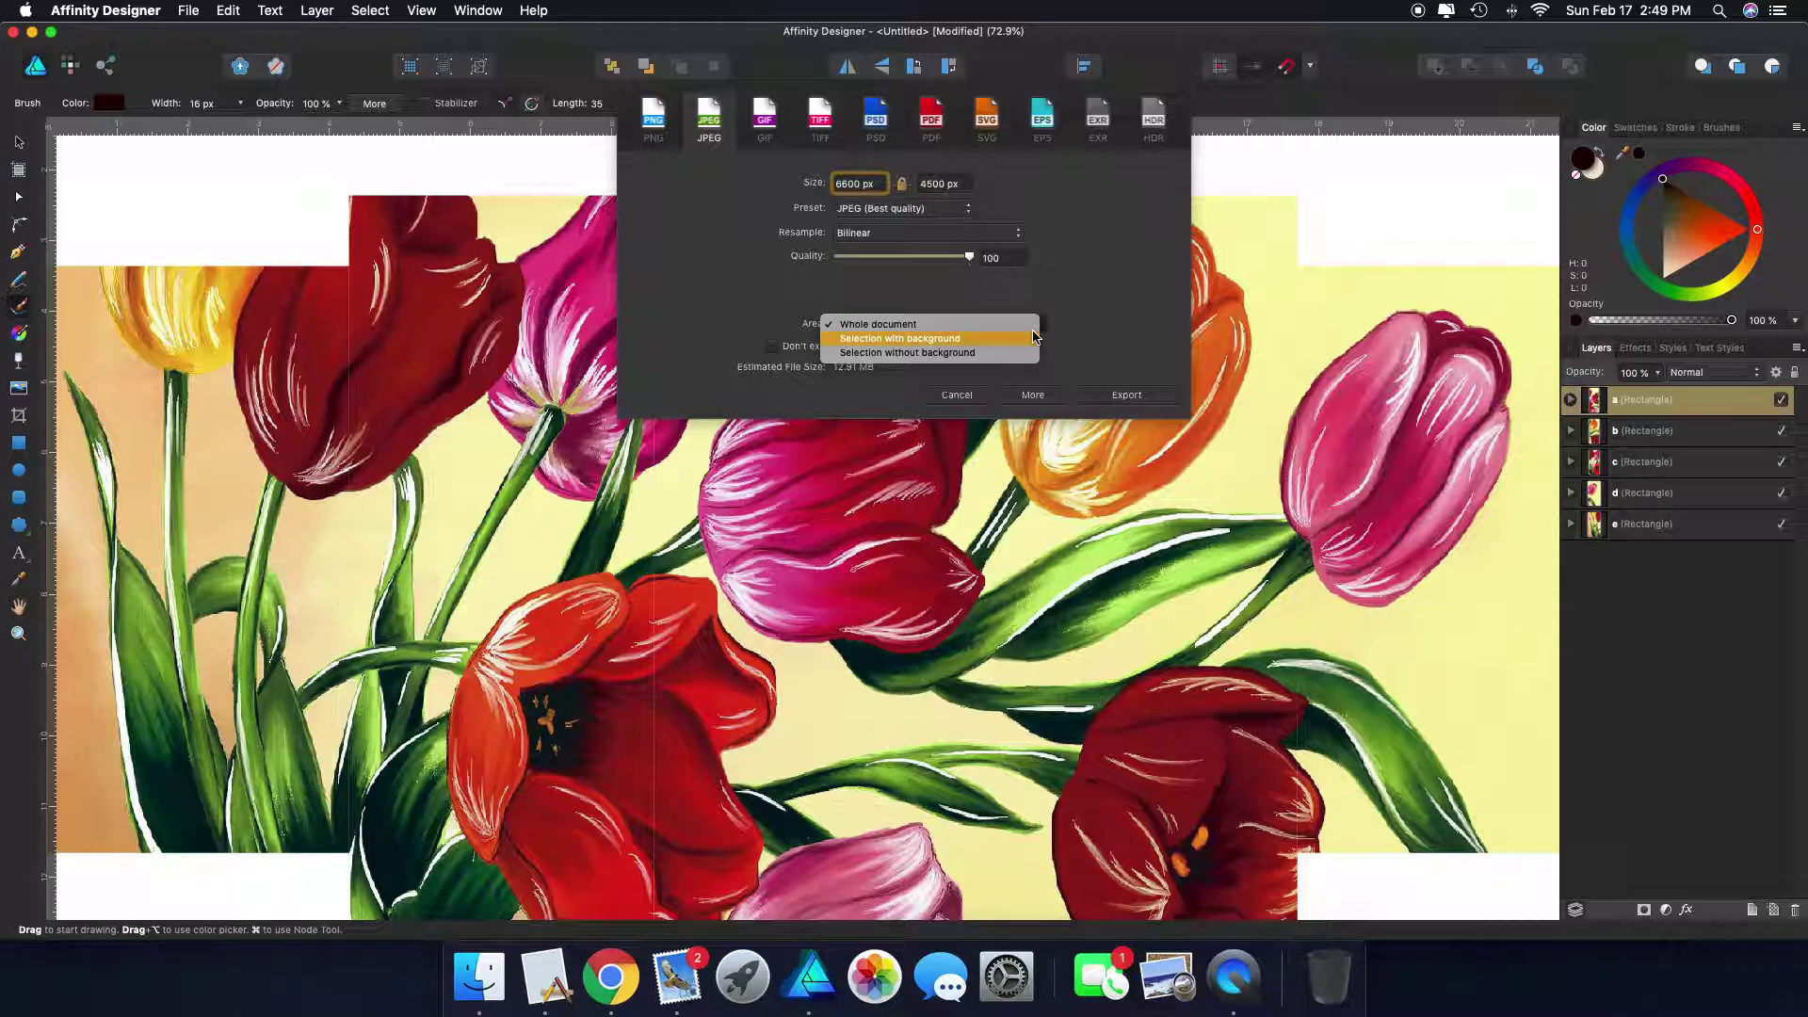
{"action": "left_click", "coordinate": [1031, 339]}
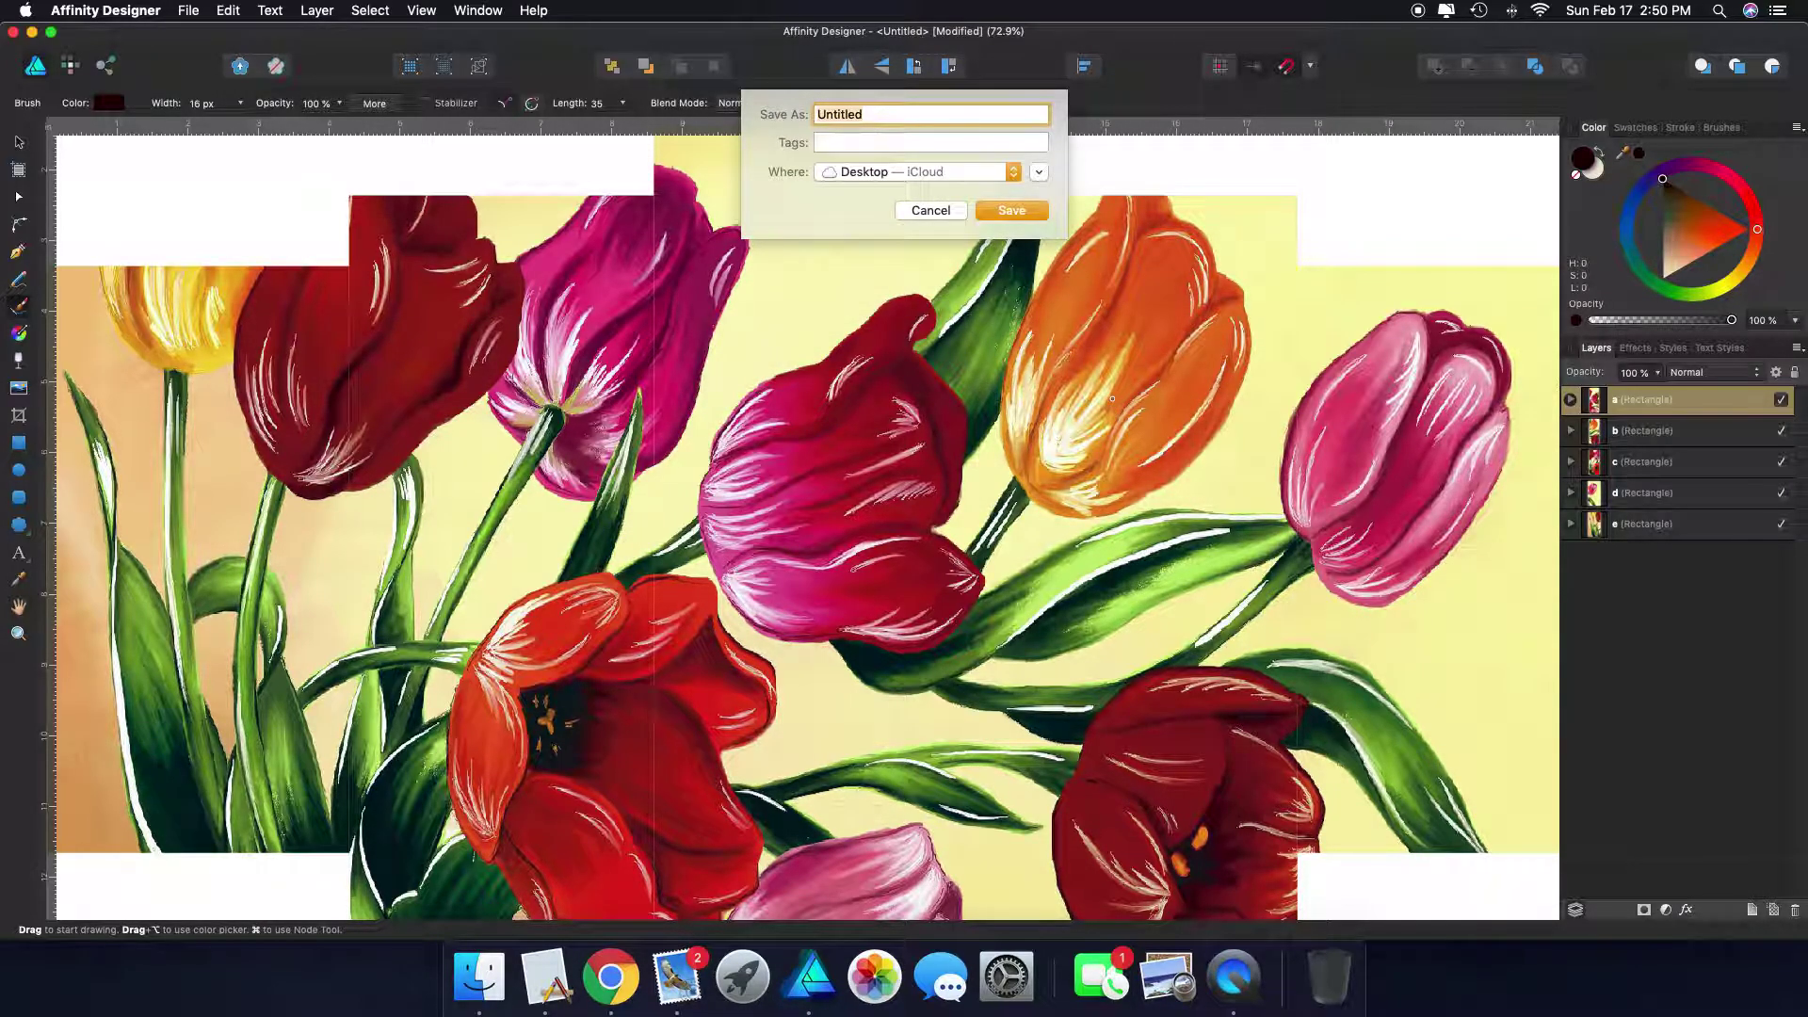
{"action": "type", "text": "a"}
{"action": "left_click", "coordinate": [1004, 210]}
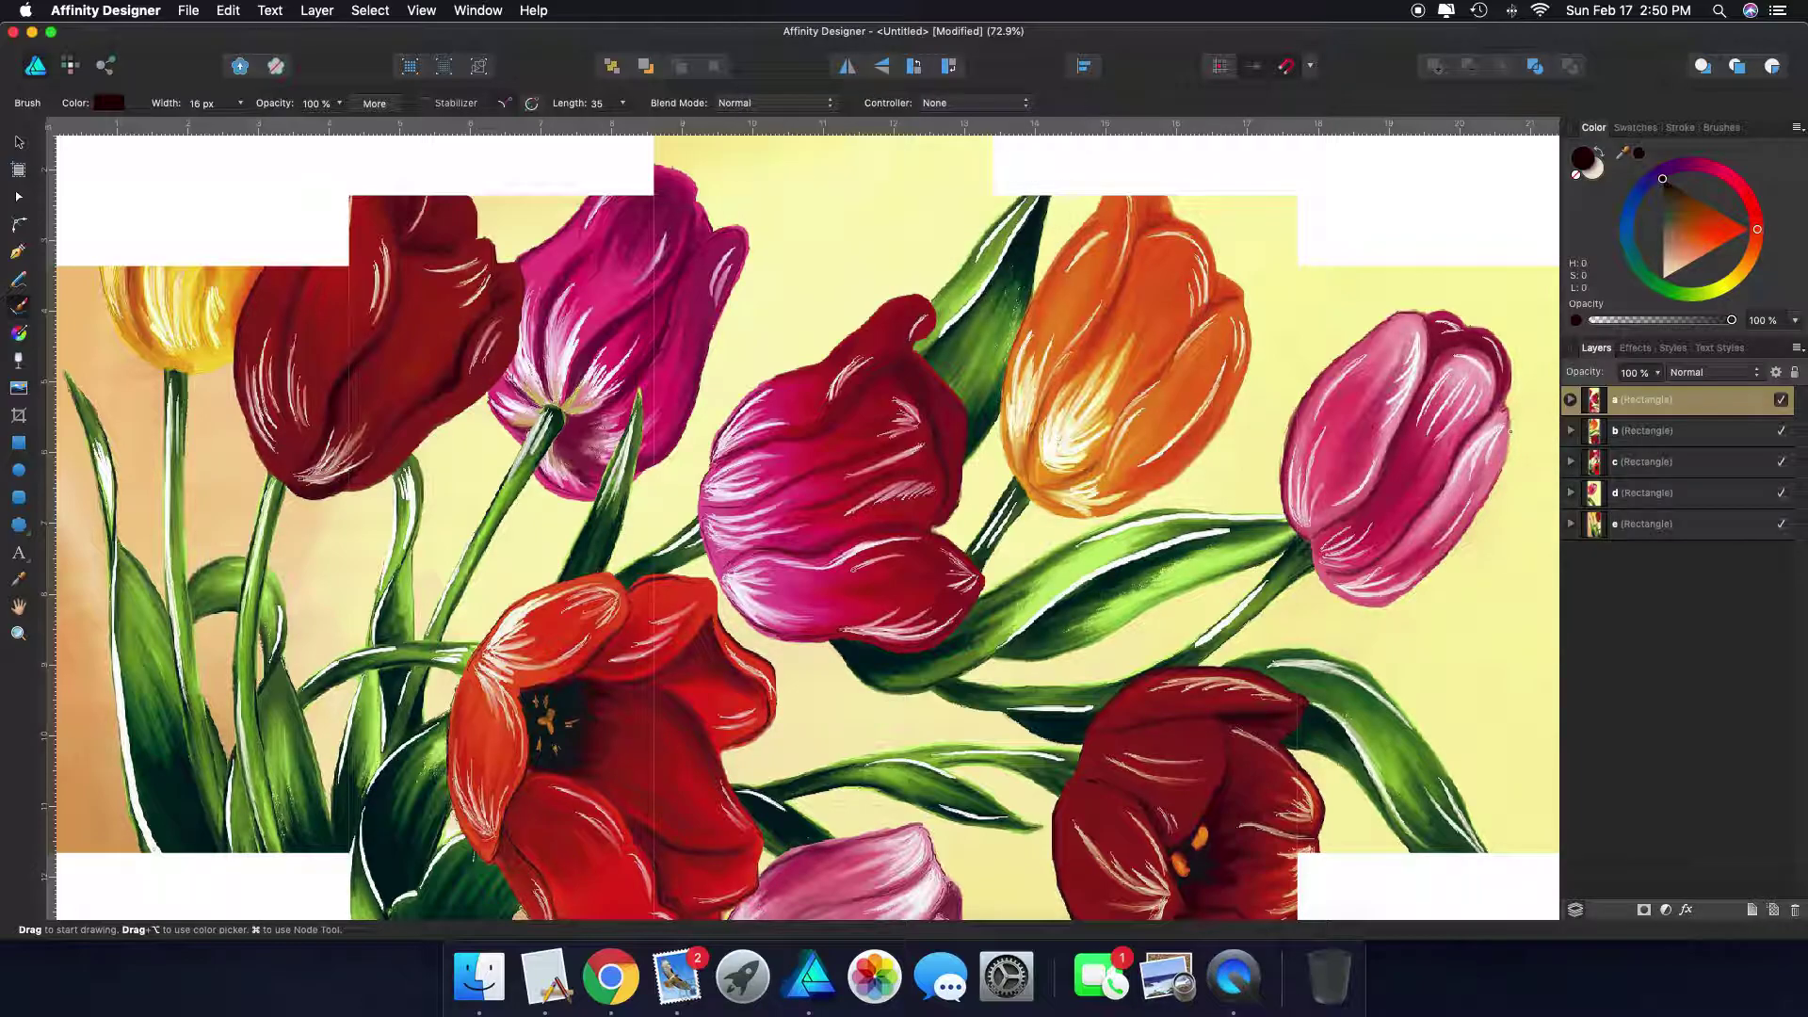
Export panel b as a best-quality JPEG with the area set to Selection with background, named b
{"action": "left_click", "coordinate": [1662, 433]}
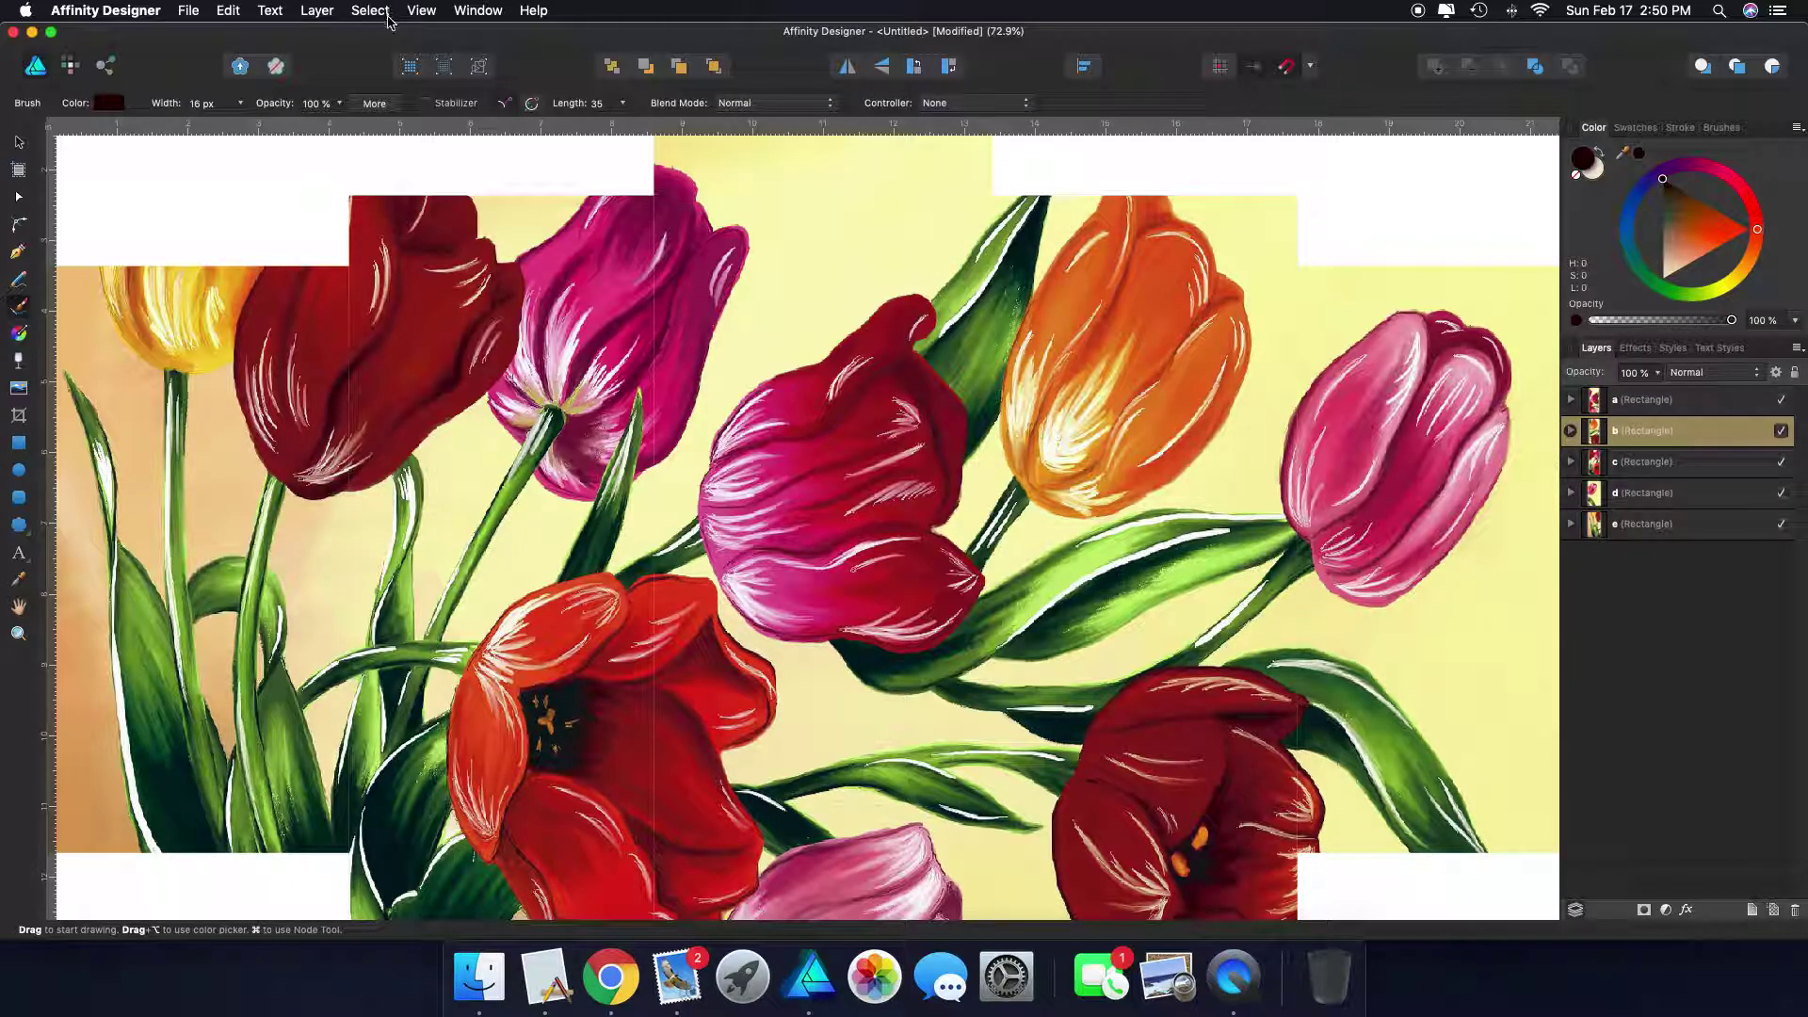
{"action": "left_click", "coordinate": [188, 11]}
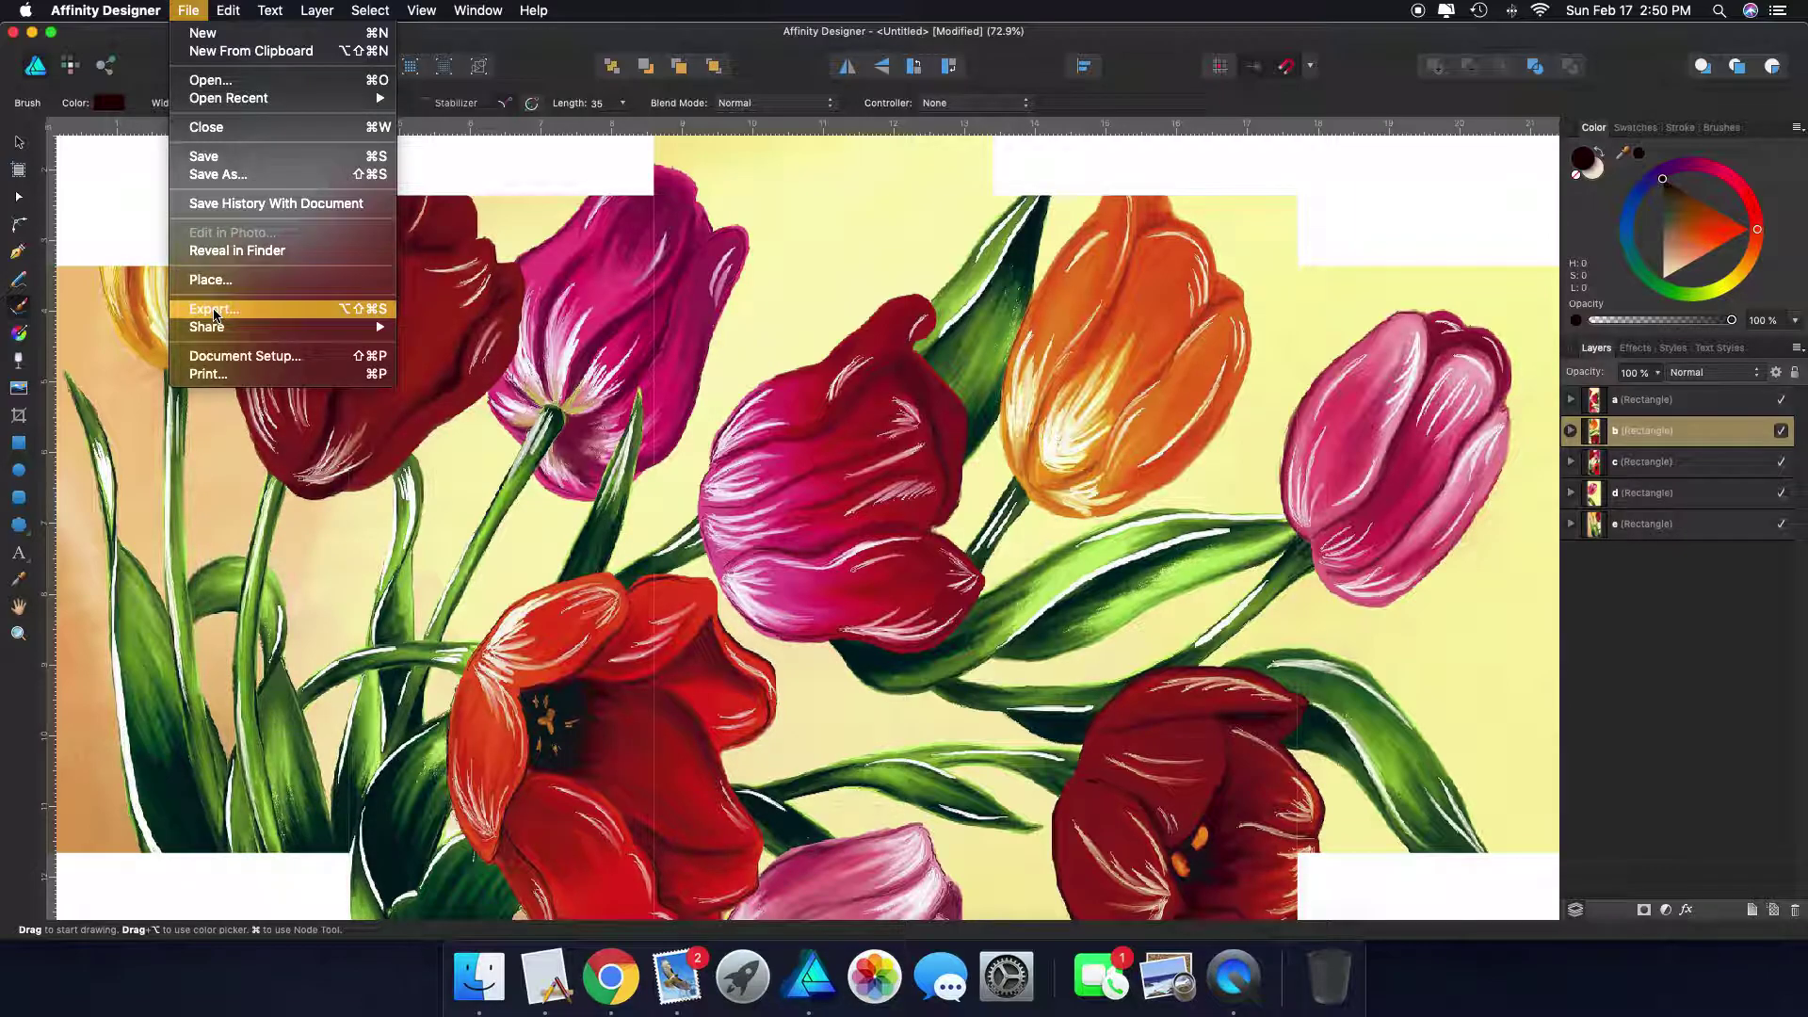
{"action": "left_click", "coordinate": [215, 314]}
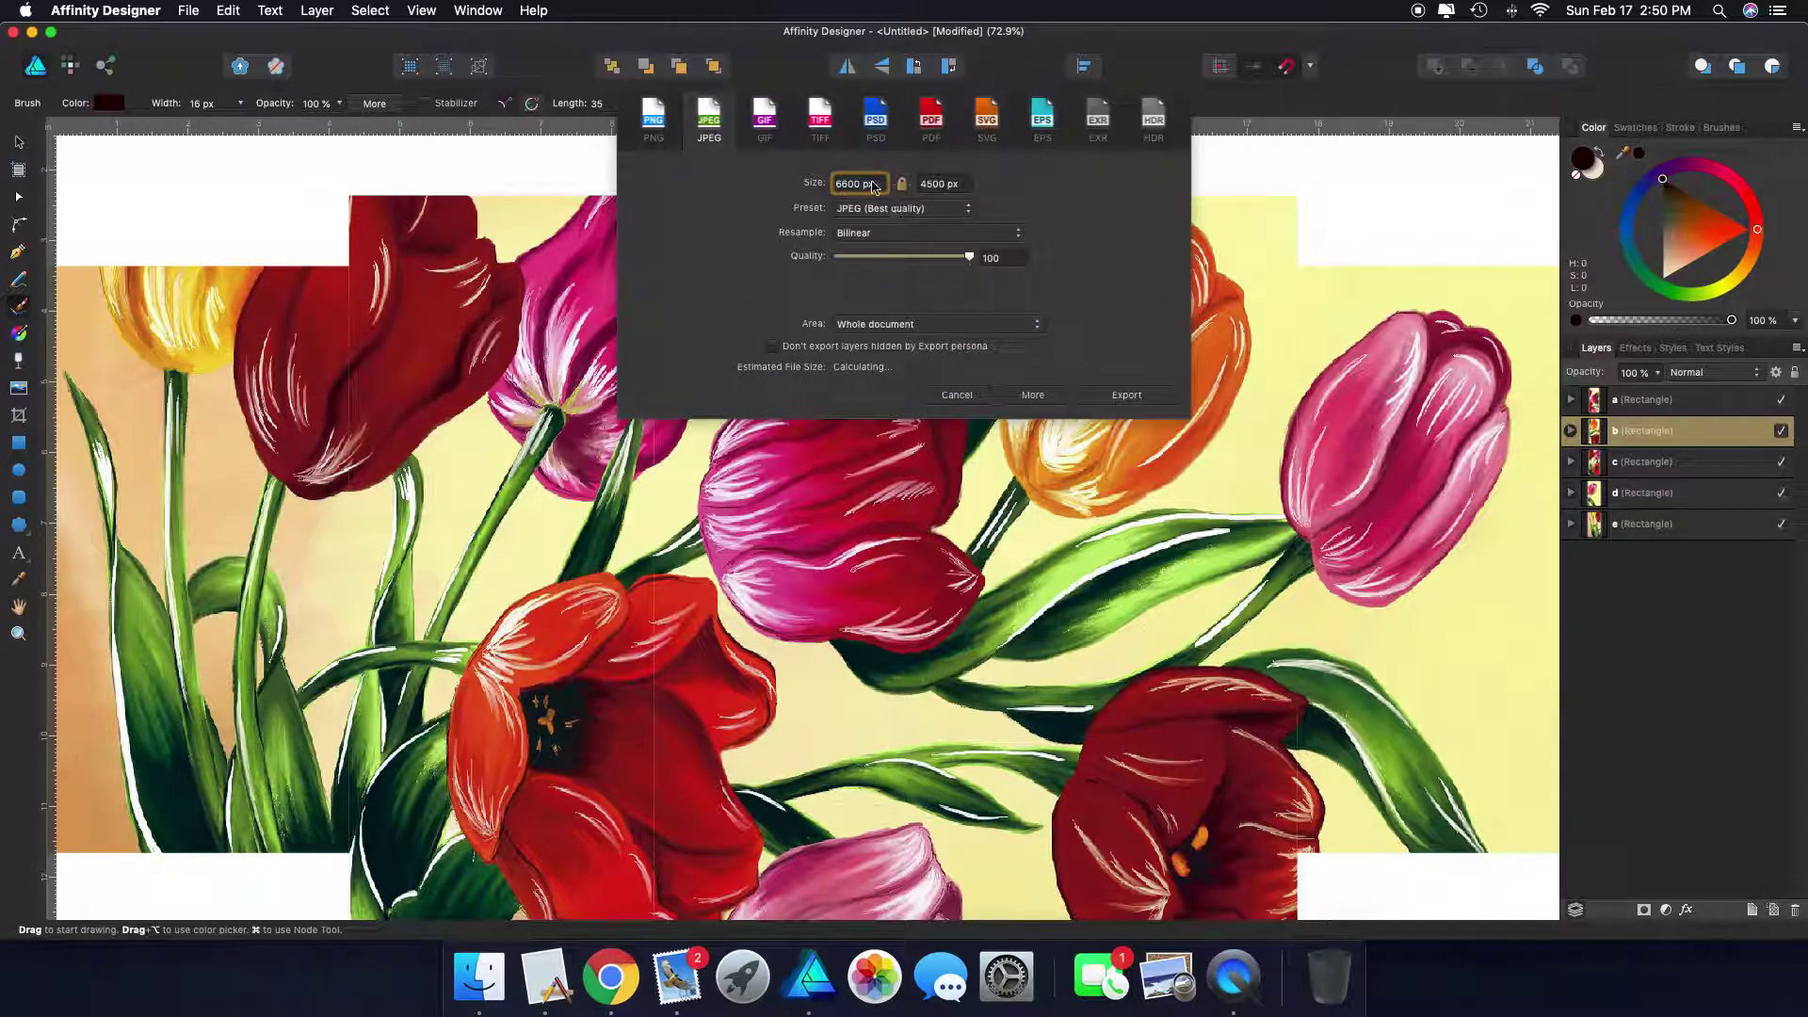
{"action": "left_click", "coordinate": [1036, 327]}
{"action": "left_click", "coordinate": [1023, 339]}
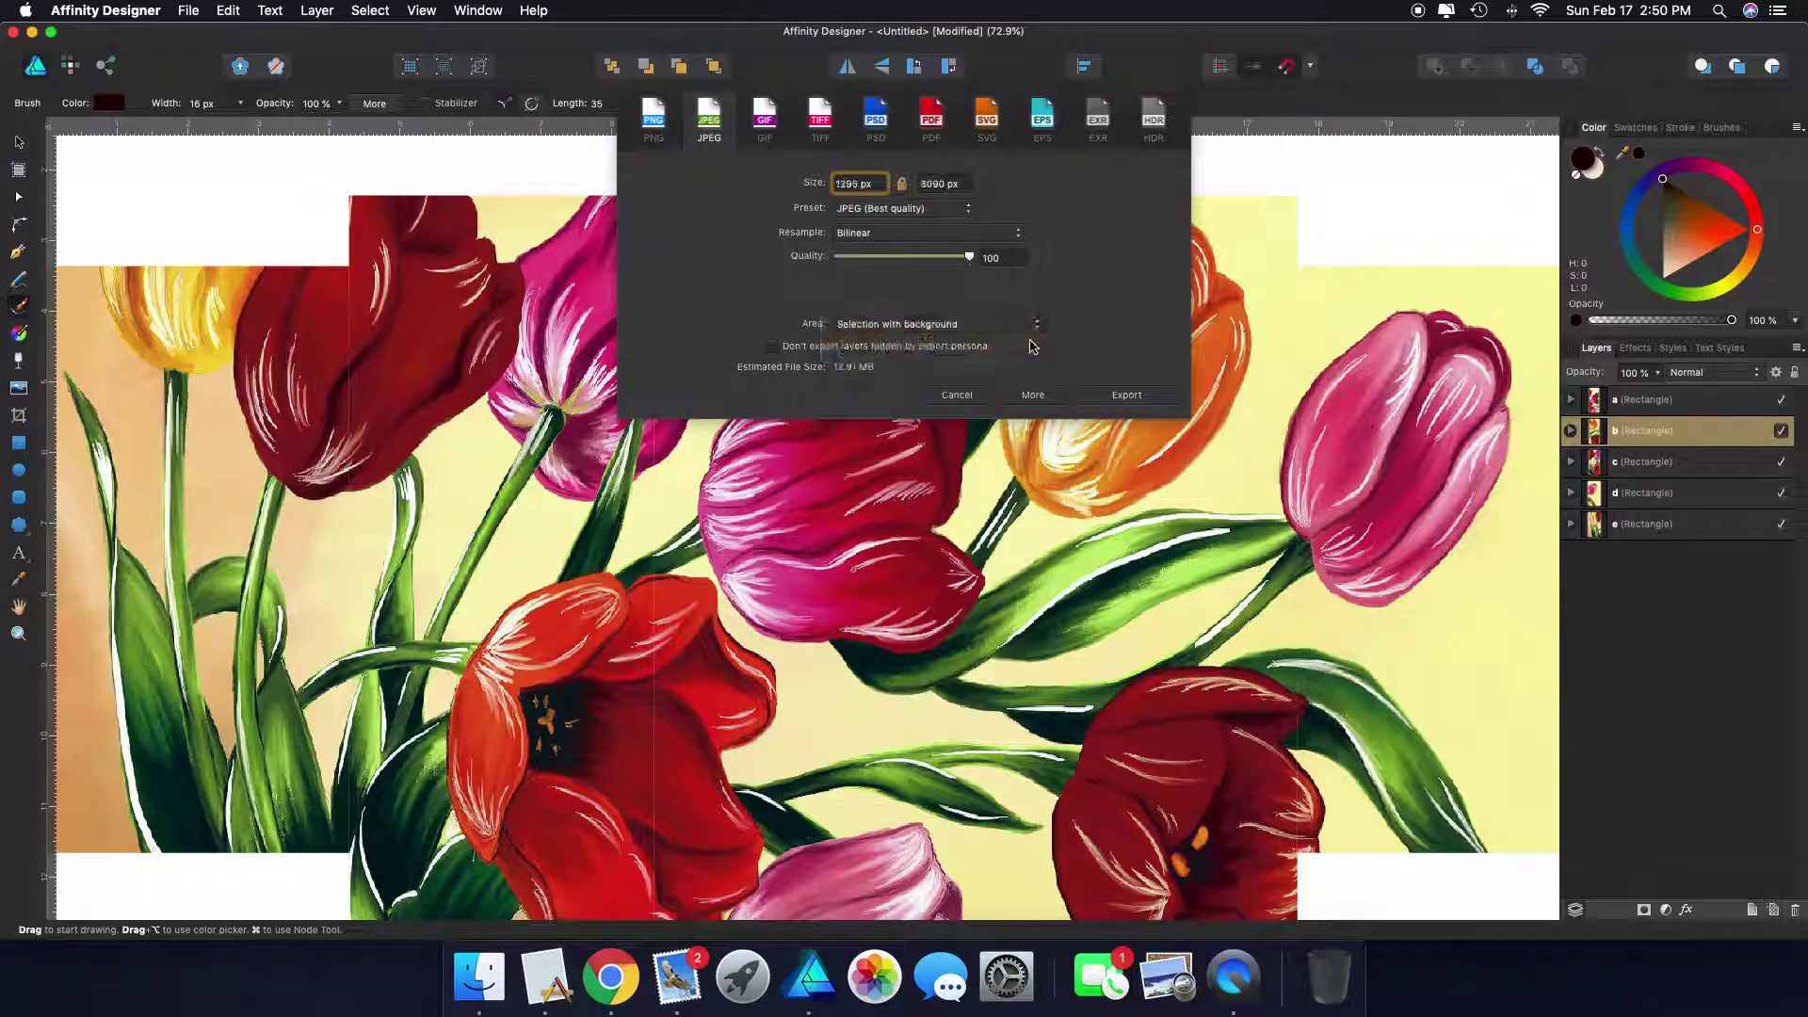
{"action": "left_click", "coordinate": [1114, 397]}
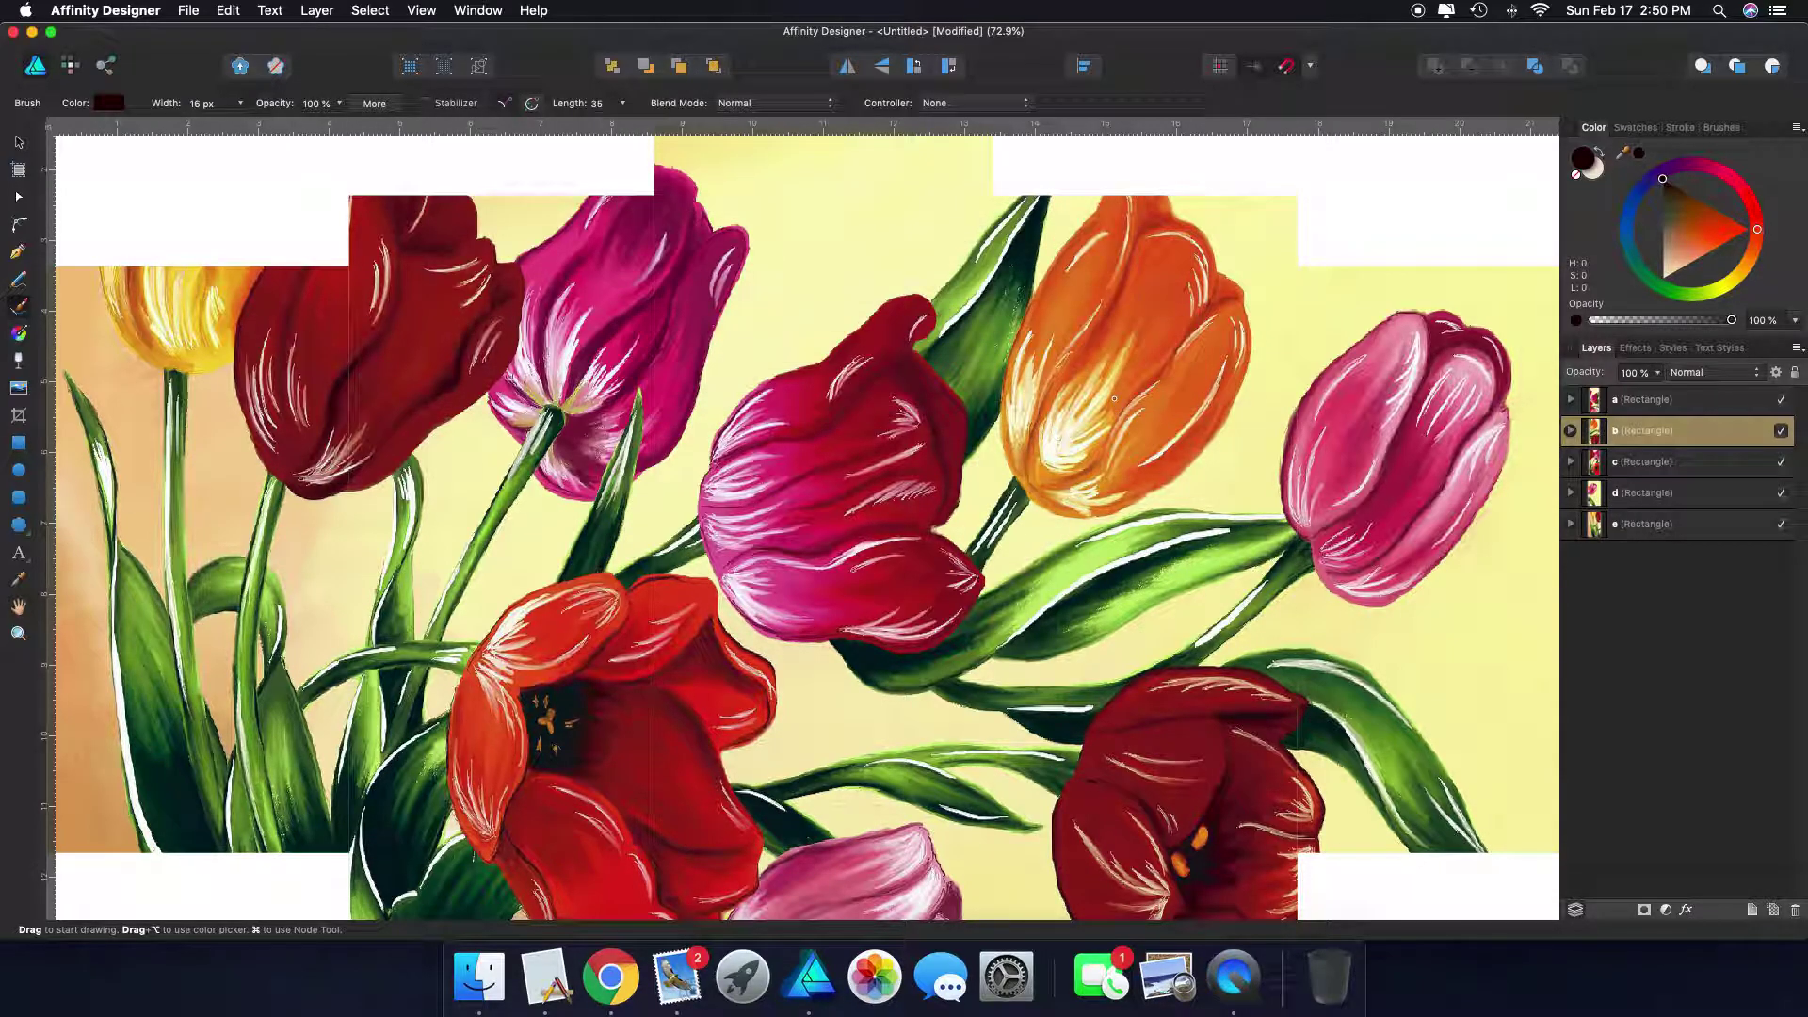
{"action": "type", "text": "b"}
{"action": "left_click", "coordinate": [1004, 211]}
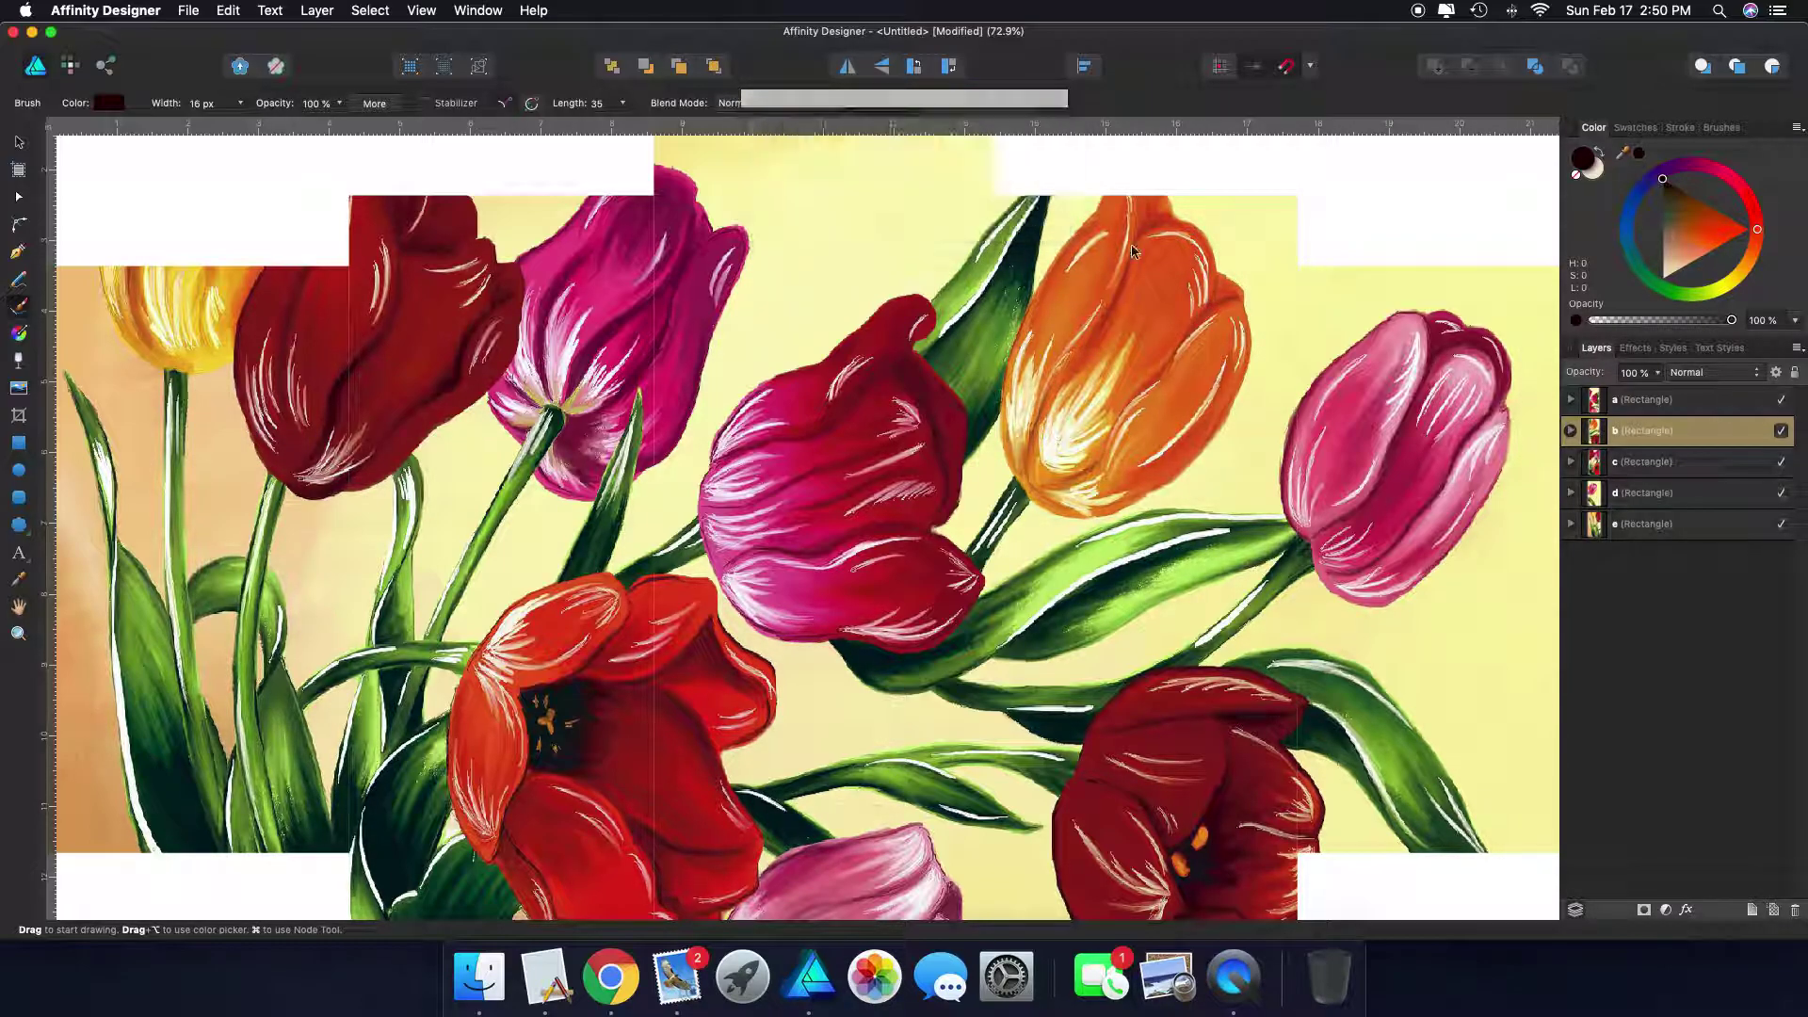
Export panel c as a best-quality JPEG with the area set to Selection with background, saved to the Desktop as c
{"action": "left_click", "coordinate": [1635, 466]}
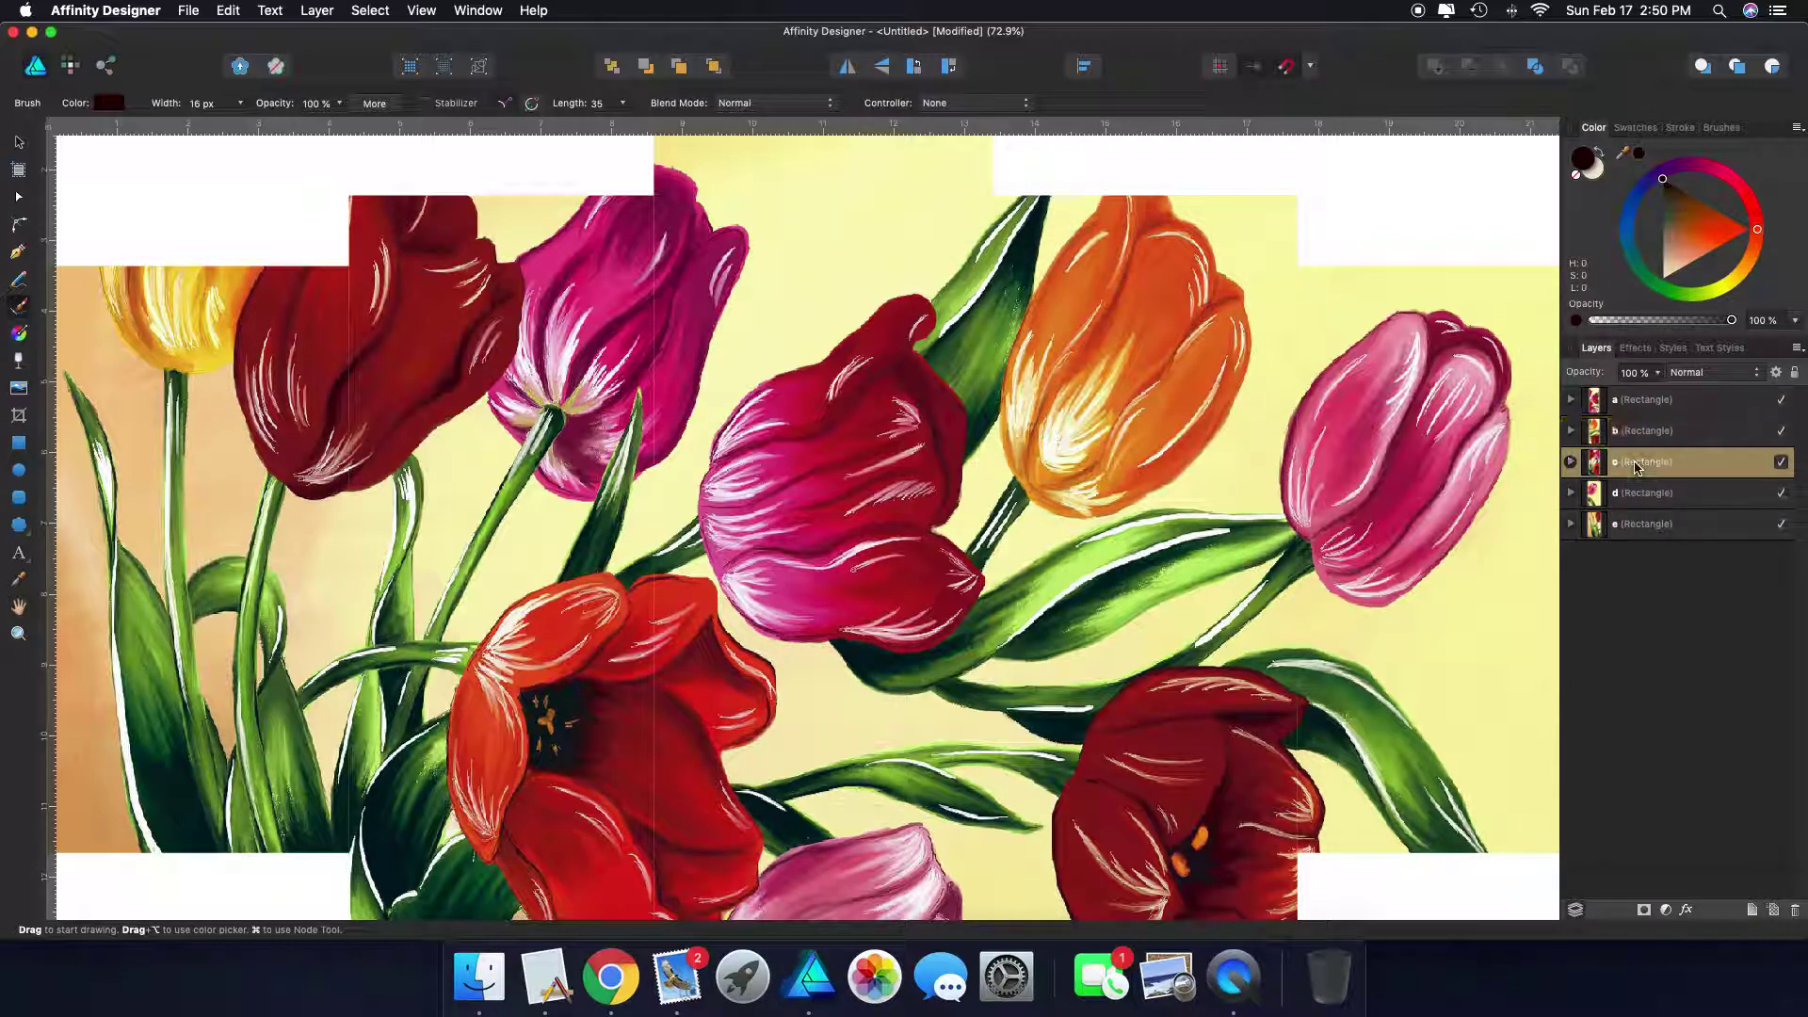
{"action": "left_click", "coordinate": [187, 12]}
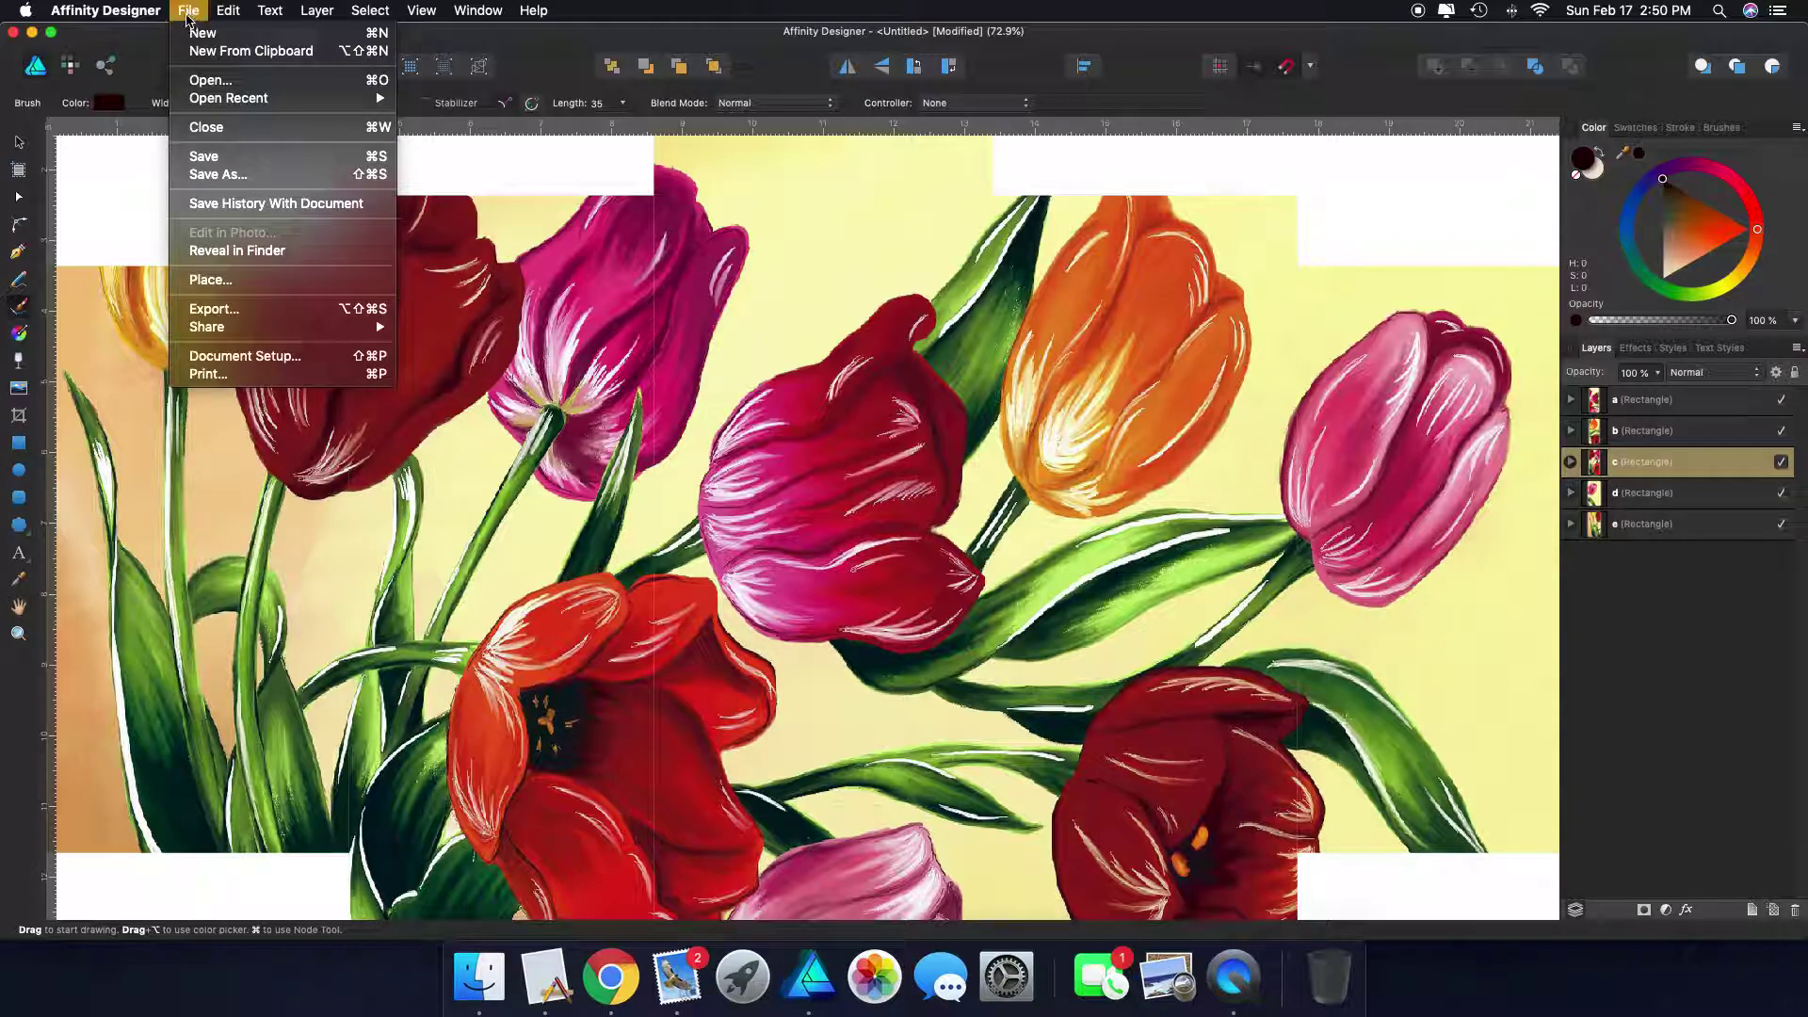
{"action": "left_click", "coordinate": [214, 309]}
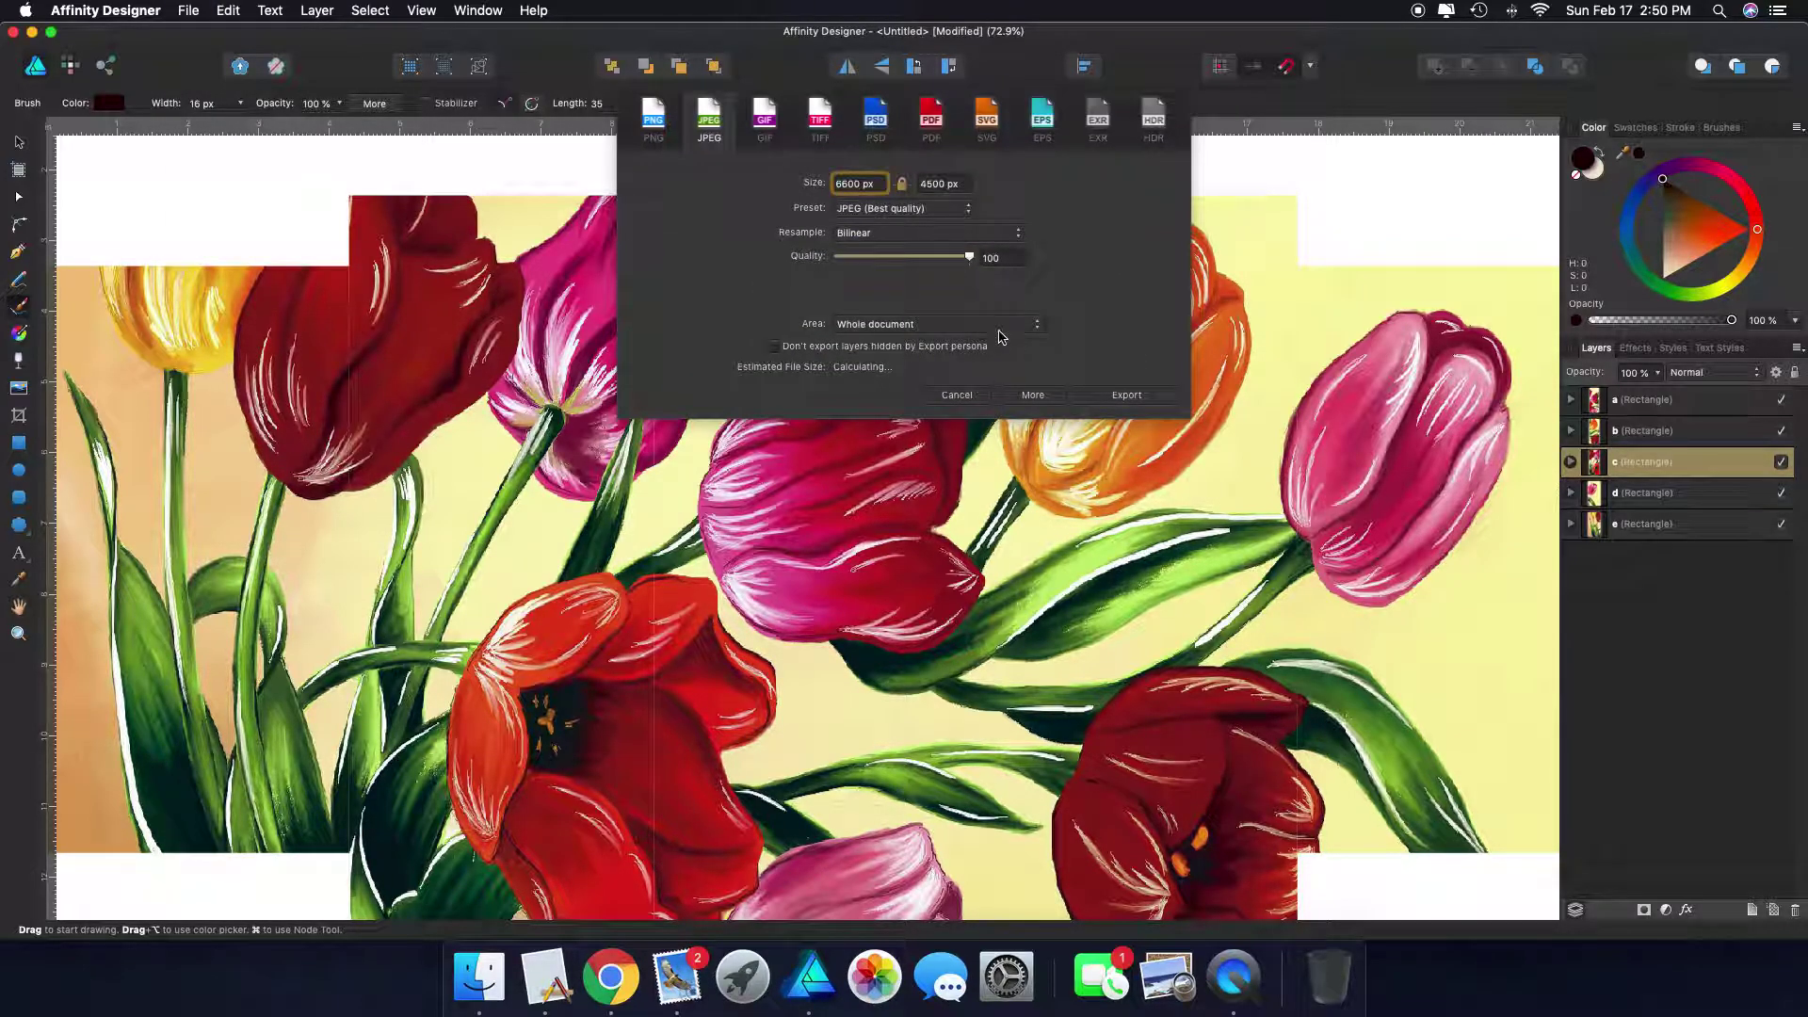
{"action": "left_click", "coordinate": [998, 325]}
{"action": "left_click", "coordinate": [998, 341]}
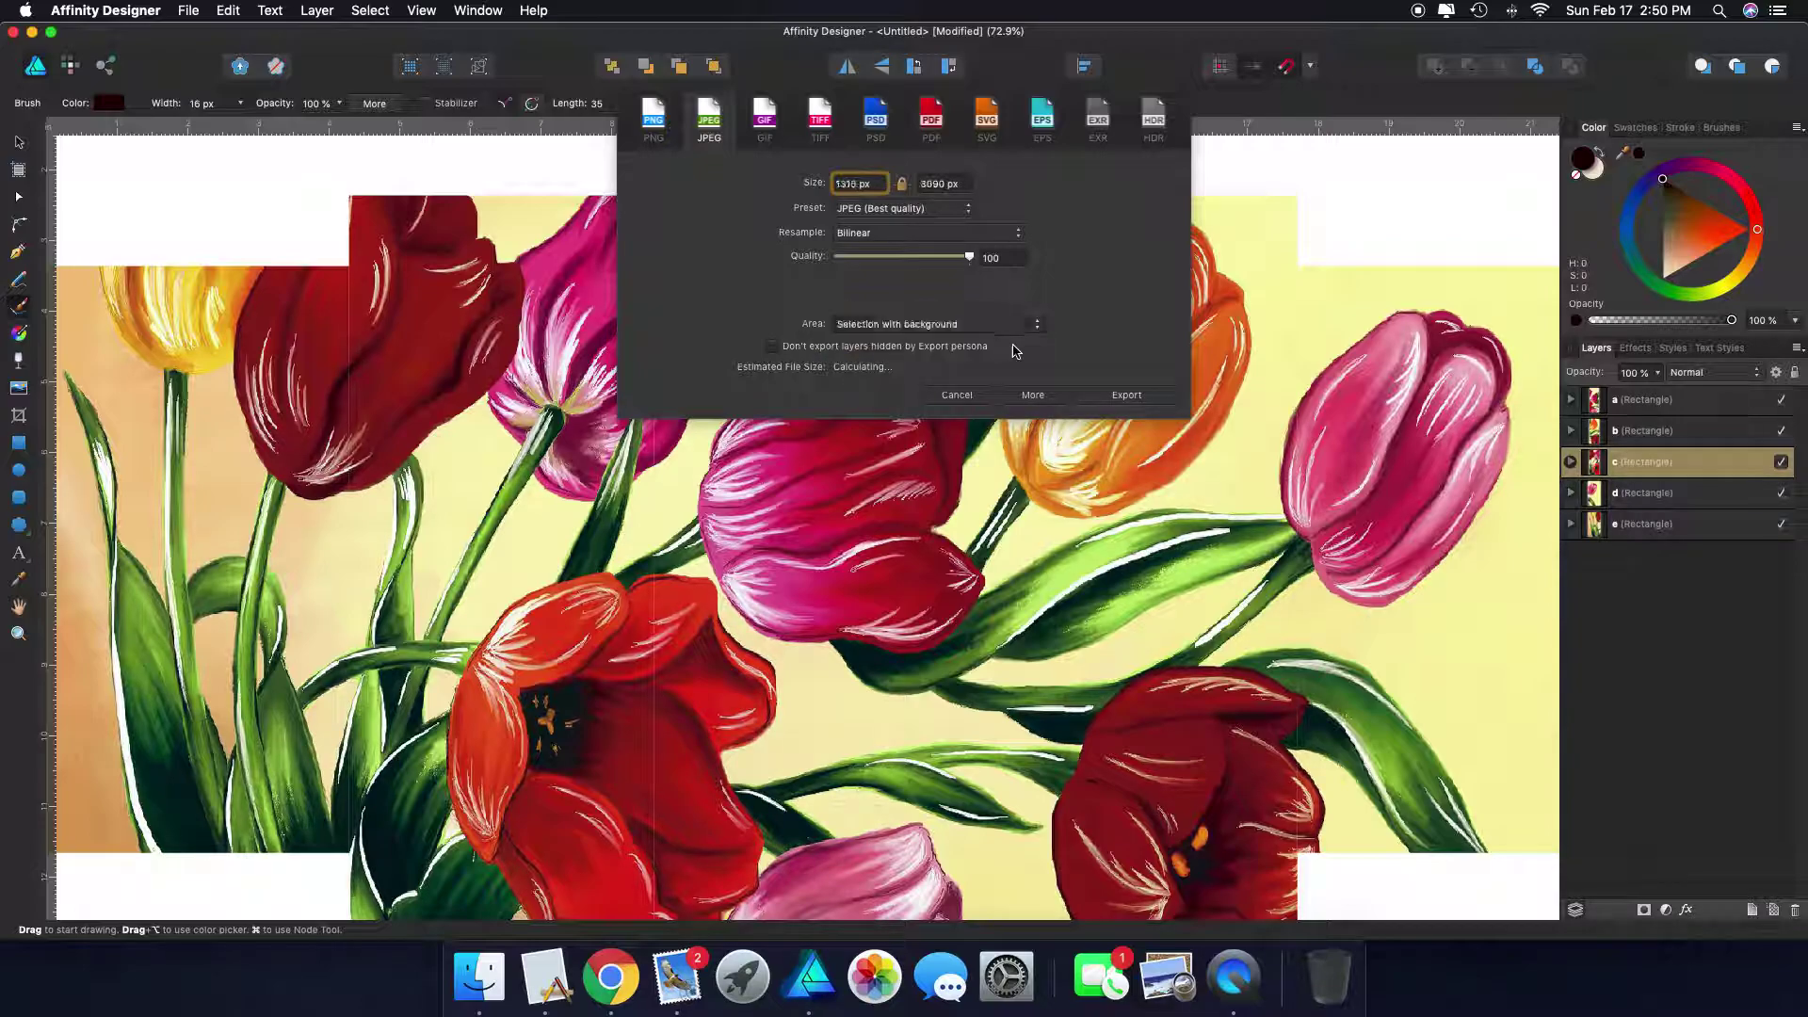
{"action": "left_click", "coordinate": [1133, 396]}
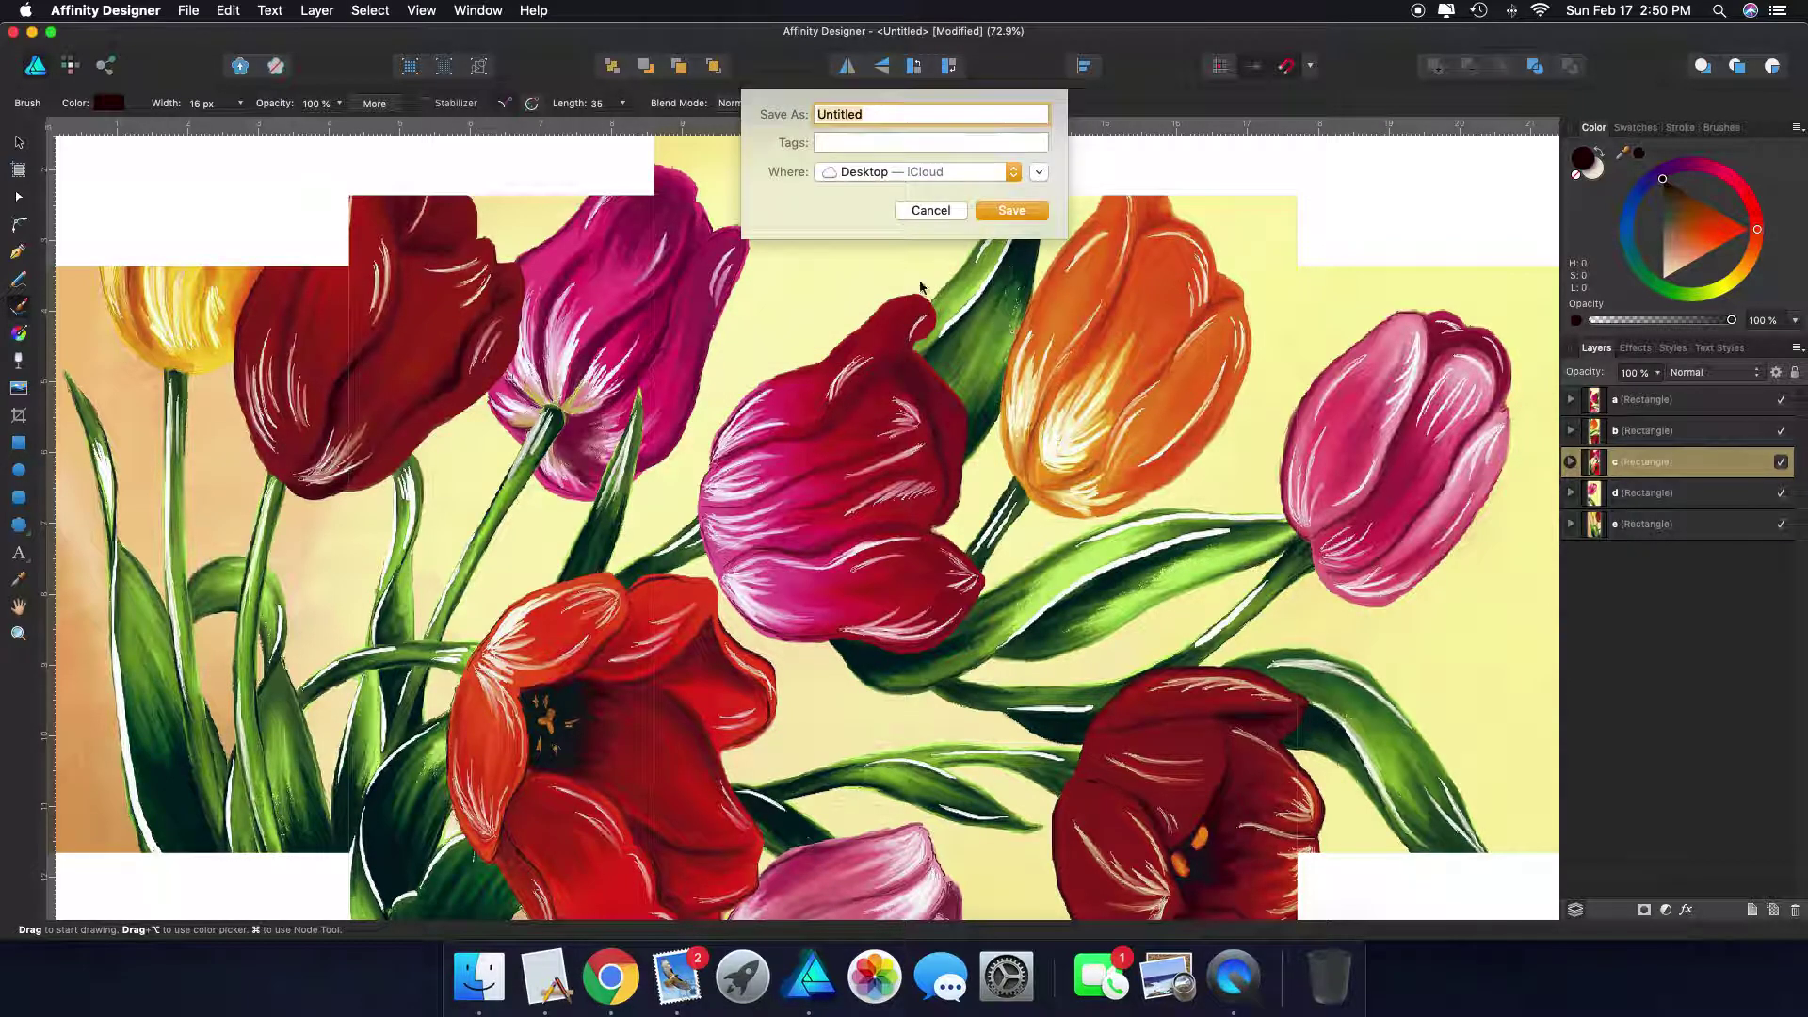
{"action": "type", "text": "c"}
{"action": "left_click", "coordinate": [1005, 212]}
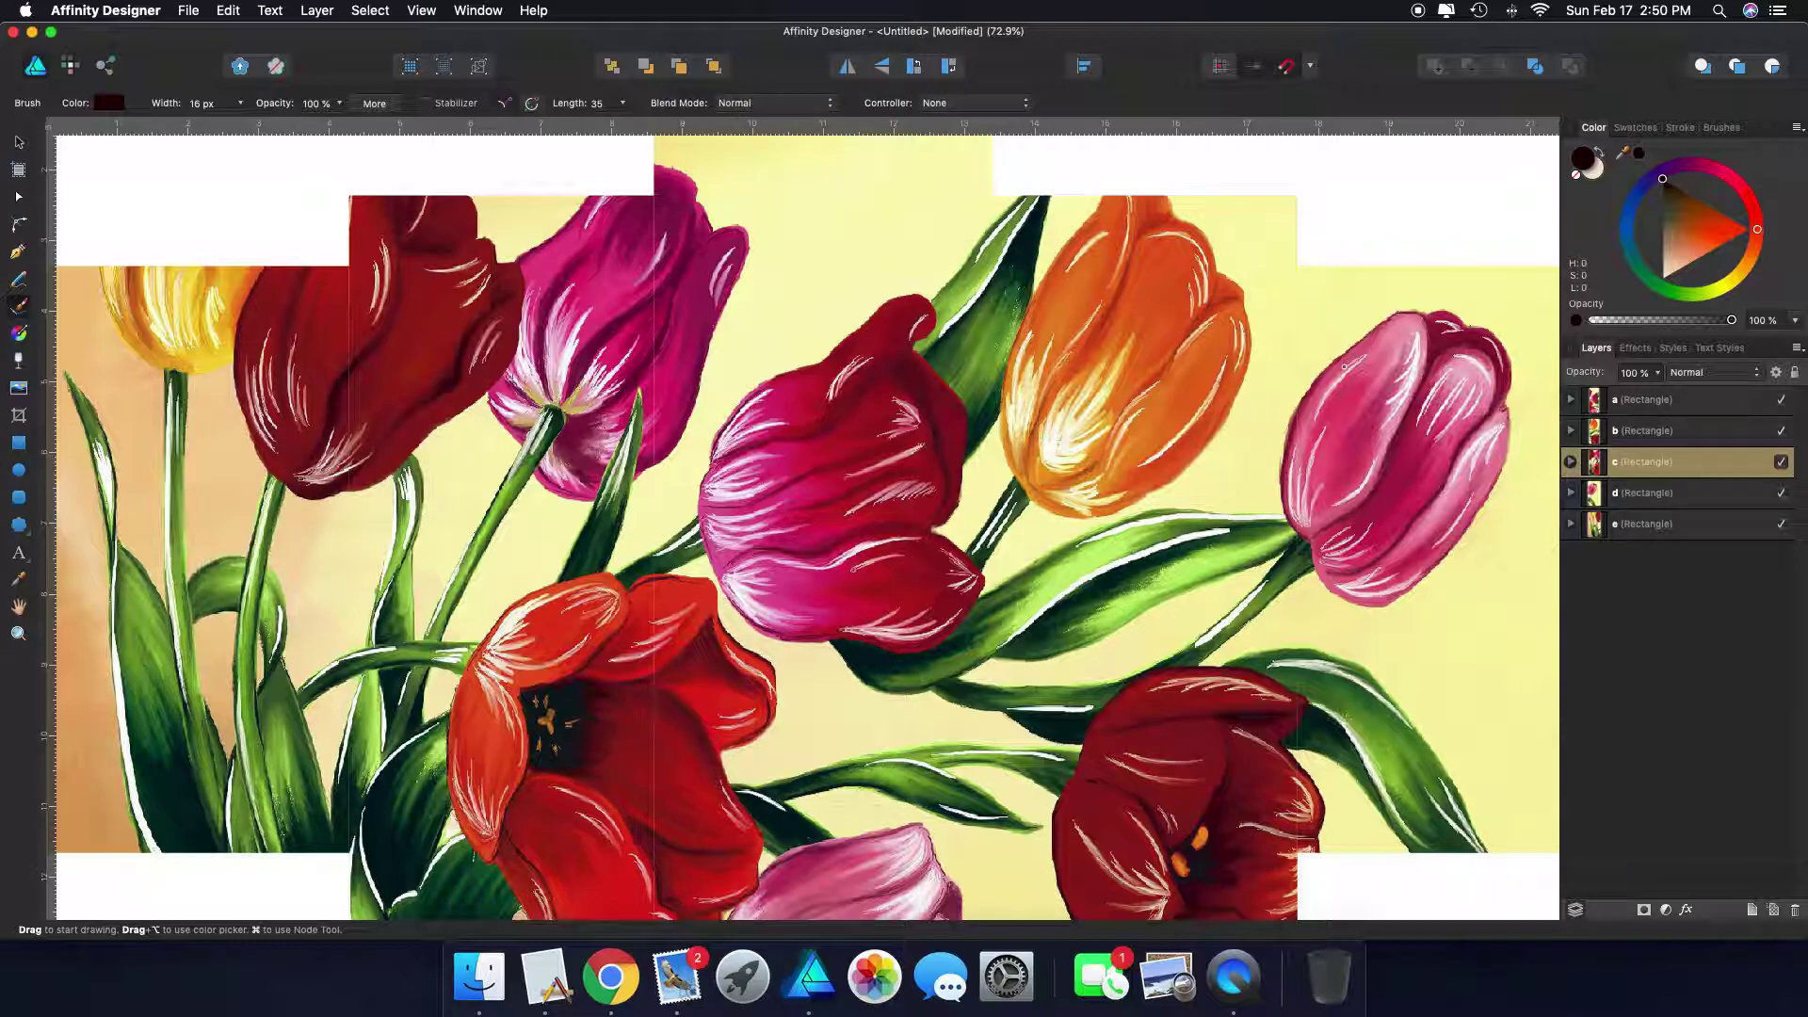
Export panel d as a best-quality JPEG with the area set to Selection with background, saved to the Desktop as d
{"action": "left_click", "coordinate": [1632, 493]}
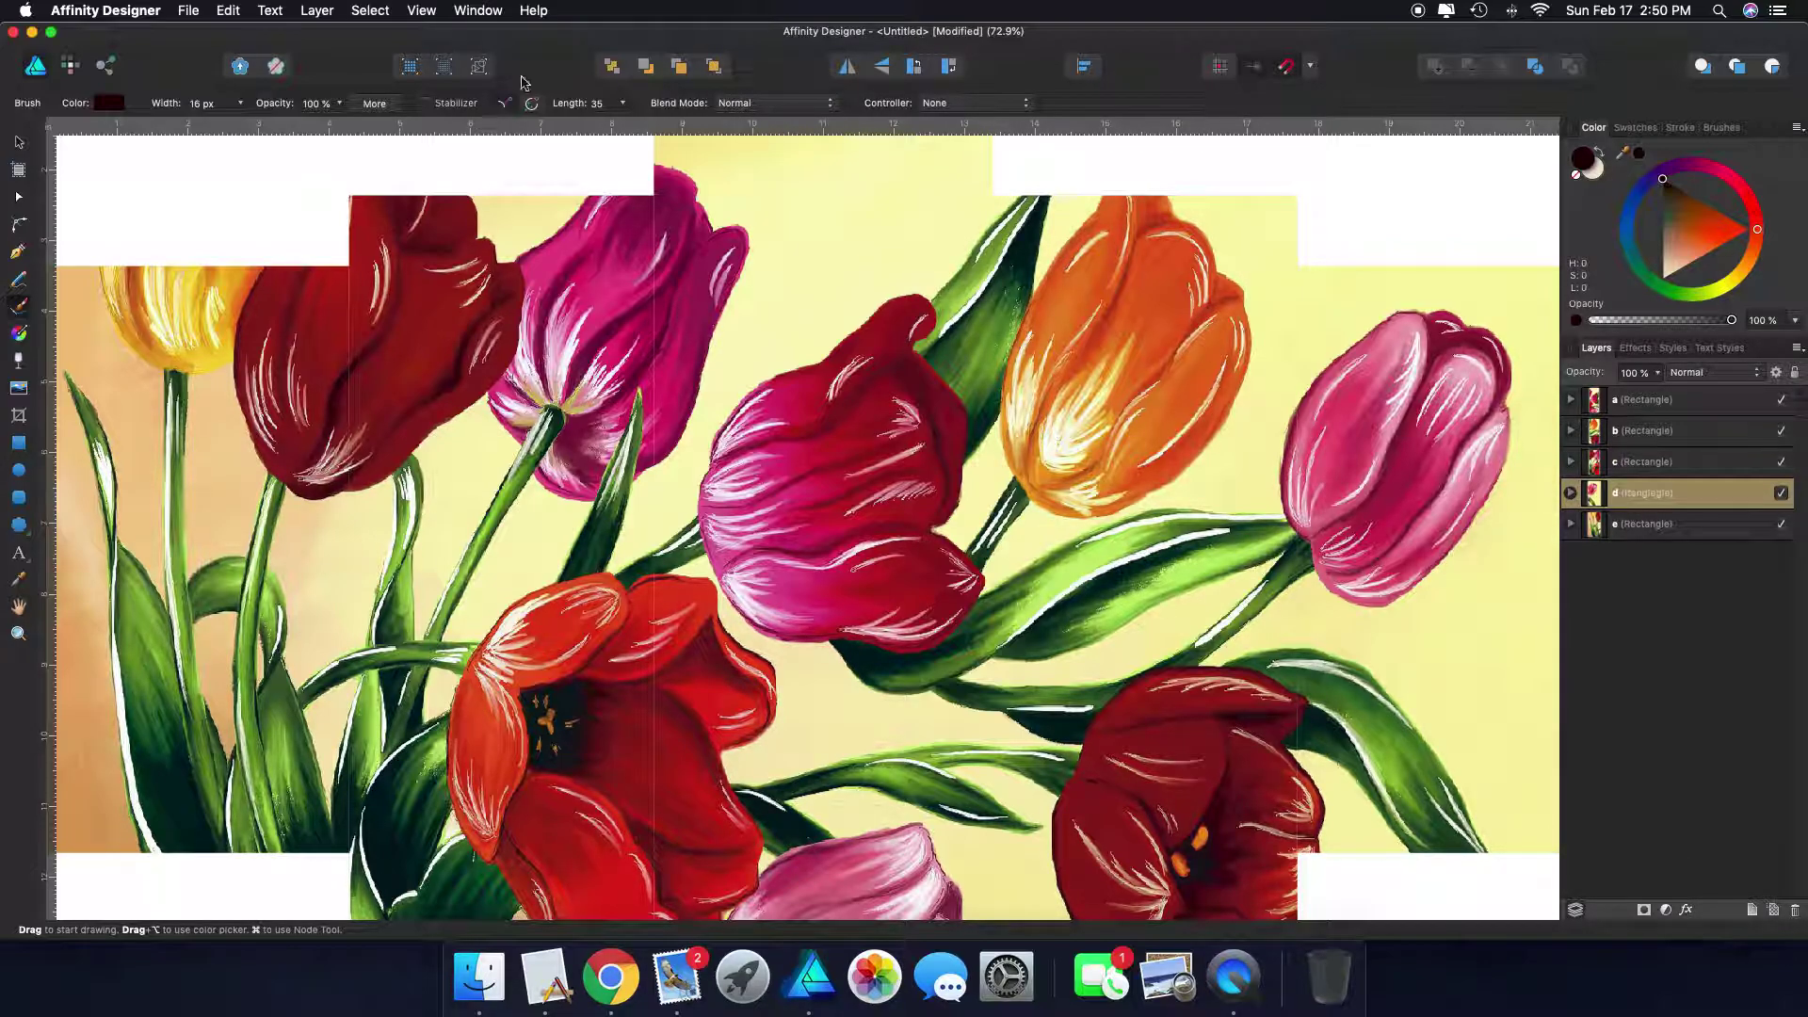
{"action": "left_click", "coordinate": [191, 12]}
{"action": "left_click", "coordinate": [235, 311]}
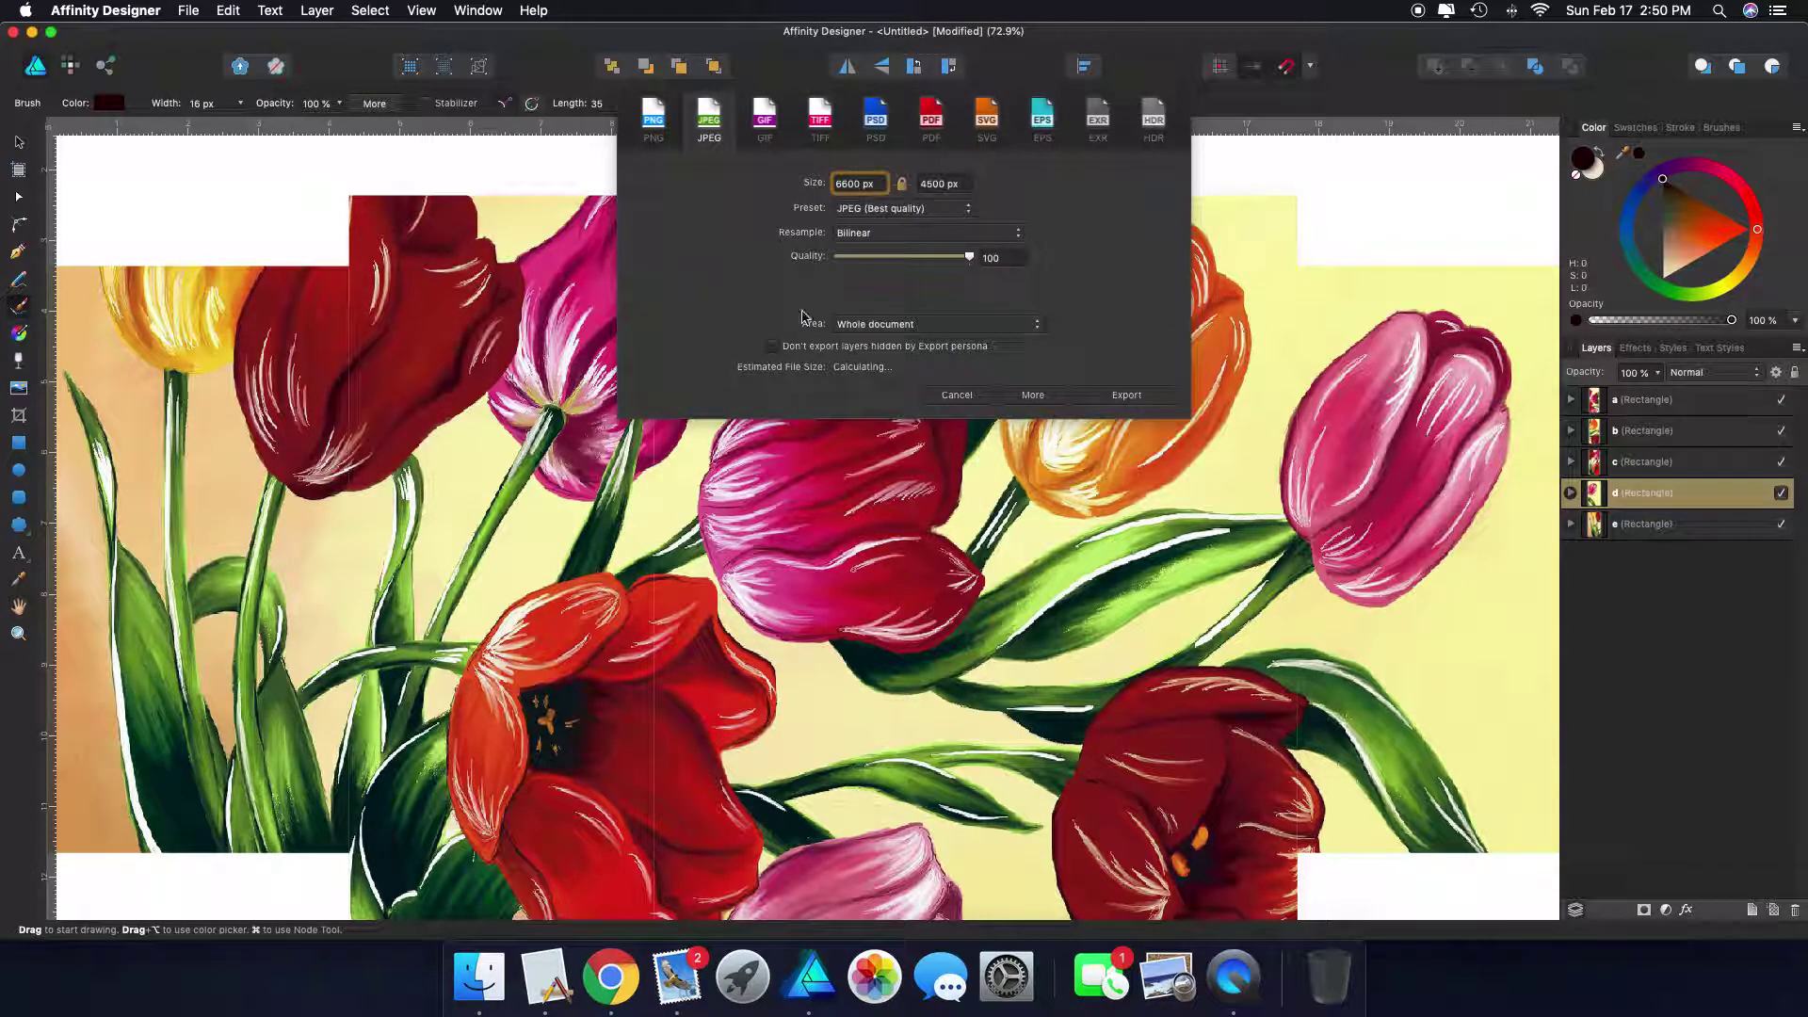
{"action": "left_click", "coordinate": [855, 326]}
{"action": "left_click", "coordinate": [860, 339]}
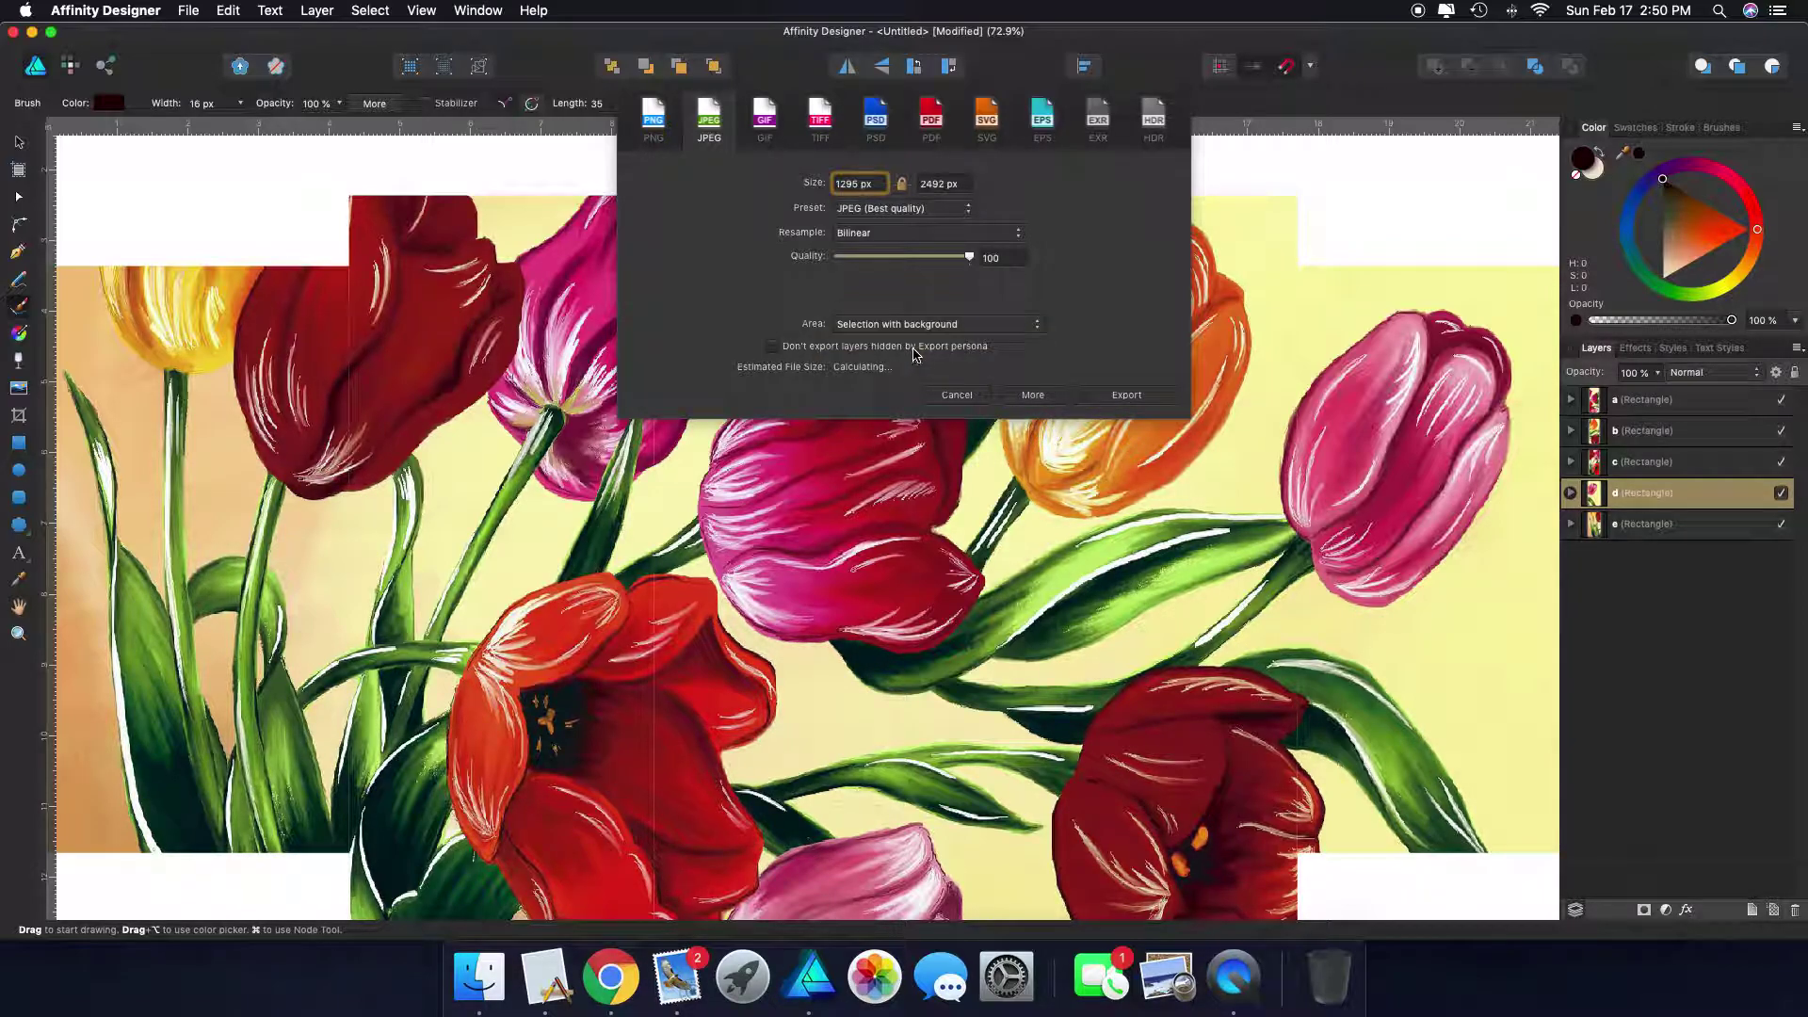
{"action": "left_click", "coordinate": [1136, 398]}
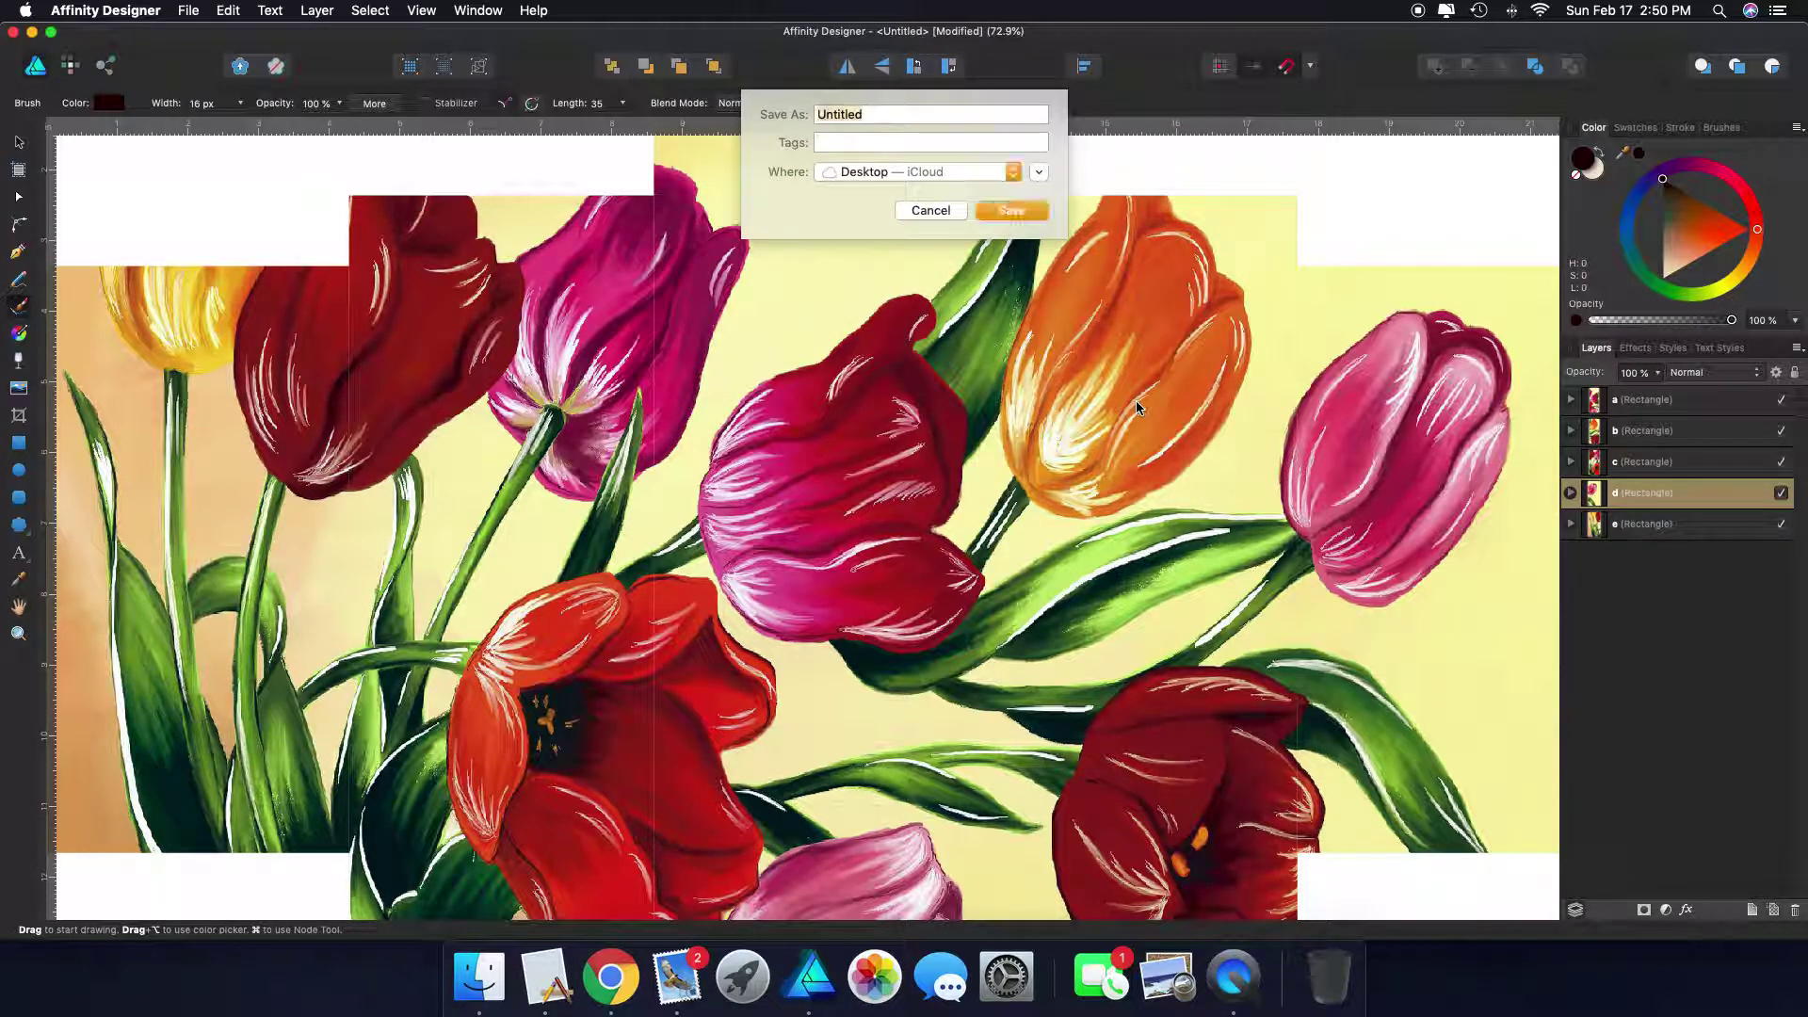
{"action": "type", "text": "d"}
{"action": "left_click", "coordinate": [1010, 210]}
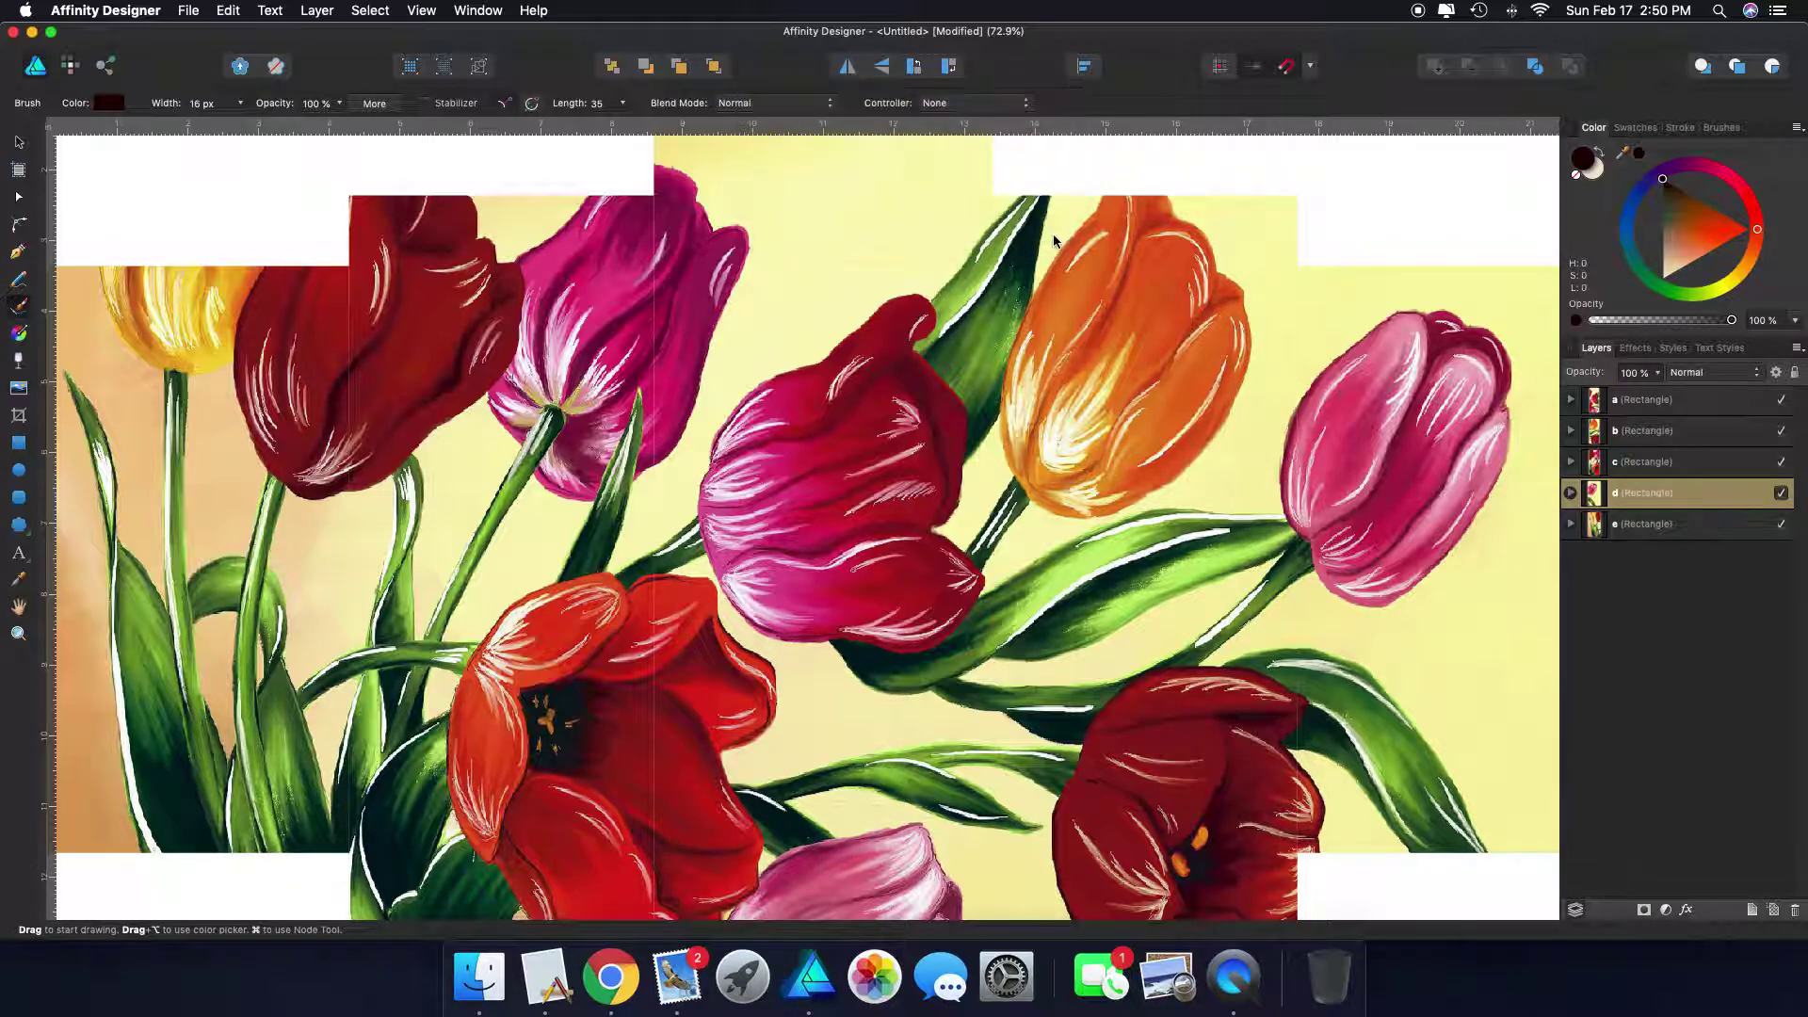
Export panel e as a best-quality JPEG with the area set to Selection with background, saved to the Desktop as e
{"action": "left_click", "coordinate": [1645, 532]}
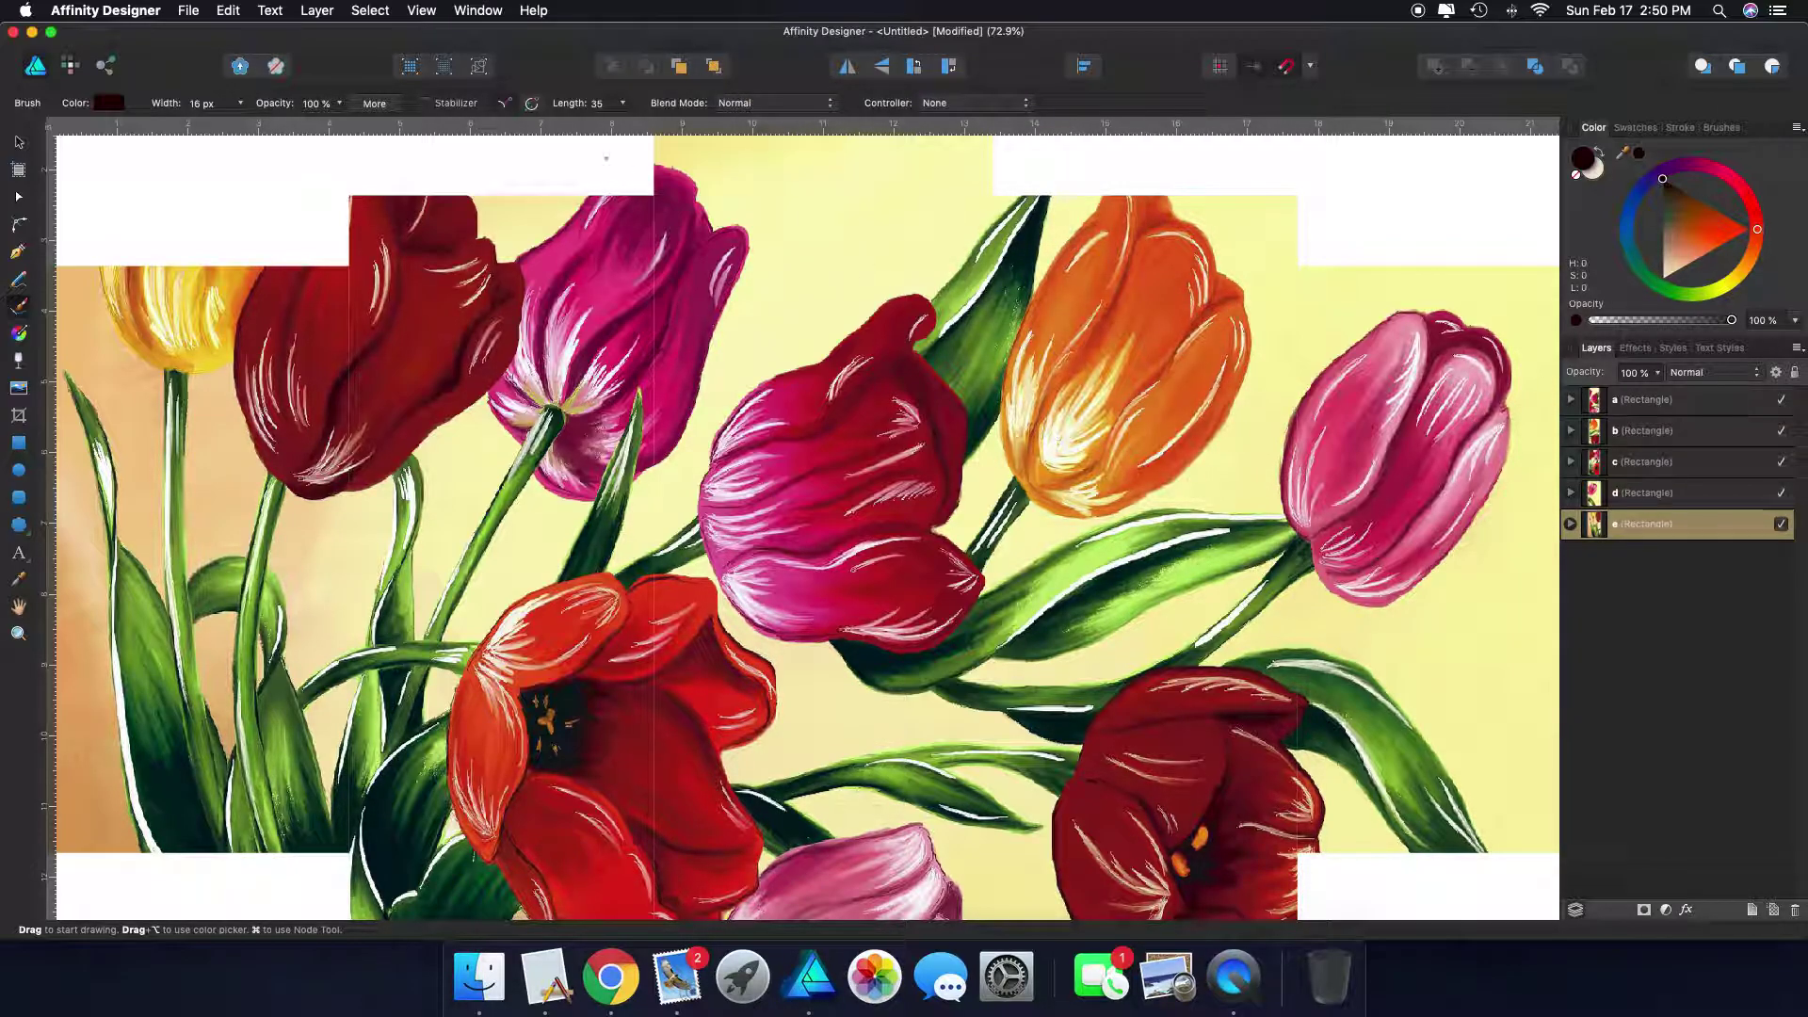
{"action": "left_click", "coordinate": [188, 10]}
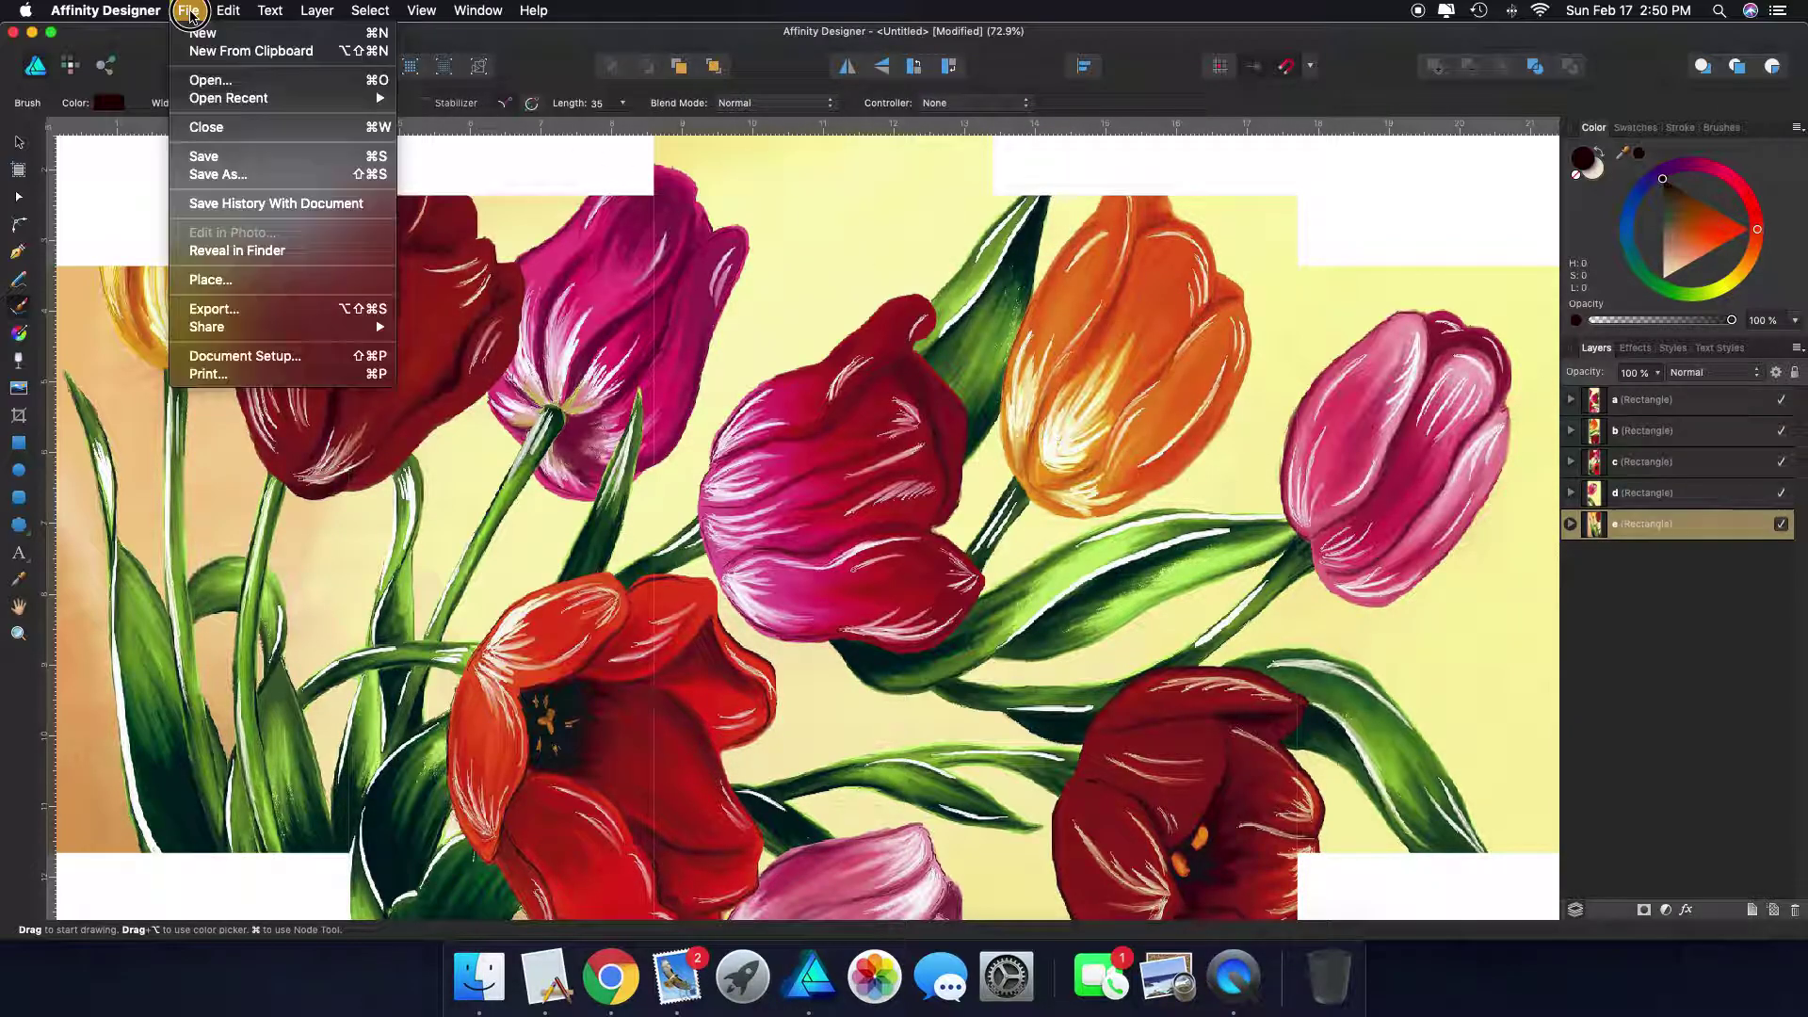
{"action": "left_click", "coordinate": [213, 309]}
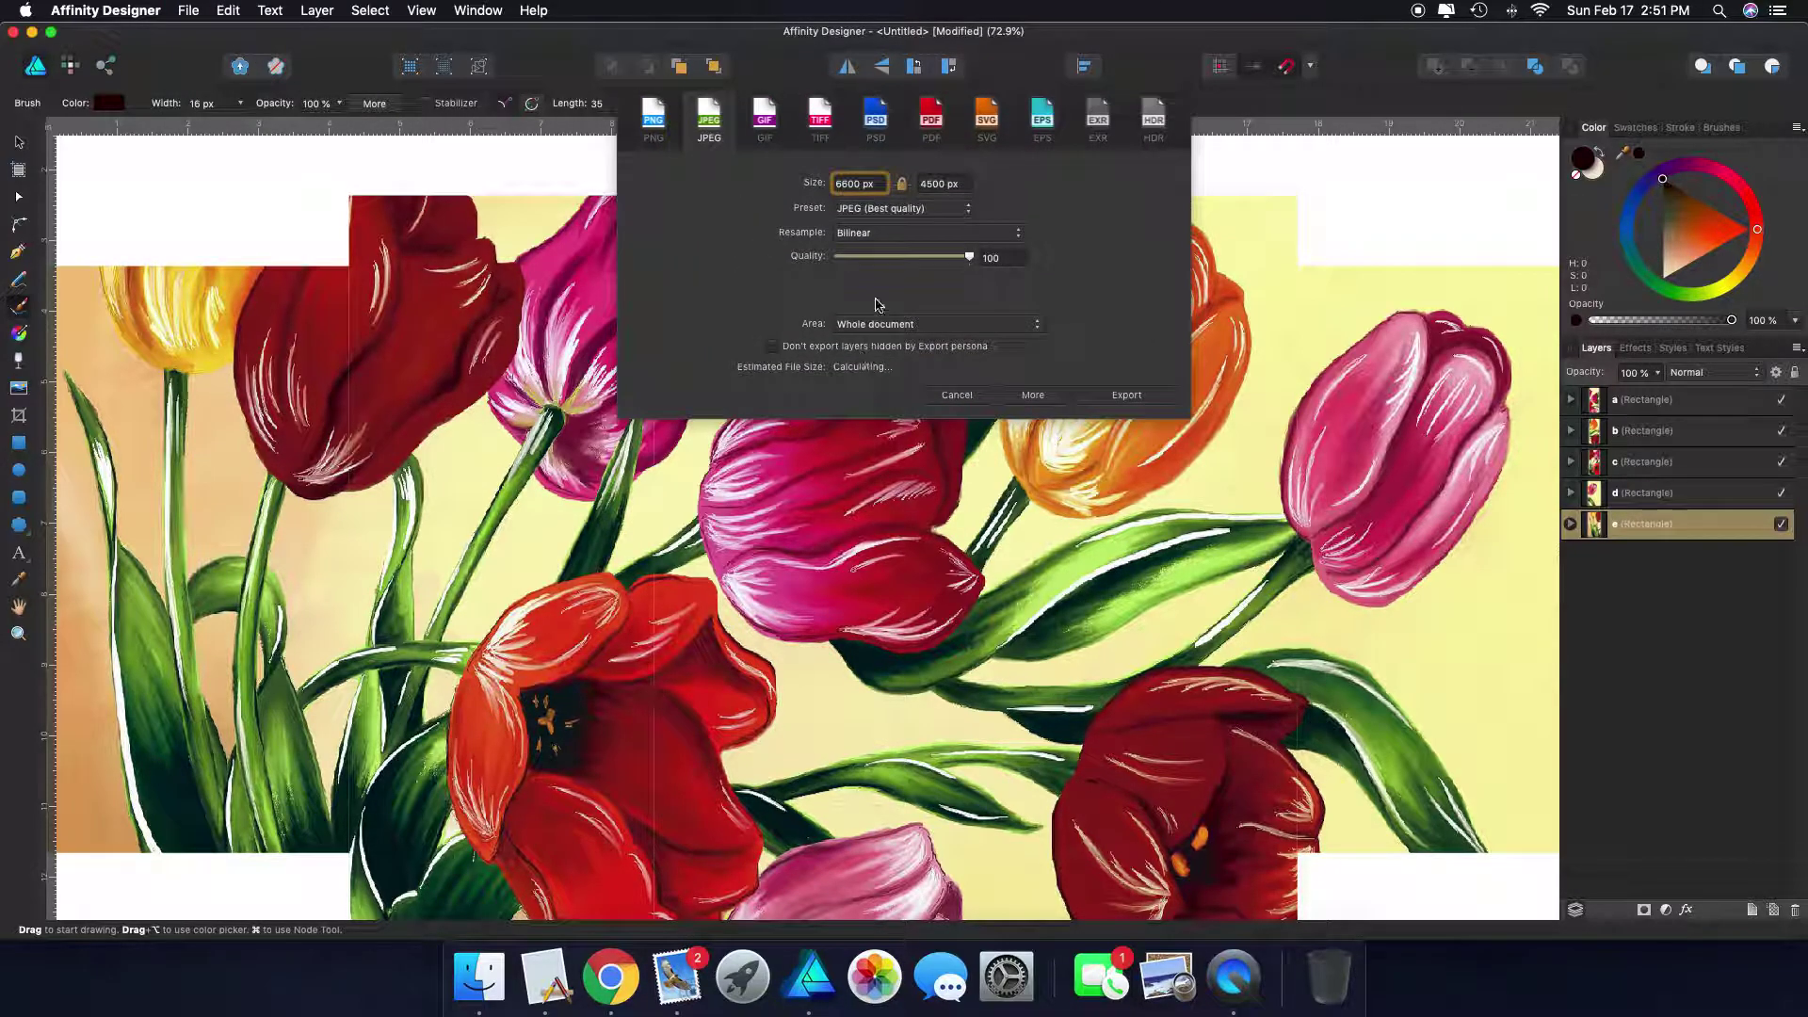
{"action": "left_click", "coordinate": [972, 328]}
{"action": "left_click", "coordinate": [973, 345]}
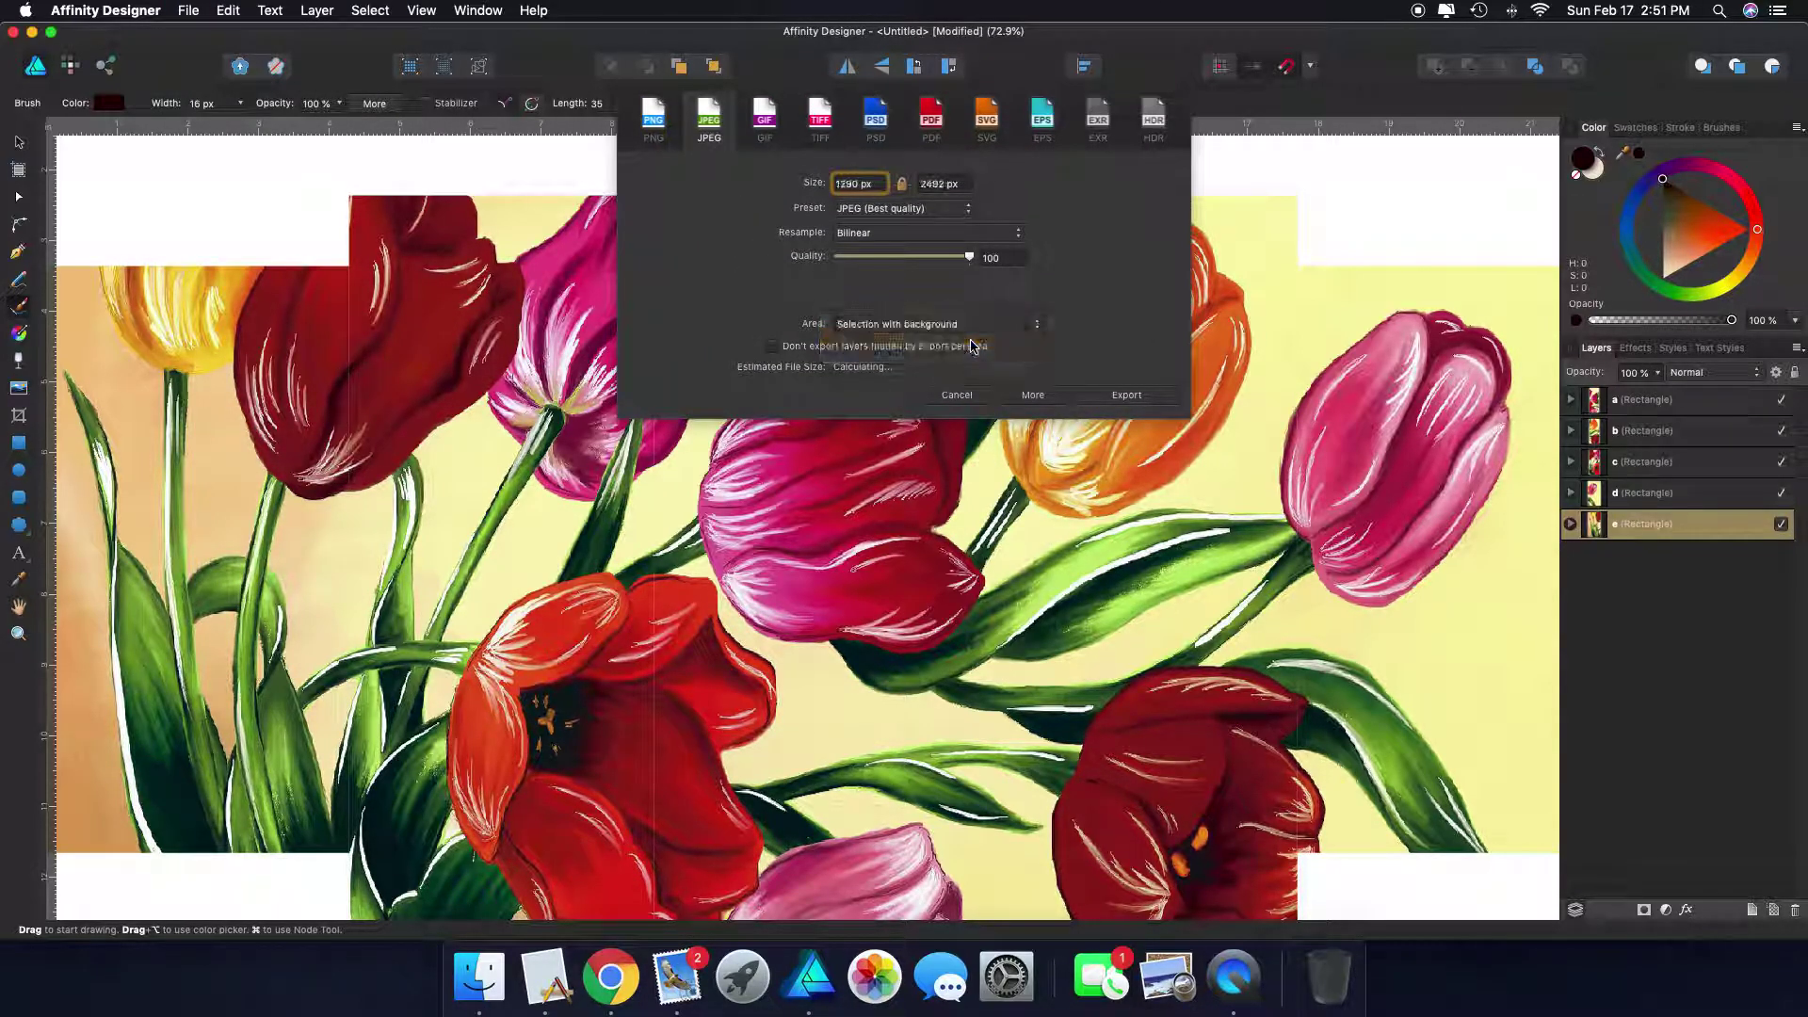
{"action": "left_click", "coordinate": [1124, 394]}
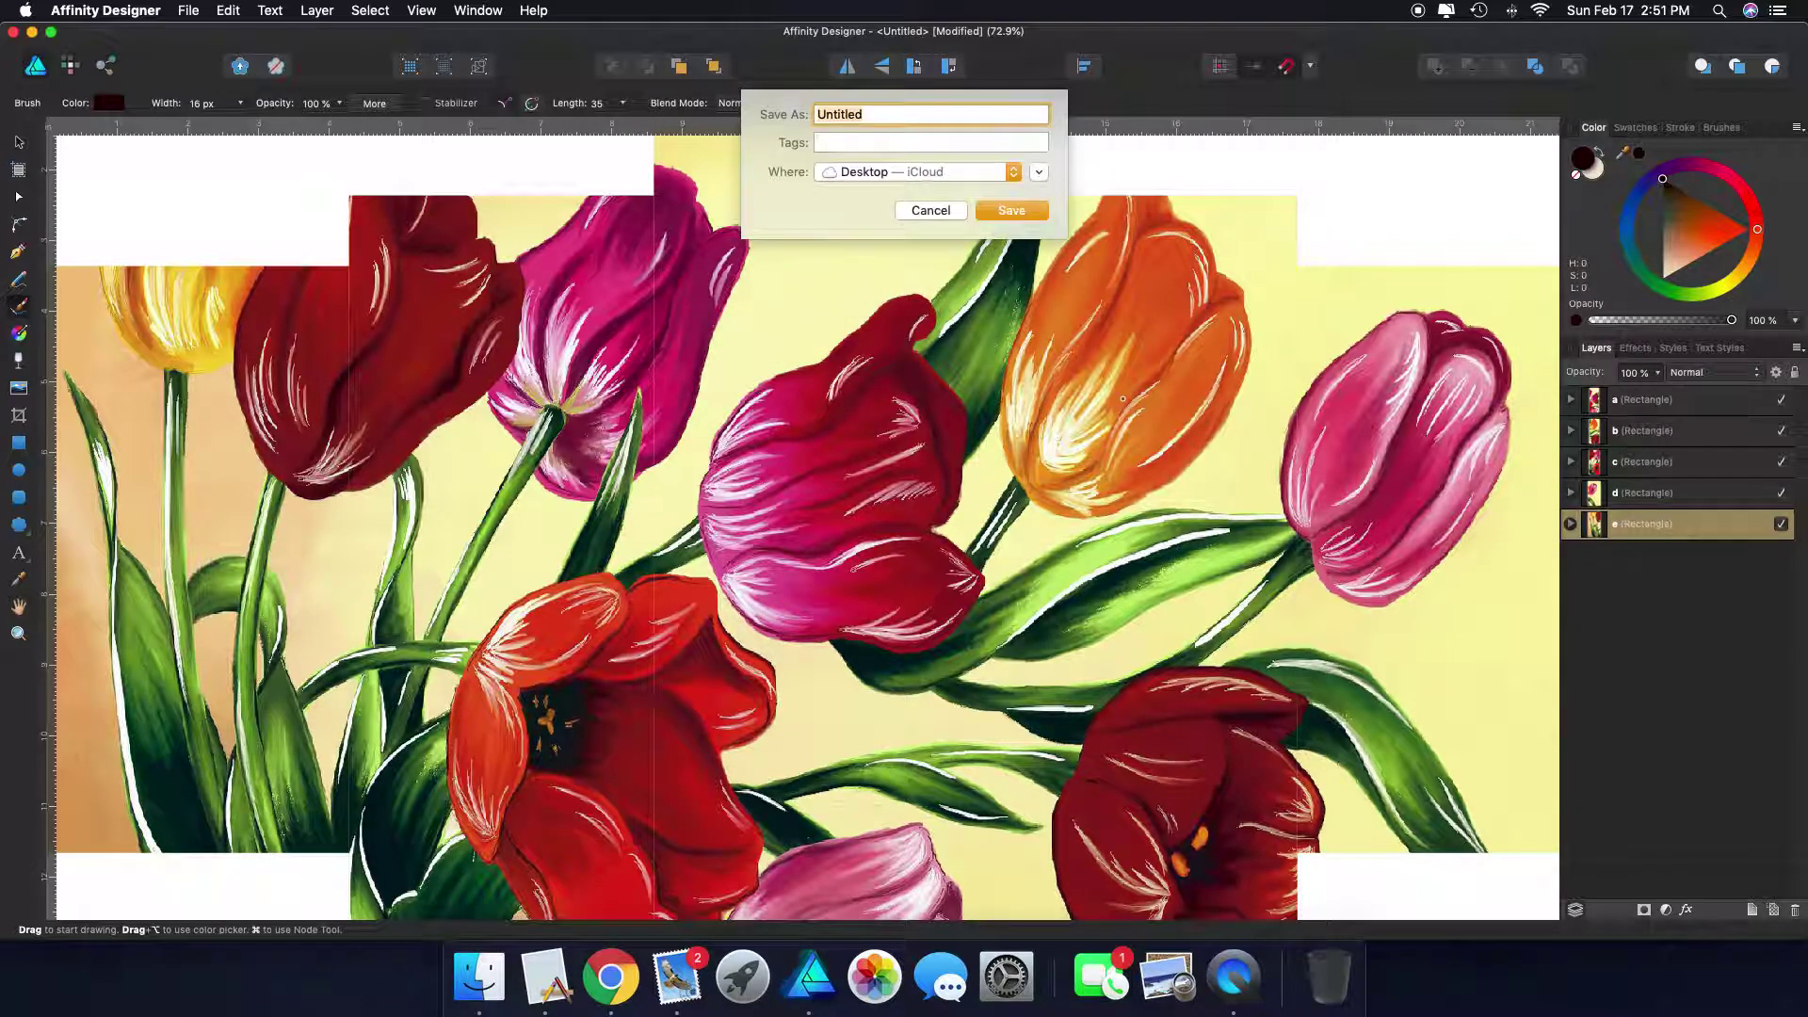
{"action": "left_click", "coordinate": [1004, 209]}
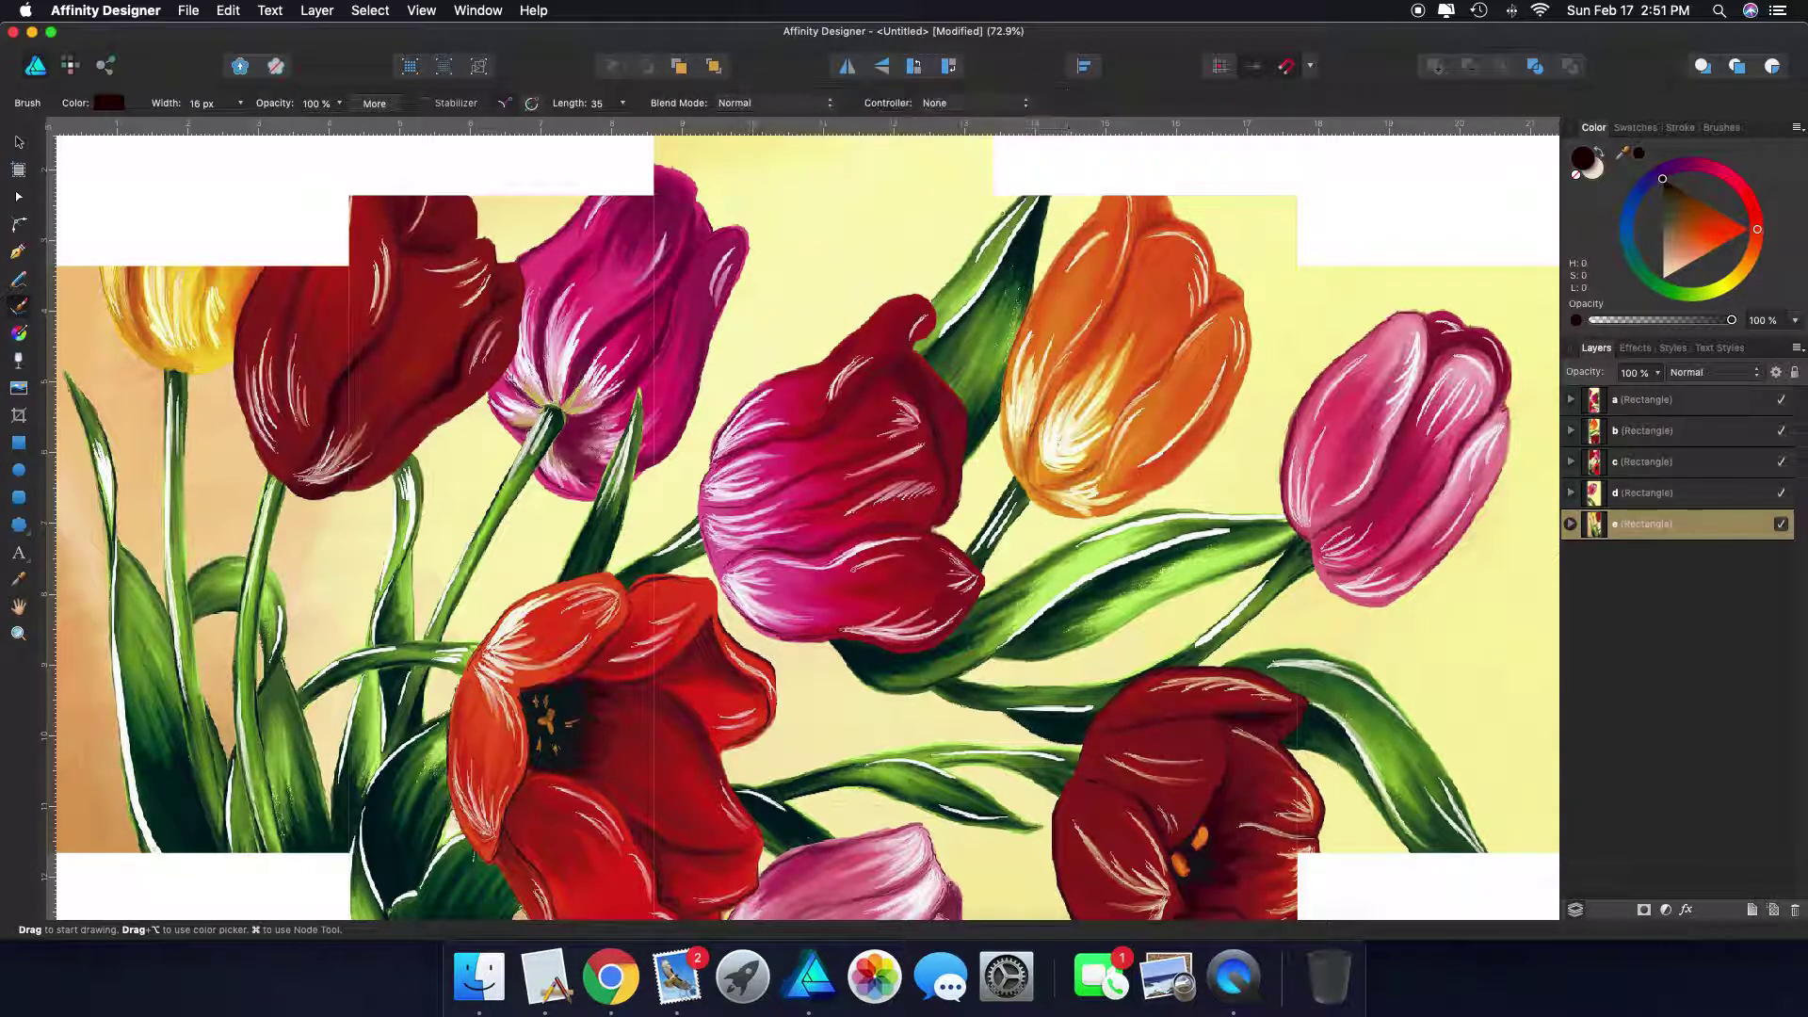
Clear the open windows off the desktop, set the original tulip image apart, and line up a.jpg to e.jpg in a row beneath it
{"action": "left_click", "coordinate": [32, 34]}
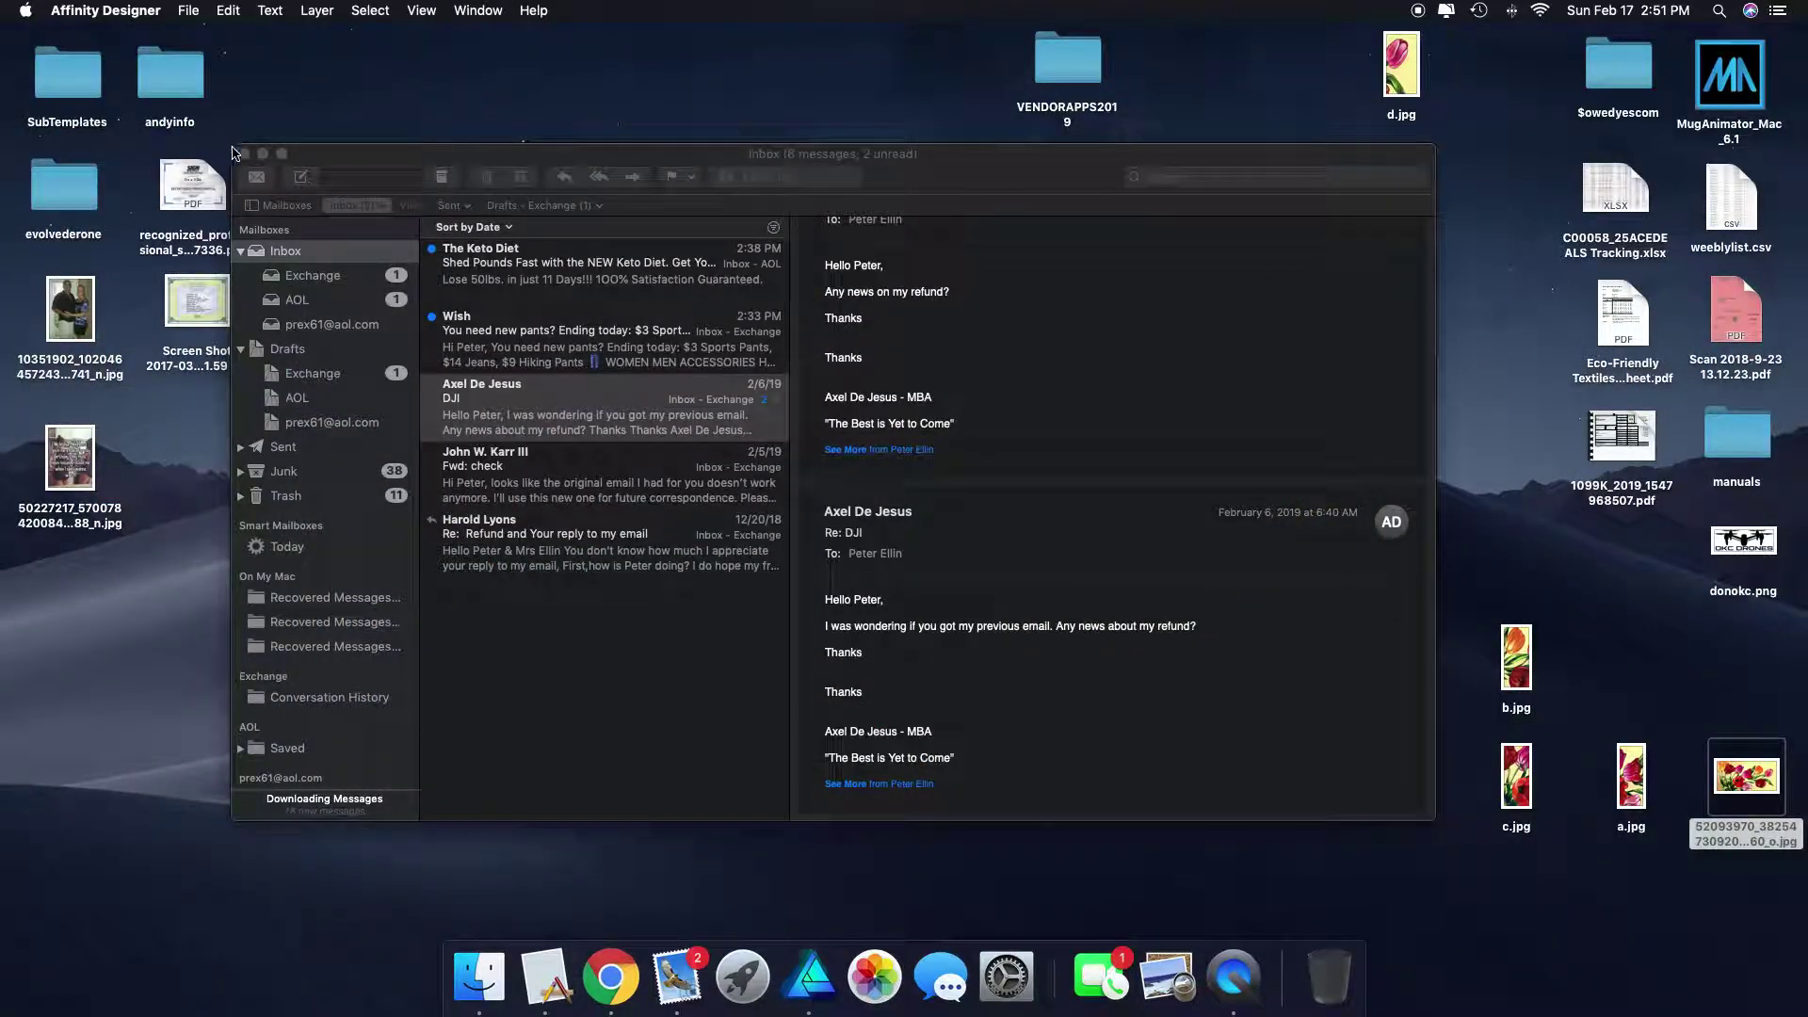
{"action": "left_click", "coordinate": [244, 153]}
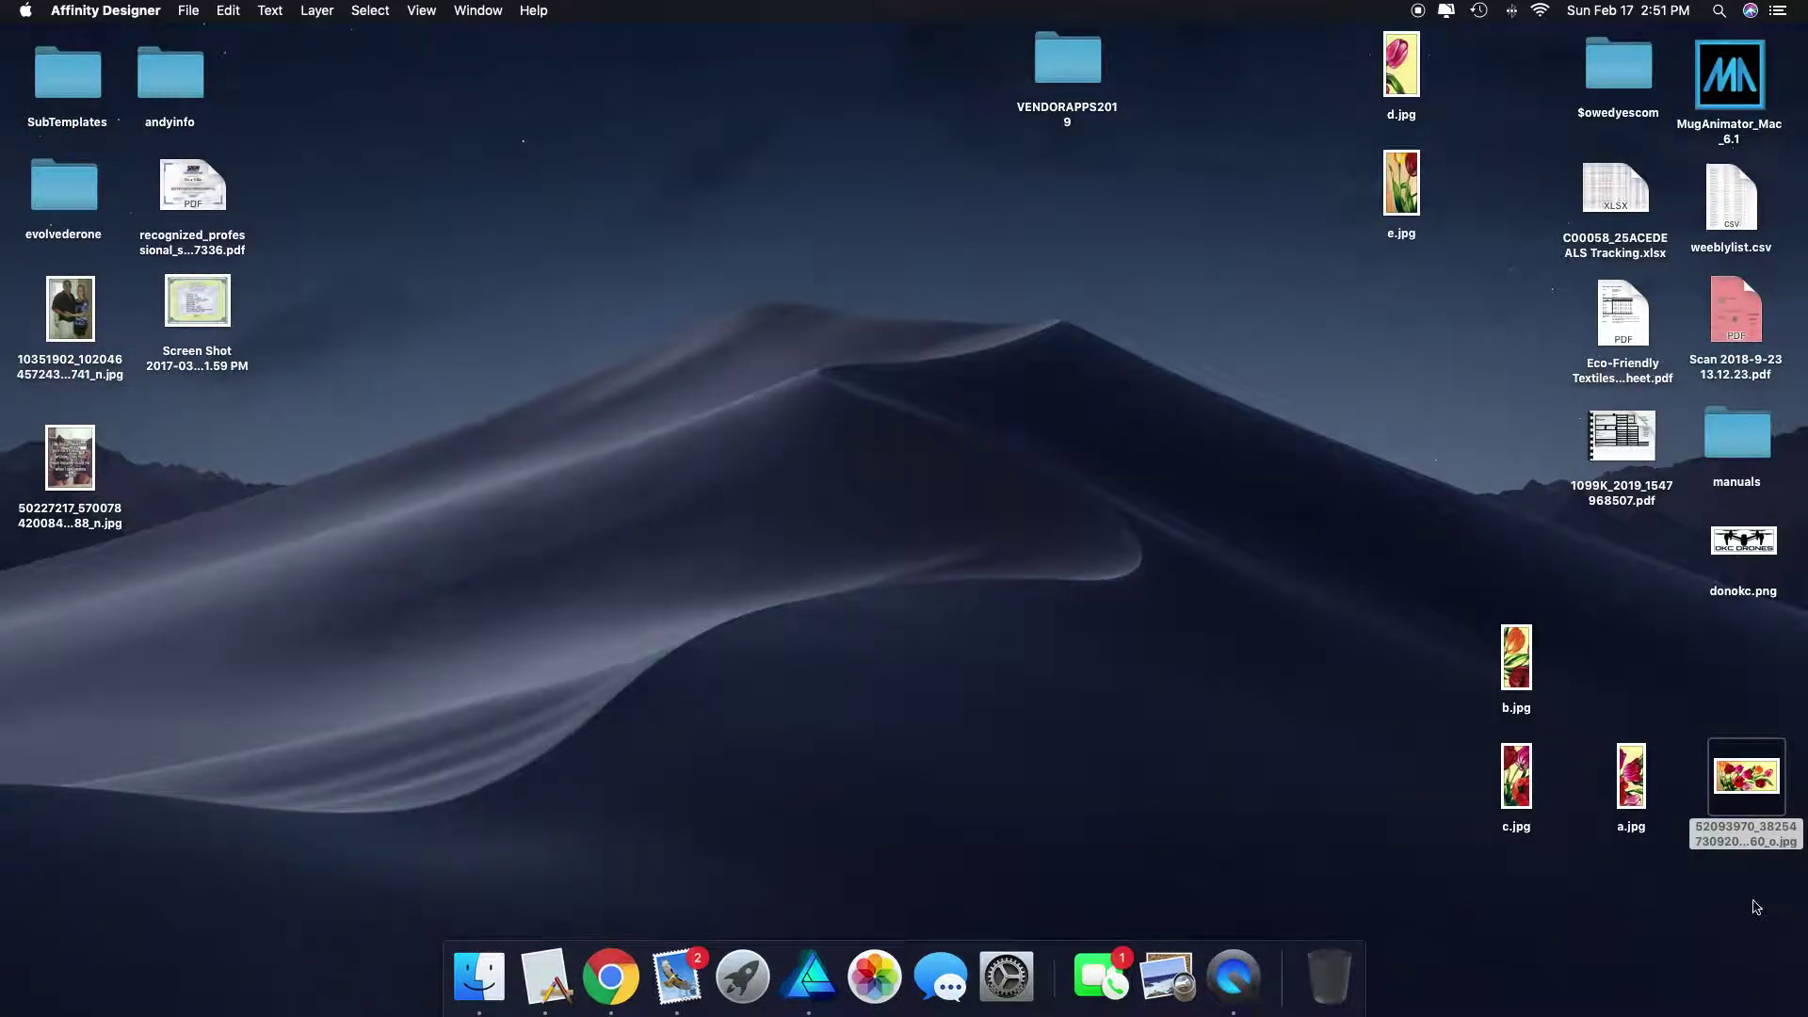
{"action": "left_click_drag", "start_coordinate": [1735, 779], "coordinate": [585, 154]}
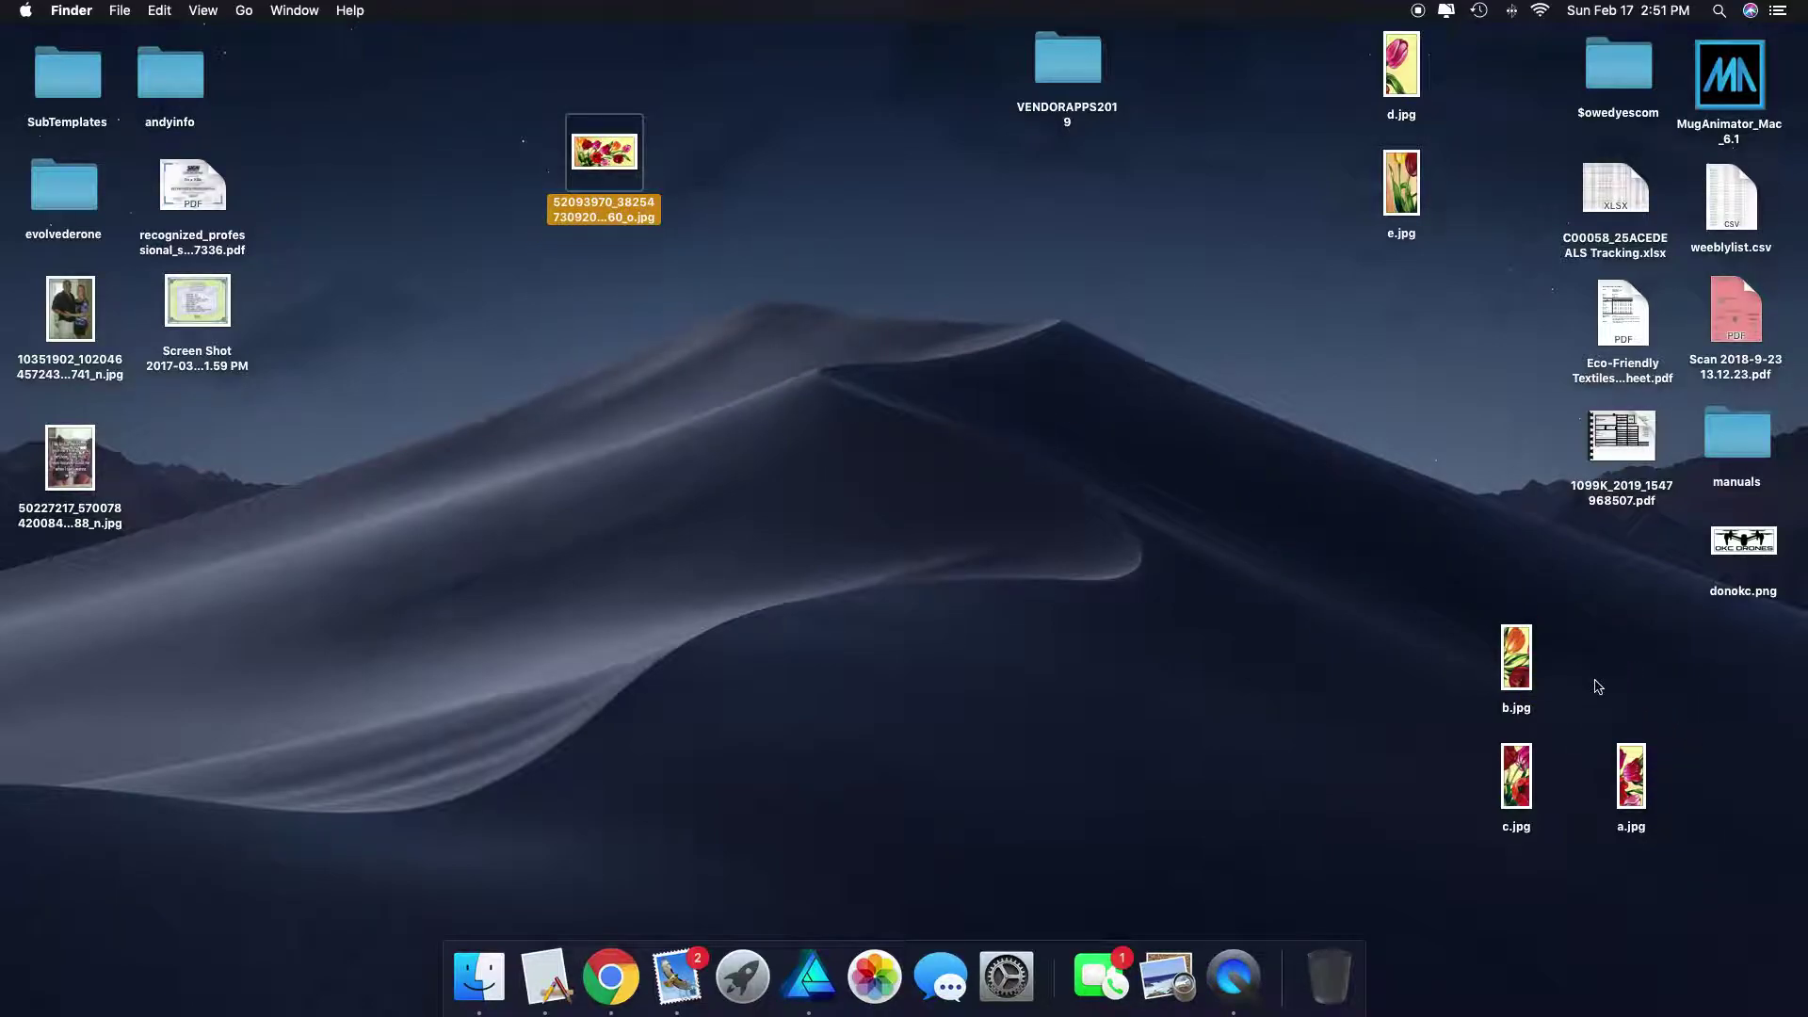
{"action": "left_click_drag", "start_coordinate": [1632, 793], "coordinate": [643, 442]}
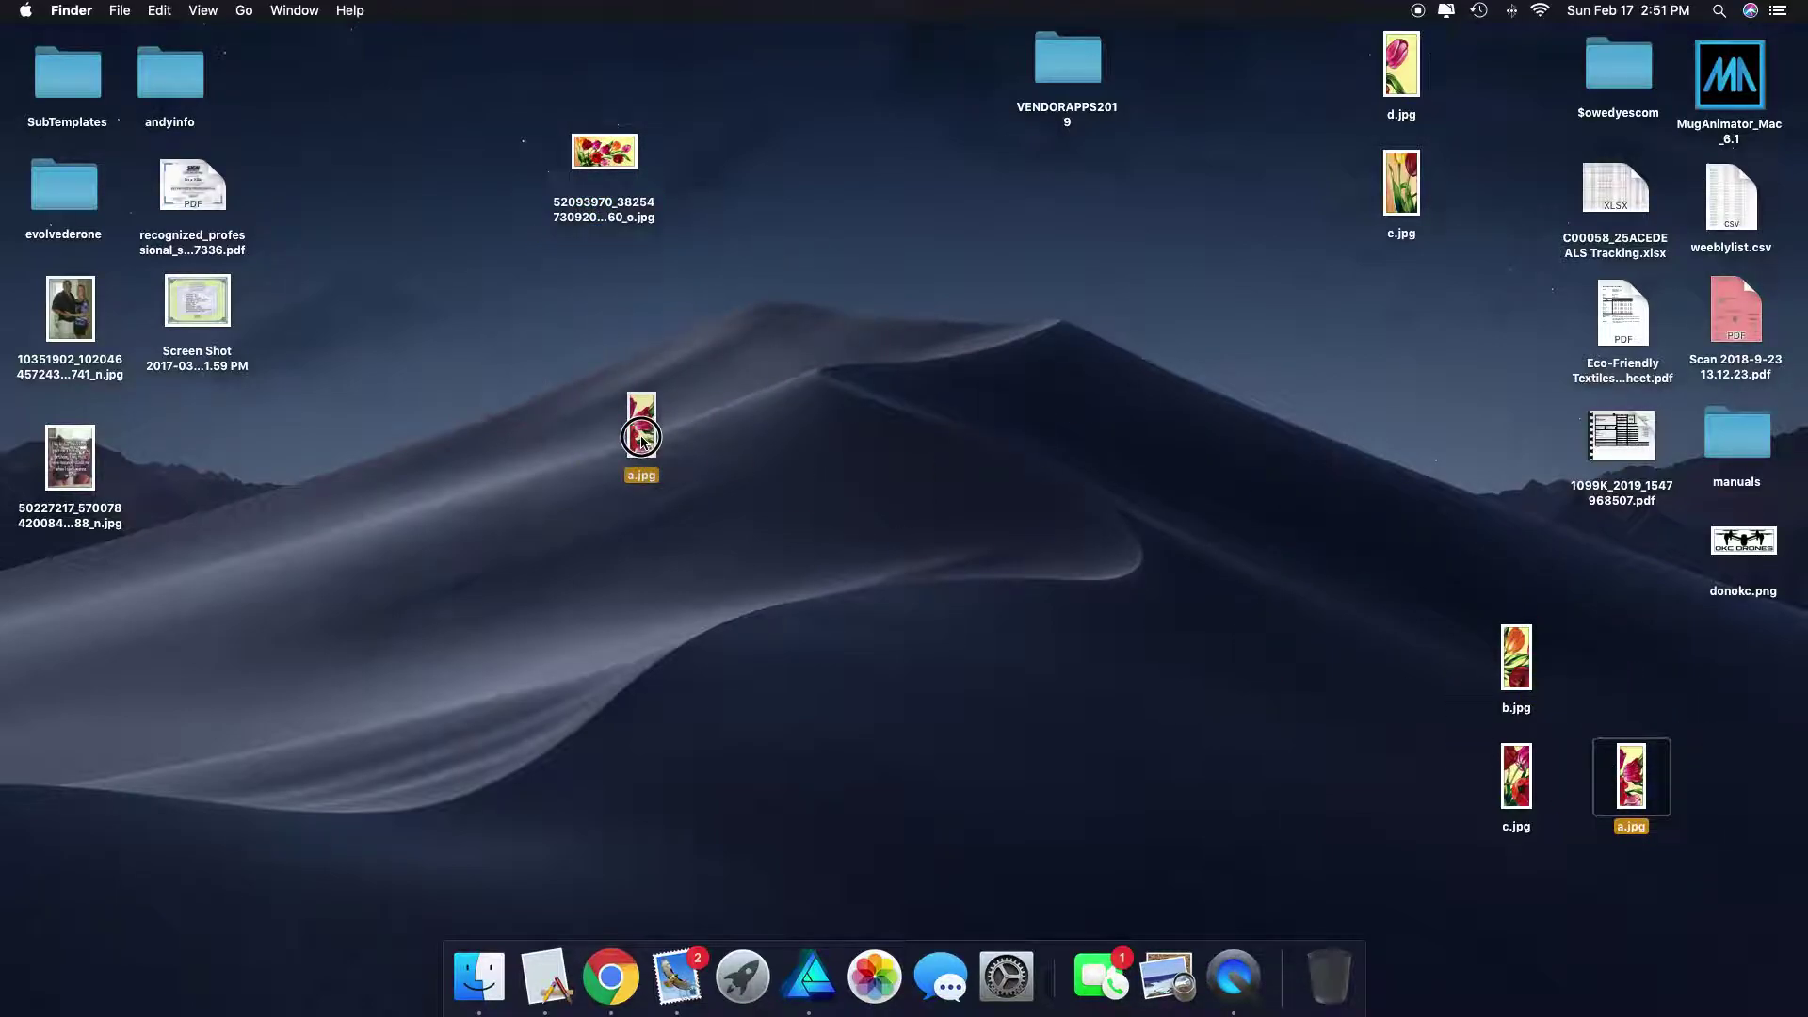
{"action": "left_click_drag", "start_coordinate": [1514, 661], "coordinate": [730, 429]}
{"action": "left_click_drag", "start_coordinate": [1518, 779], "coordinate": [795, 424]}
{"action": "left_click_drag", "start_coordinate": [1401, 65], "coordinate": [874, 431]}
{"action": "left_click_drag", "start_coordinate": [1401, 183], "coordinate": [947, 445]}
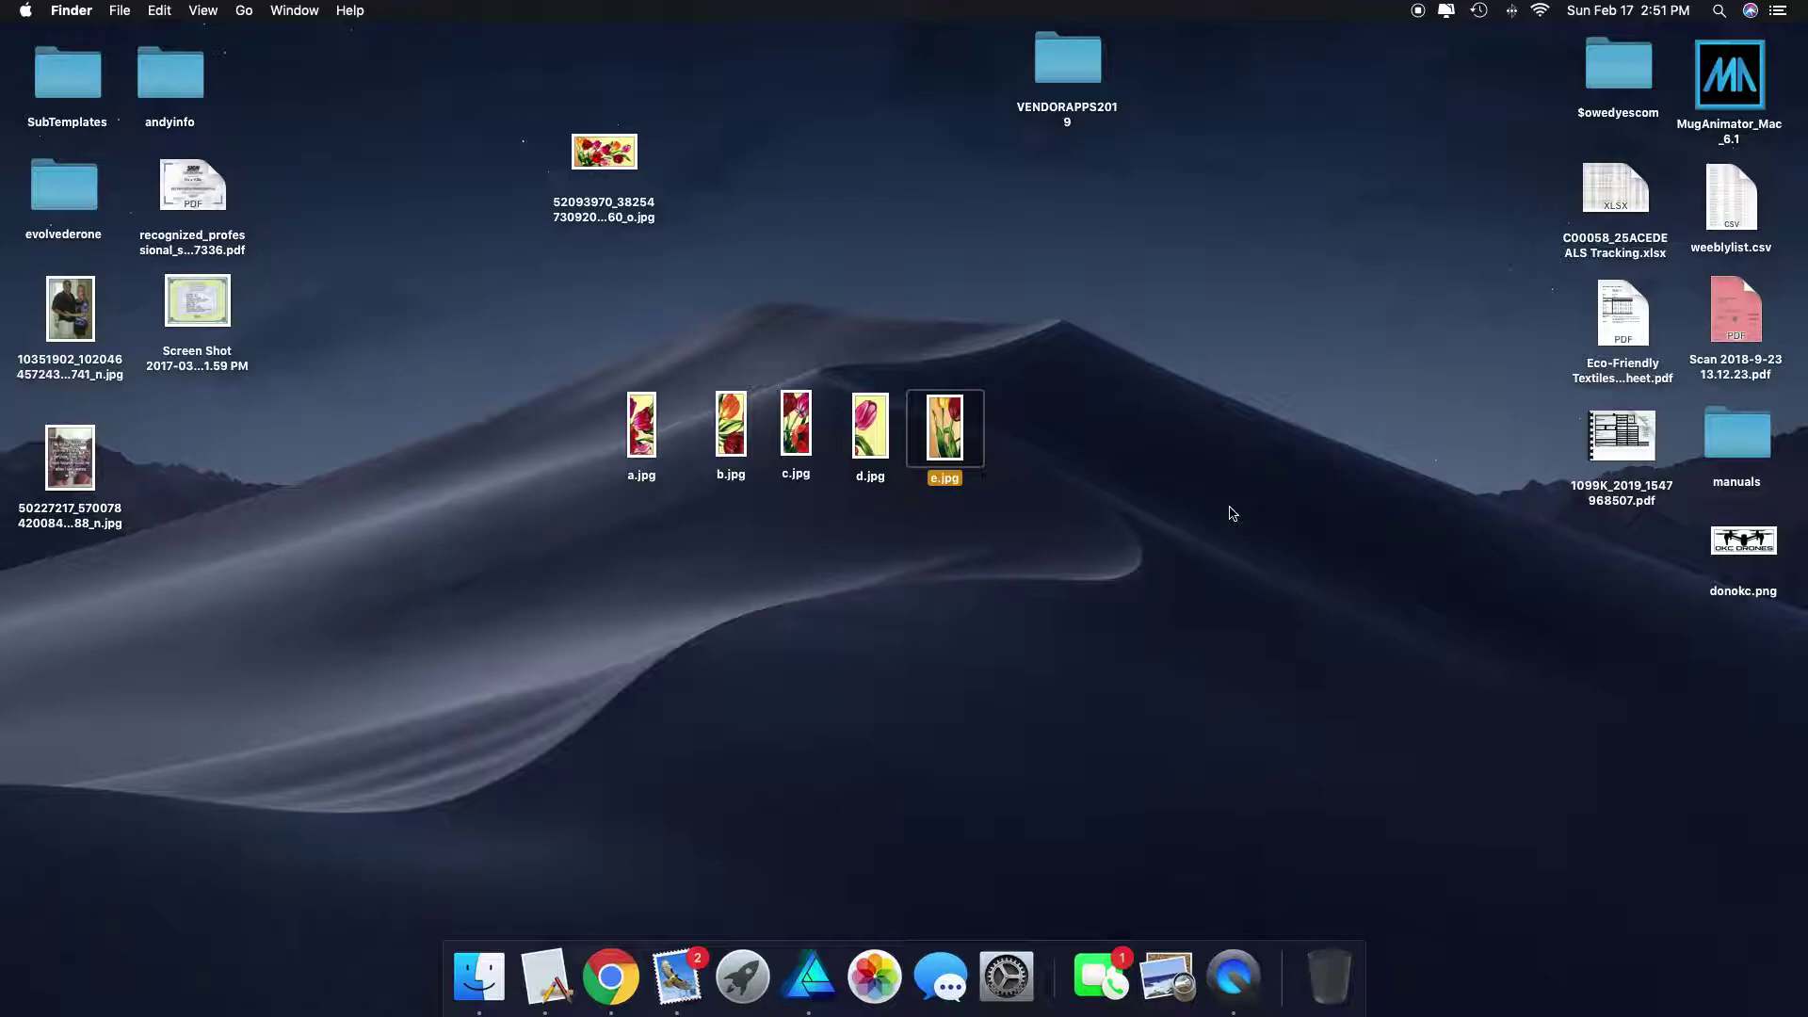
Switch back to Affinity Designer and create a new 13 × 19 in portrait document at 300 DPI
{"action": "left_click", "coordinate": [807, 992]}
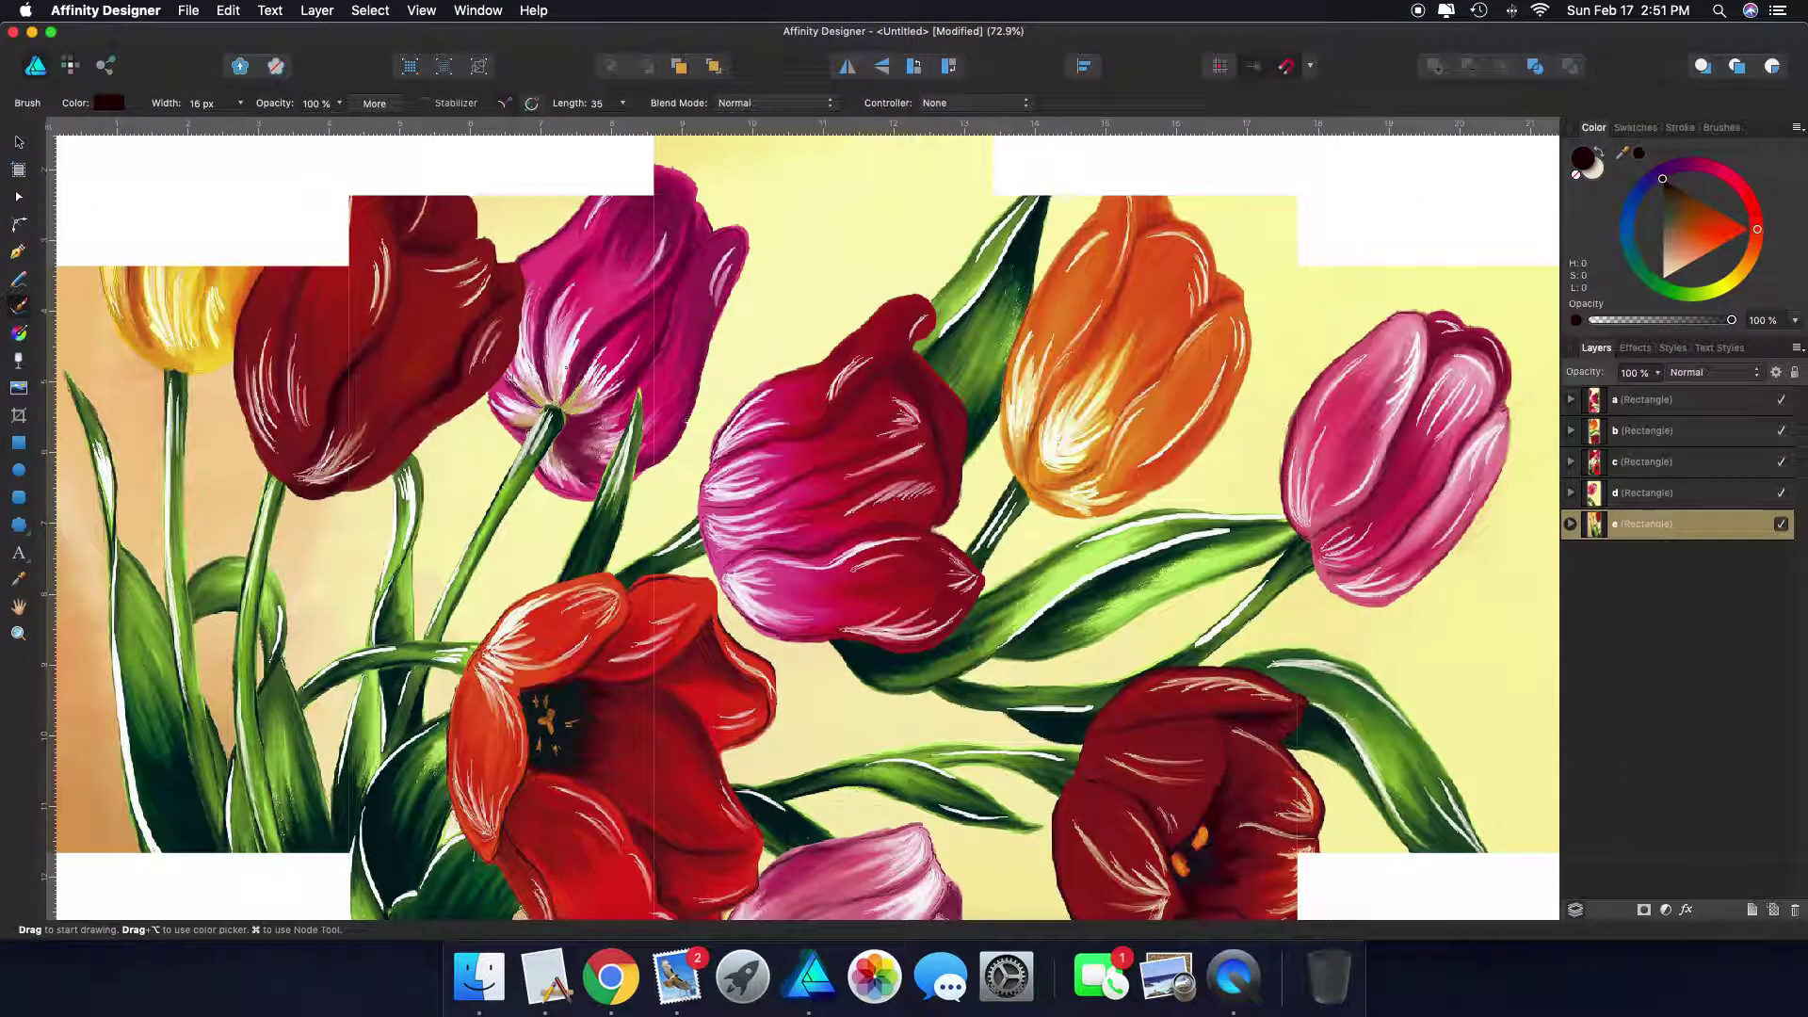
{"action": "left_click", "coordinate": [190, 13]}
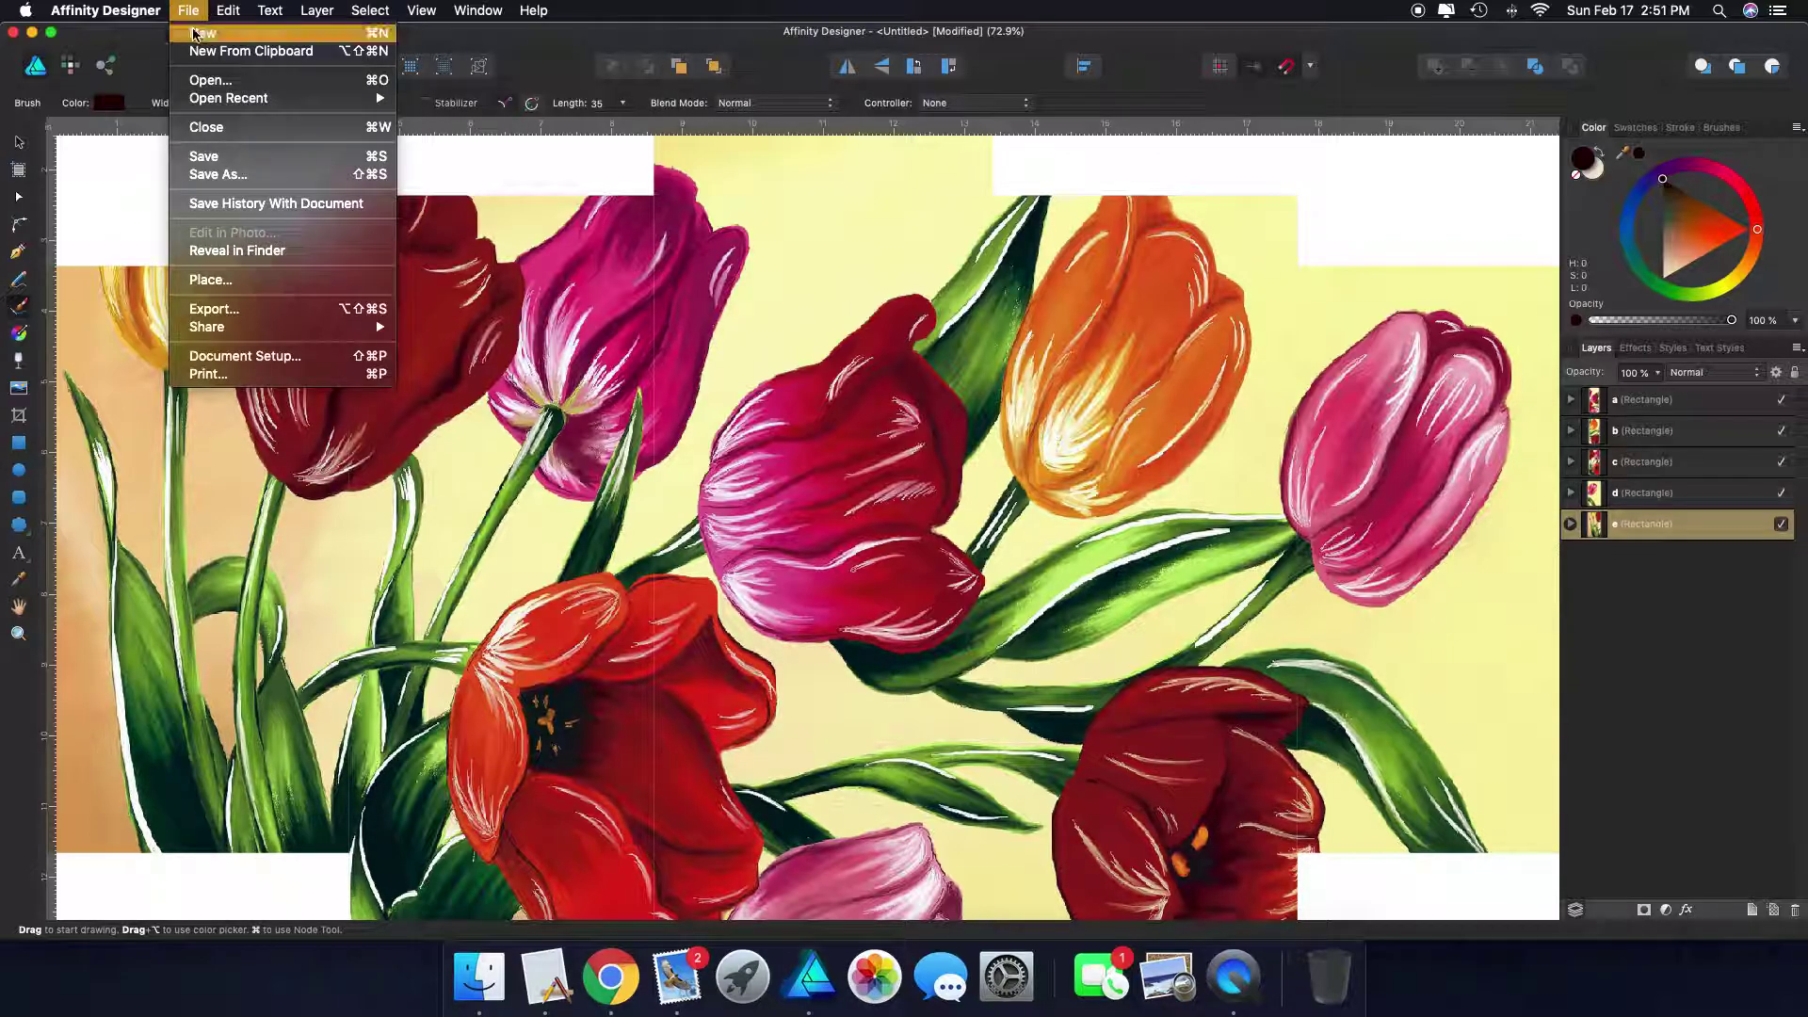
{"action": "left_click", "coordinate": [197, 38]}
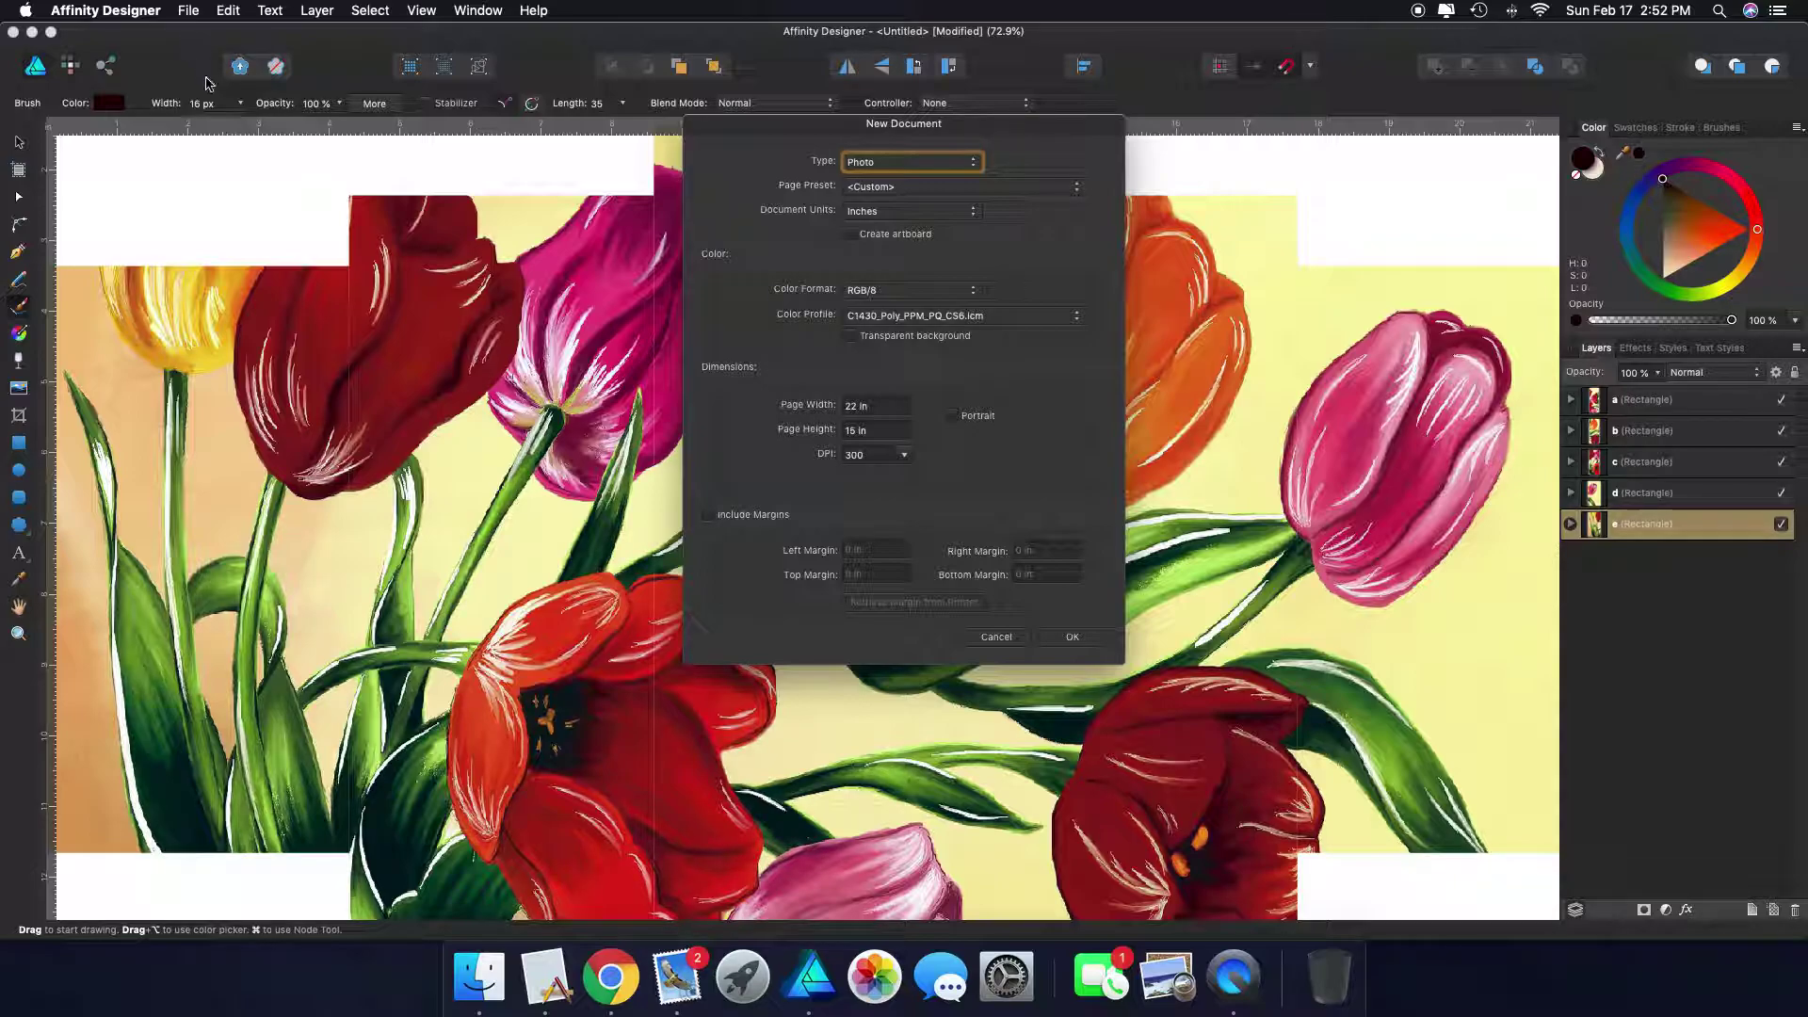
{"action": "left_click", "coordinate": [877, 405]}
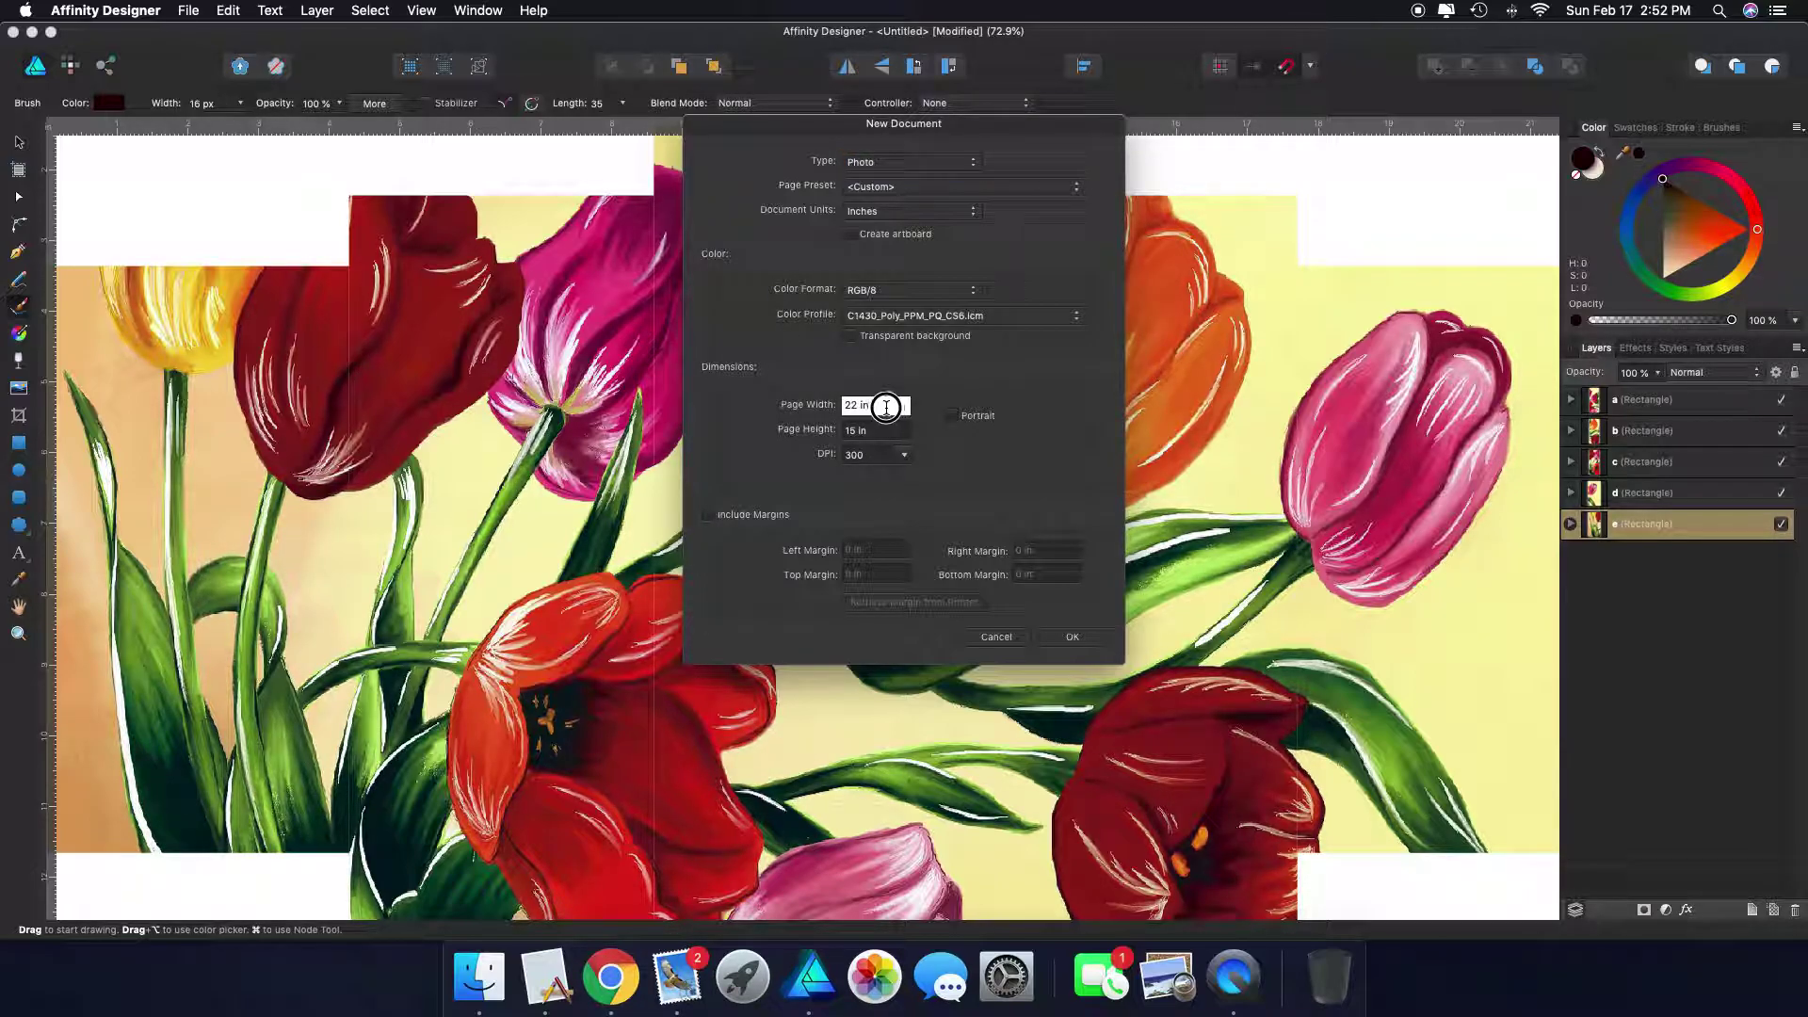
{"action": "type", "text": "13"}
{"action": "key", "text": "Tab"}
{"action": "type", "text": "19"}
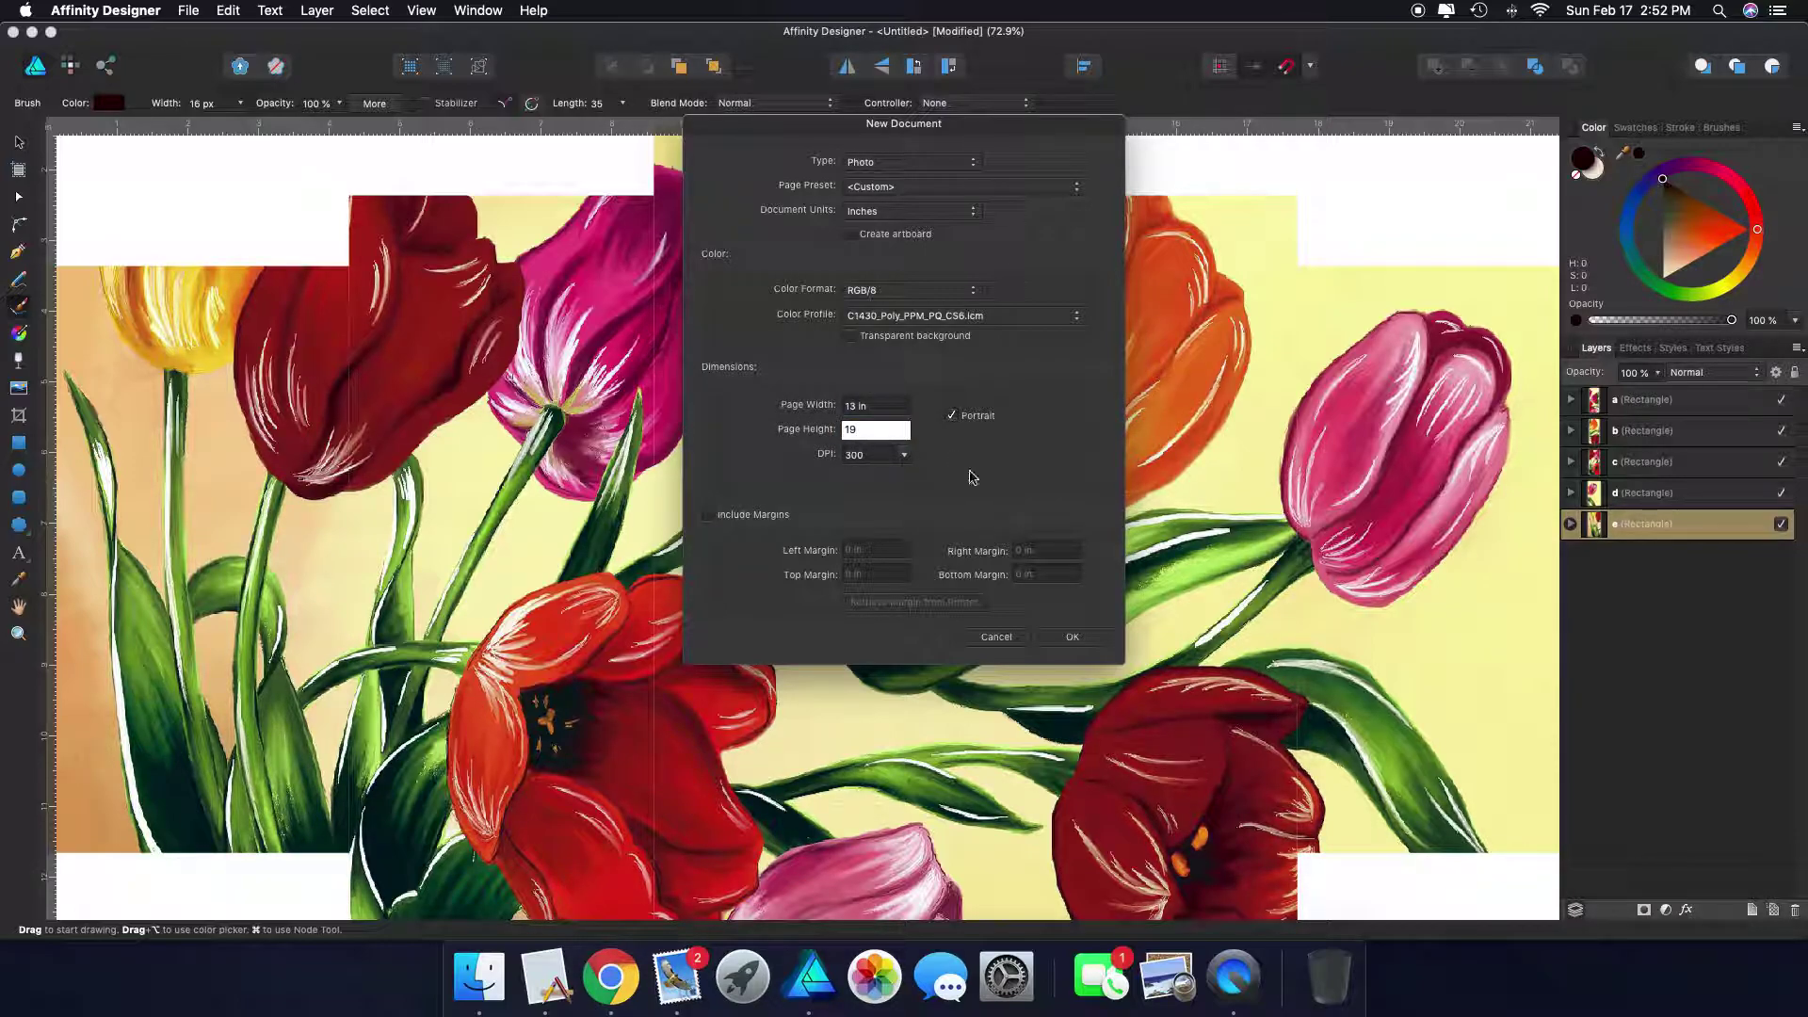
{"action": "left_click", "coordinate": [1054, 639]}
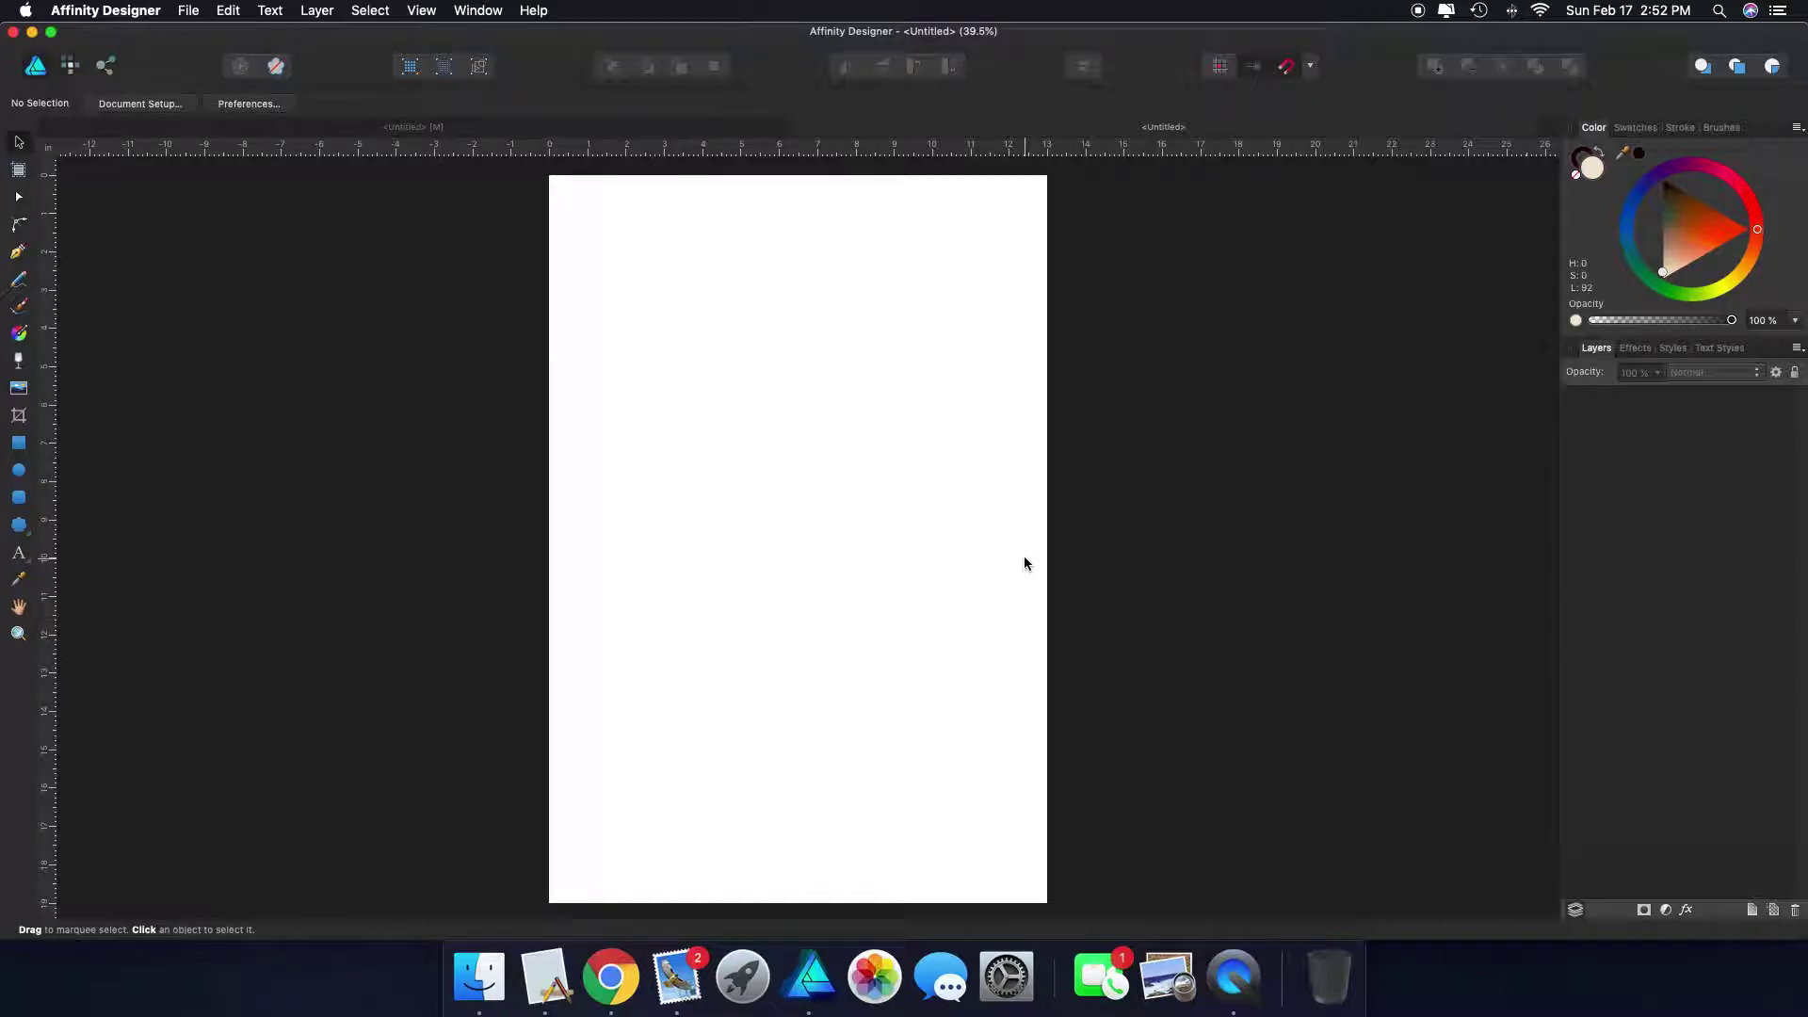
Move the original image and the five panel JPEGs to the desktop's upper edge and position the document window just below them
{"action": "left_click_drag", "start_coordinate": [768, 46], "coordinate": [796, 584]}
{"action": "left_click_drag", "start_coordinate": [624, 384], "coordinate": [965, 81]}
{"action": "left_click_drag", "start_coordinate": [600, 162], "coordinate": [494, 75]}
{"action": "left_click", "coordinate": [473, 160]}
{"action": "left_click_drag", "start_coordinate": [744, 565], "coordinate": [735, 173]}
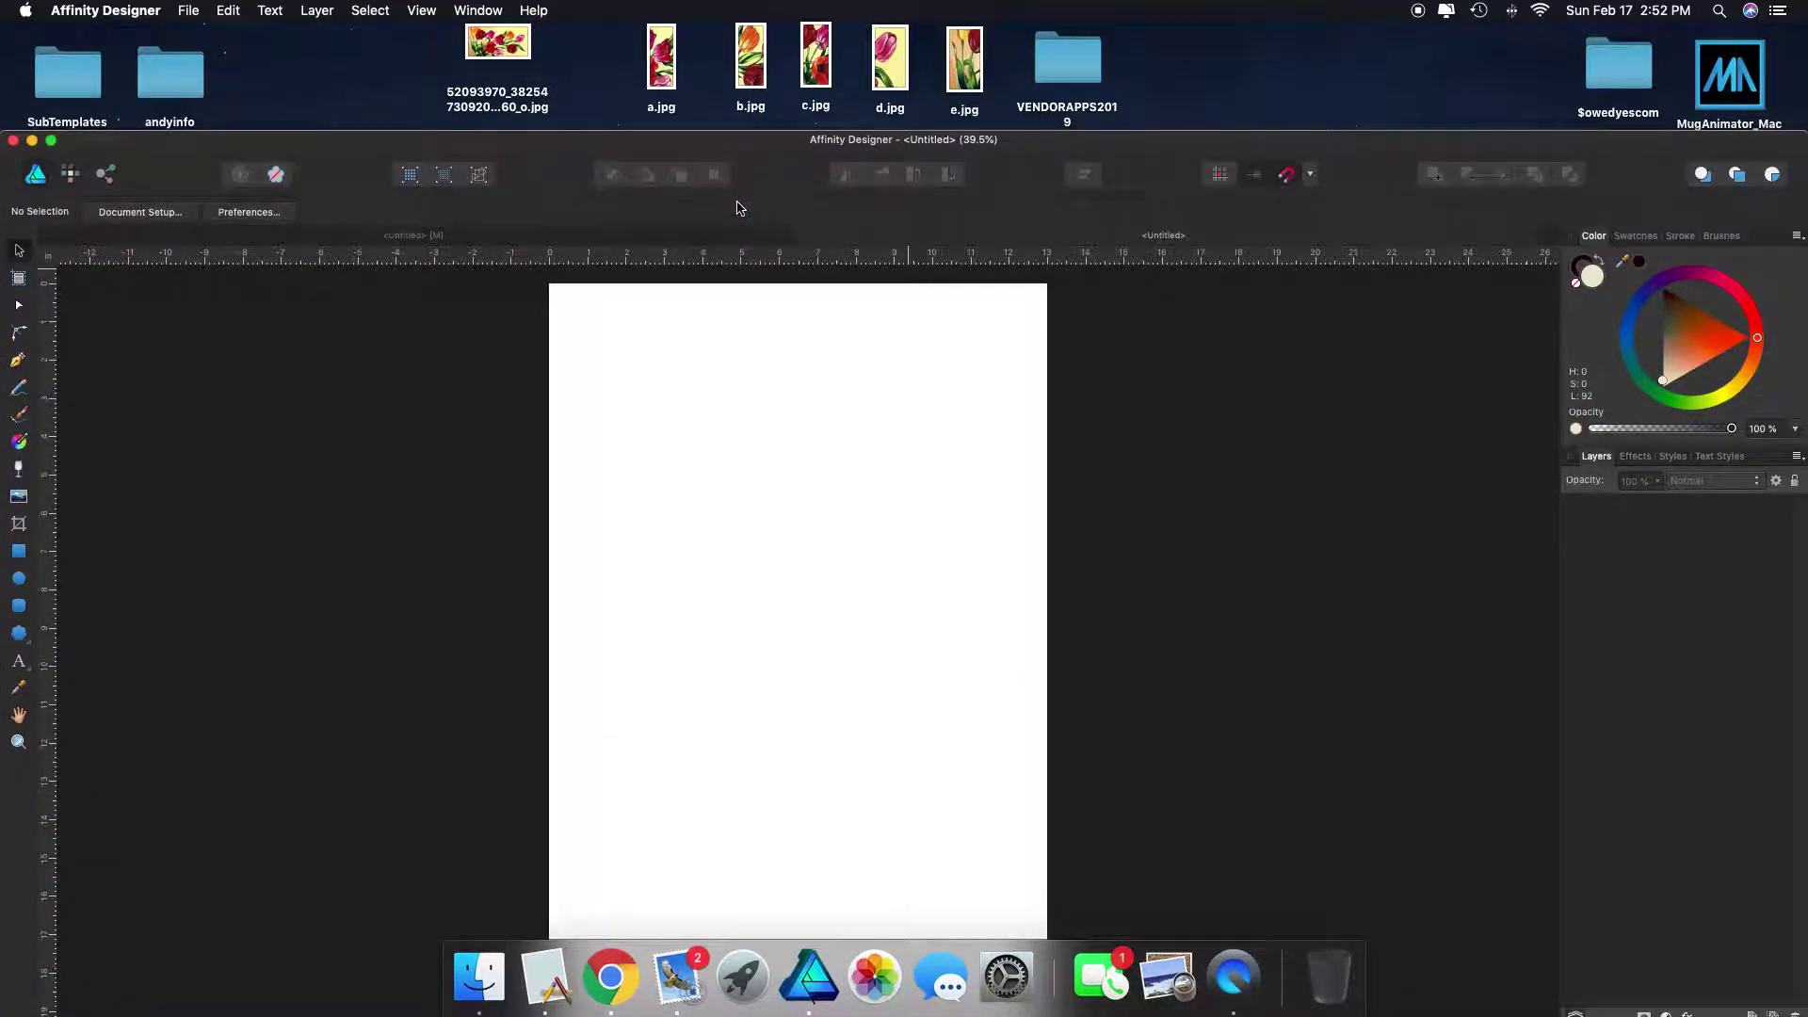
Place a.jpg and b.jpg side by side on the page, and c.jpg rotated to landscape below them
{"action": "left_click_drag", "start_coordinate": [662, 59], "coordinate": [688, 540]}
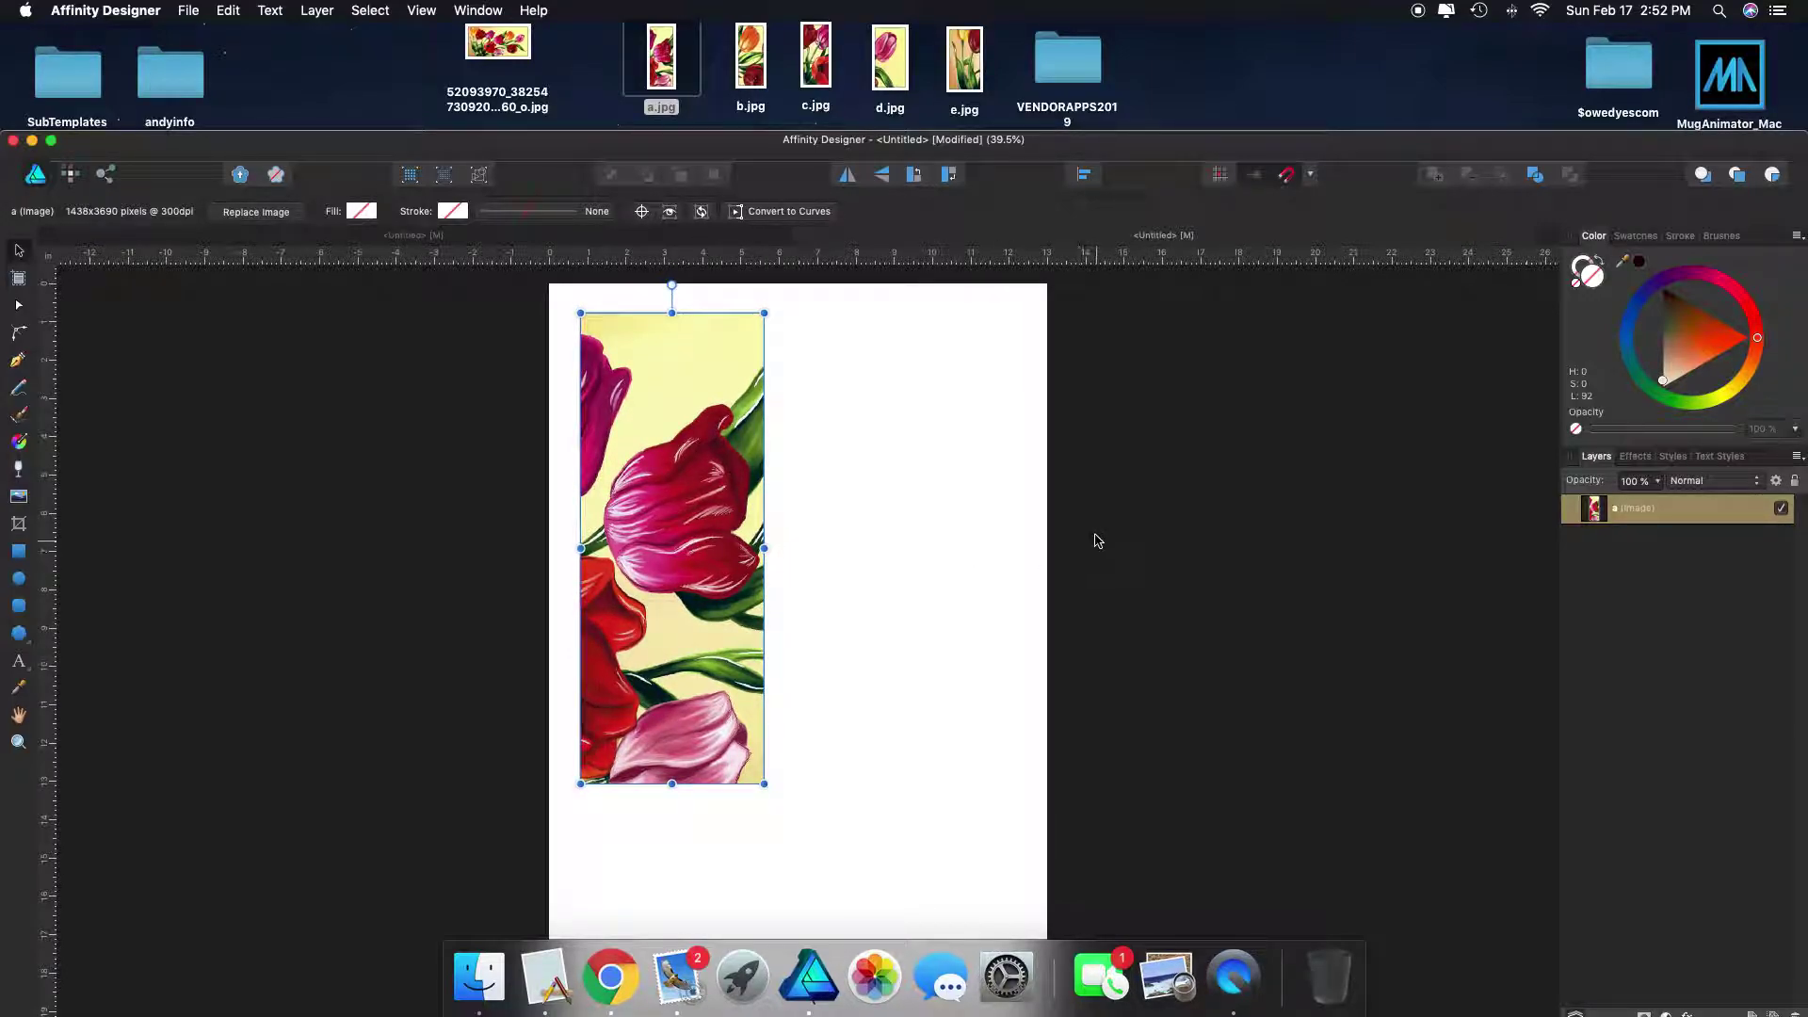
{"action": "left_click_drag", "start_coordinate": [744, 52], "coordinate": [911, 547]}
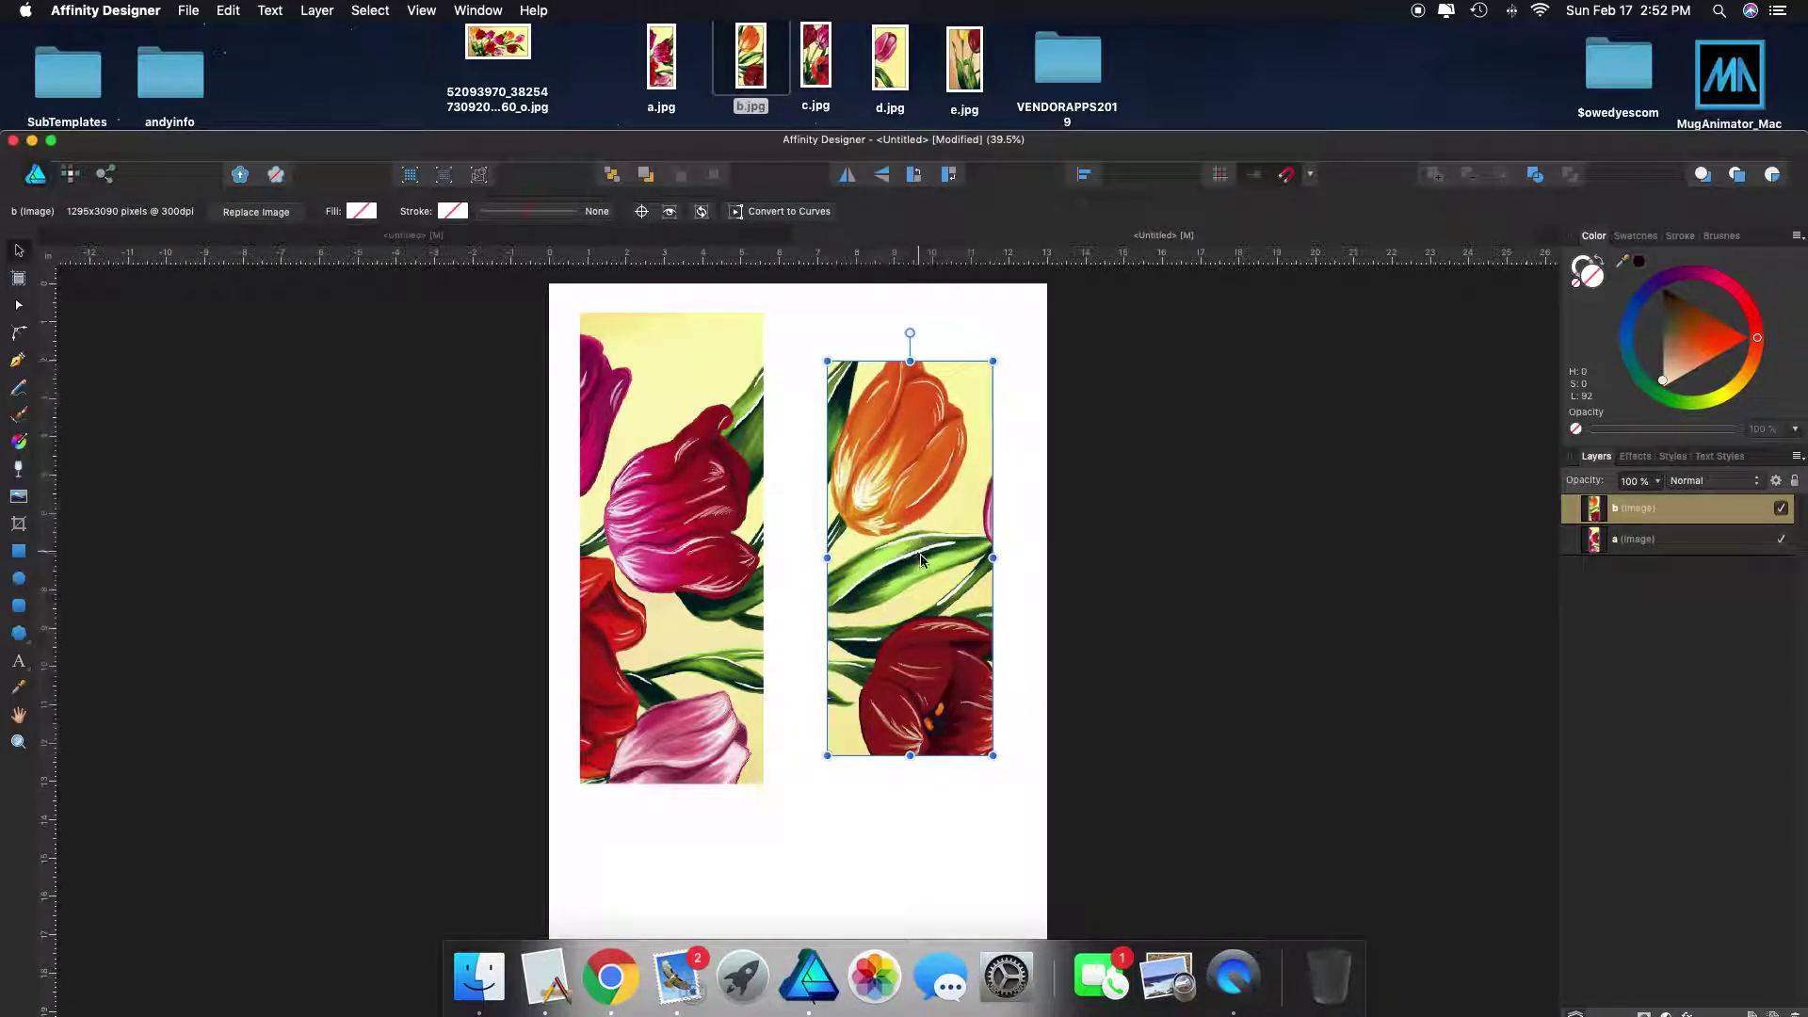
{"action": "scroll", "coordinate": [1092, 452], "scroll_direction": "down", "scroll_amount": 3}
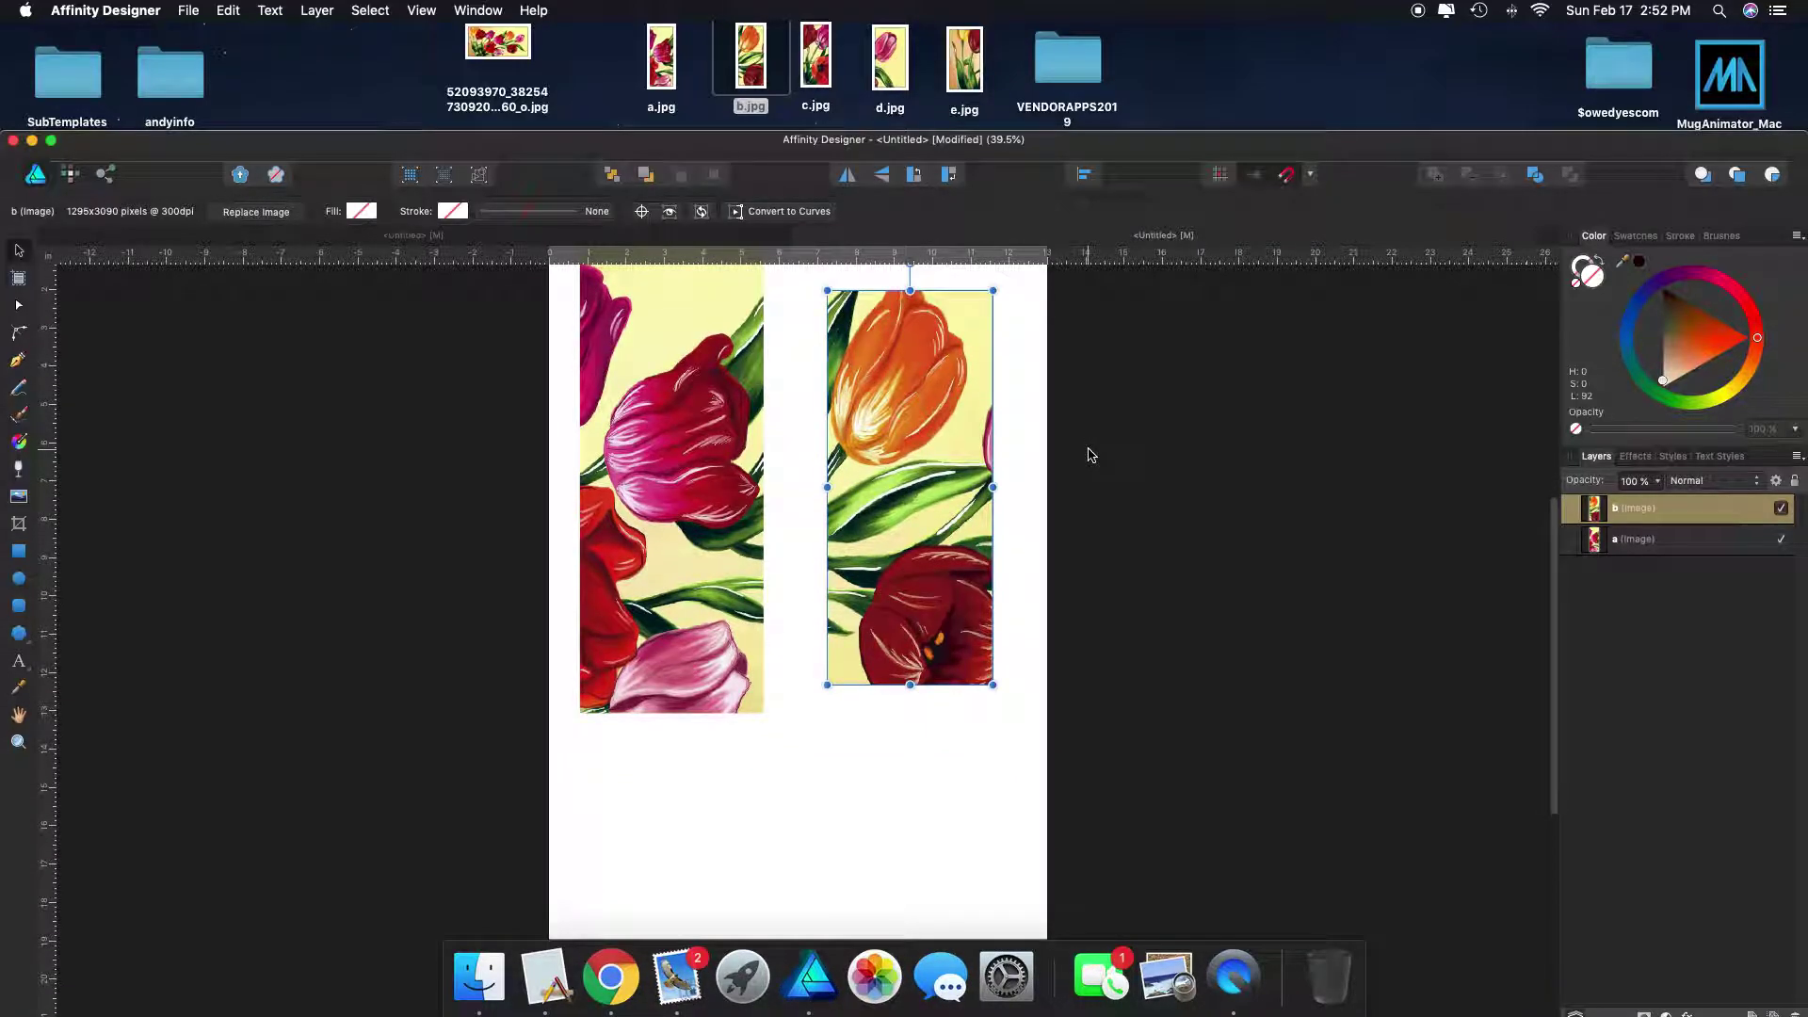
{"action": "scroll", "coordinate": [1092, 455], "scroll_direction": "down", "scroll_amount": 2}
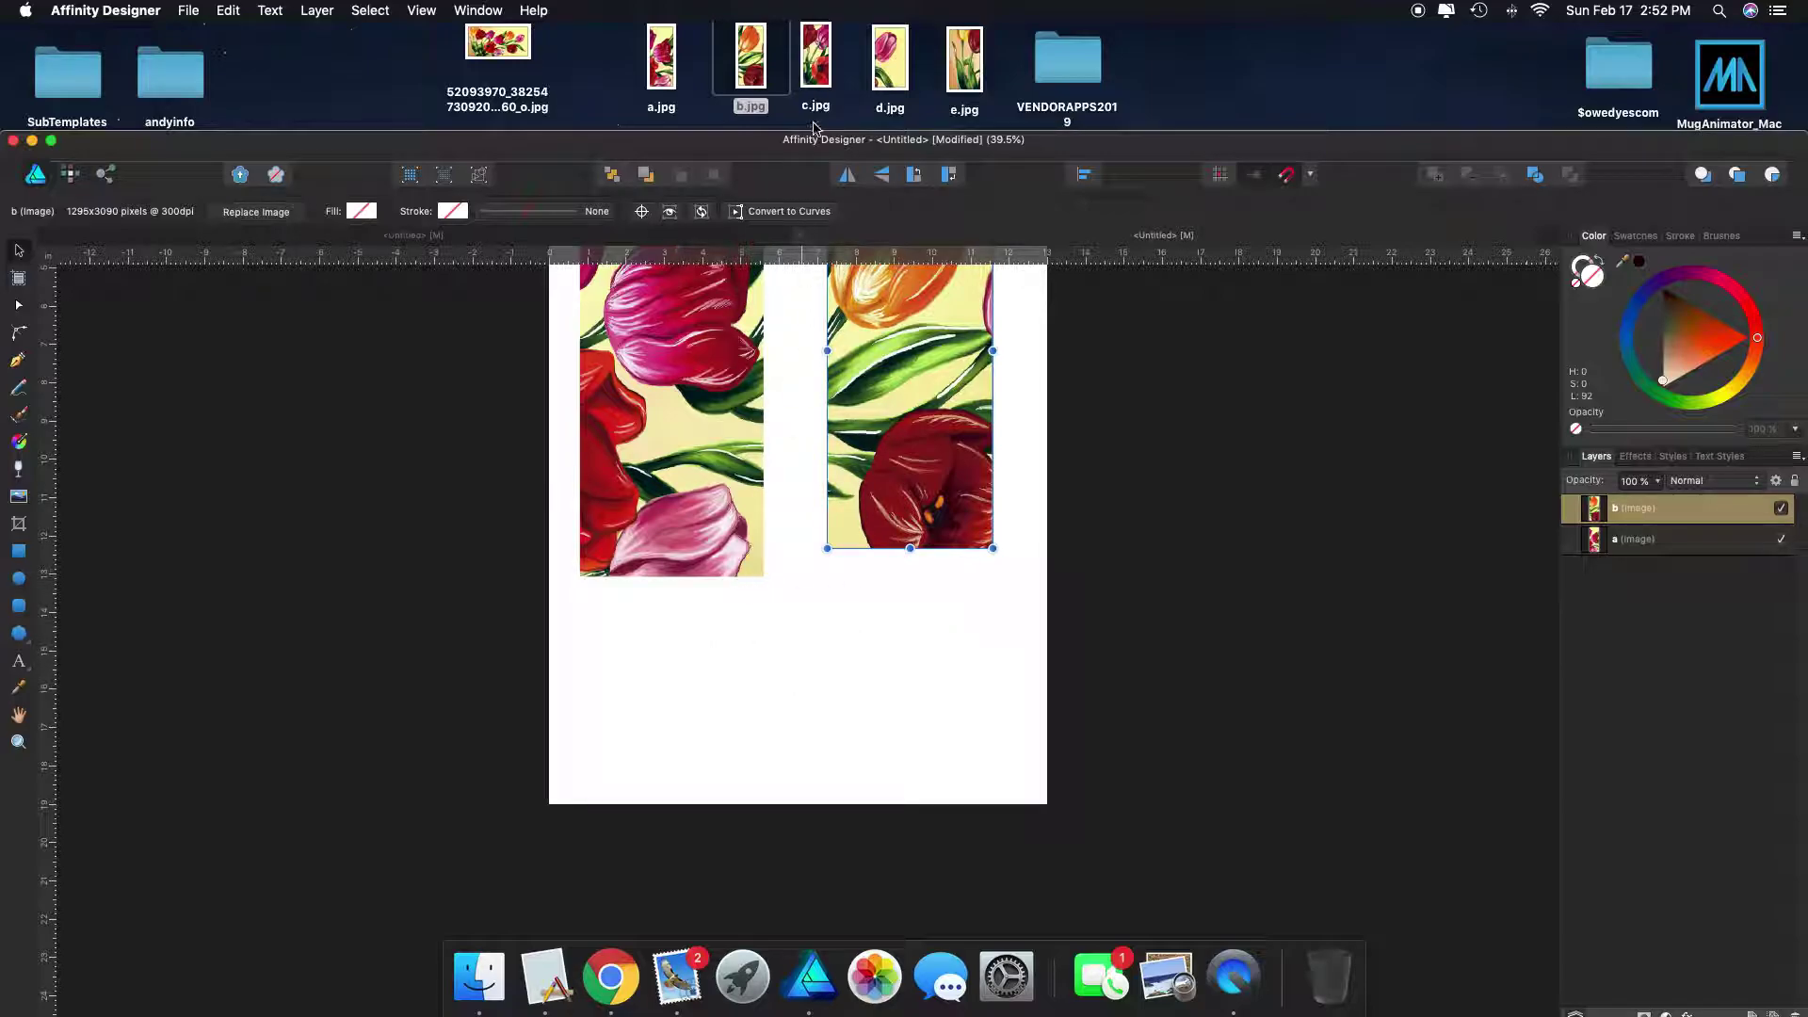
{"action": "left_click_drag", "start_coordinate": [817, 66], "coordinate": [793, 682]}
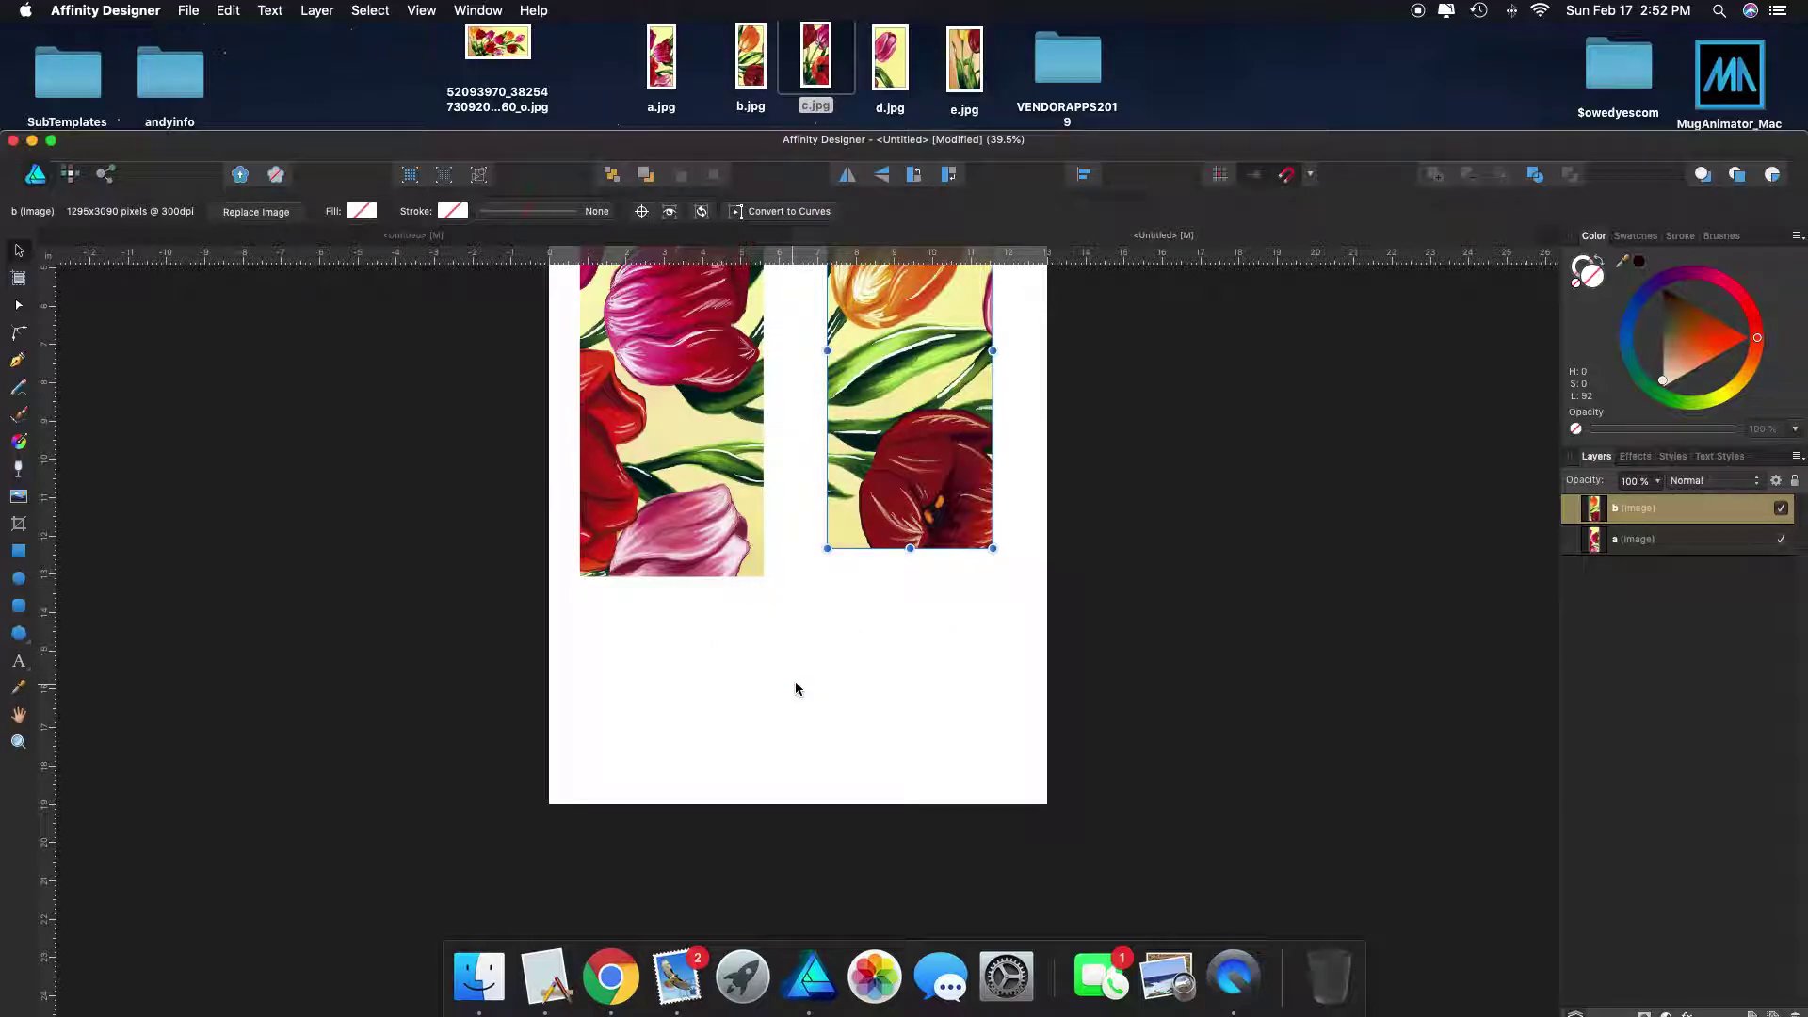
{"action": "left_click_drag", "start_coordinate": [792, 458], "coordinate": [614, 685]}
{"action": "left_click_drag", "start_coordinate": [793, 687], "coordinate": [808, 688]}
{"action": "scroll", "coordinate": [1089, 657], "scroll_direction": "up", "scroll_amount": 3}
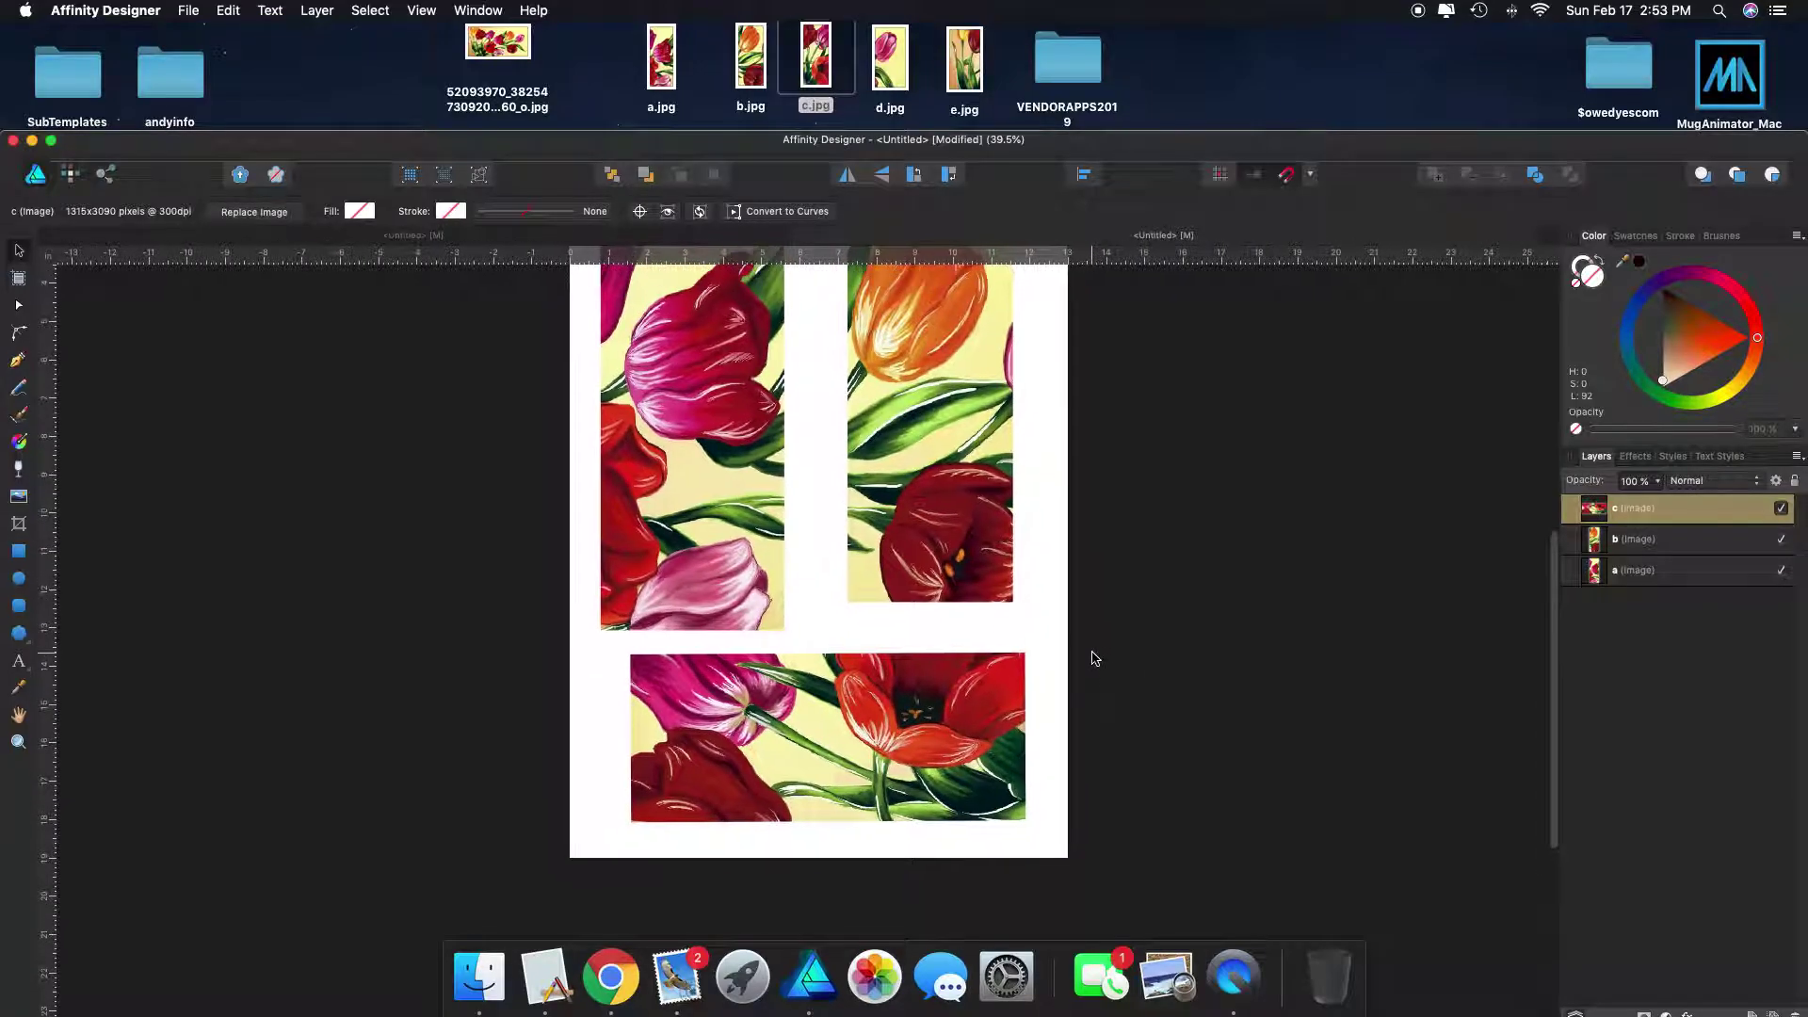
Deselect the placed panels and open the print settings with the EPSON Artisan 1430 as the printer
{"action": "scroll", "coordinate": [1093, 662], "scroll_direction": "up", "scroll_amount": 3}
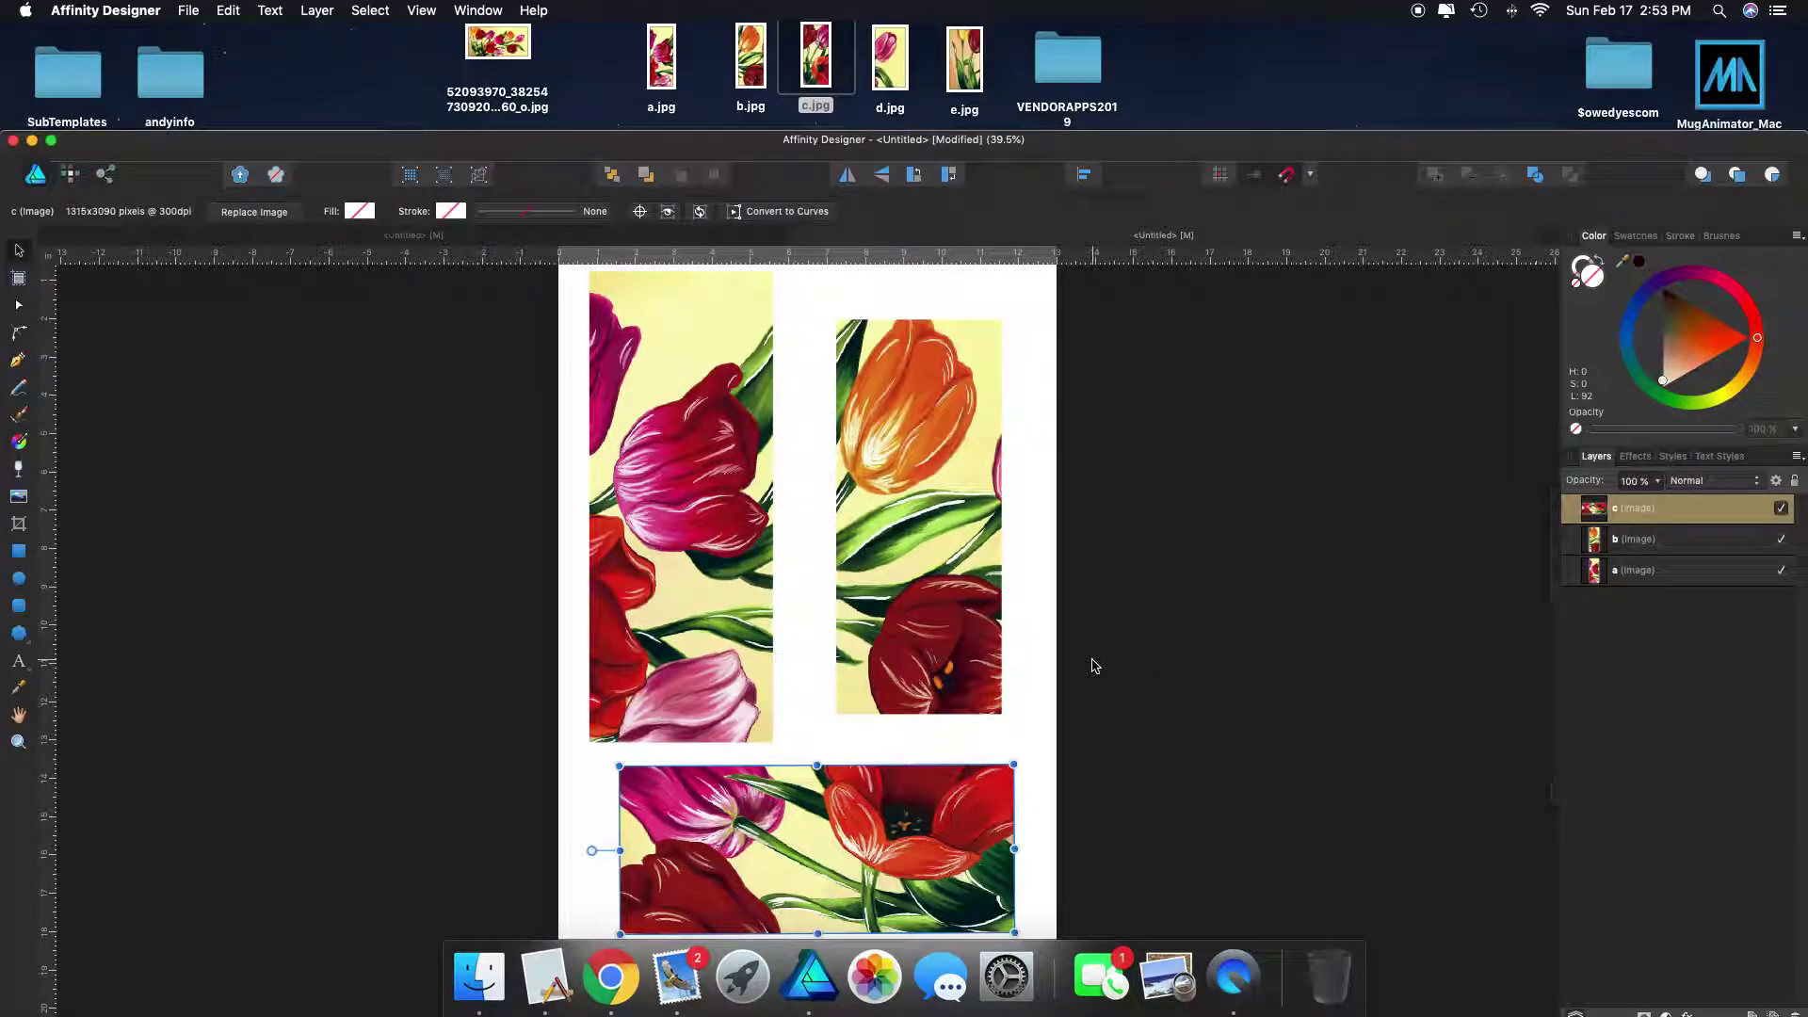
{"action": "left_click", "coordinate": [1094, 670]}
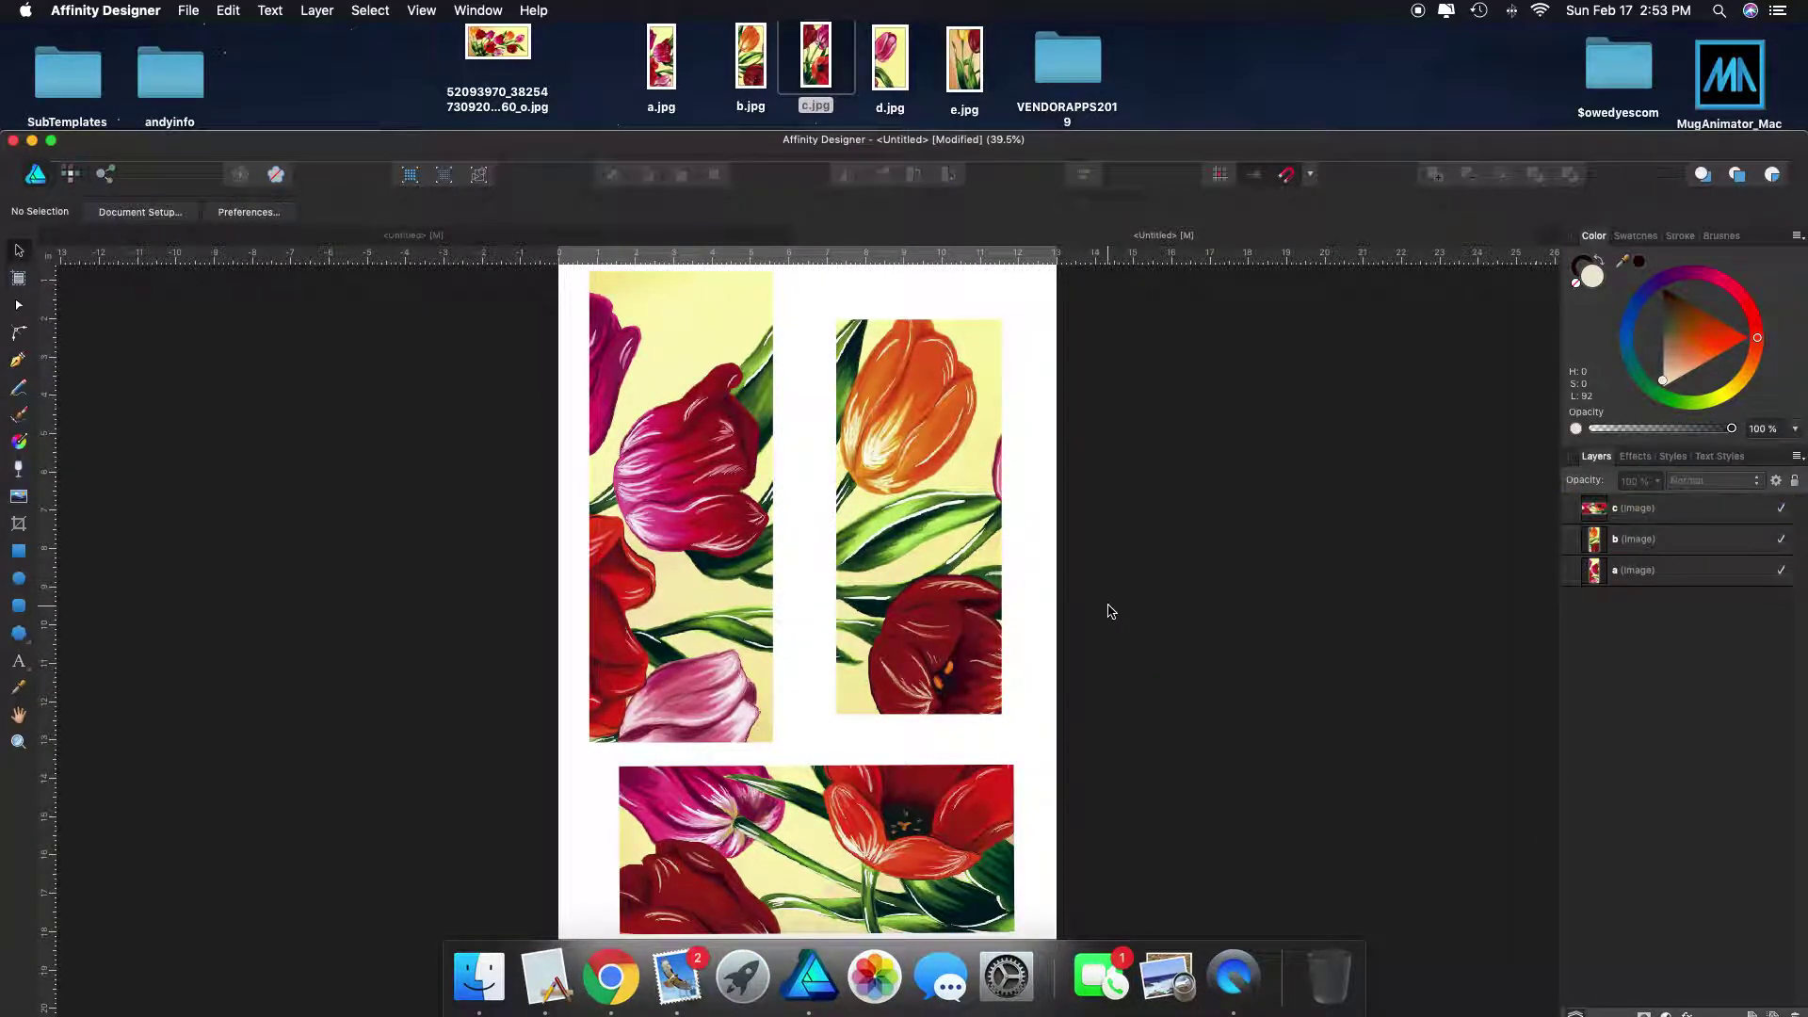
{"action": "left_click", "coordinate": [191, 13]}
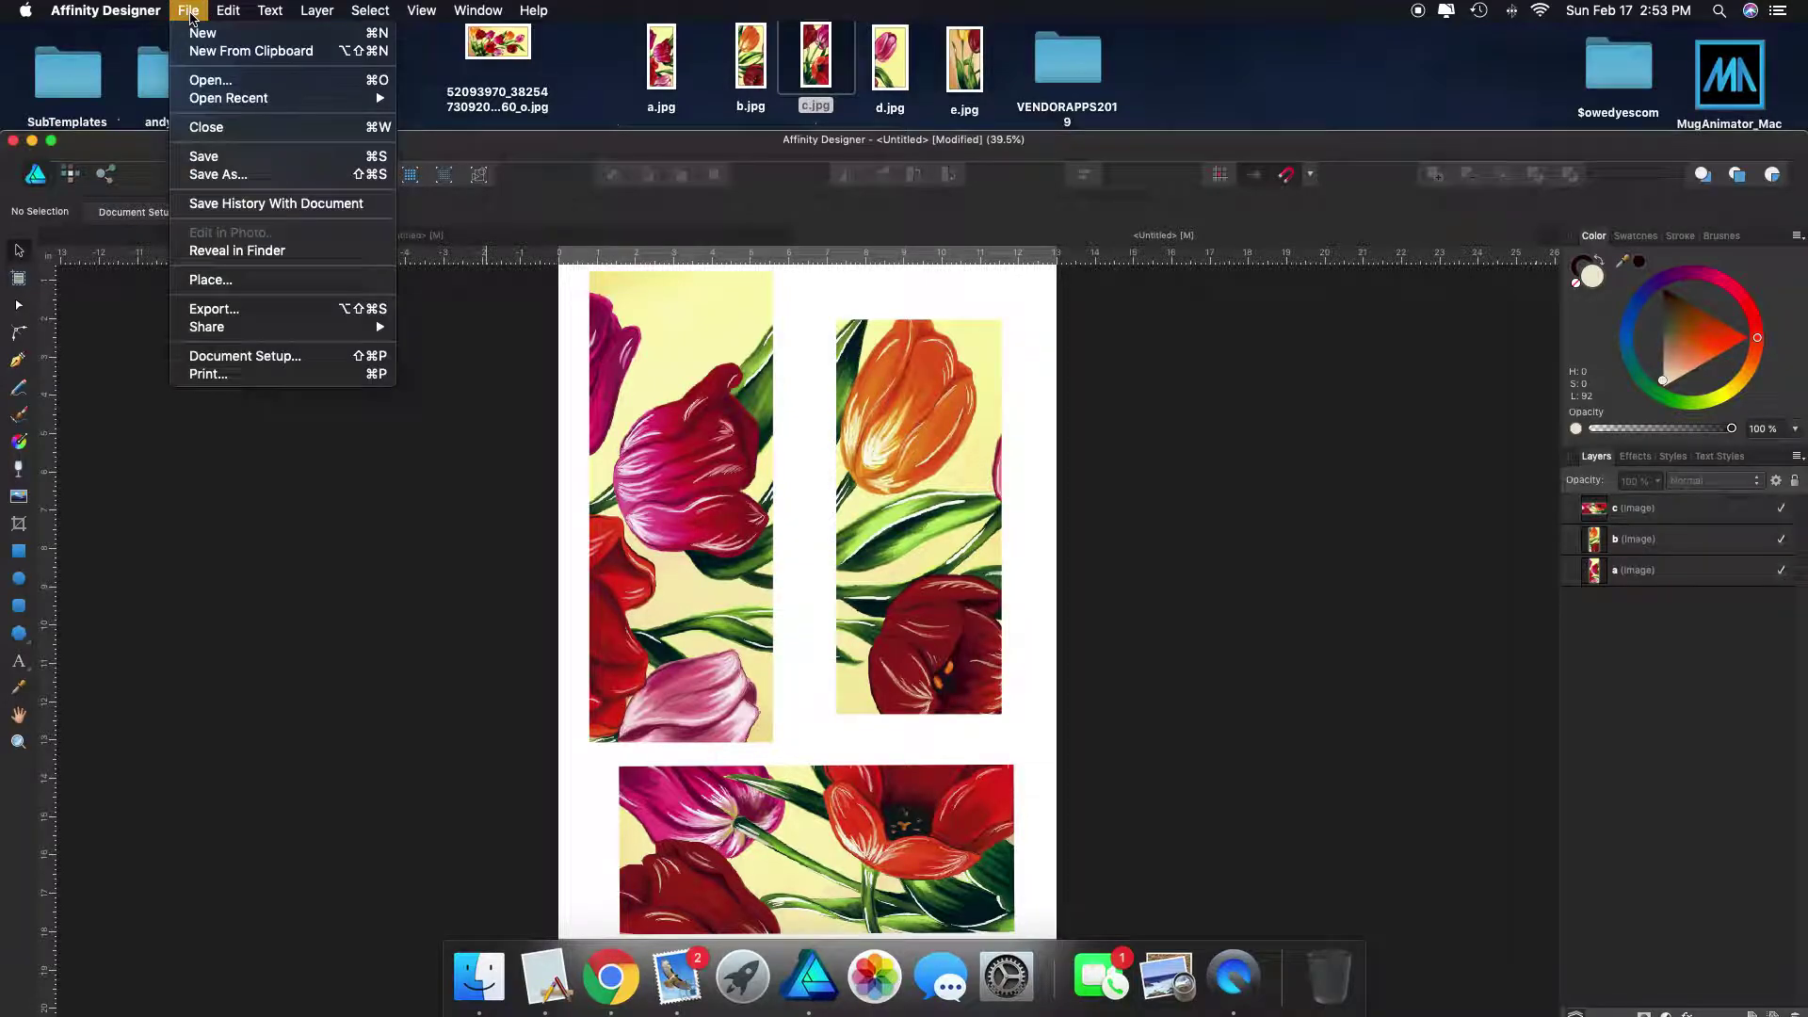
{"action": "left_click", "coordinate": [217, 375]}
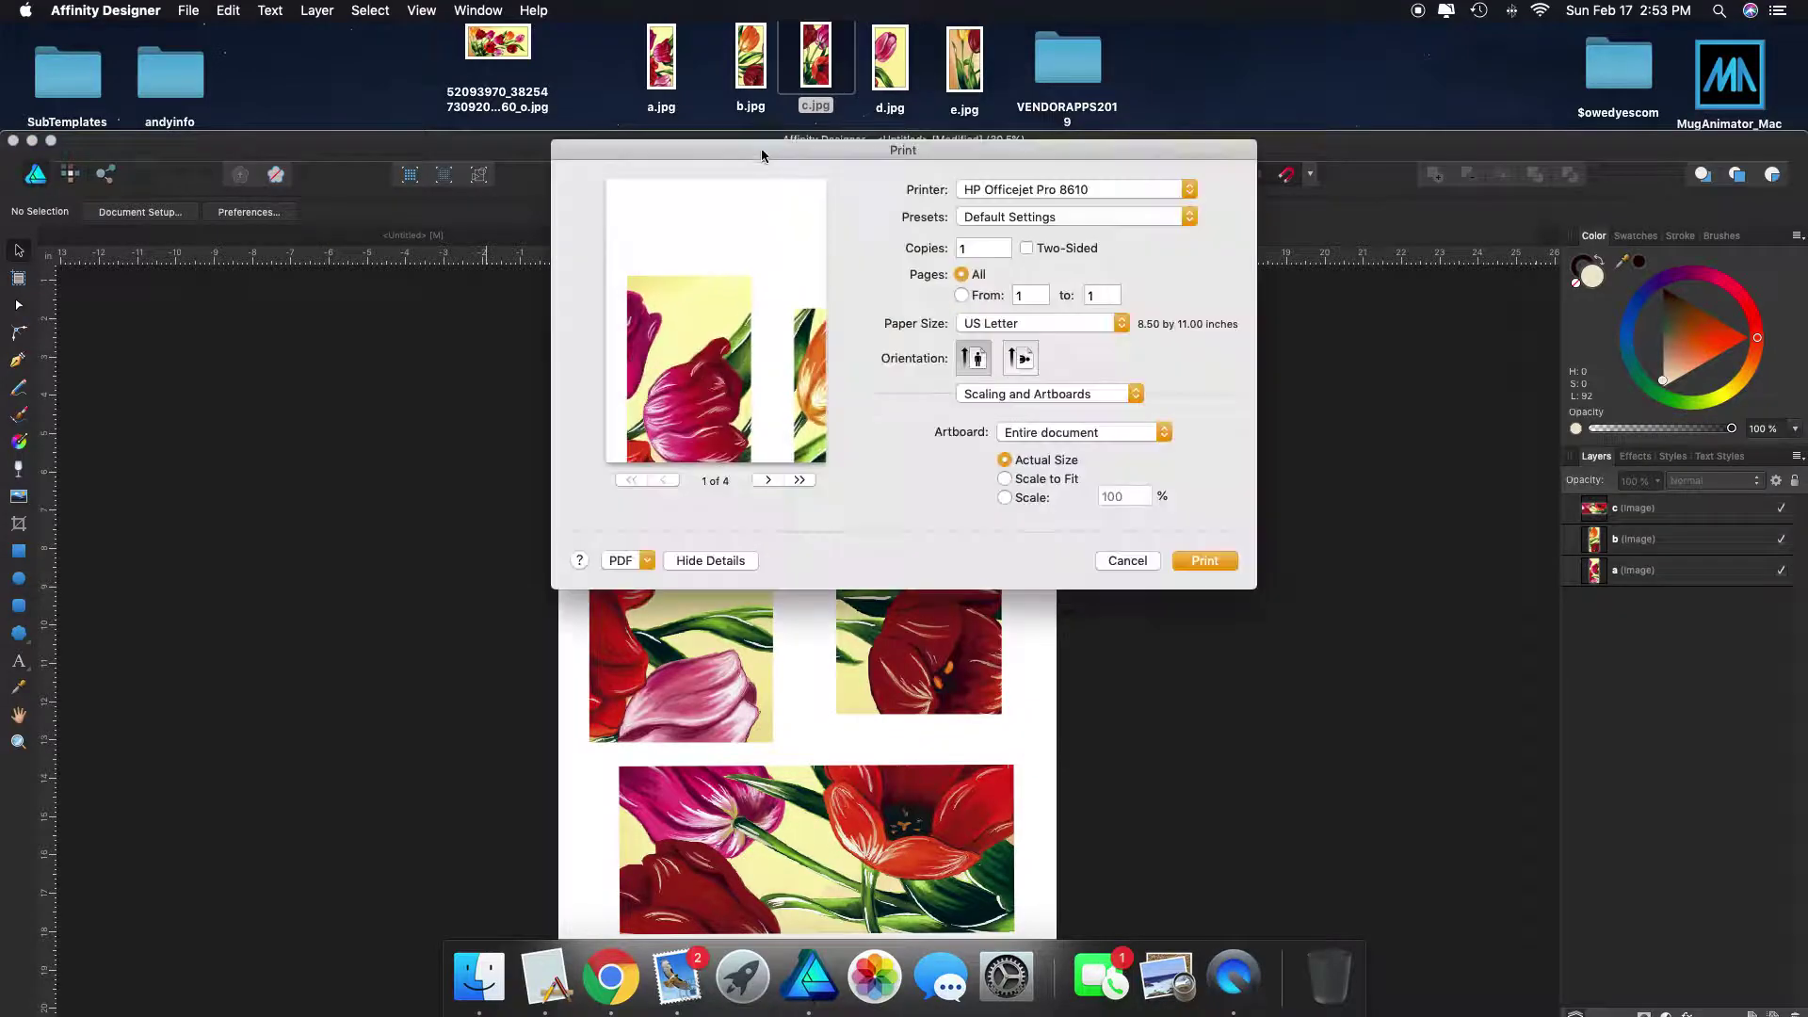
{"action": "left_click", "coordinate": [1005, 192]}
{"action": "left_click", "coordinate": [1004, 190]}
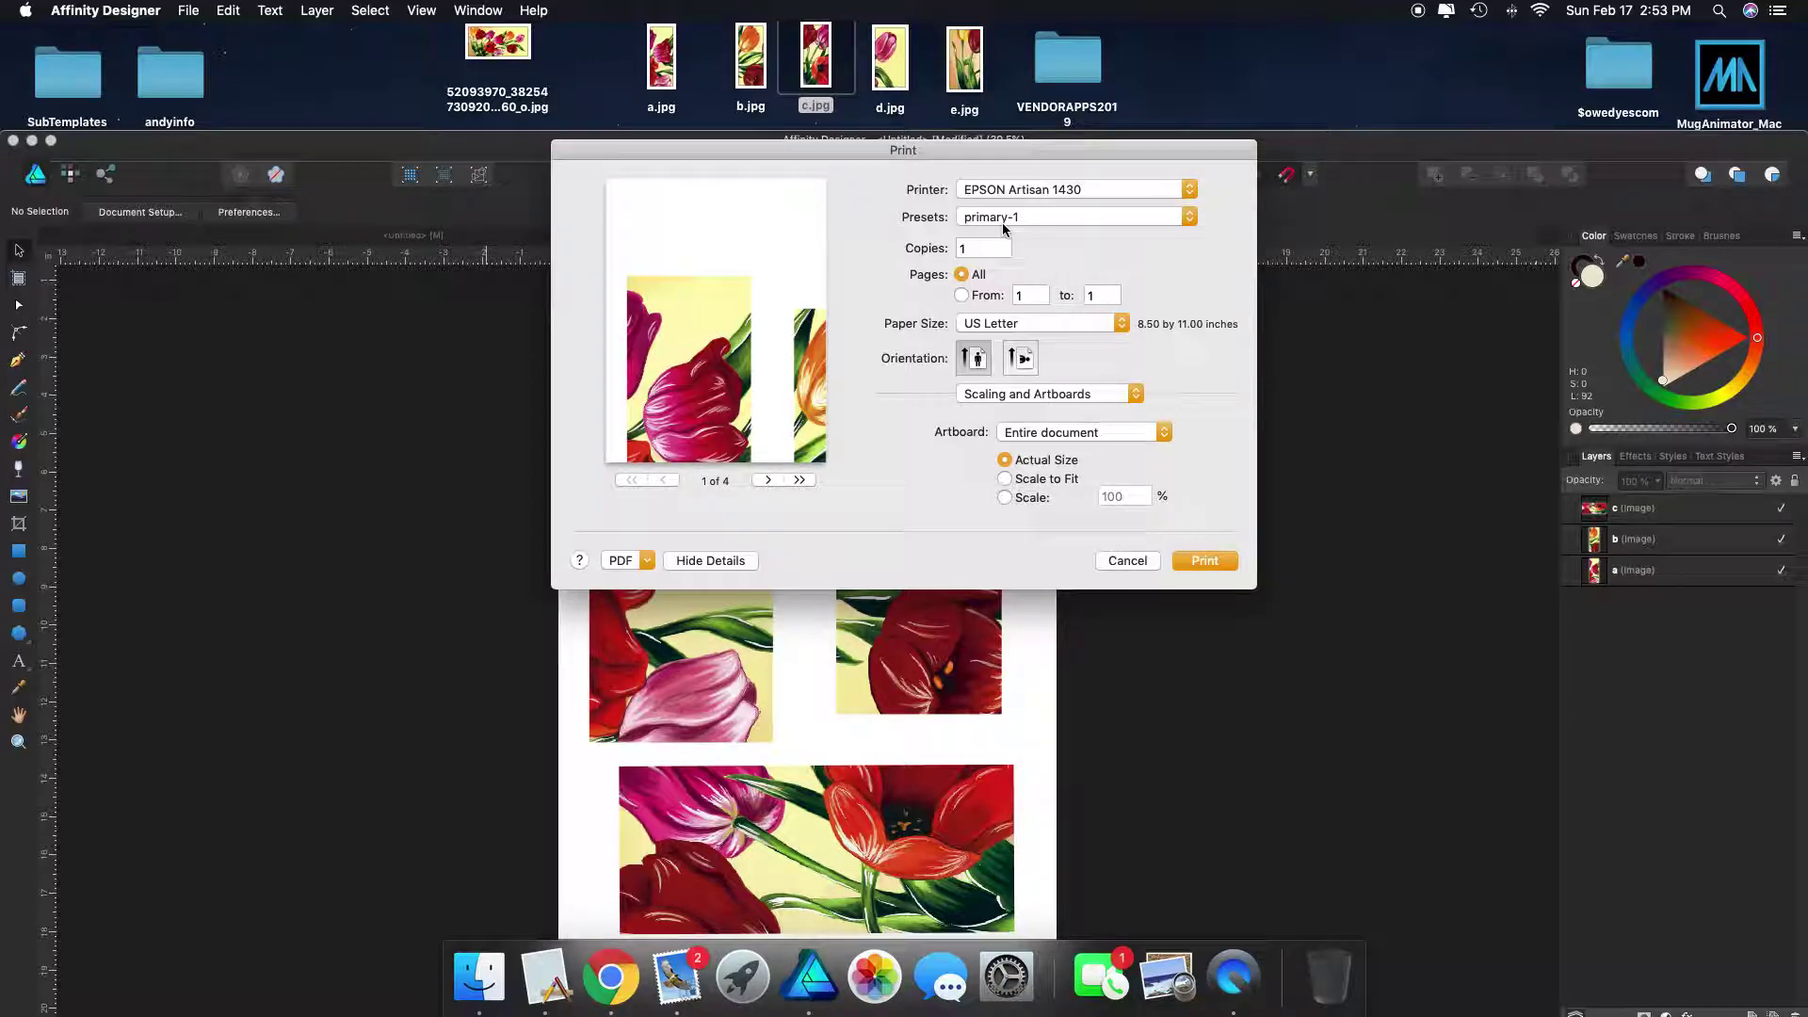
Set the print paper size to Super B (13 x 19 in) (Sheet Feeder - Borderless), and leave the print setup without printing
{"action": "left_click", "coordinate": [1121, 323]}
{"action": "mouse_move", "coordinate": [1120, 329]}
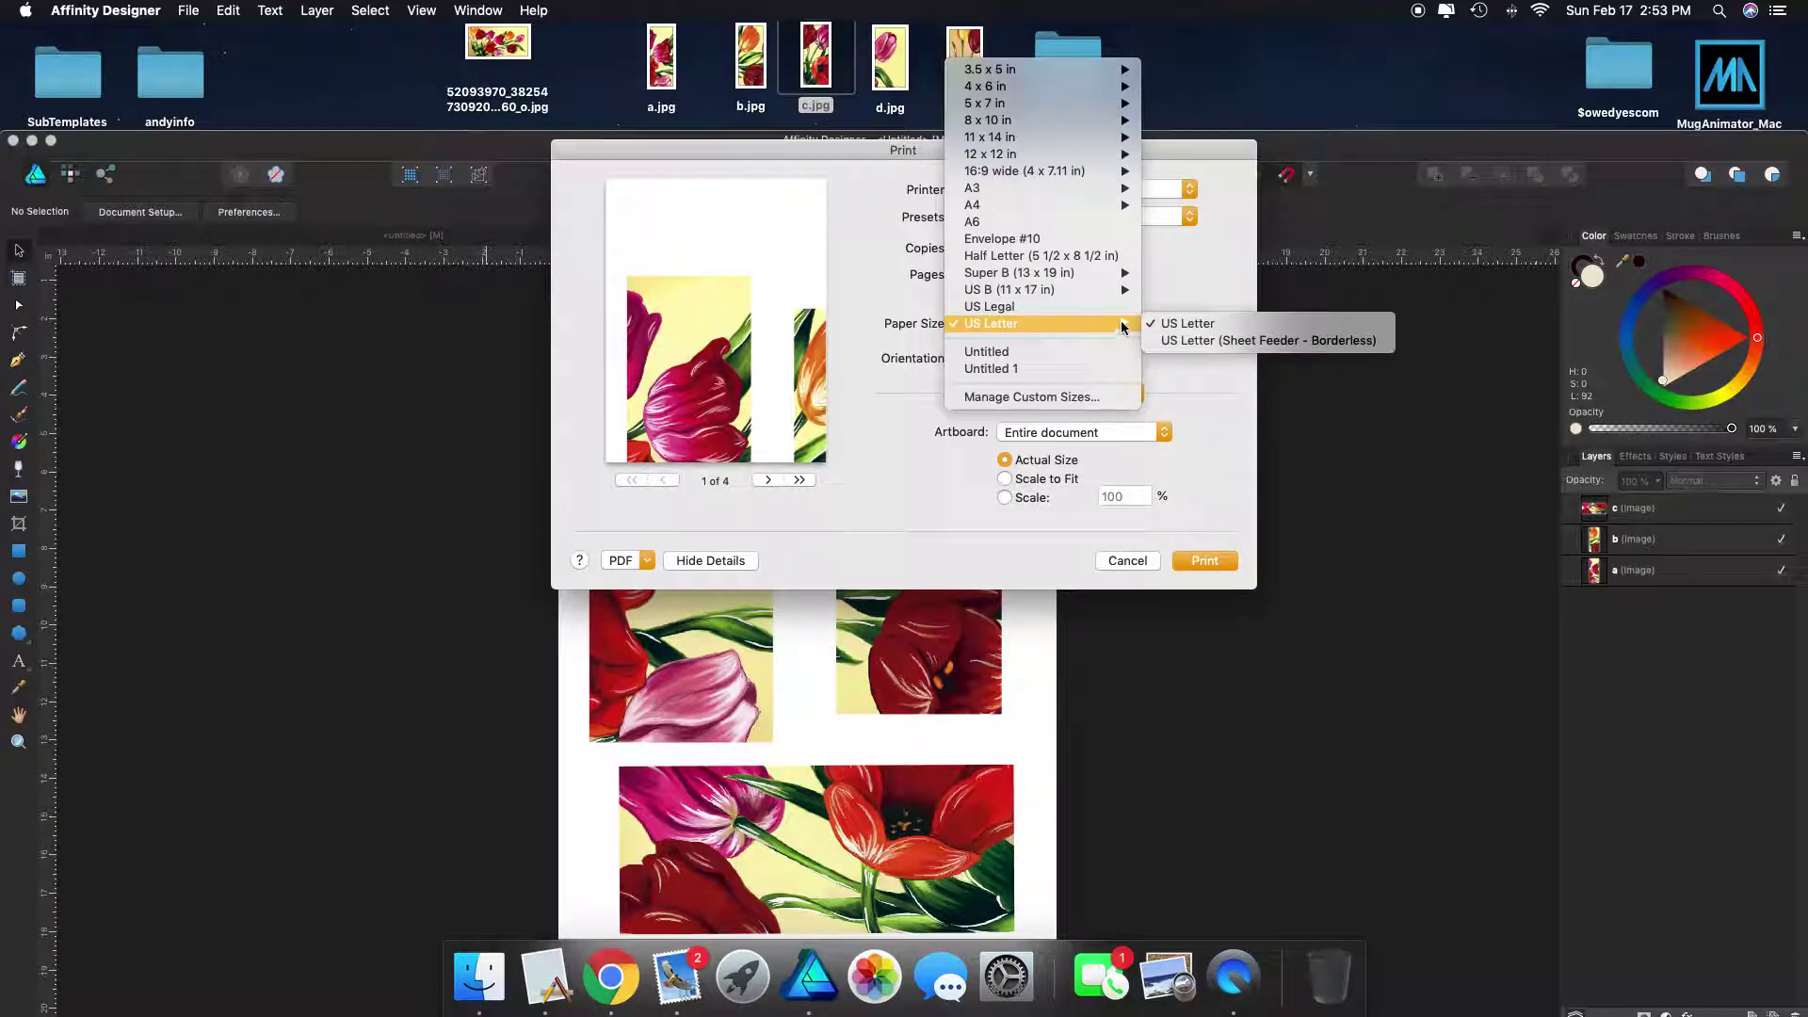
{"action": "mouse_move", "coordinate": [1126, 273]}
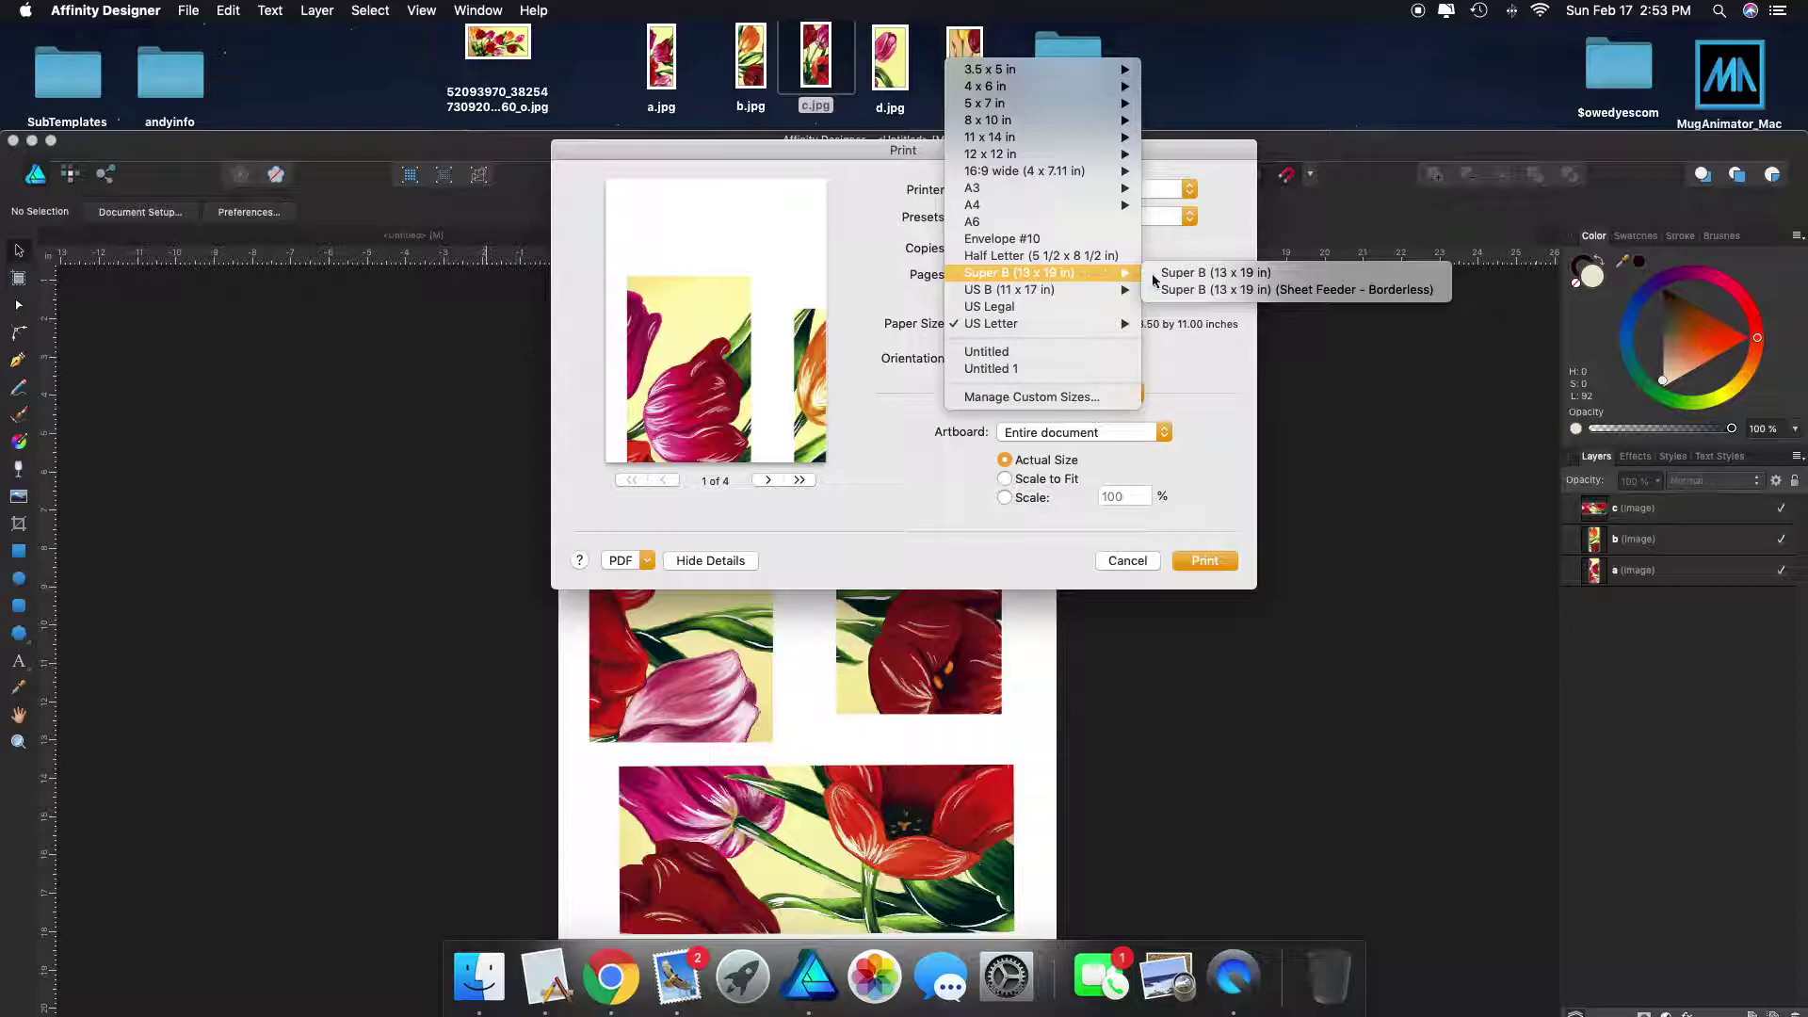
{"action": "left_click", "coordinate": [1186, 289]}
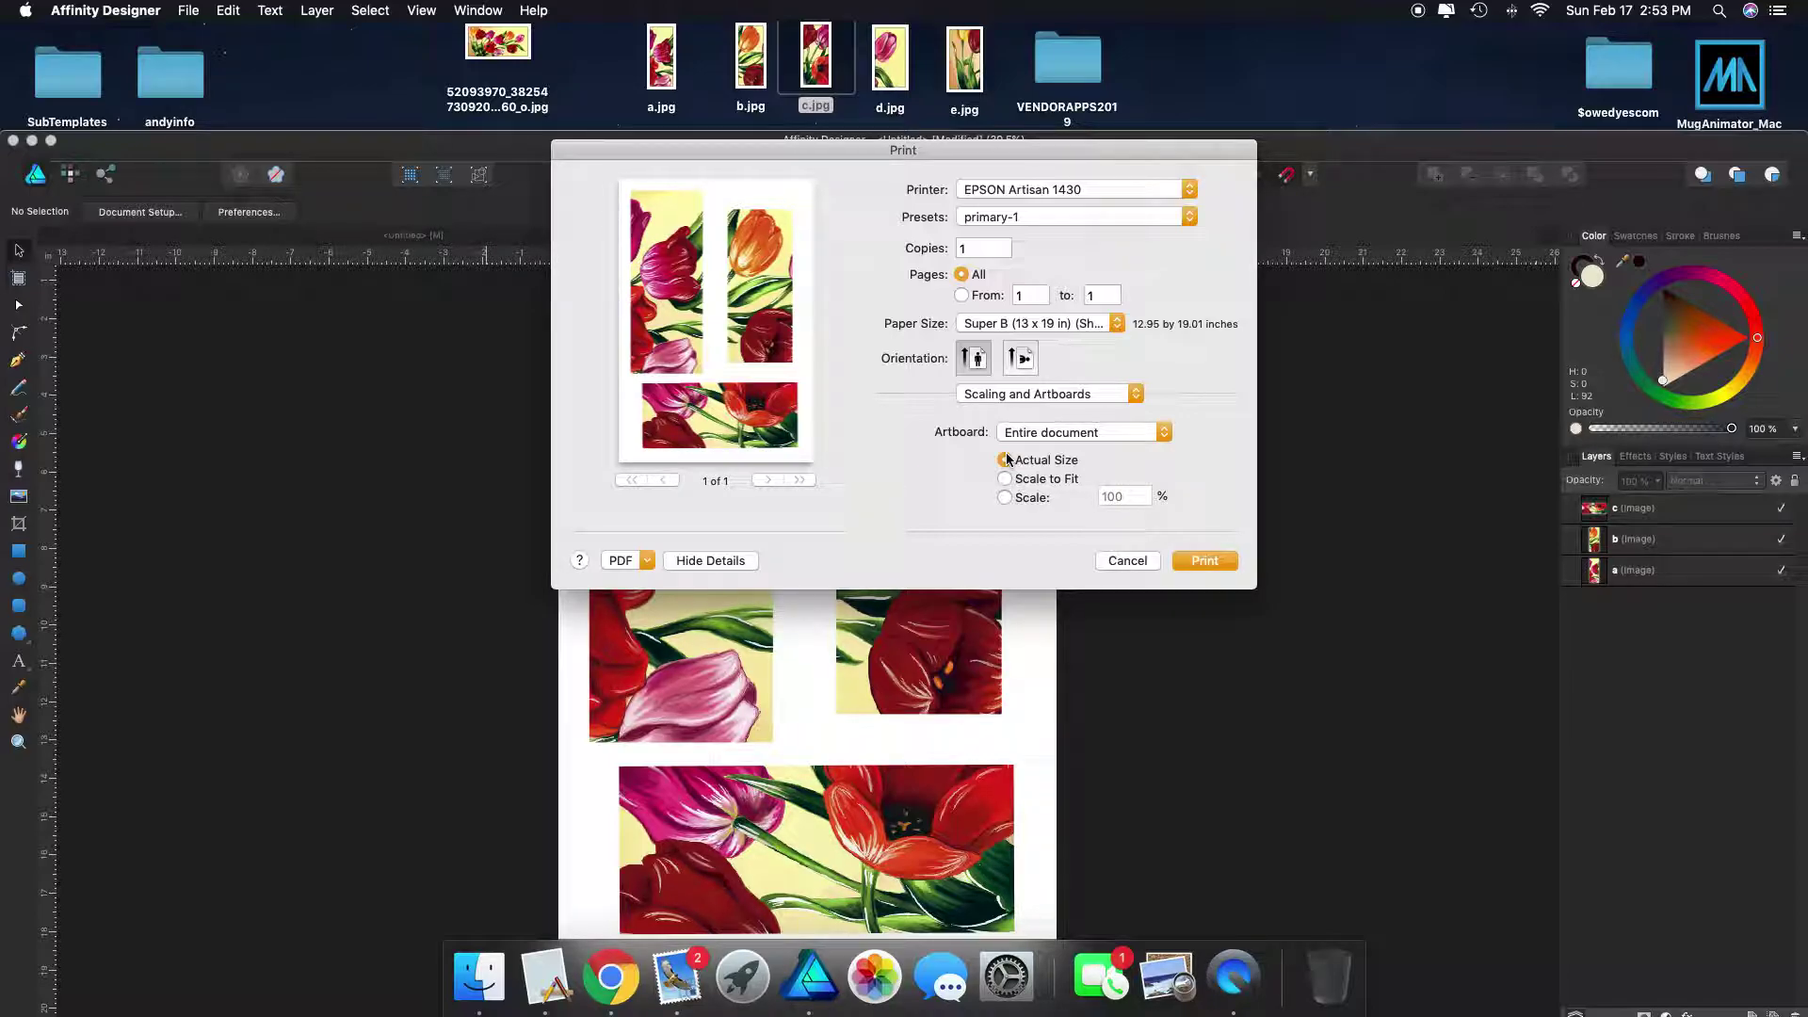
{"action": "left_click", "coordinate": [1132, 561]}
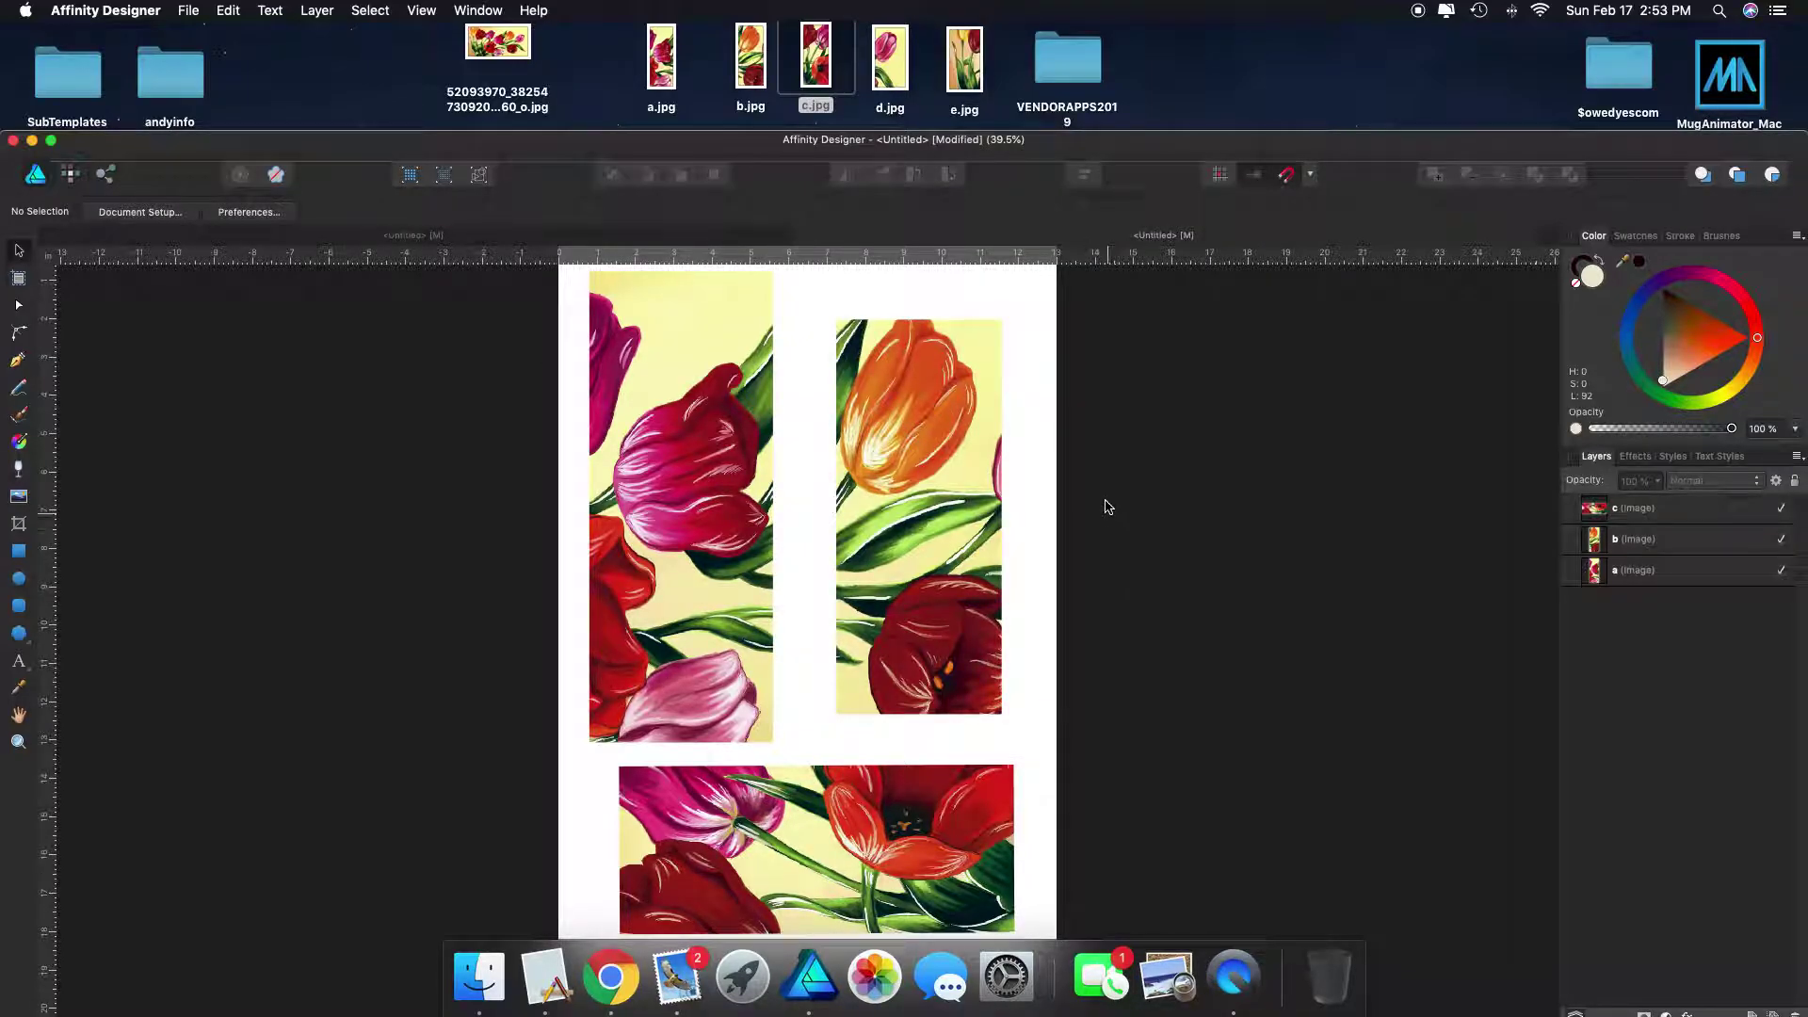
Move the document window back up, and switch to Chrome to reach the SUBLIMATION CENTRAL photo gallery, closing the YouTube page
{"action": "left_click_drag", "start_coordinate": [1134, 141], "coordinate": [1137, 33]}
{"action": "left_click", "coordinate": [610, 980]}
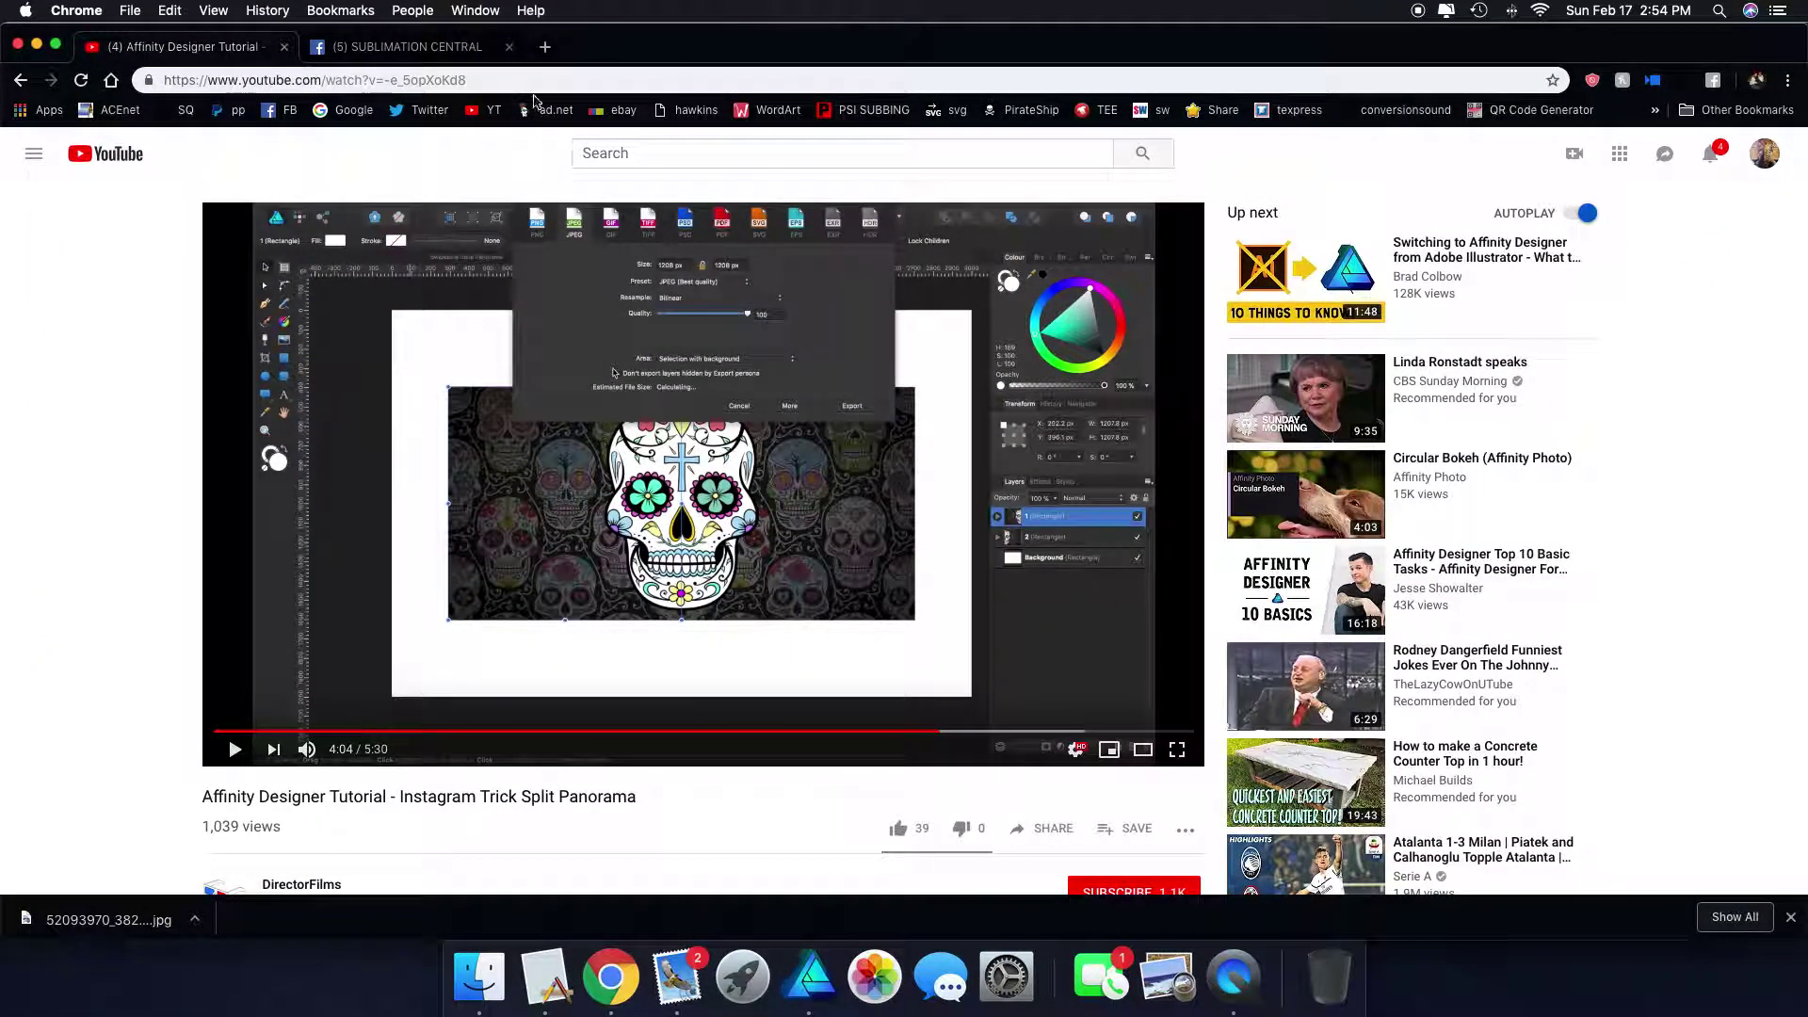
{"action": "left_click", "coordinate": [283, 46]}
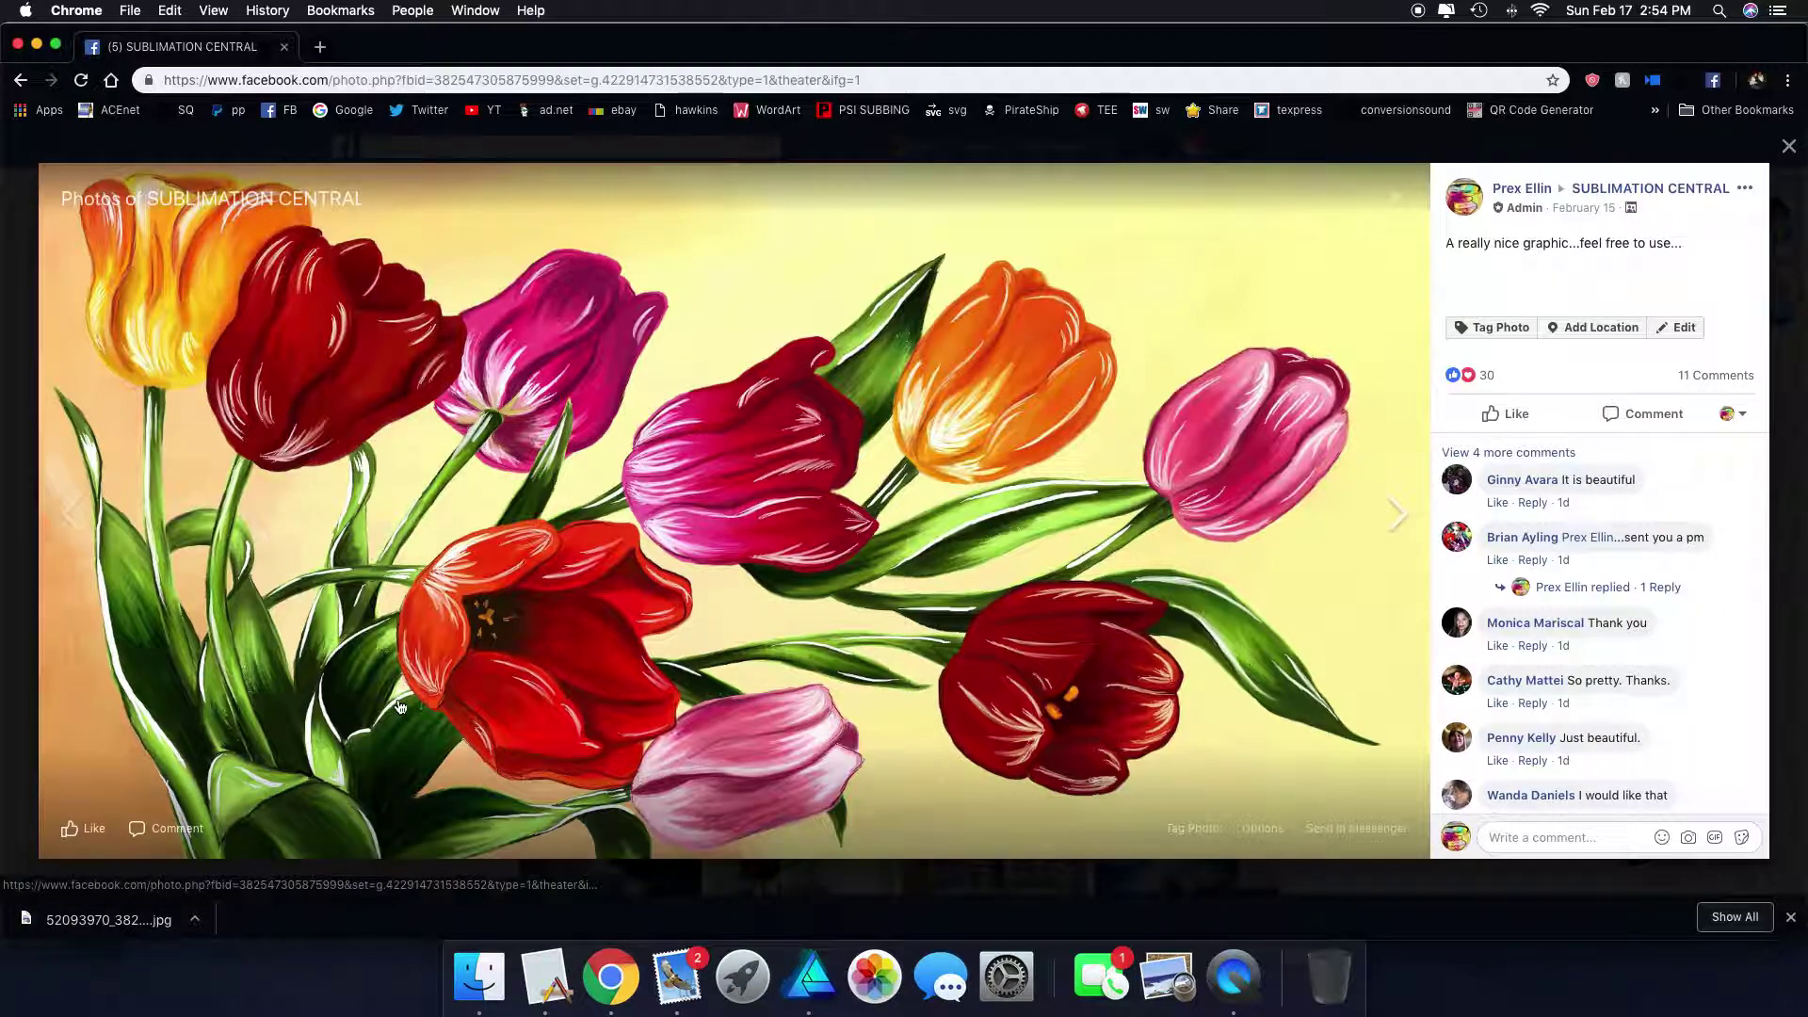
{"action": "left_click", "coordinate": [1788, 147]}
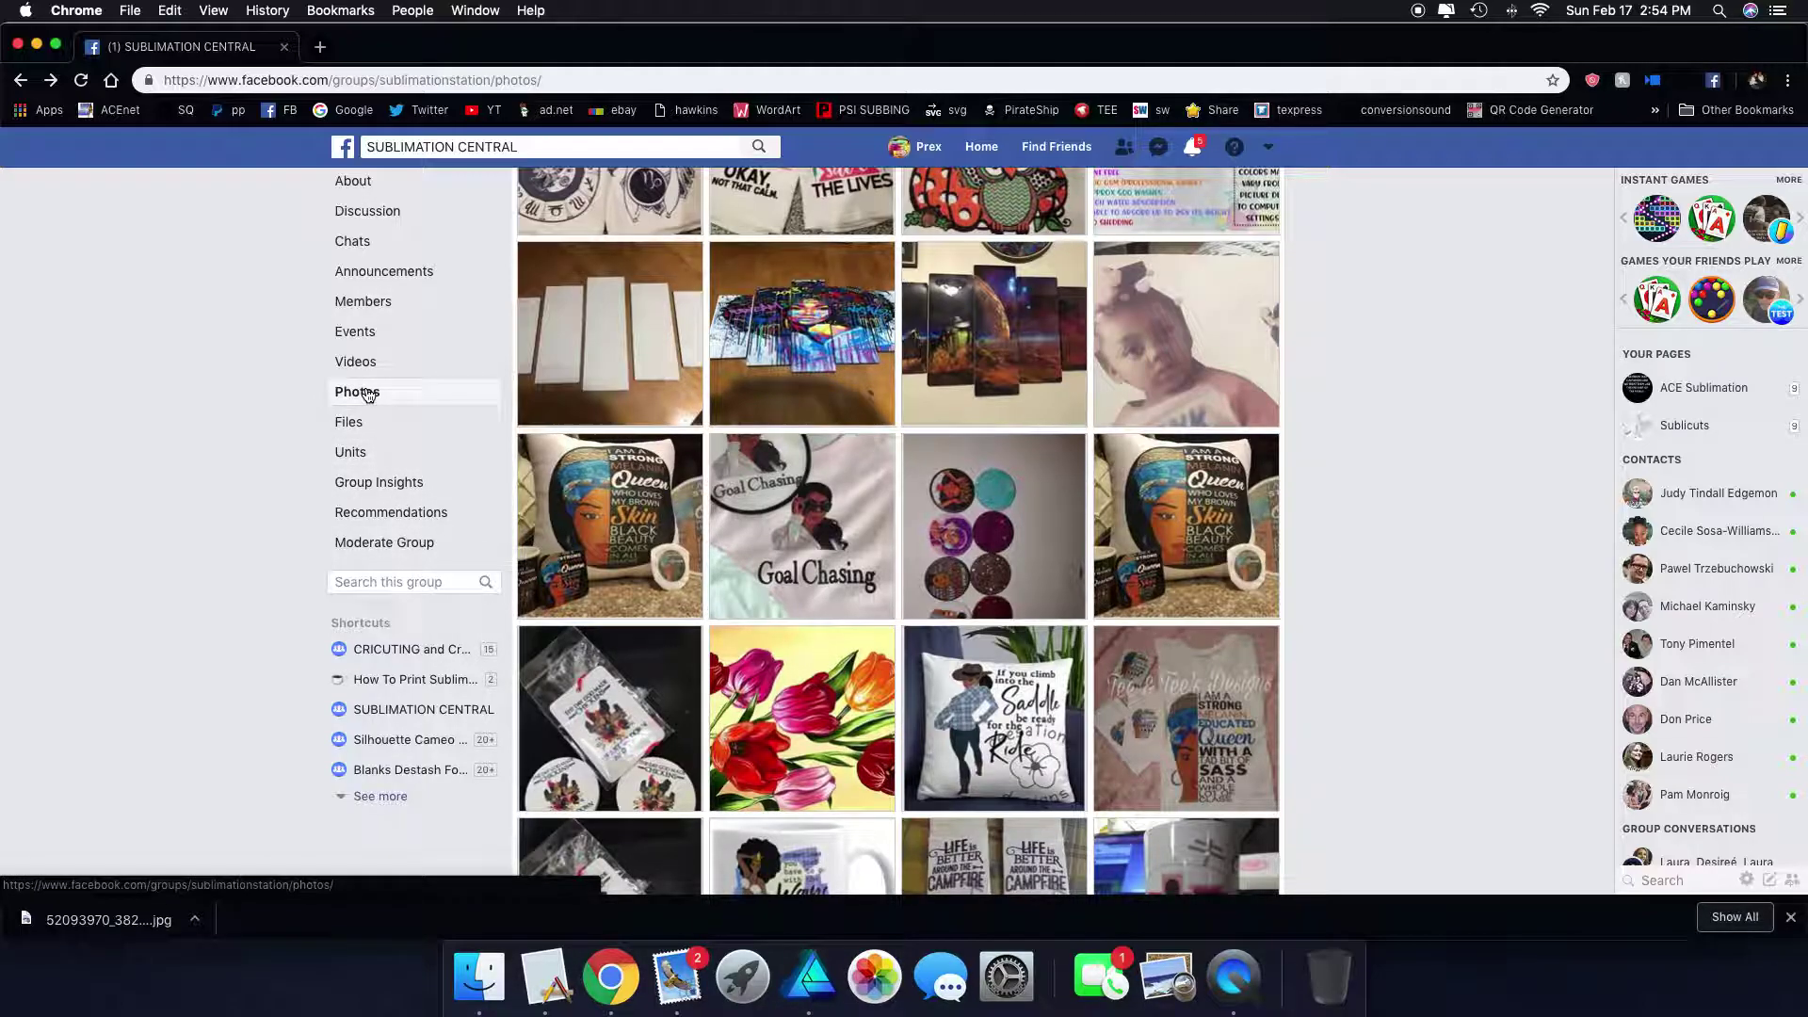
View the finished five-panel graffiti portrait and planet landscape photos in the gallery, and minimize Chrome to return to Affinity Designer
{"action": "left_click", "coordinate": [814, 356]}
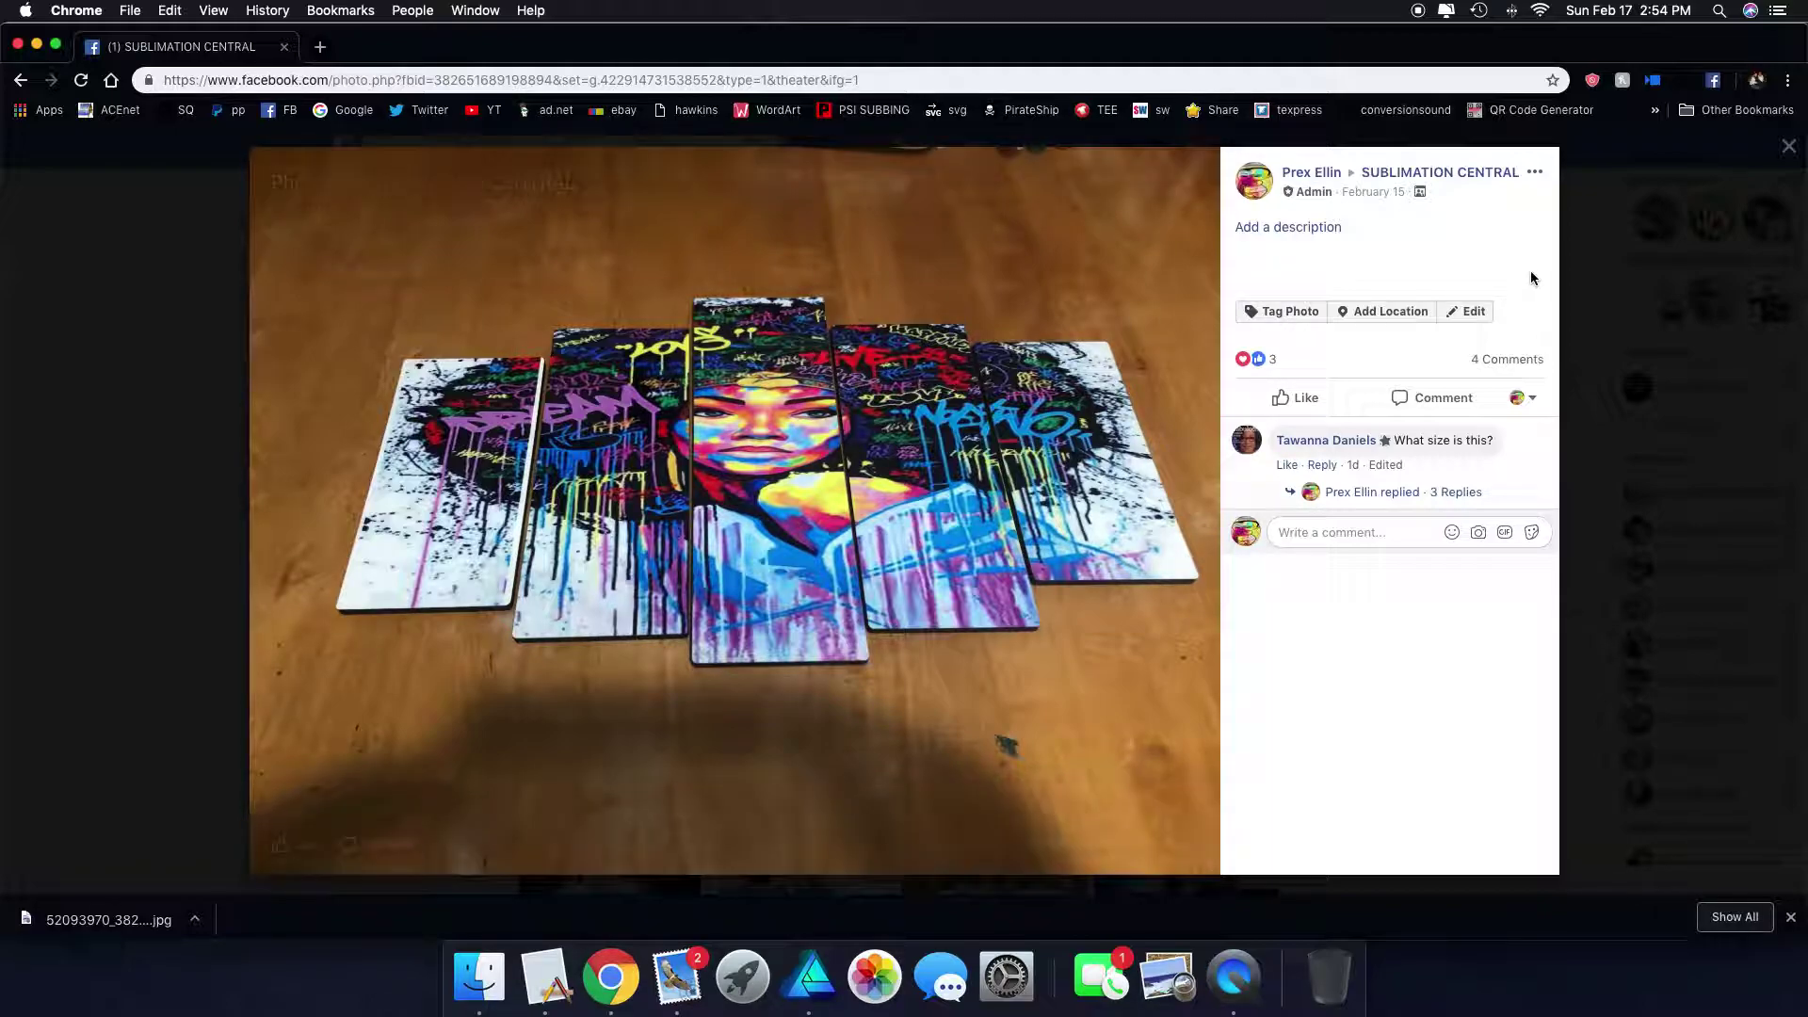
{"action": "left_click", "coordinate": [1789, 147]}
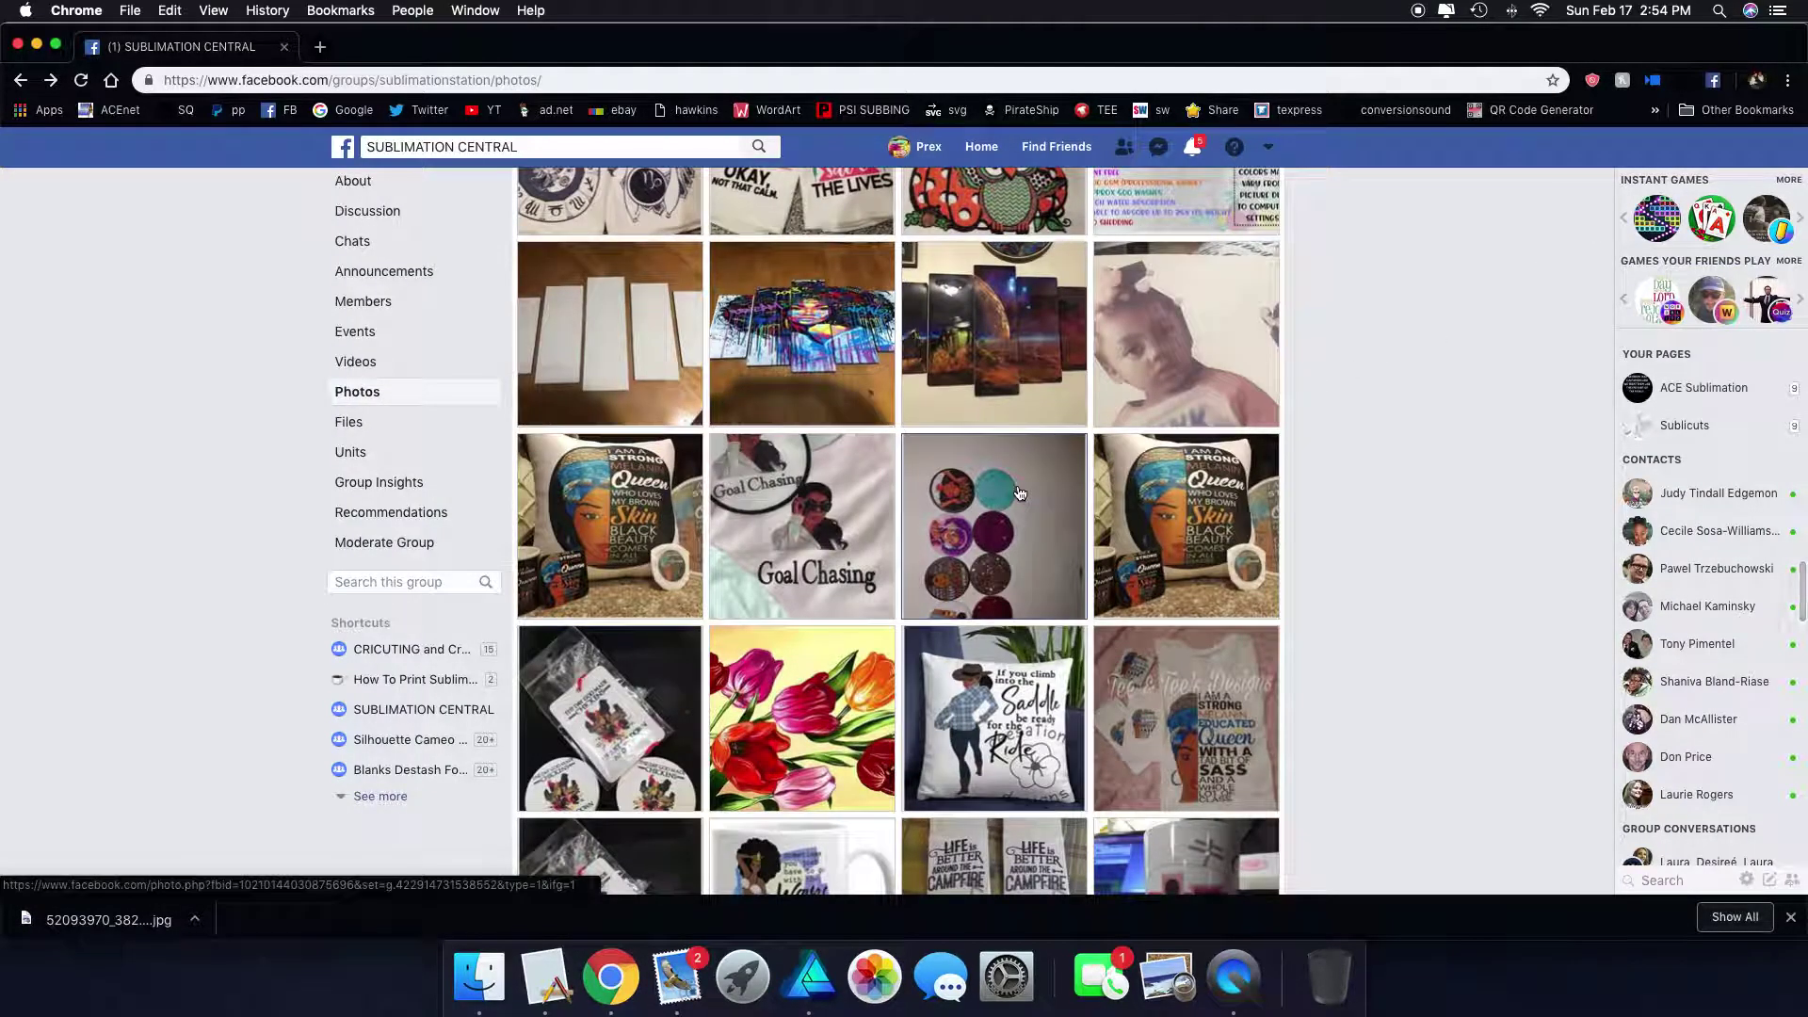
{"action": "left_click", "coordinate": [991, 344]}
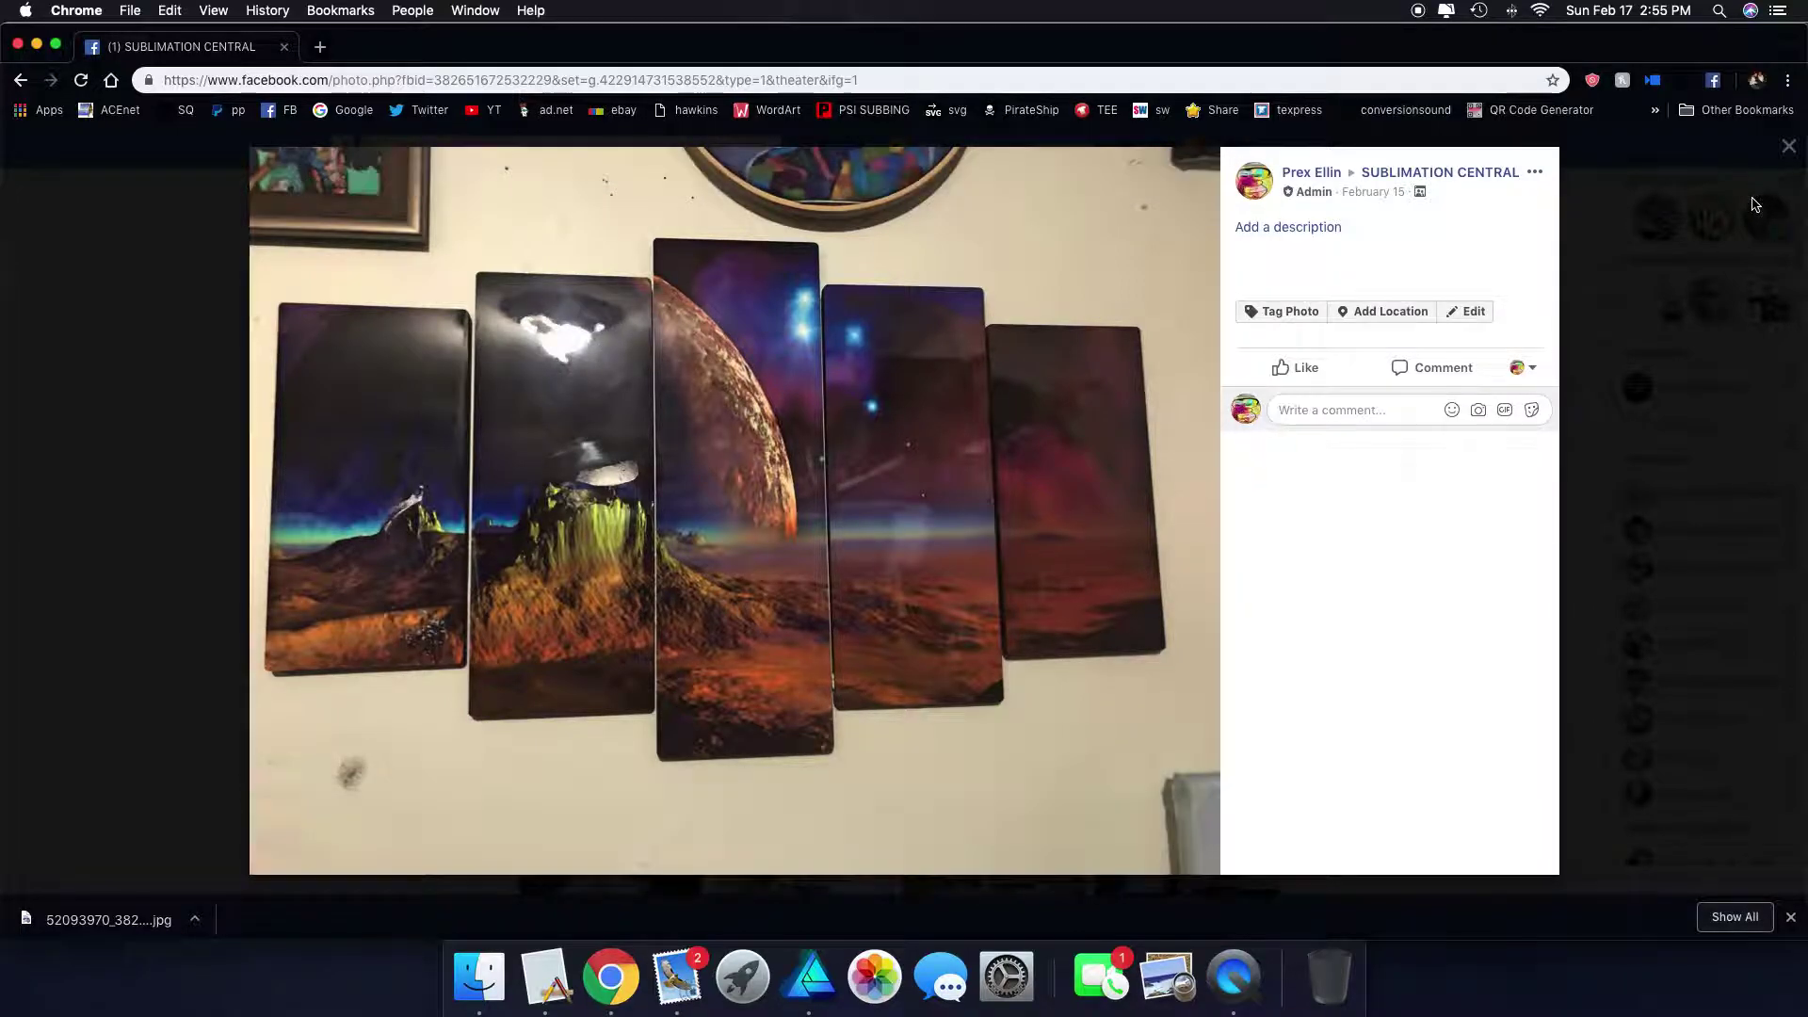
{"action": "left_click", "coordinate": [1788, 146]}
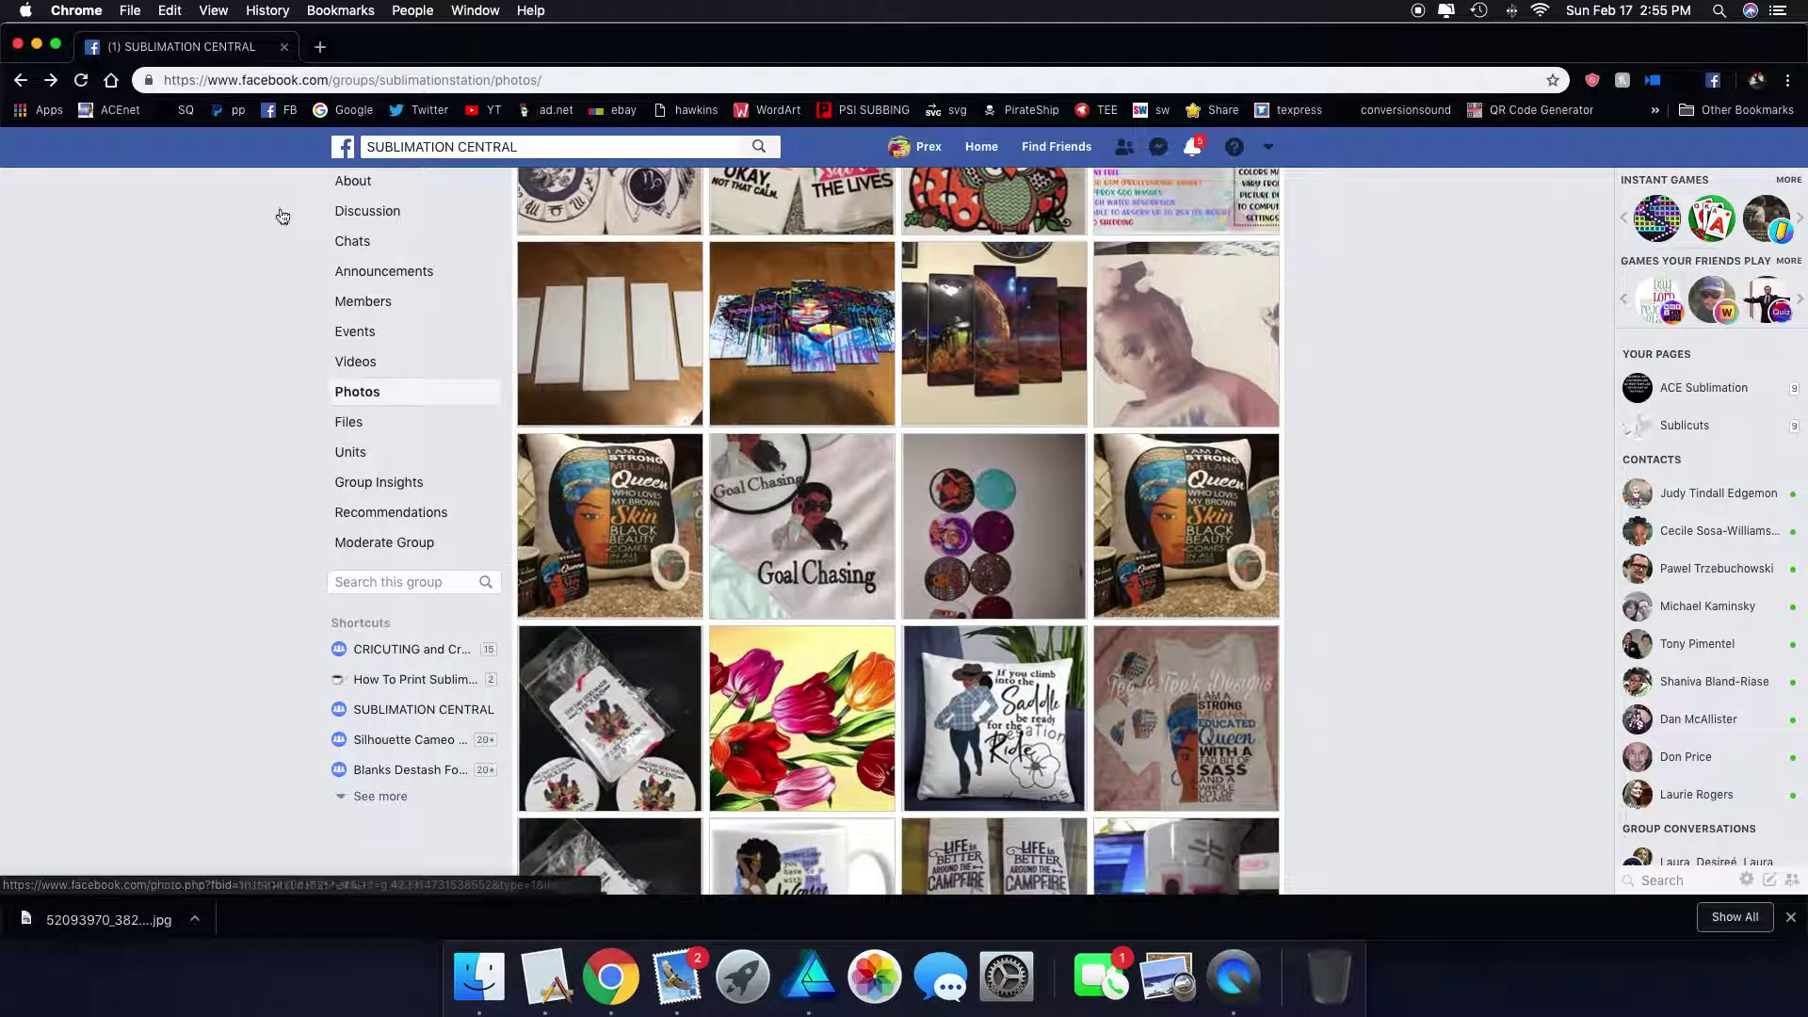
{"action": "left_click", "coordinate": [38, 47]}
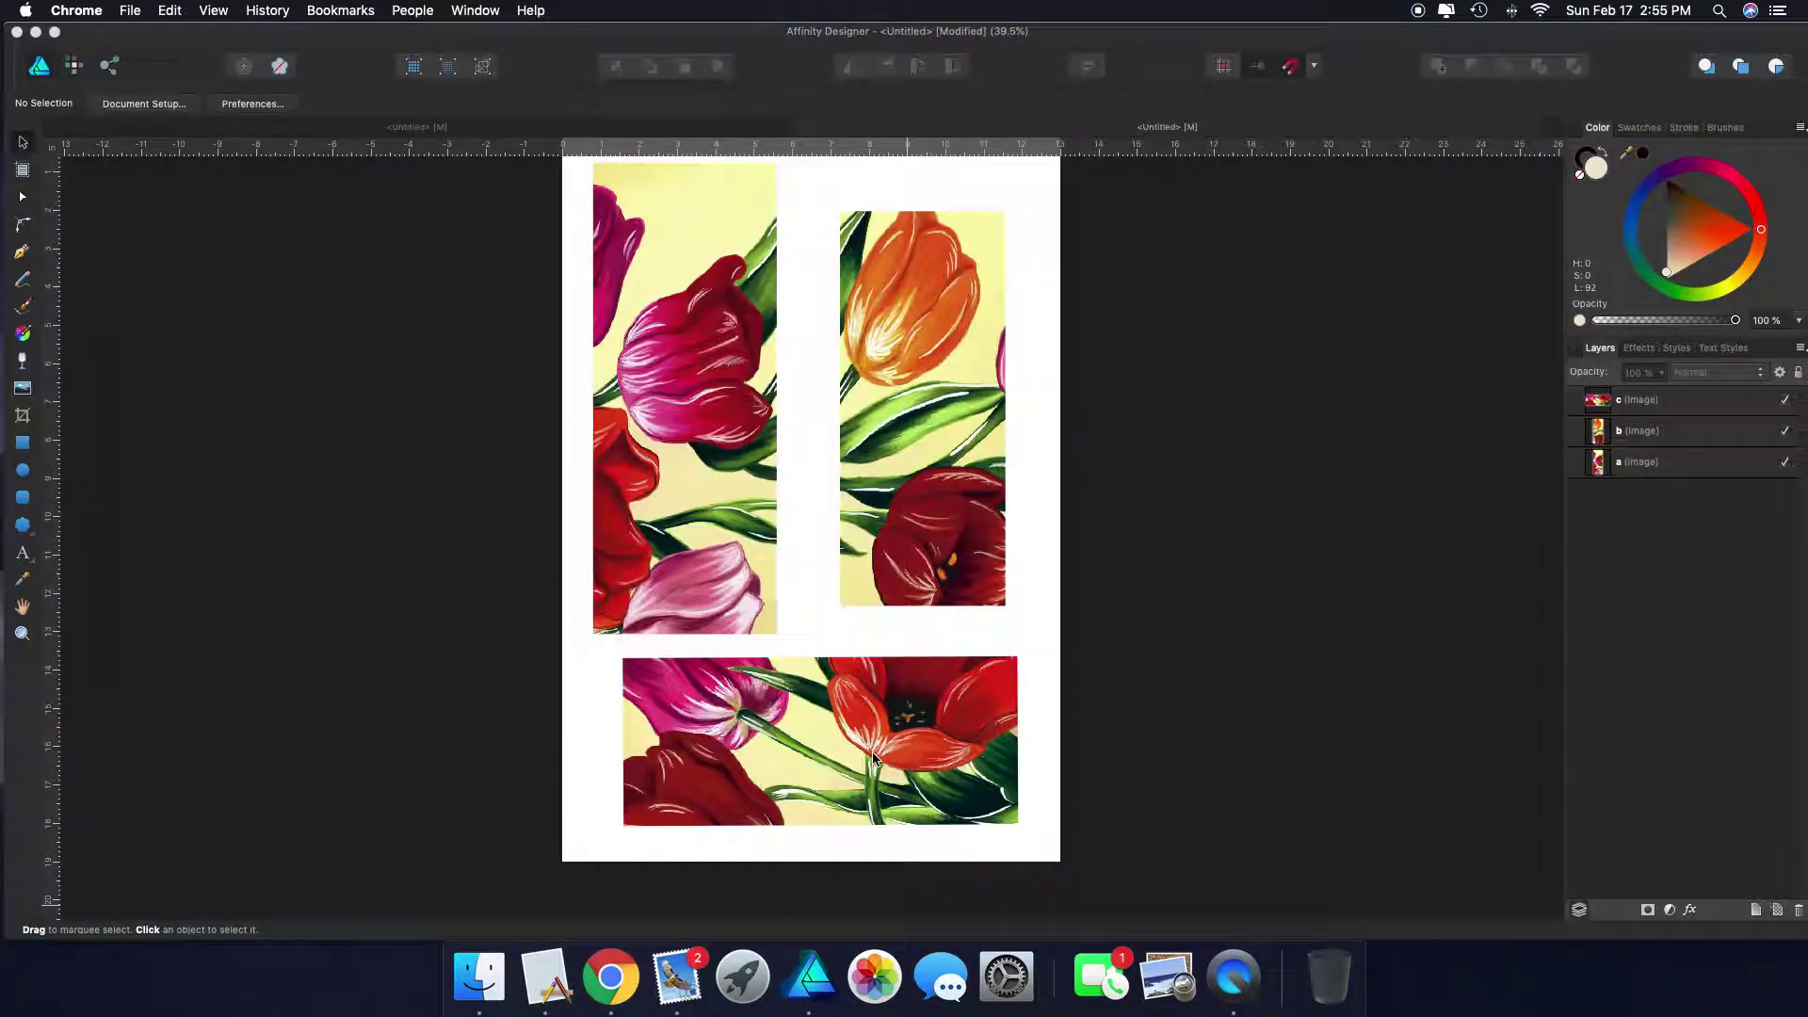